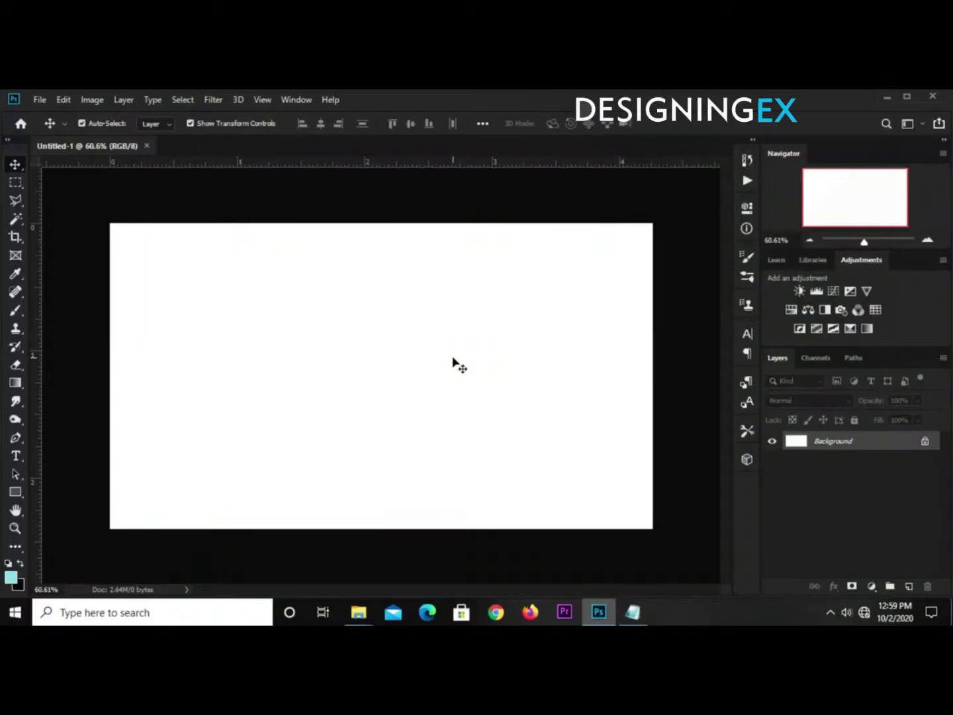
# Step: Add a Solid Color fill layer using the hex code 03596c copied from the Notepad list
pyautogui.click(869, 586)
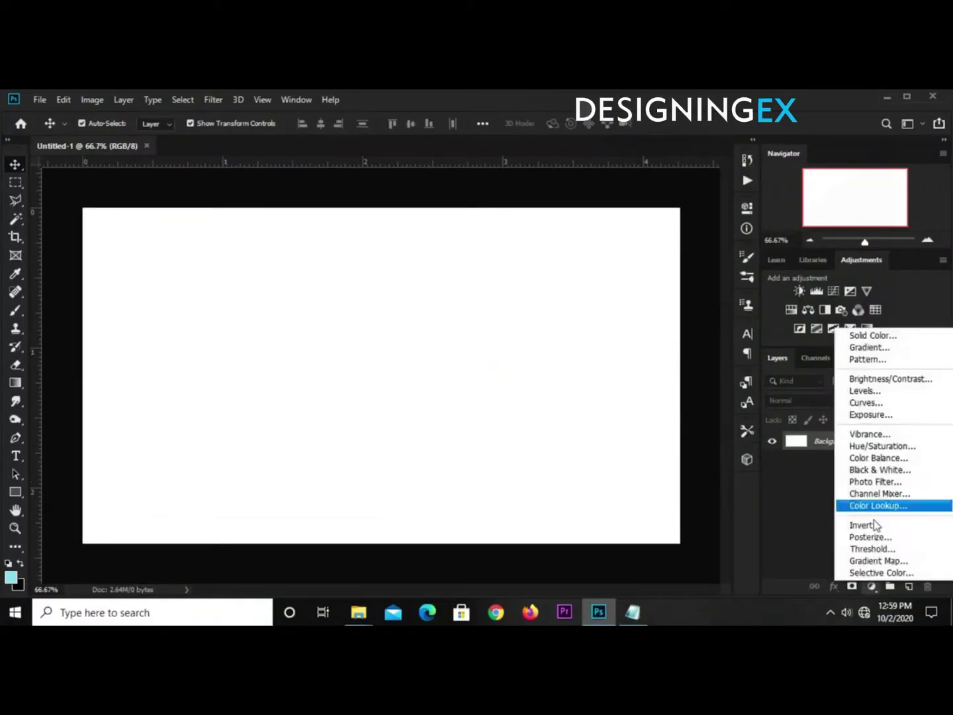
pyautogui.click(861, 336)
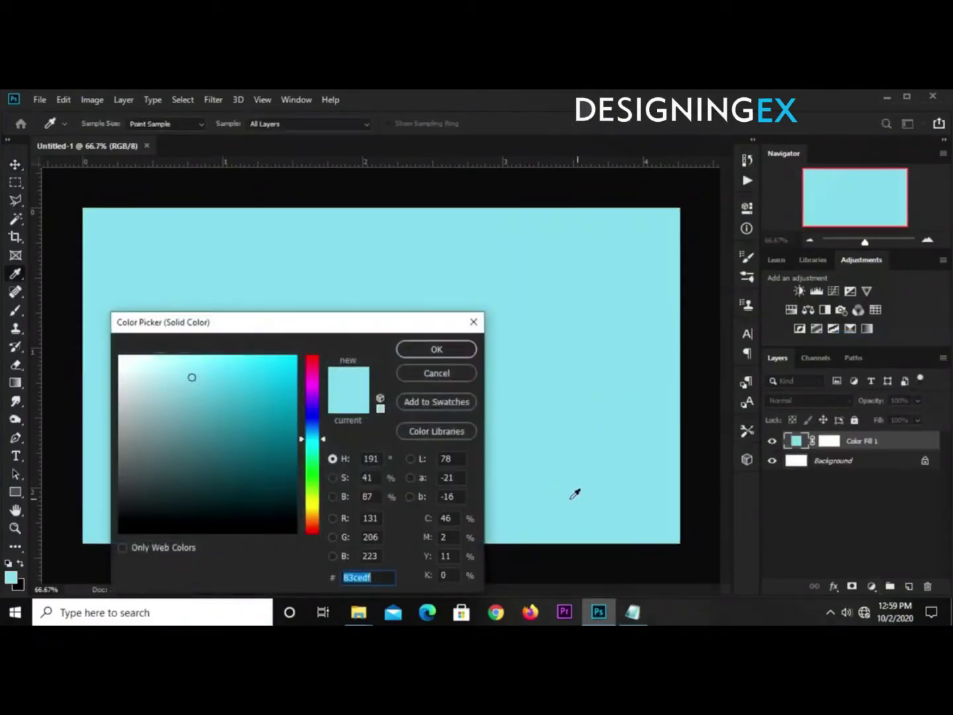
pyautogui.click(632, 612)
pyautogui.moveTo(527, 299); pyautogui.dragTo(471, 296)
pyautogui.rightClick(497, 297)
pyautogui.click(539, 340)
pyautogui.click(380, 576)
pyautogui.rightClick(381, 577)
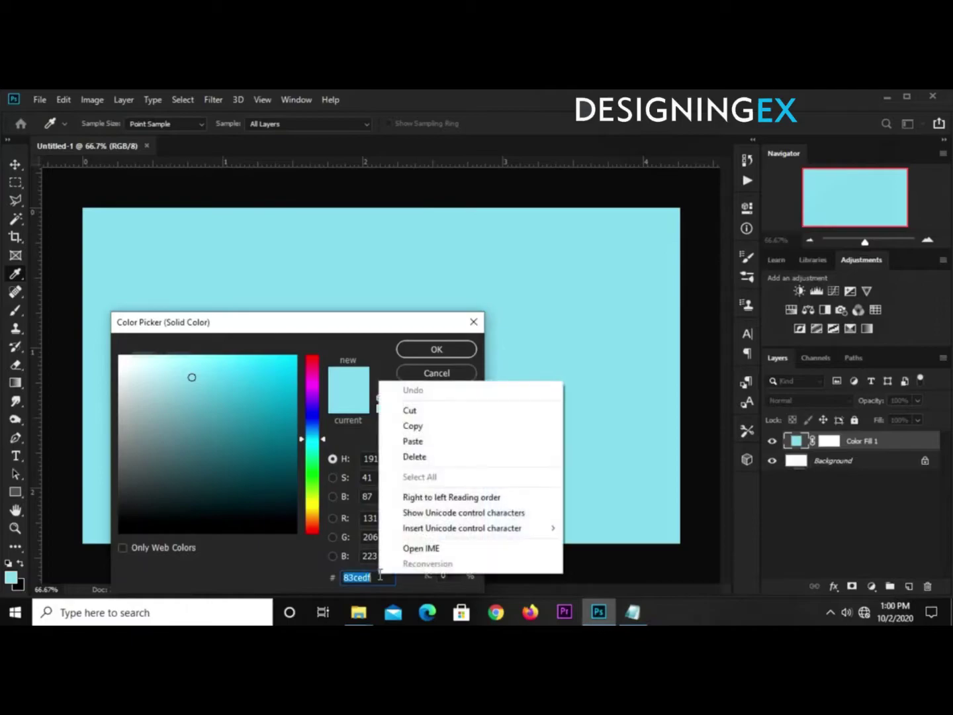
pyautogui.click(404, 440)
pyautogui.moveTo(378, 580); pyautogui.dragTo(335, 576)
pyautogui.click(424, 348)
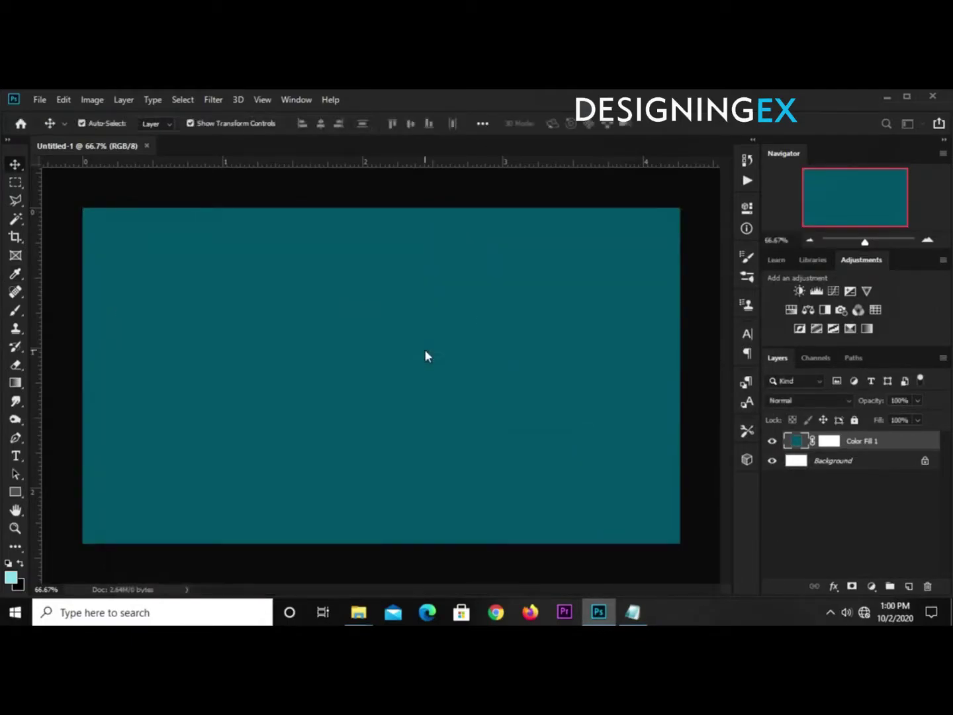
# Step: Add a new layer above the fill and set up a soft round Brush enlarged to 1100 px
pyautogui.click(909, 587)
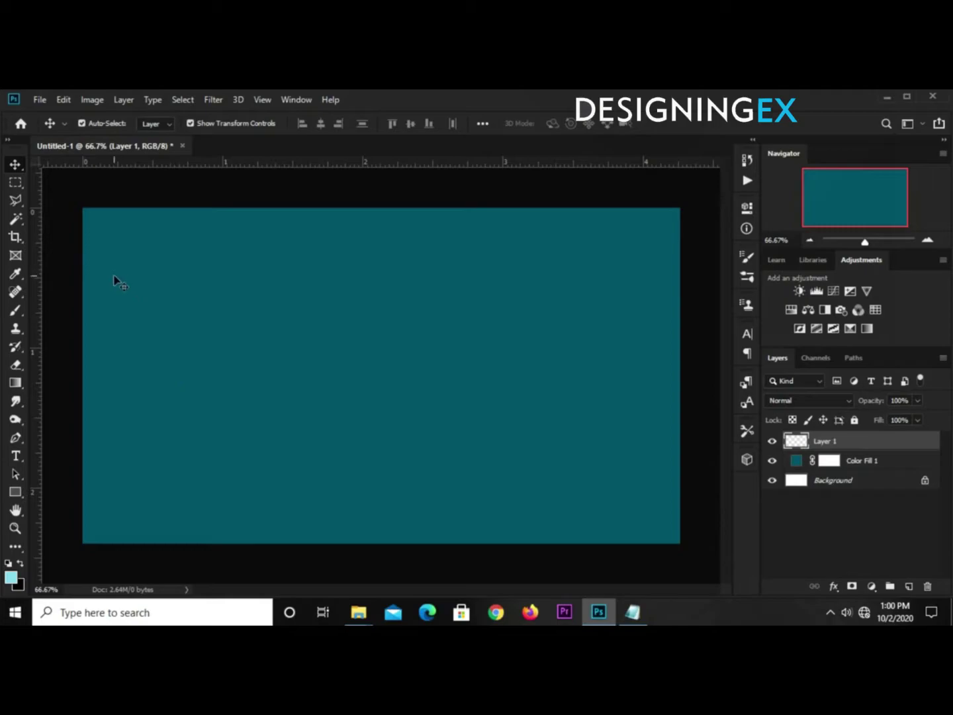
pyautogui.click(16, 313)
pyautogui.click(50, 314)
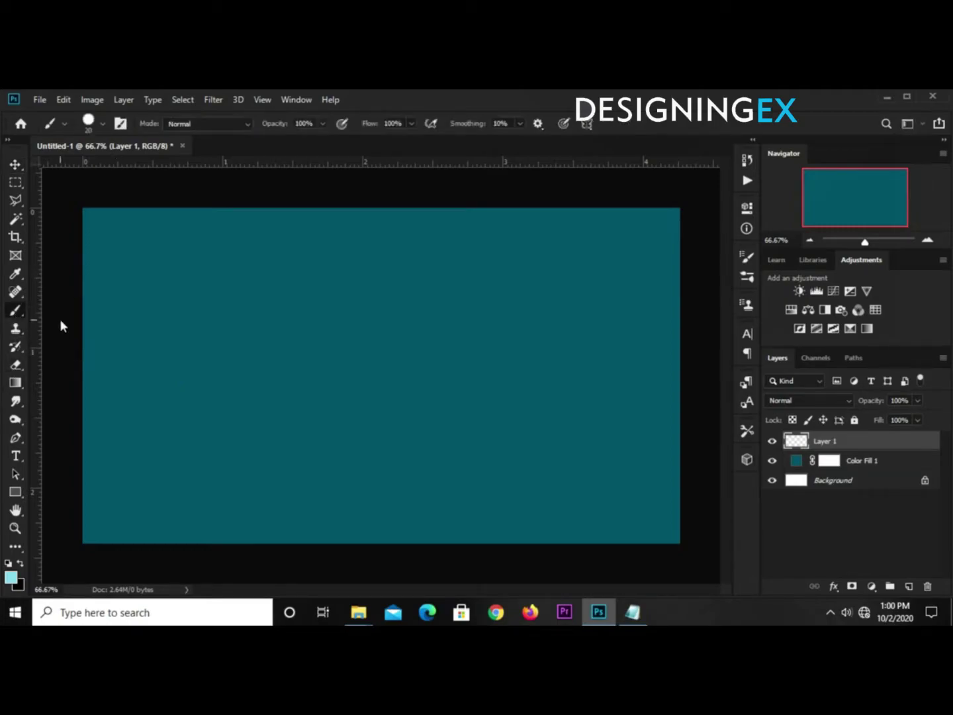
pyautogui.click(89, 123)
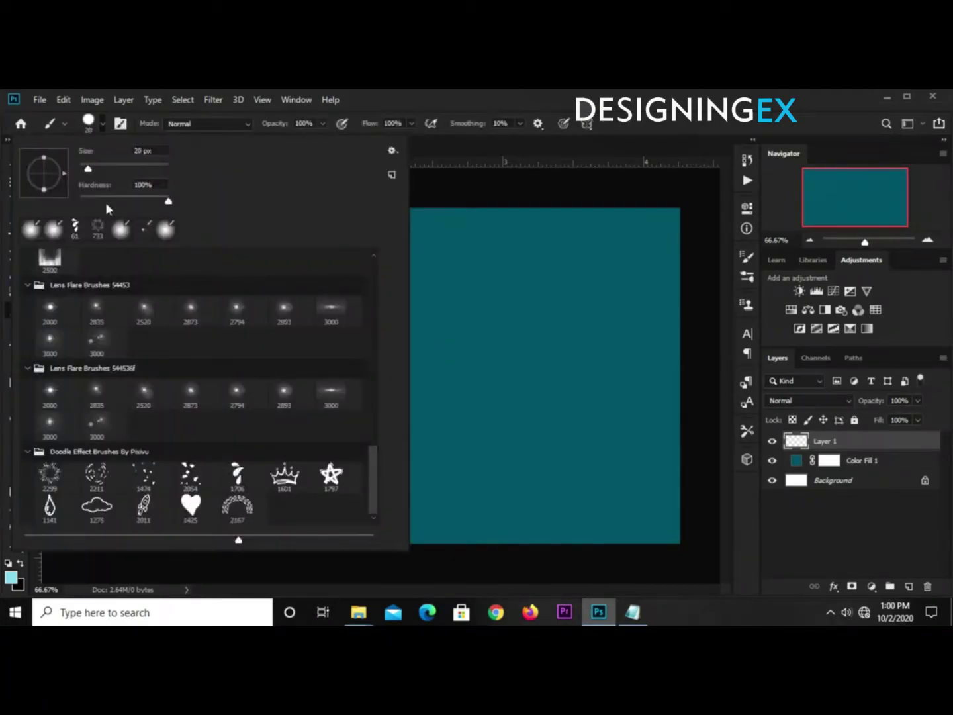
pyautogui.moveTo(168, 201); pyautogui.dragTo(129, 168)
pyautogui.click(643, 138)
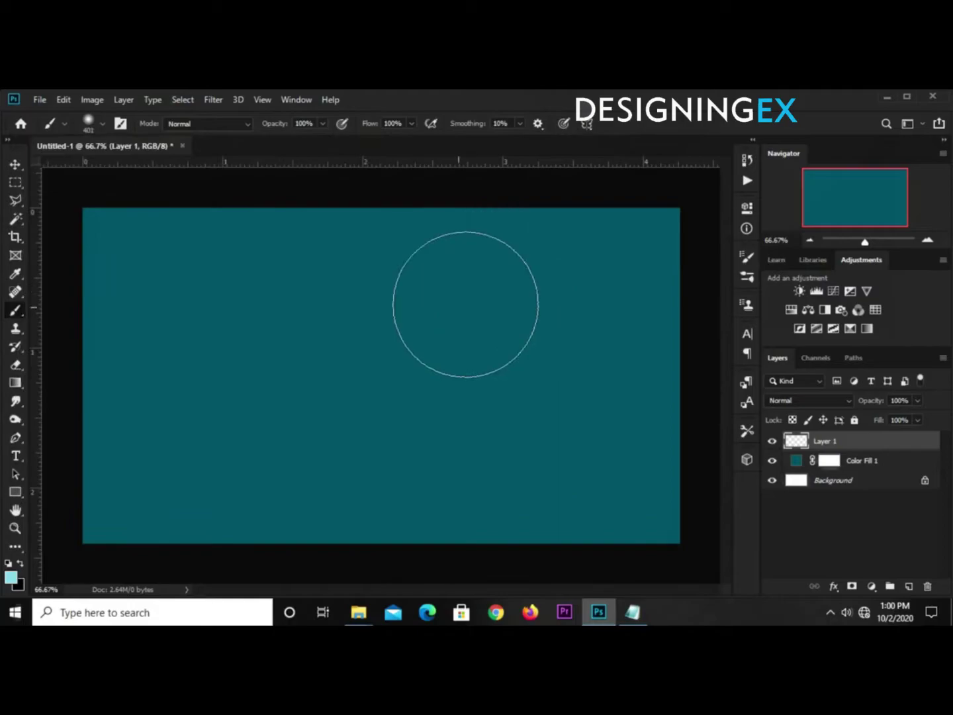
pyautogui.press(']')
pyautogui.press(']')
pyautogui.press(']')
pyautogui.press(']')
pyautogui.press(']')
pyautogui.press(']')
pyautogui.press(']')
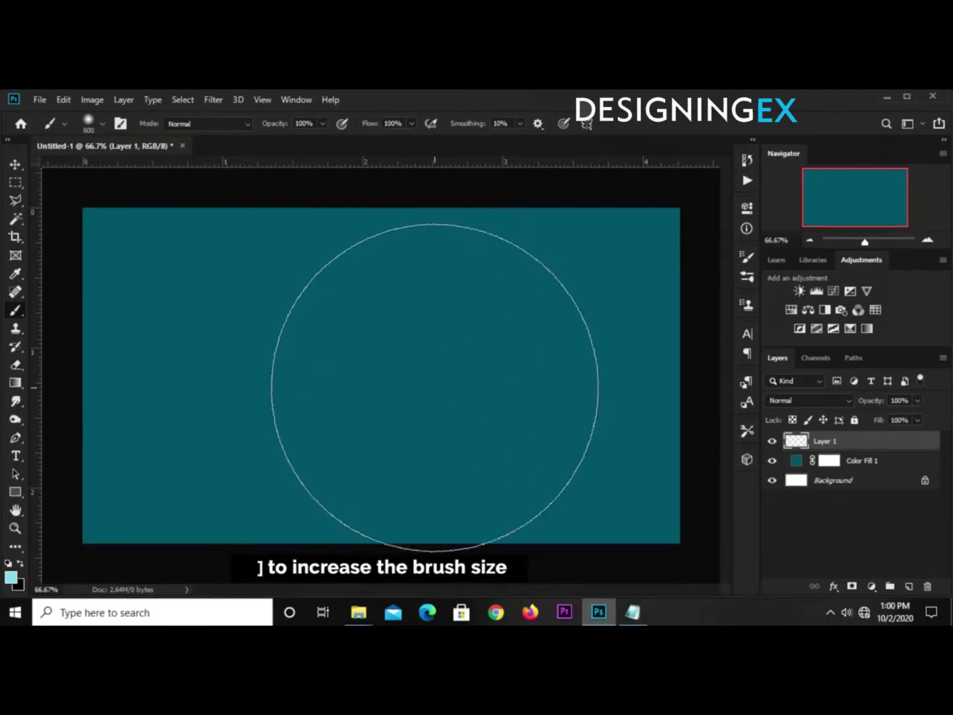
# Step: Paint a single large soft glow in 83cedf near the centre of the canvas
pyautogui.click(10, 577)
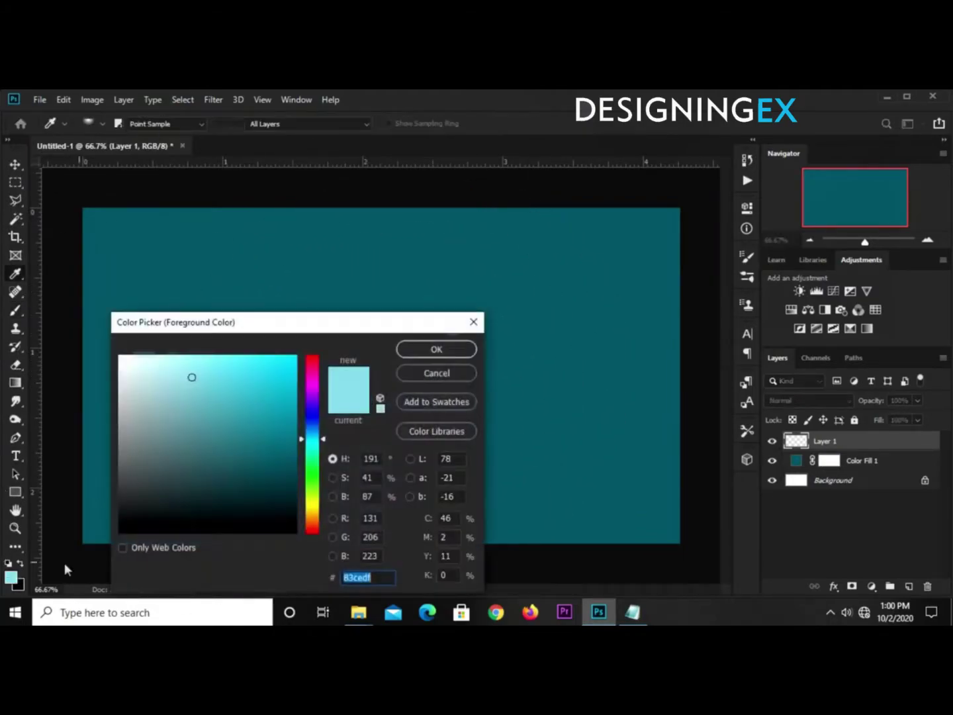
pyautogui.click(374, 581)
pyautogui.doubleClick(369, 575)
pyautogui.click(427, 349)
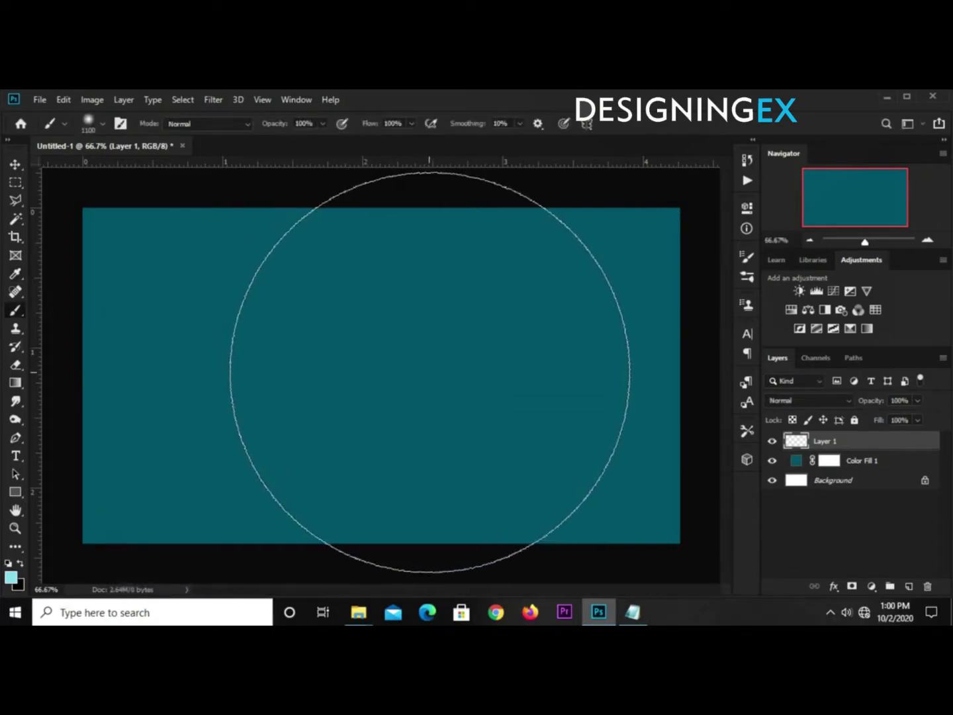
pyautogui.click(437, 376)
pyautogui.press('v')
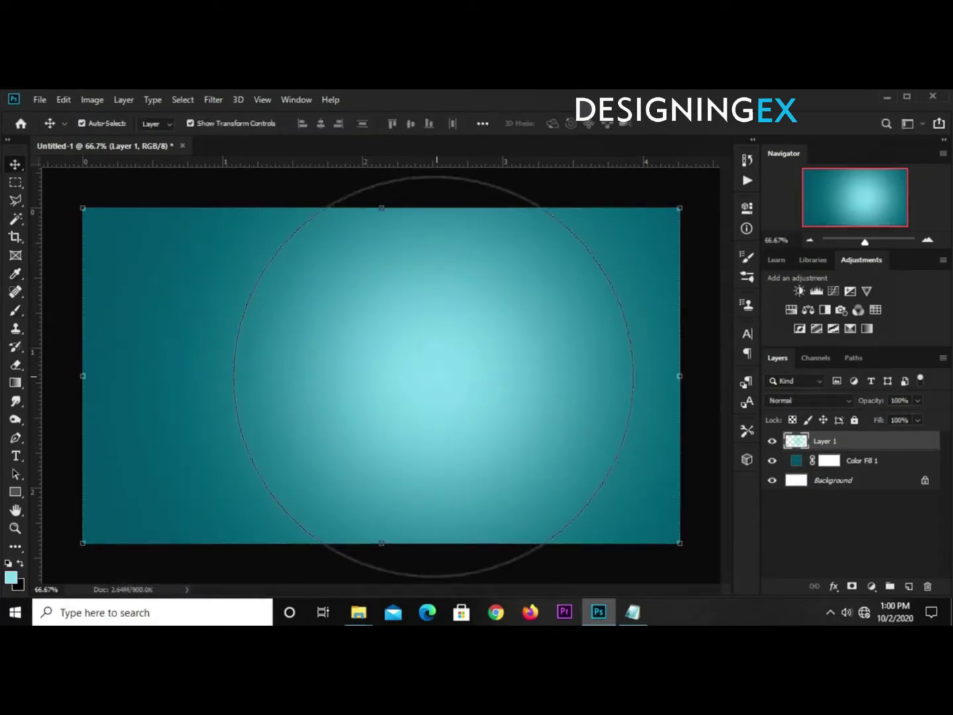
# Step: Set the glow layer's blend mode to Overlay and deselect the layer
pyautogui.click(806, 404)
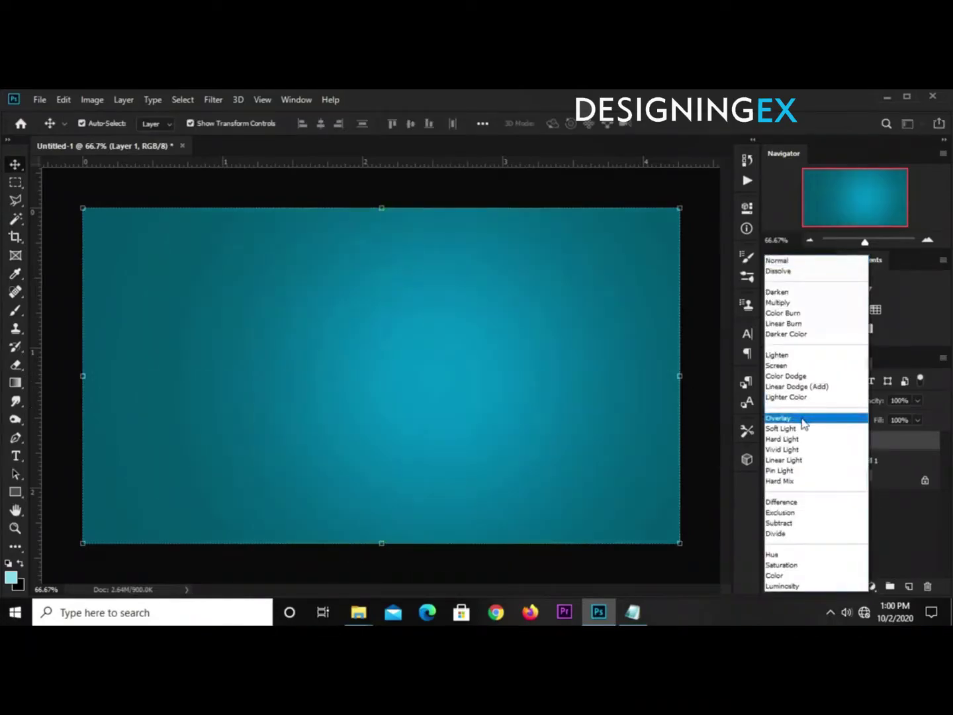
pyautogui.click(804, 419)
pyautogui.click(662, 189)
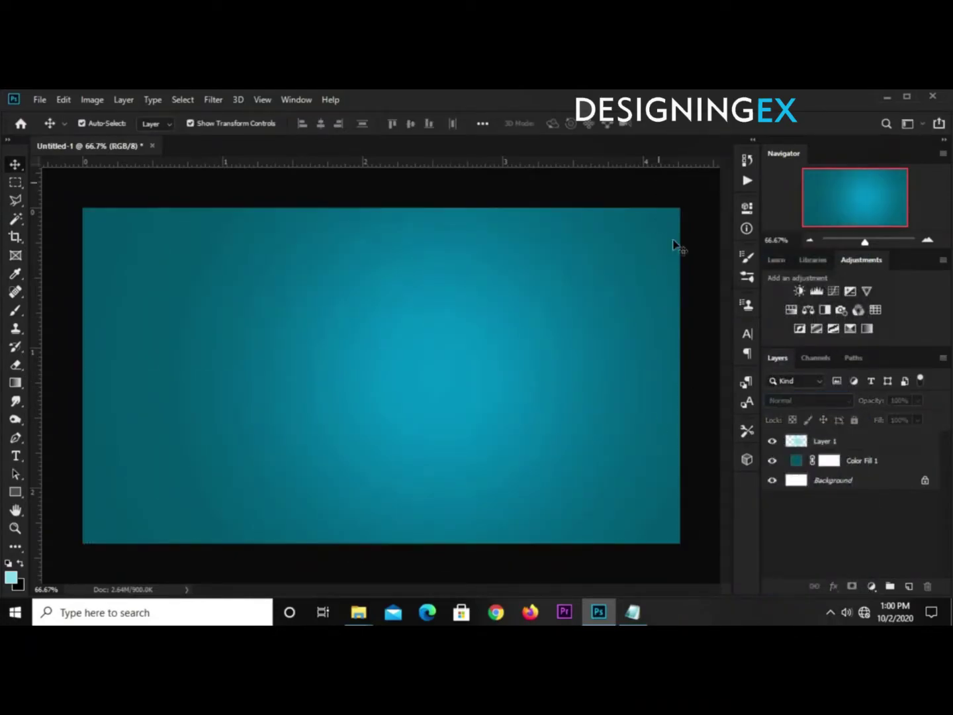
# Step: Add a new layer directly above Color Fill 1 and resize the soft Brush to 400 px
pyautogui.click(853, 460)
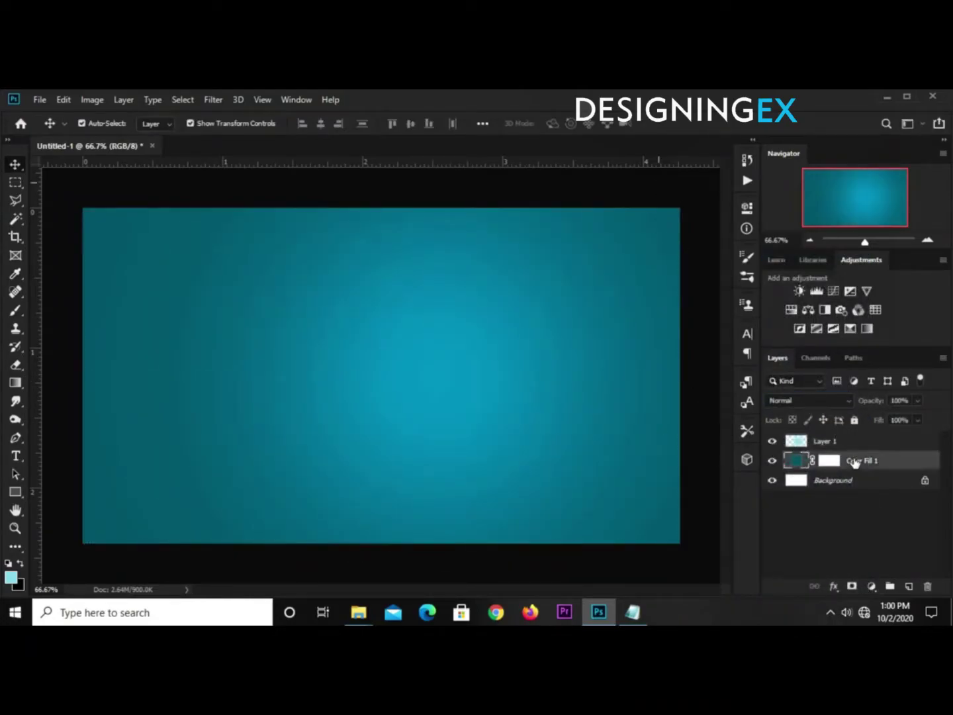
pyautogui.click(909, 587)
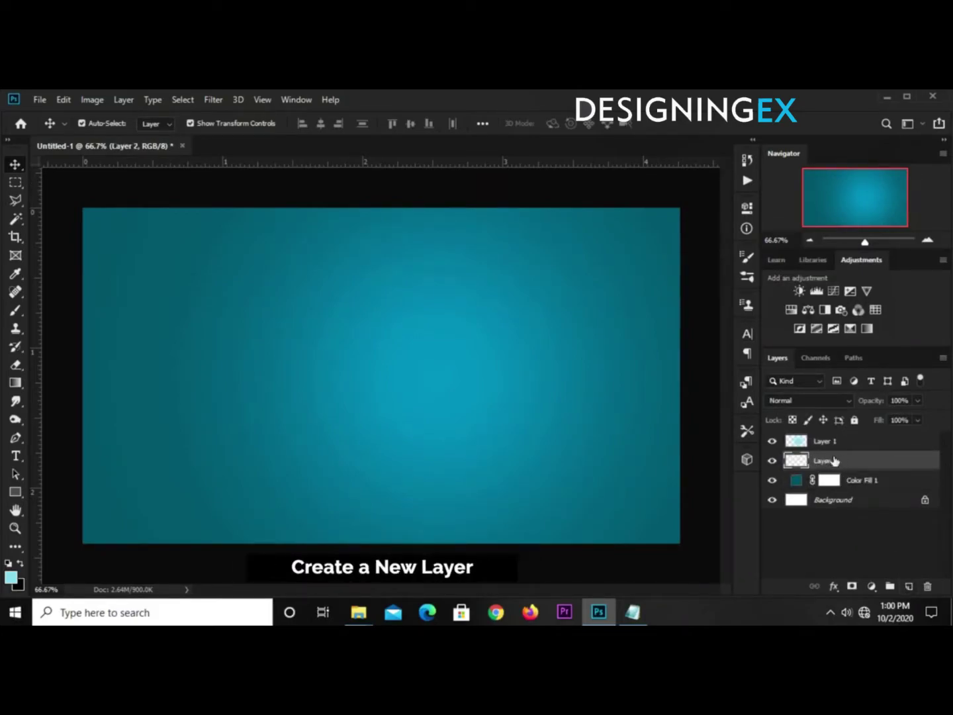
pyautogui.click(12, 312)
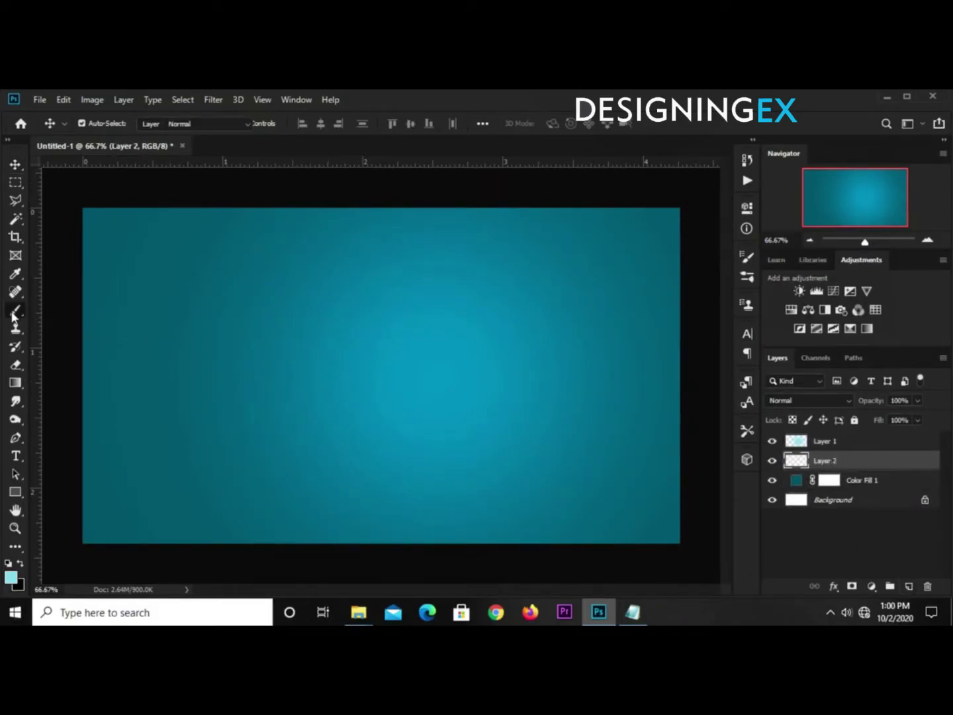
pyautogui.click(58, 309)
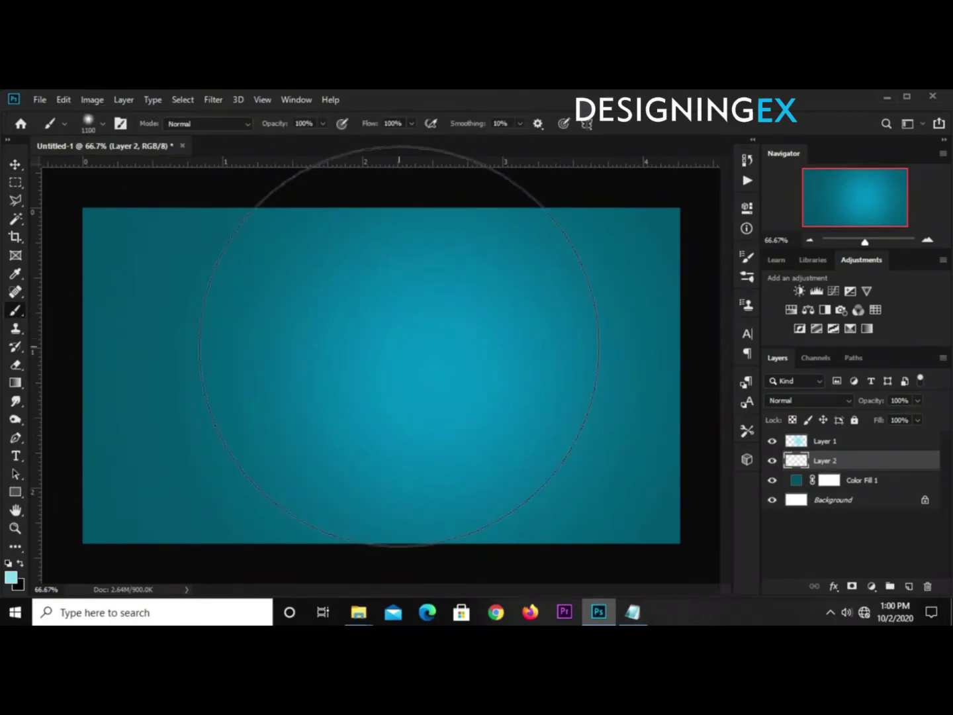
pyautogui.press('[')
pyautogui.press('[')
pyautogui.press('[')
pyautogui.press('[')
pyautogui.press('[')
pyautogui.press('[')
pyautogui.press('[')
pyautogui.press('[')
pyautogui.press('[')
pyautogui.press('[')
pyautogui.press('[')
pyautogui.press('[')
pyautogui.press('[')
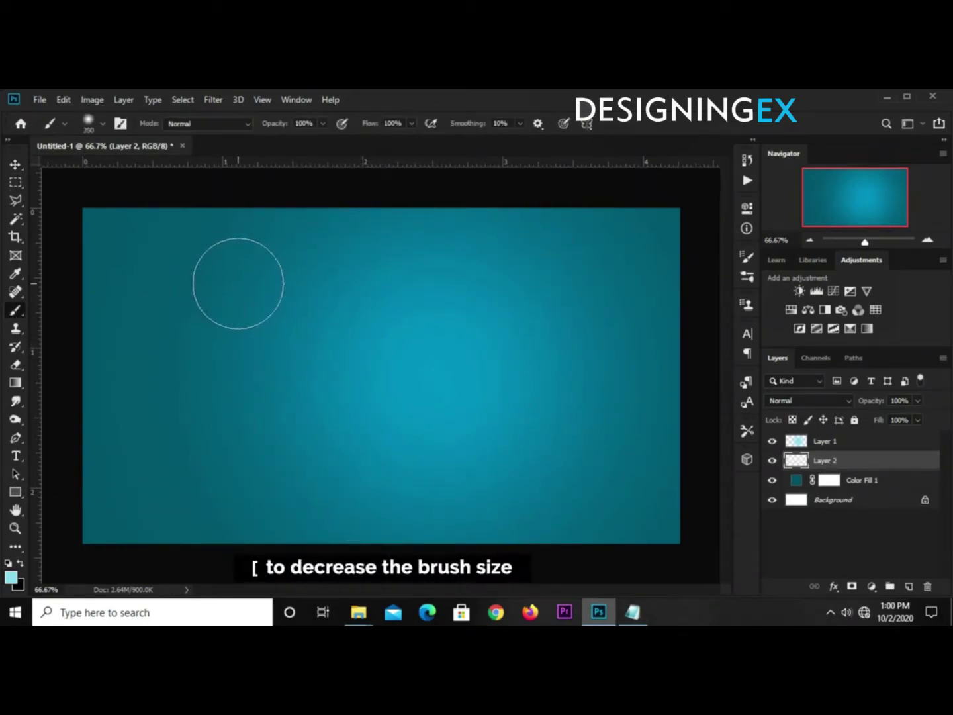
pyautogui.press(']')
pyautogui.press(']')
pyautogui.press(']')
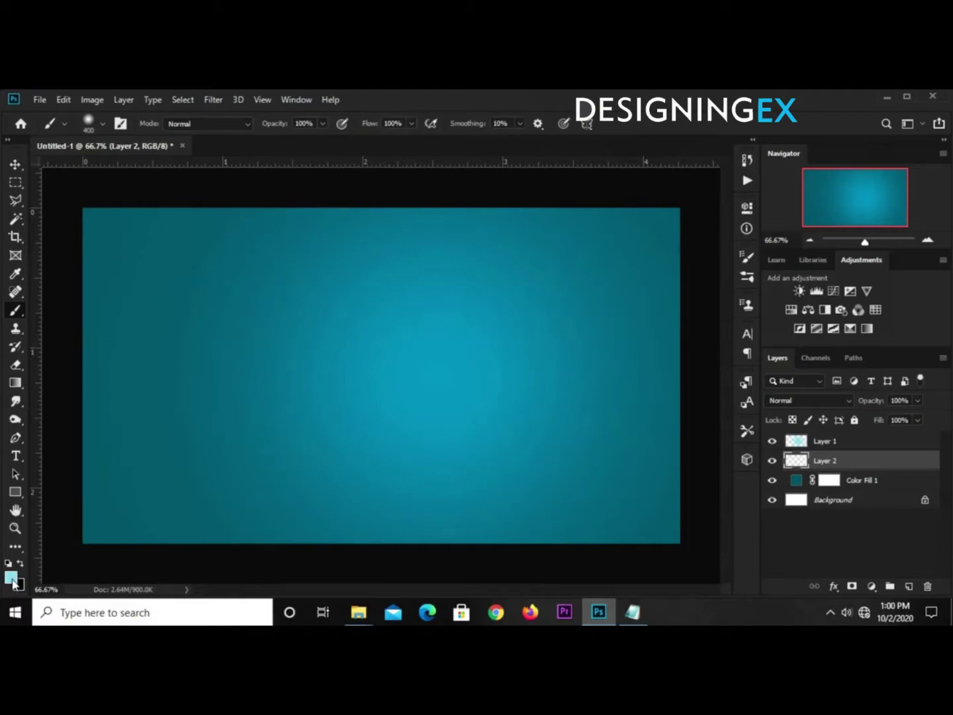
# Step: Set the foreground colour to 0a2d51, copied from the Notepad list, for the Brush
pyautogui.click(12, 579)
pyautogui.click(633, 612)
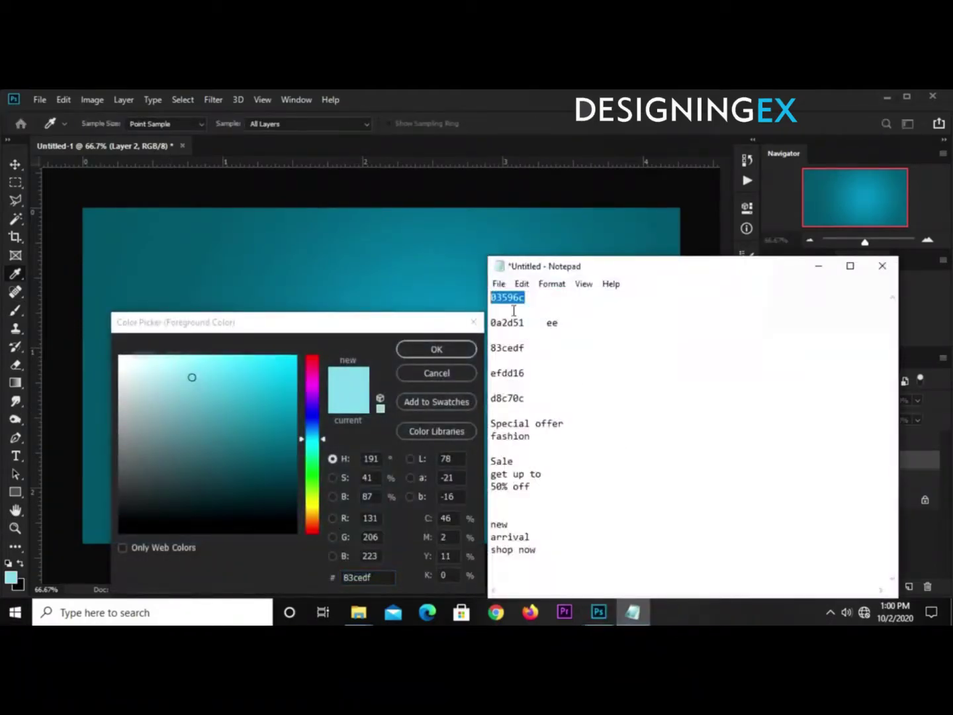
pyautogui.moveTo(535, 322); pyautogui.dragTo(476, 320)
pyautogui.rightClick(498, 320)
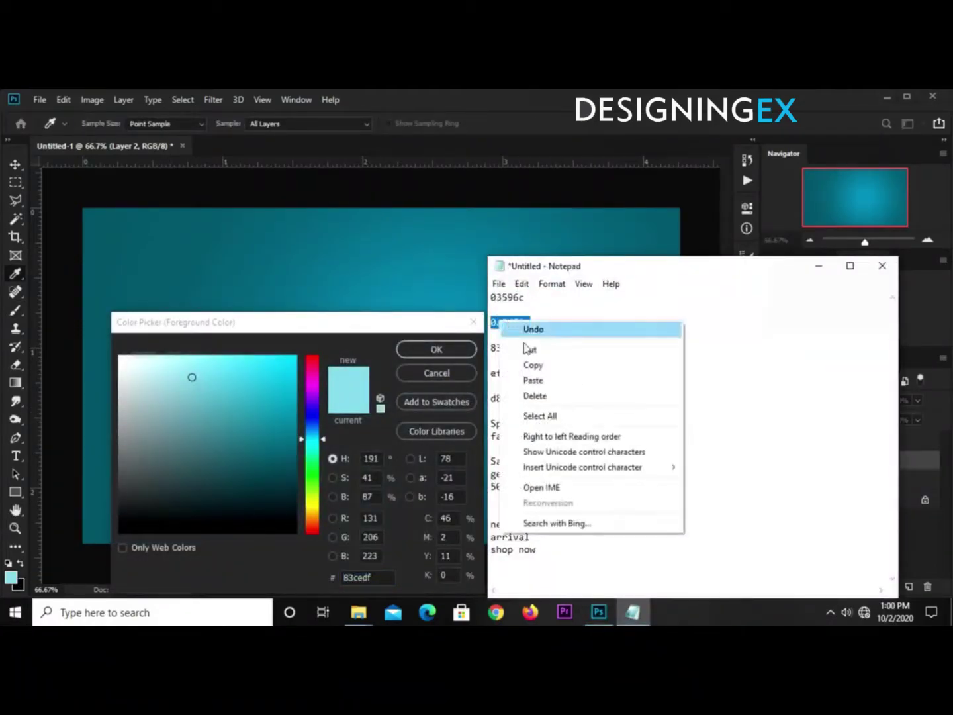
pyautogui.click(531, 365)
pyautogui.click(380, 578)
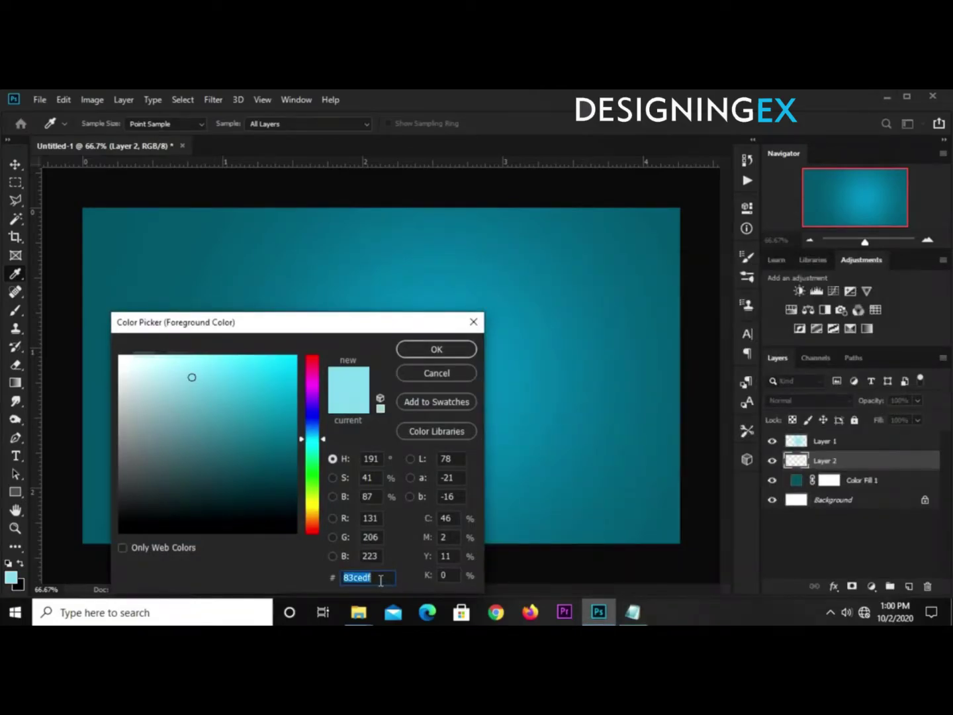
pyautogui.rightClick(375, 576)
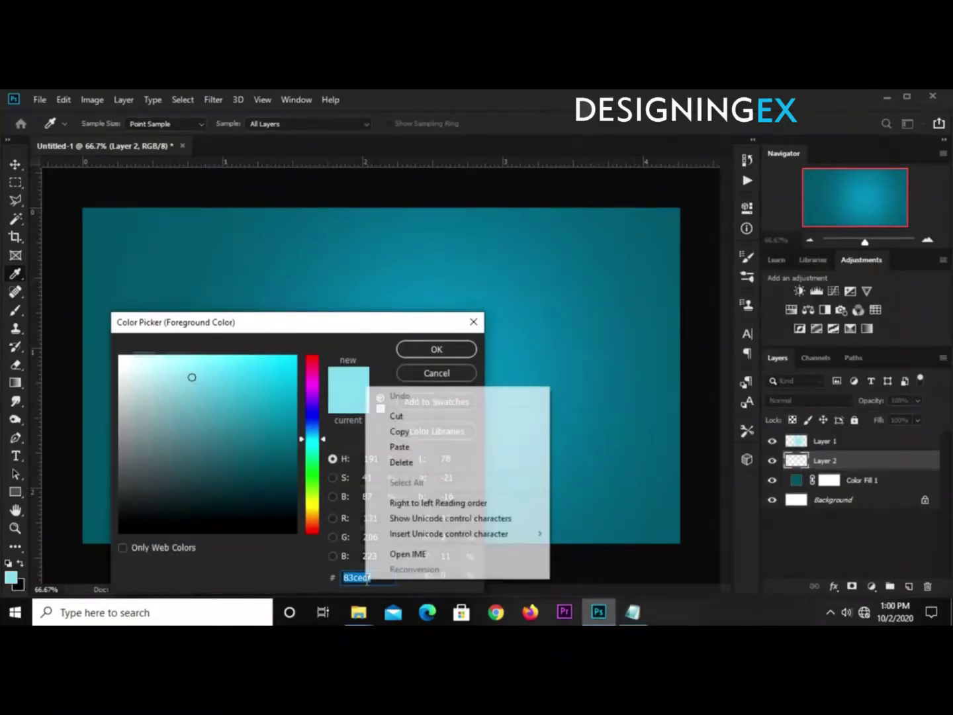
pyautogui.click(399, 447)
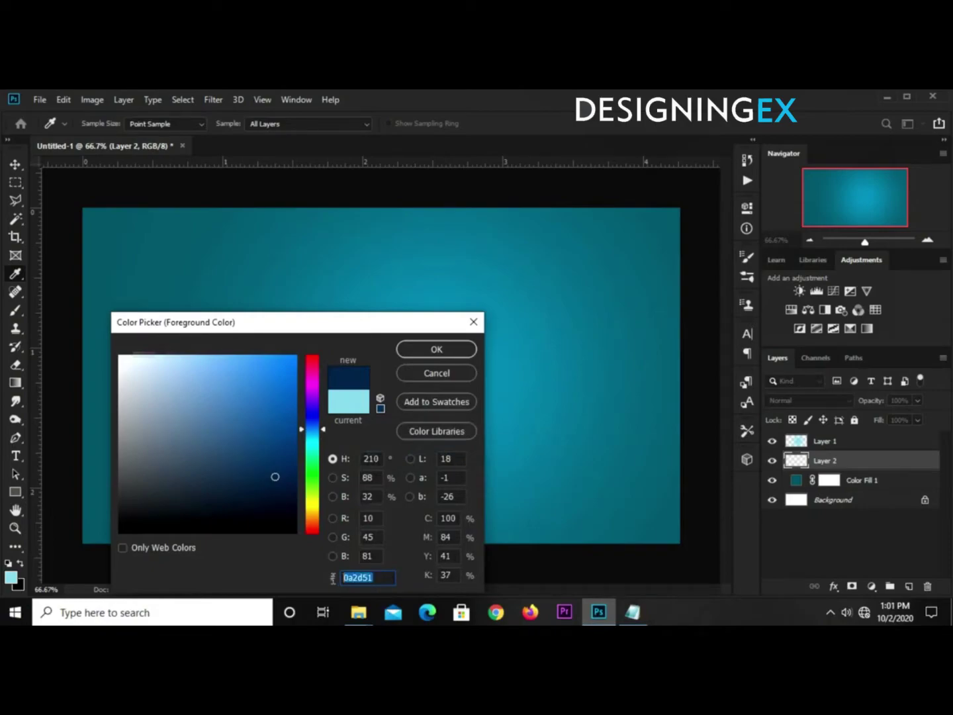
pyautogui.click(432, 348)
pyautogui.press('b')
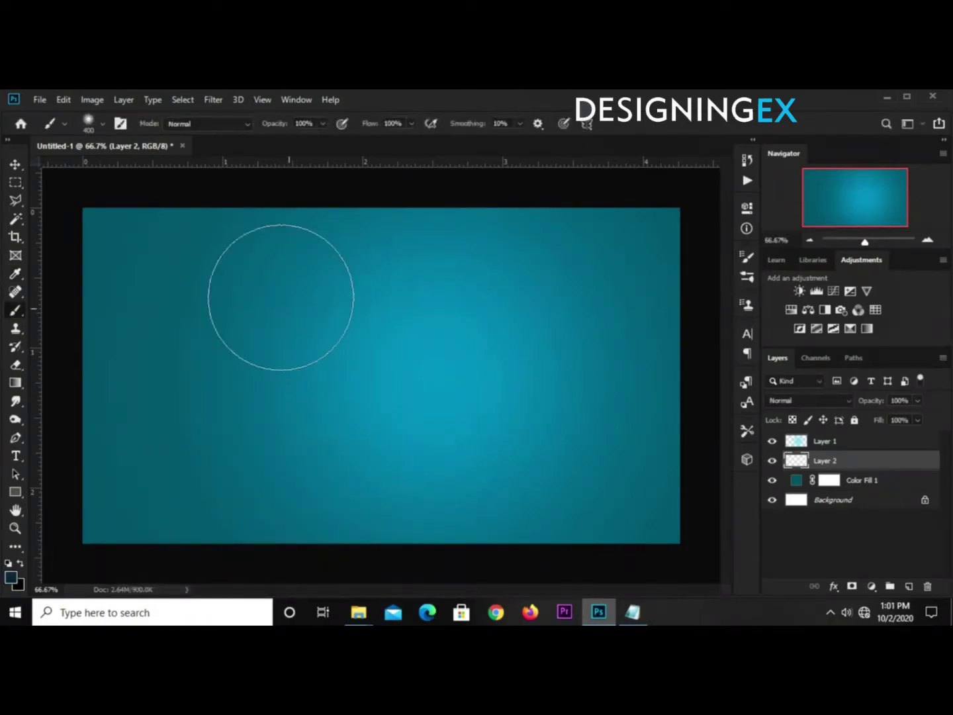
# Step: Paint dark blue shading around the canvas edges on Layer 2 with a 250 px Brush at 25% opacity
pyautogui.click(325, 124)
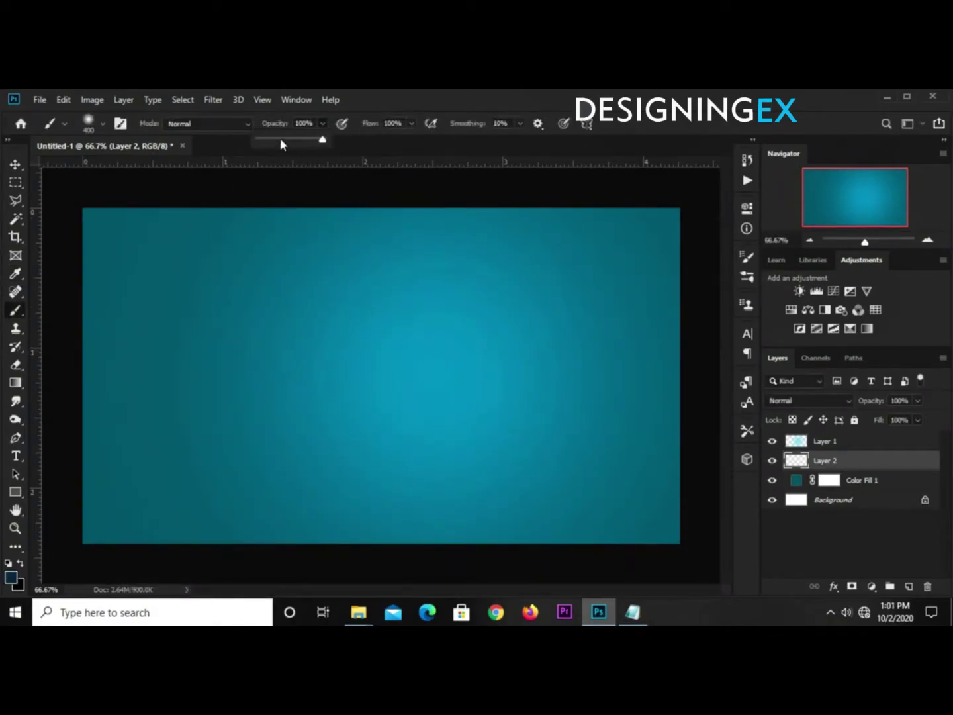
pyautogui.click(605, 126)
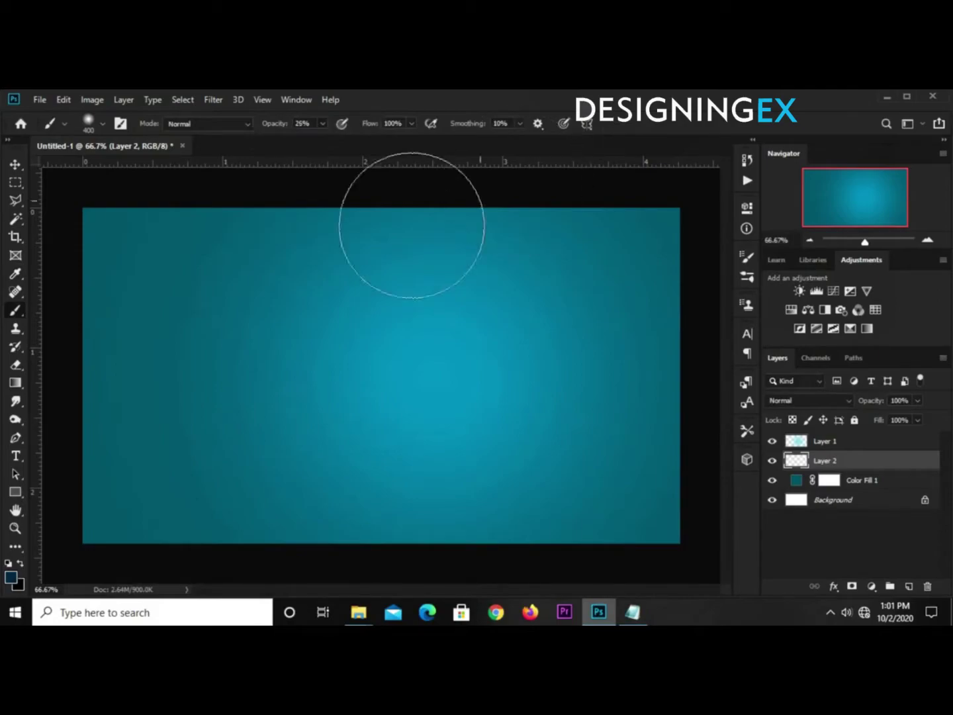
pyautogui.press('[')
pyautogui.scroll(-1, 185, 245)
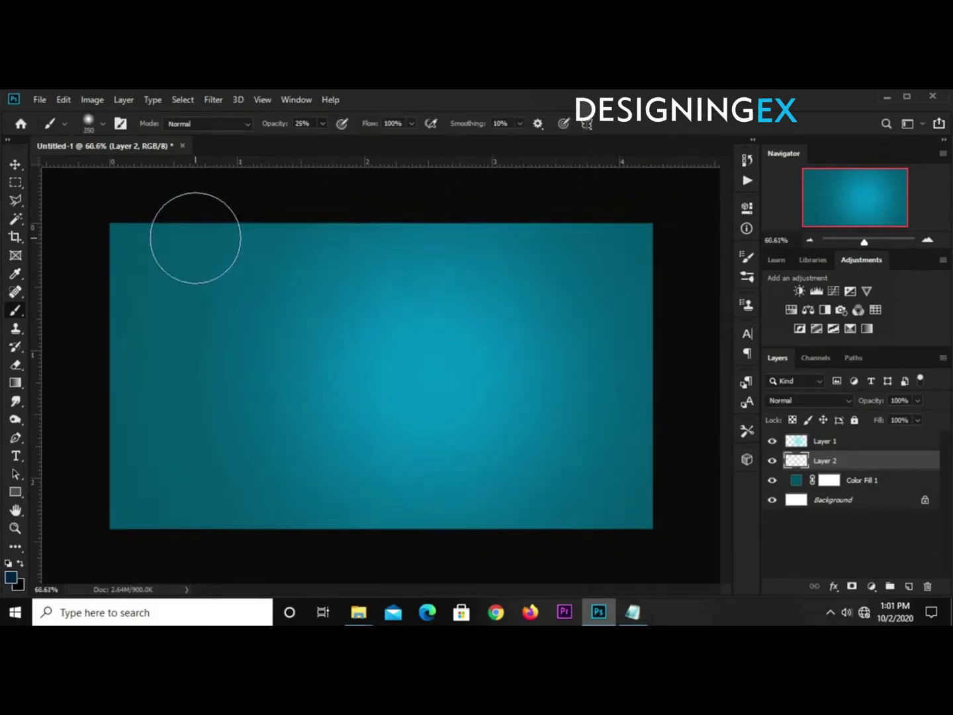
pyautogui.moveTo(185, 209)
pyautogui.mouseDown()
pyautogui.moveTo(666, 206)
pyautogui.moveTo(564, 227)
pyautogui.moveTo(614, 246)
pyautogui.moveTo(646, 352)
pyautogui.moveTo(633, 473)
pyautogui.moveTo(594, 545)
pyautogui.moveTo(604, 532)
pyautogui.moveTo(222, 527)
pyautogui.moveTo(180, 506)
pyautogui.moveTo(80, 382)
pyautogui.moveTo(101, 415)
pyautogui.moveTo(117, 515)
pyautogui.moveTo(154, 238)
pyautogui.moveTo(108, 244)
pyautogui.moveTo(410, 227)
pyautogui.moveTo(592, 228)
pyautogui.moveTo(650, 250)
pyautogui.moveTo(667, 412)
pyautogui.moveTo(565, 524)
pyautogui.moveTo(327, 522)
pyautogui.moveTo(198, 487)
pyautogui.moveTo(223, 508)
pyautogui.moveTo(87, 508)
pyautogui.moveTo(295, 536)
pyautogui.moveTo(512, 545)
pyautogui.moveTo(670, 415)
pyautogui.moveTo(678, 361)
pyautogui.moveTo(657, 393)
pyautogui.moveTo(640, 241)
pyautogui.moveTo(164, 228)
pyautogui.moveTo(192, 222)
pyautogui.mouseUp()
pyautogui.press('v')
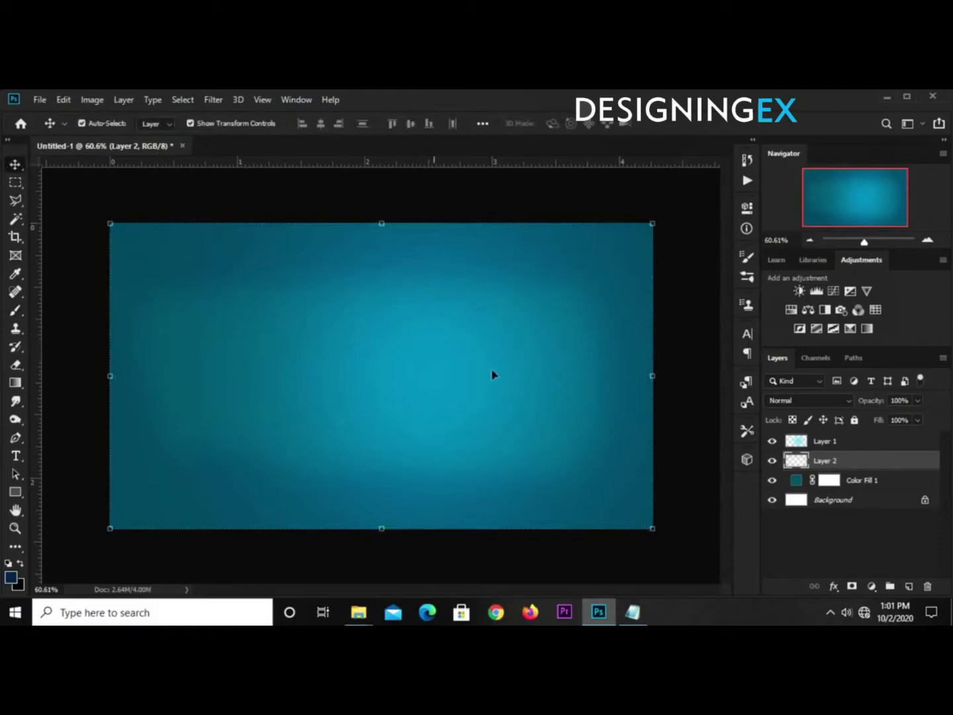
# Step: Add a Curves adjustment layer above Layer 2 with the RGB curve pulled down to darken, and set its blend mode to Overlay
pyautogui.click(837, 525)
pyautogui.click(860, 490)
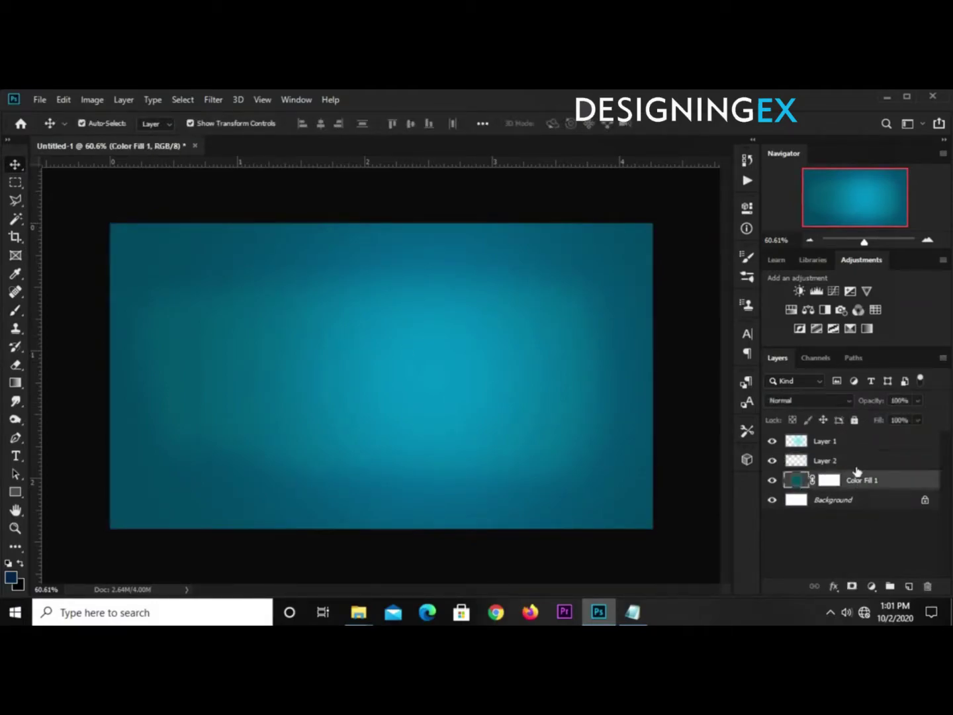
pyautogui.click(855, 470)
pyautogui.click(871, 586)
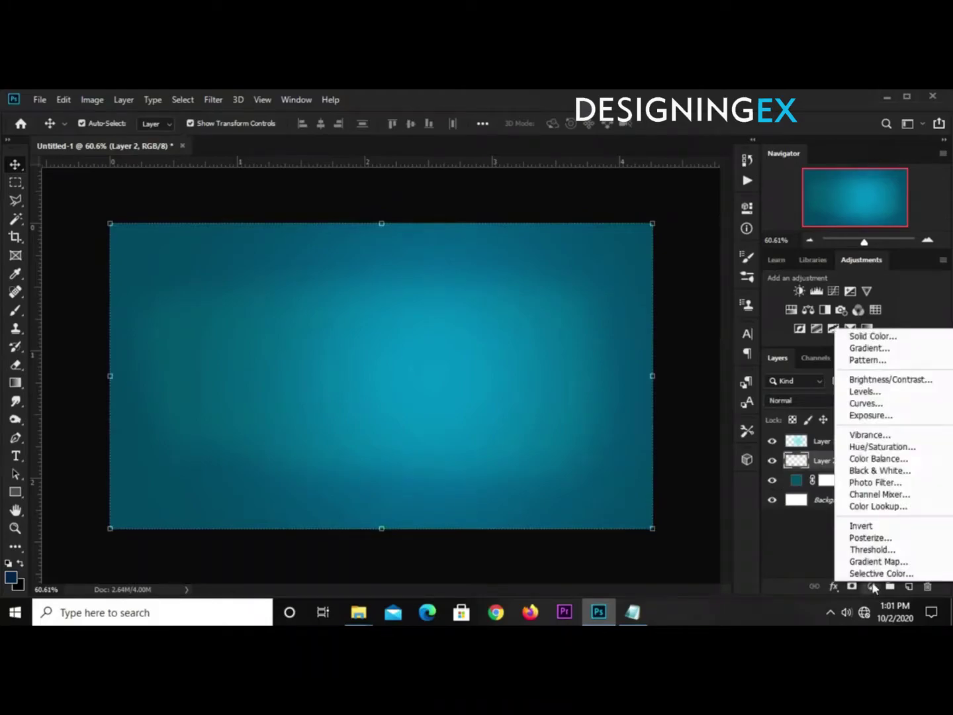
pyautogui.click(866, 415)
pyautogui.moveTo(617, 375); pyautogui.dragTo(622, 379)
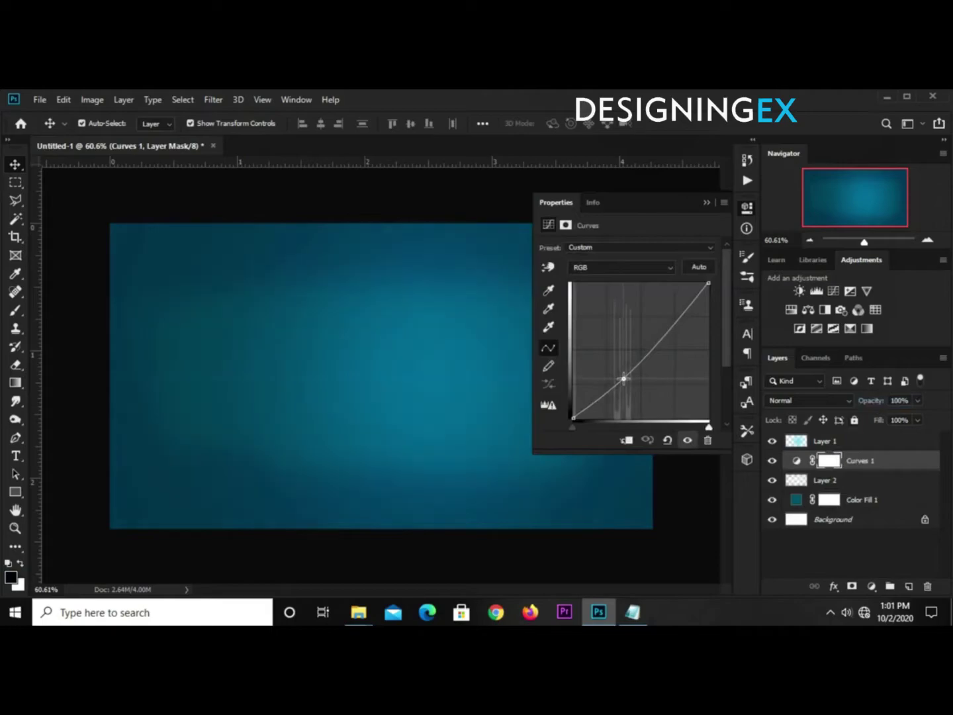
pyautogui.click(706, 204)
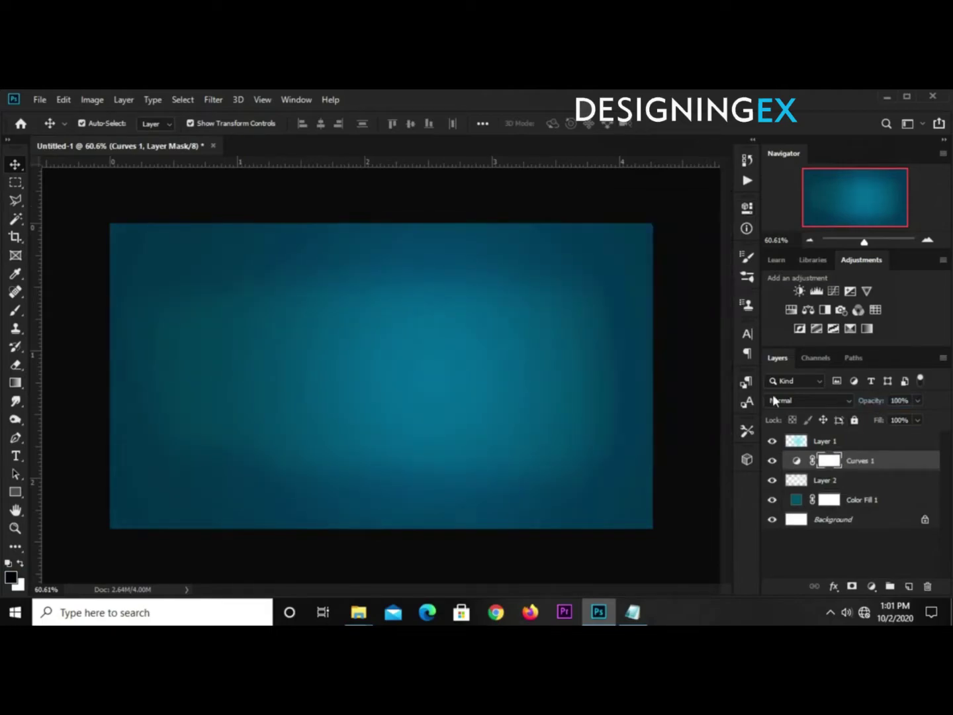
pyautogui.click(809, 401)
pyautogui.click(802, 417)
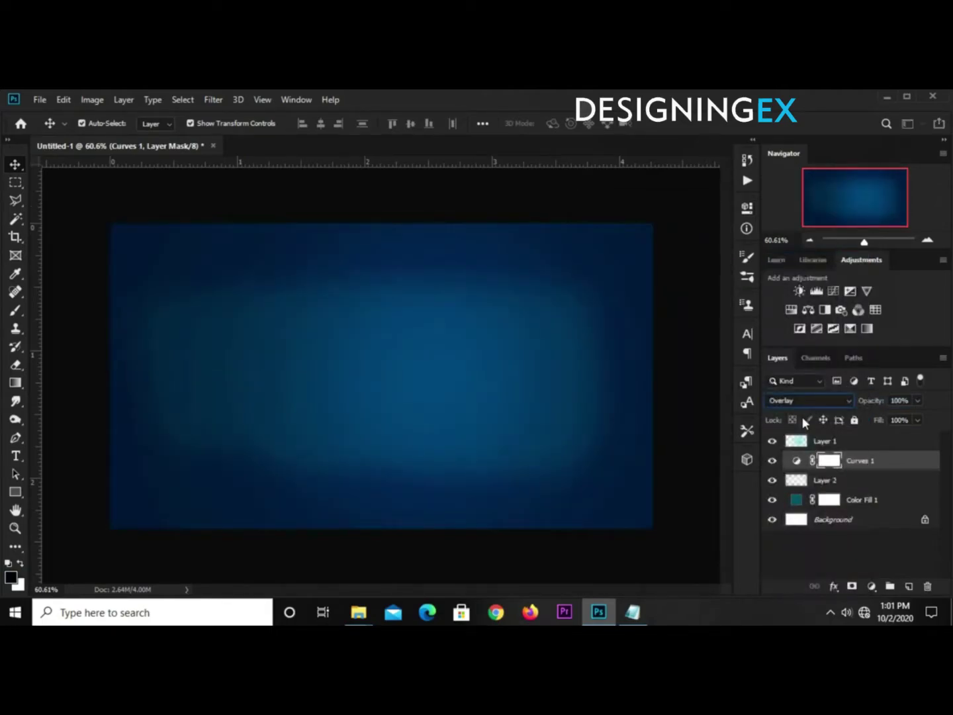
# Step: Lower the opacity of the Curves 1 adjustment layer to 39%
pyautogui.click(915, 400)
pyautogui.moveTo(913, 417); pyautogui.dragTo(885, 419)
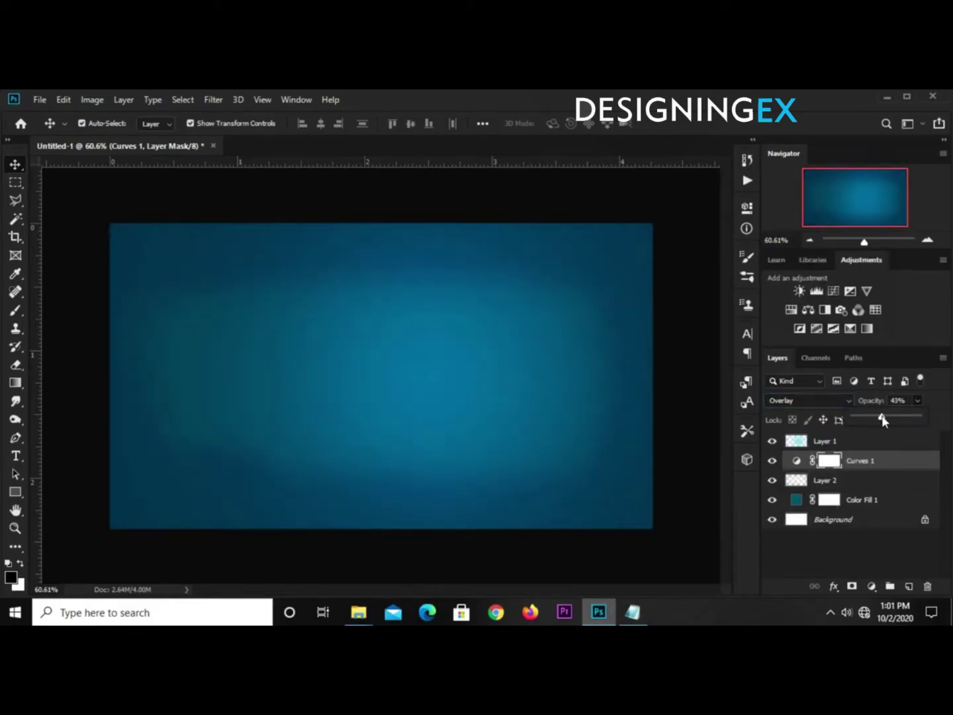
pyautogui.moveTo(879, 420); pyautogui.dragTo(876, 420)
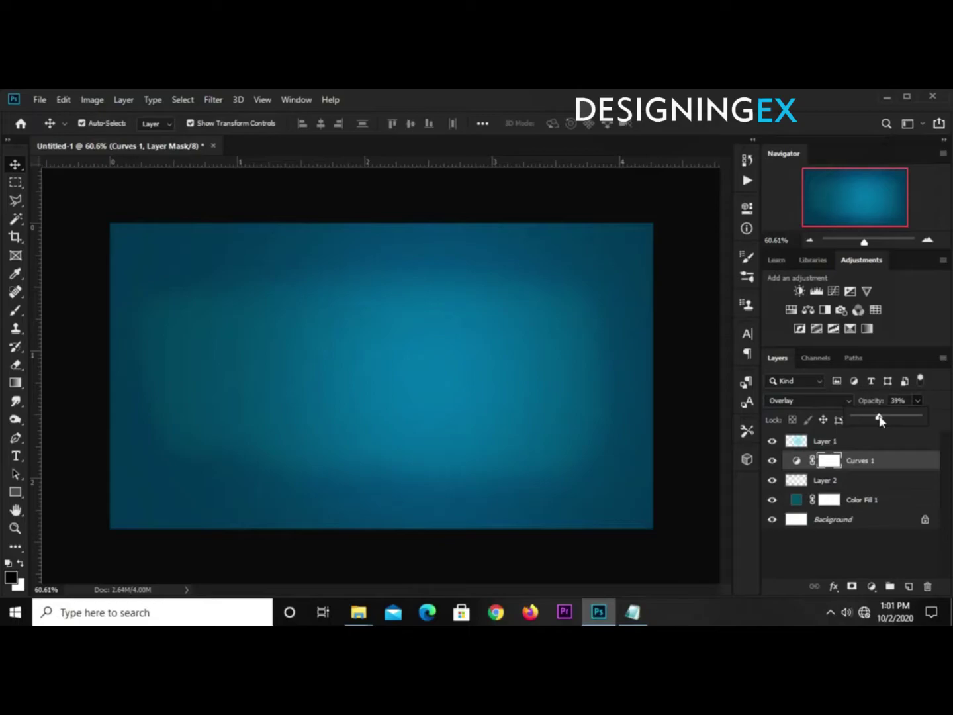
pyautogui.click(338, 375)
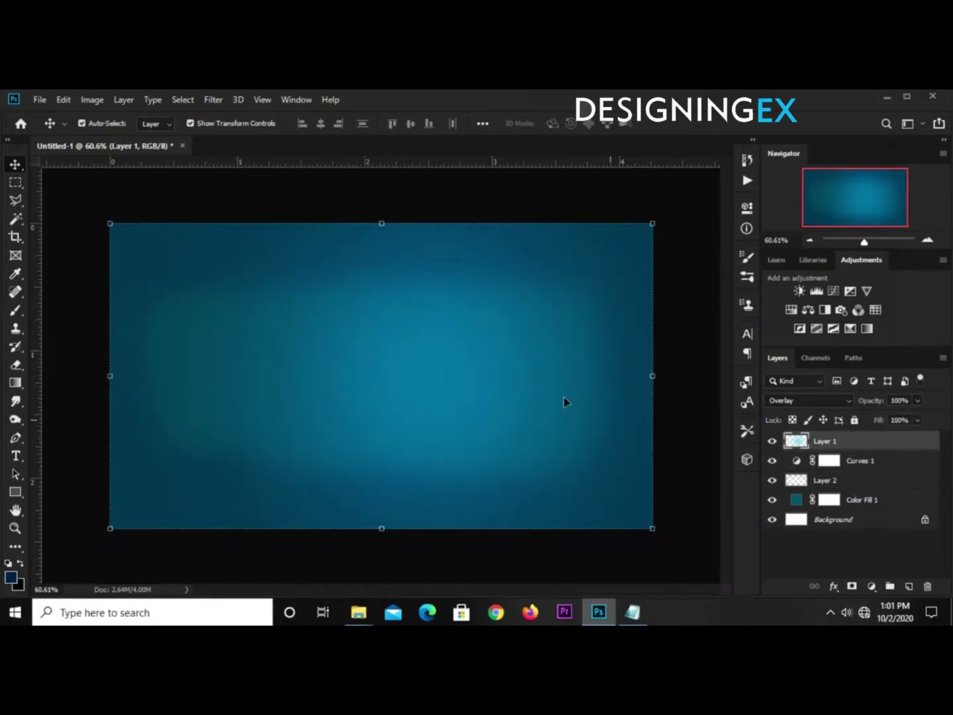
pyautogui.click(676, 506)
# Step: Enlarge the glow on Layer 1 to about 141%, extending it beyond all the canvas edges
pyautogui.click(817, 446)
pyautogui.click(381, 218)
pyautogui.scroll(-3, 415, 241)
pyautogui.moveTo(385, 260); pyautogui.dragTo(390, 197)
pyautogui.moveTo(391, 497); pyautogui.dragTo(391, 532)
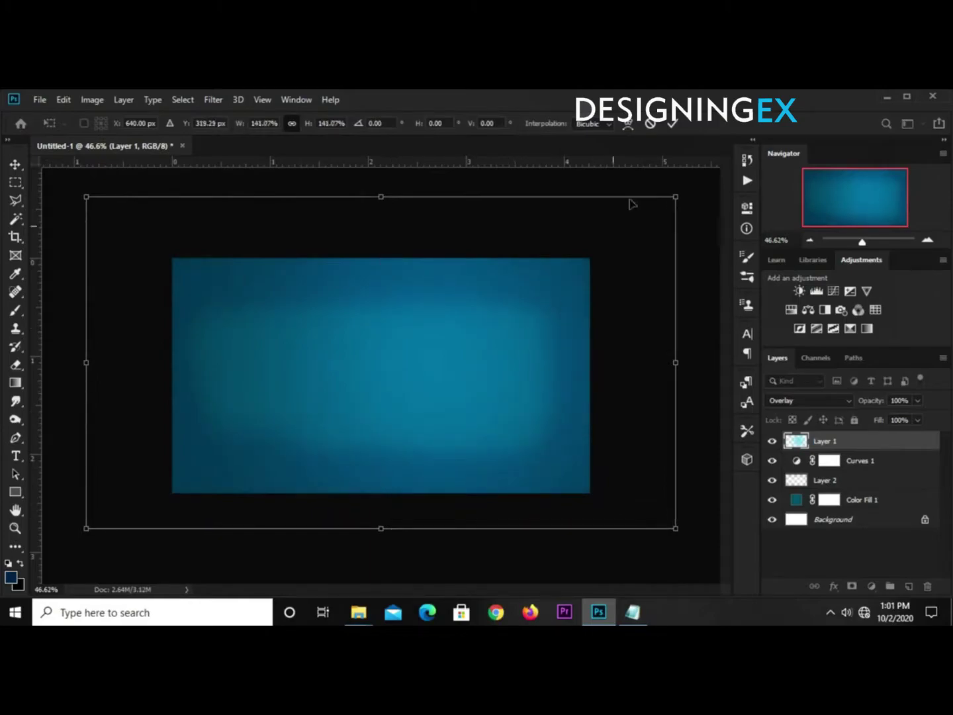
pyautogui.click(672, 123)
pyautogui.click(518, 229)
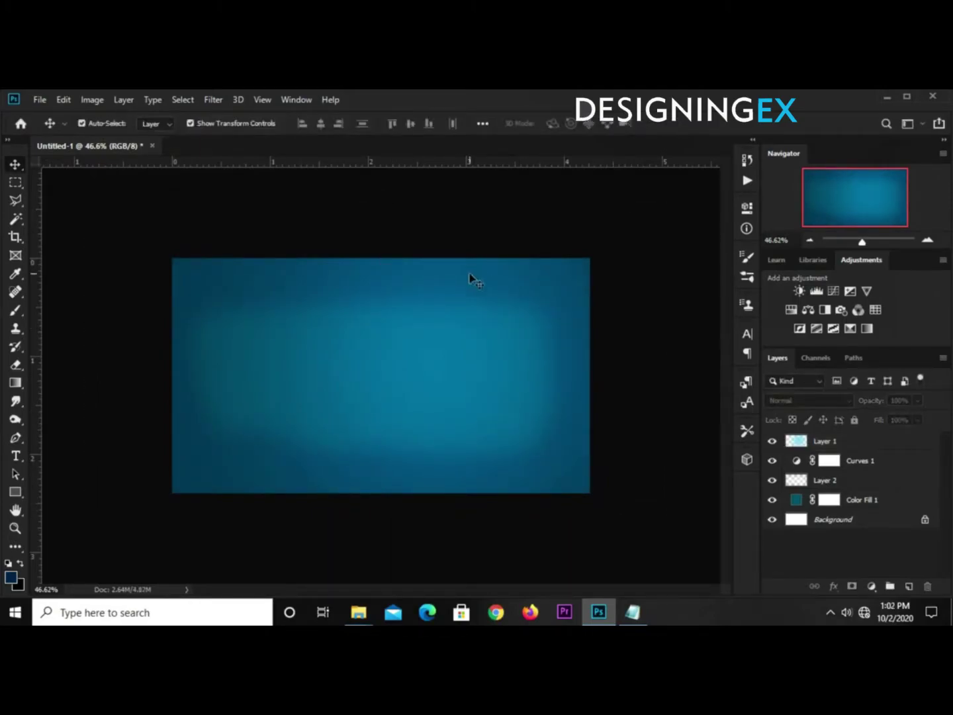
# Step: Open the recently used file fashion files.psd alongside the banner document
pyautogui.scroll(2, 468, 278)
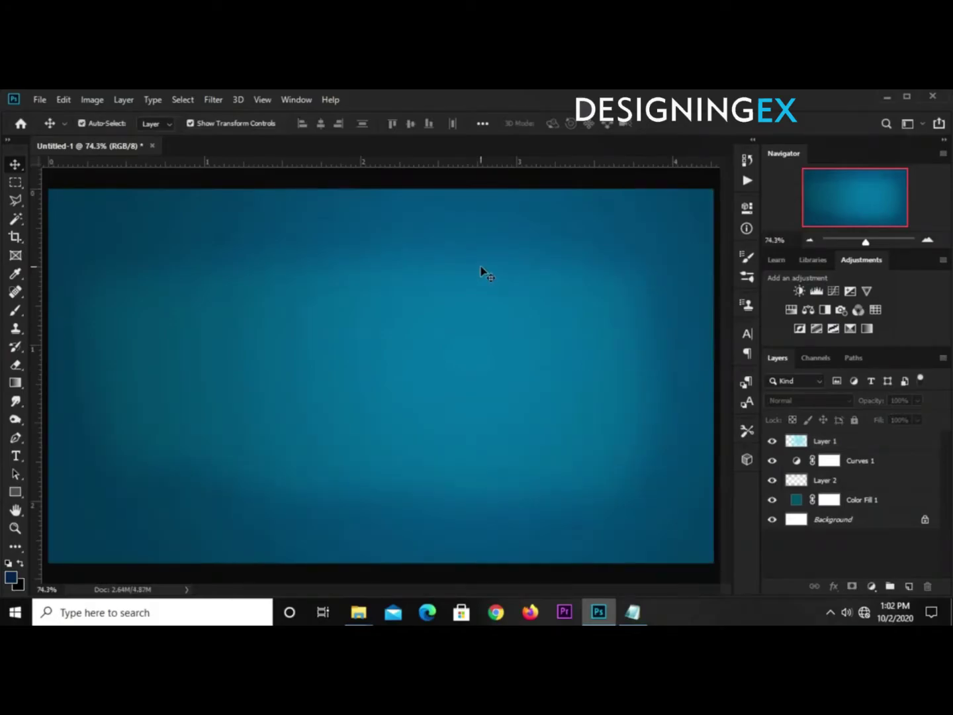
pyautogui.scroll(-1, 480, 267)
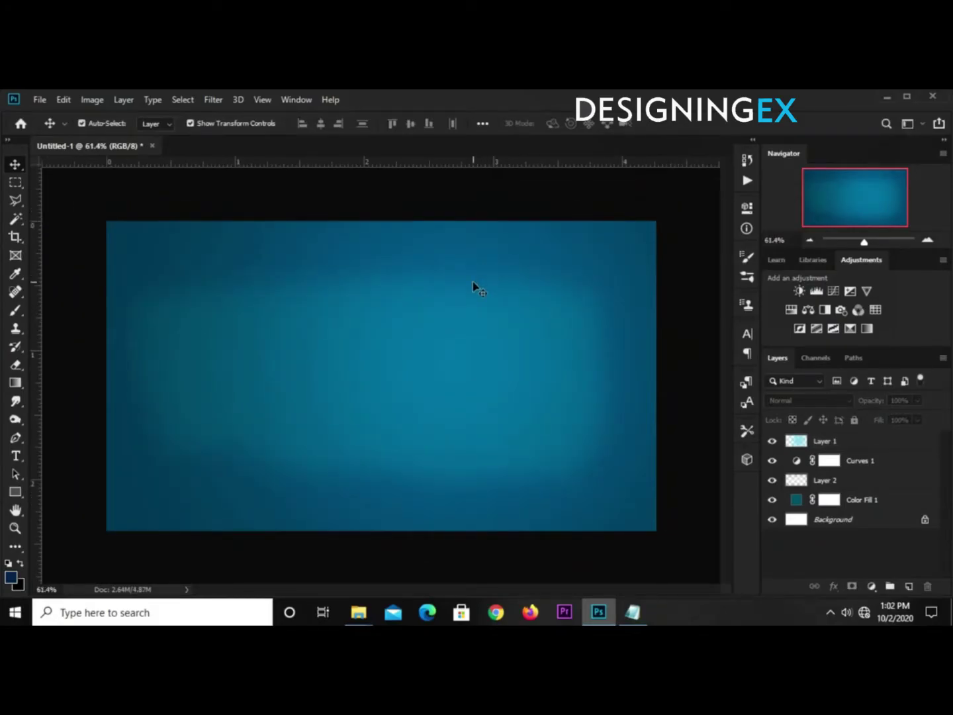
pyautogui.click(39, 98)
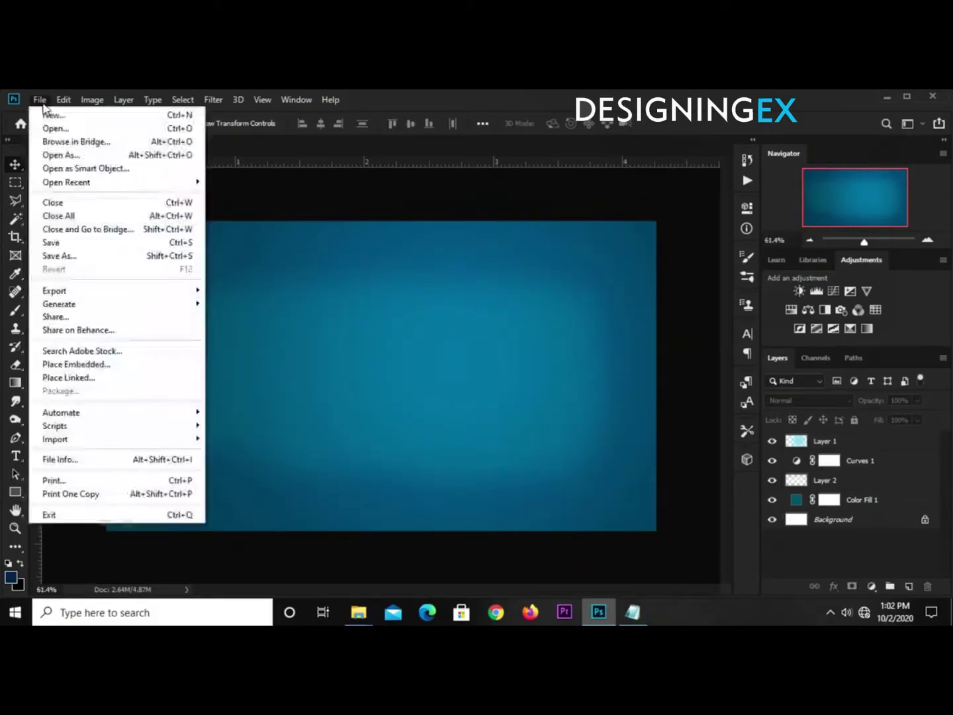
pyautogui.moveTo(105, 188)
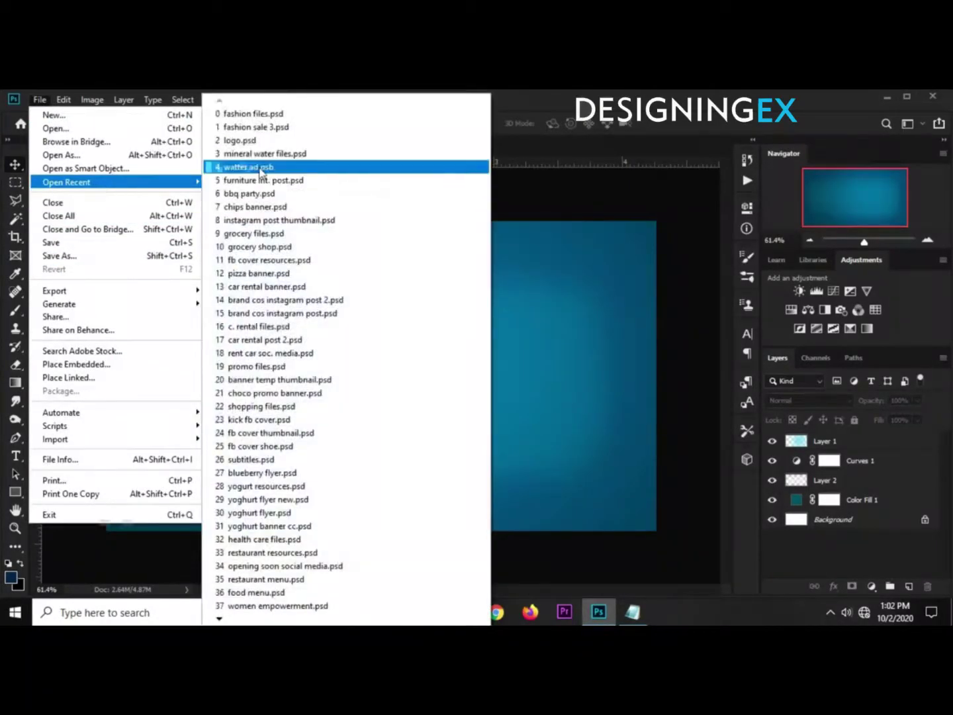
pyautogui.click(268, 115)
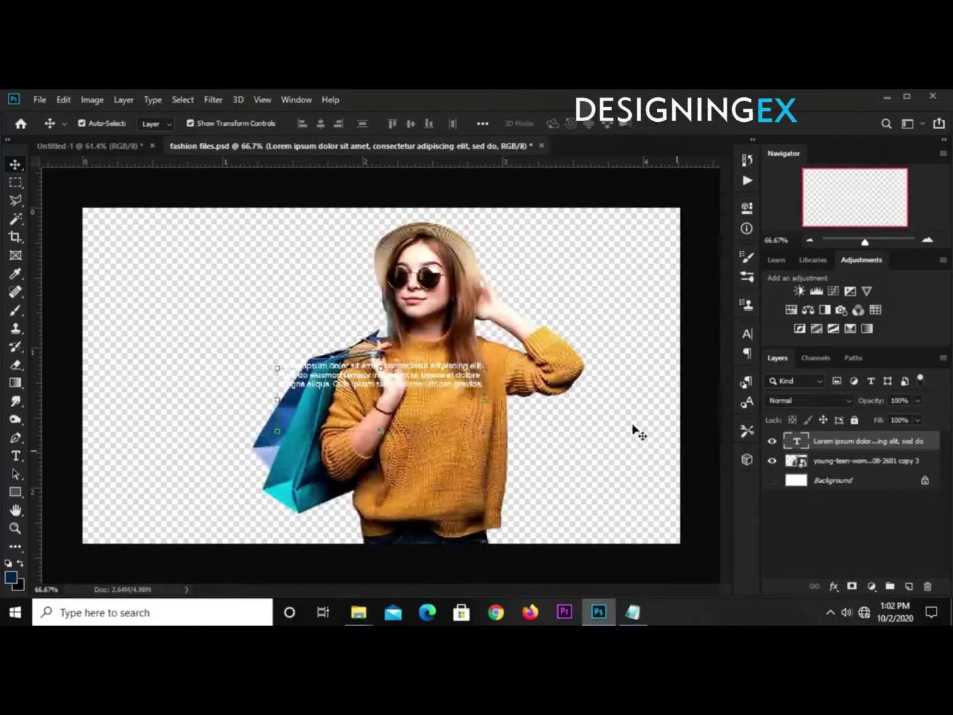
# Step: Copy the layer of the woman with shopping bags from fashion files.psd and paste it into Untitled-1
pyautogui.click(428, 290)
pyautogui.hotkey('ctrl', 'c')
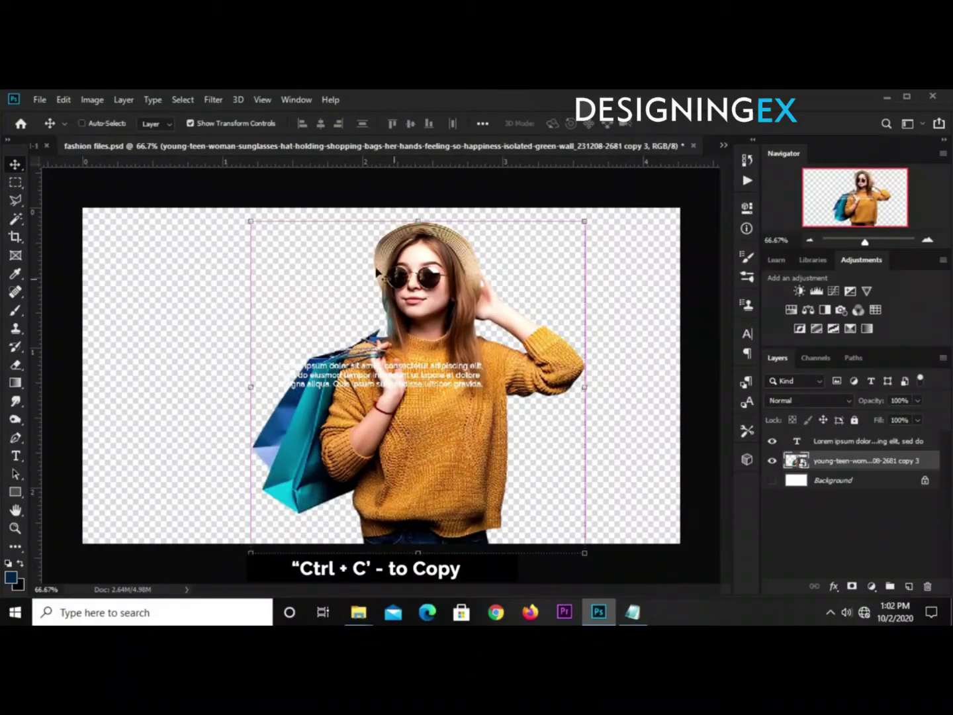
pyautogui.click(119, 185)
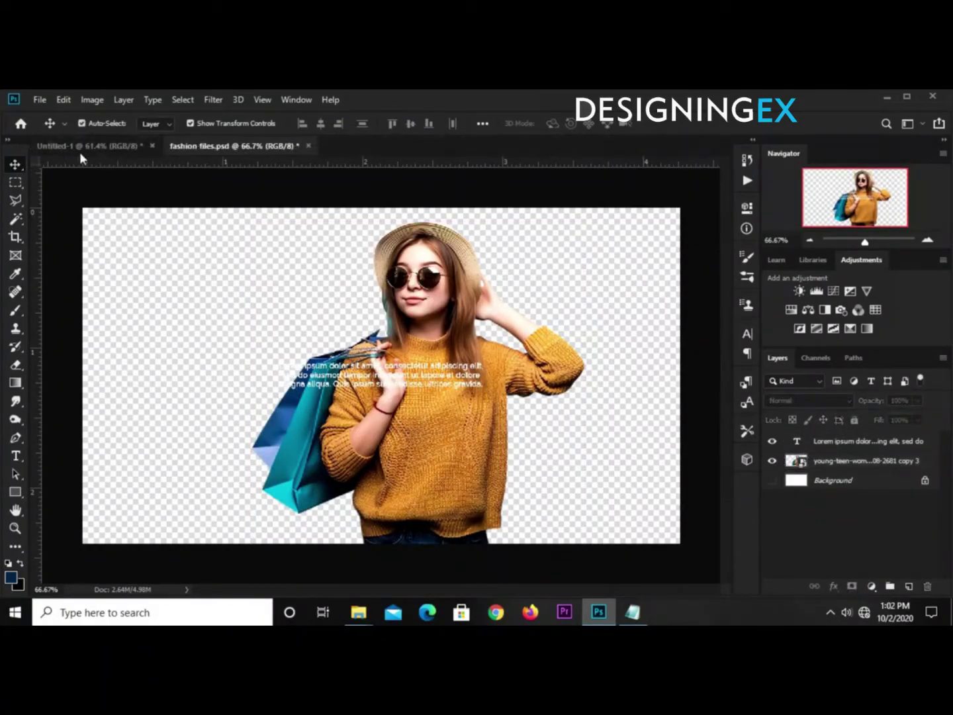
pyautogui.click(79, 148)
pyautogui.hotkey('ctrl', 'v')
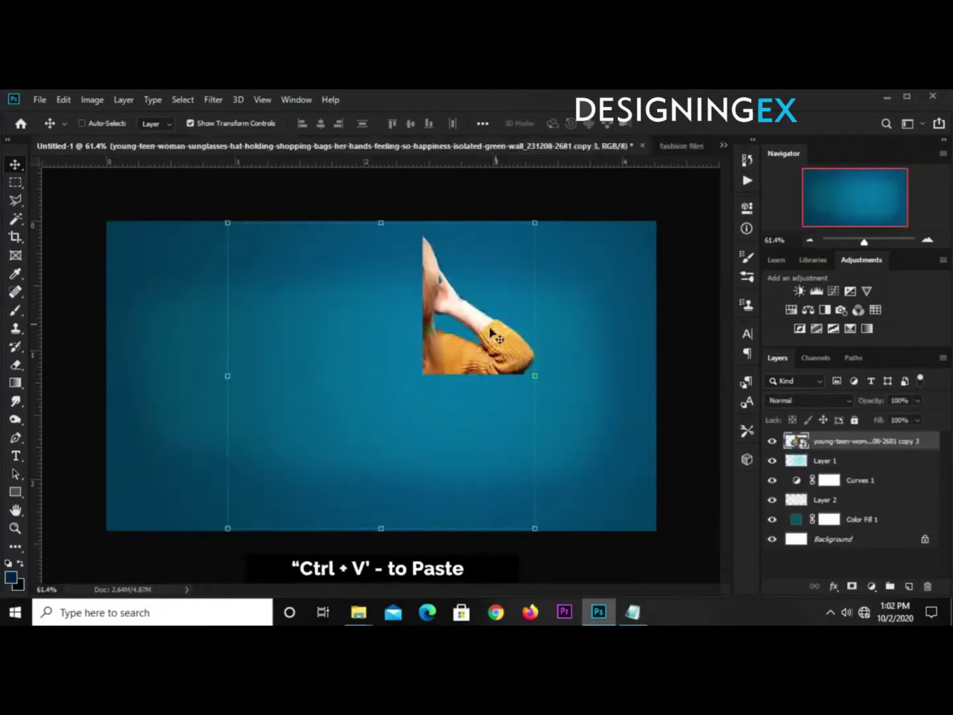
# Step: Move the woman to the right half of the canvas and scale her to about 108%, with her waist cropped by the lower edge
pyautogui.hotkey('ctrl', 't')
pyautogui.moveTo(380, 322); pyautogui.dragTo(491, 334)
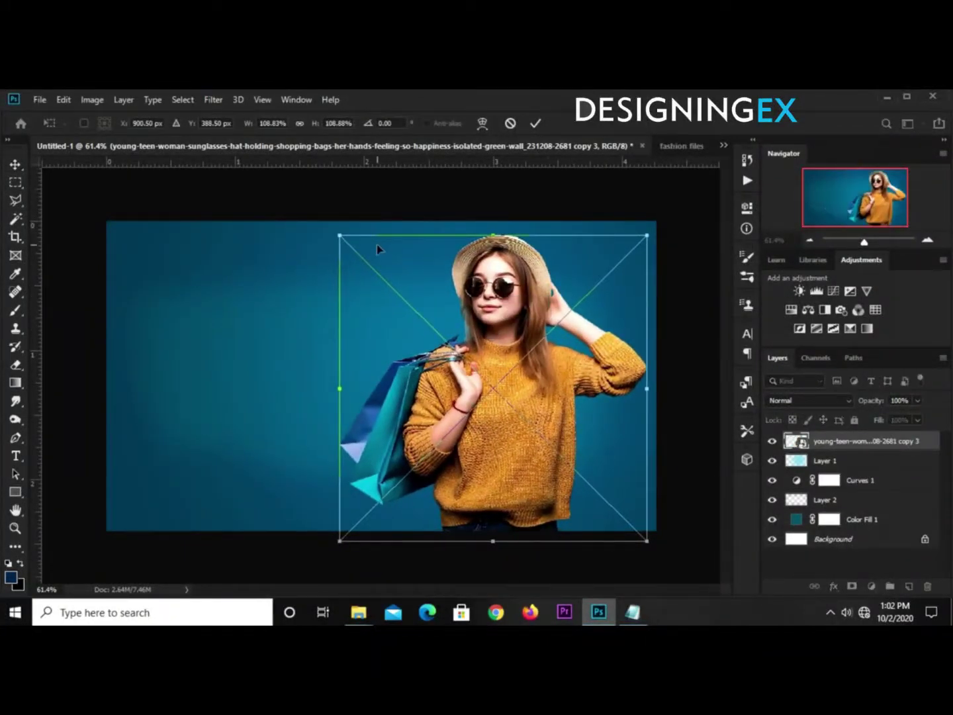
pyautogui.moveTo(340, 233); pyautogui.dragTo(343, 237)
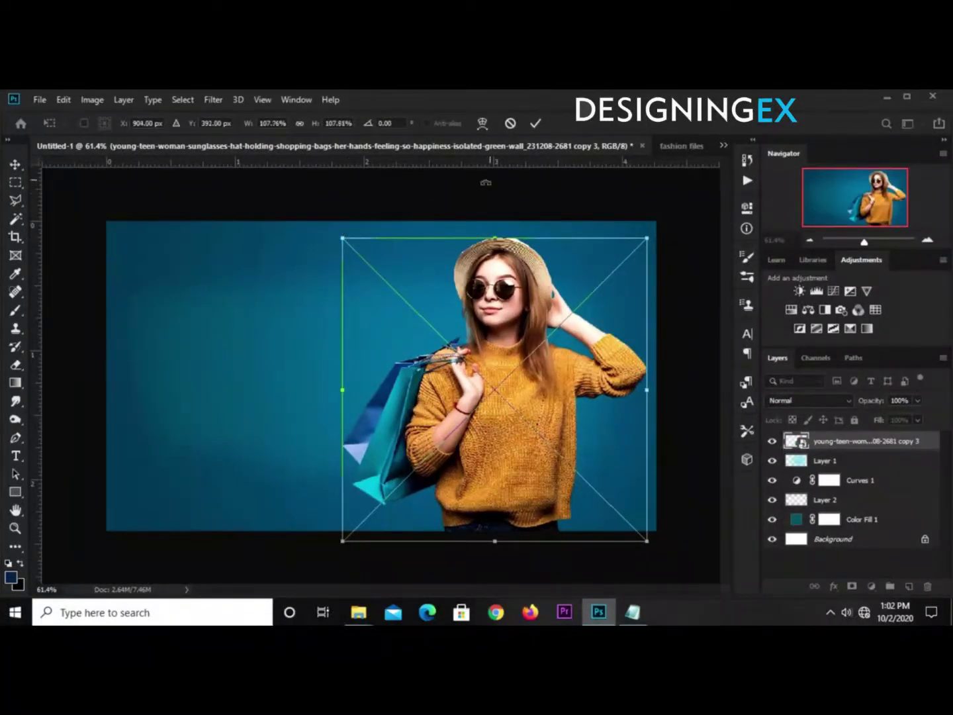
pyautogui.click(533, 123)
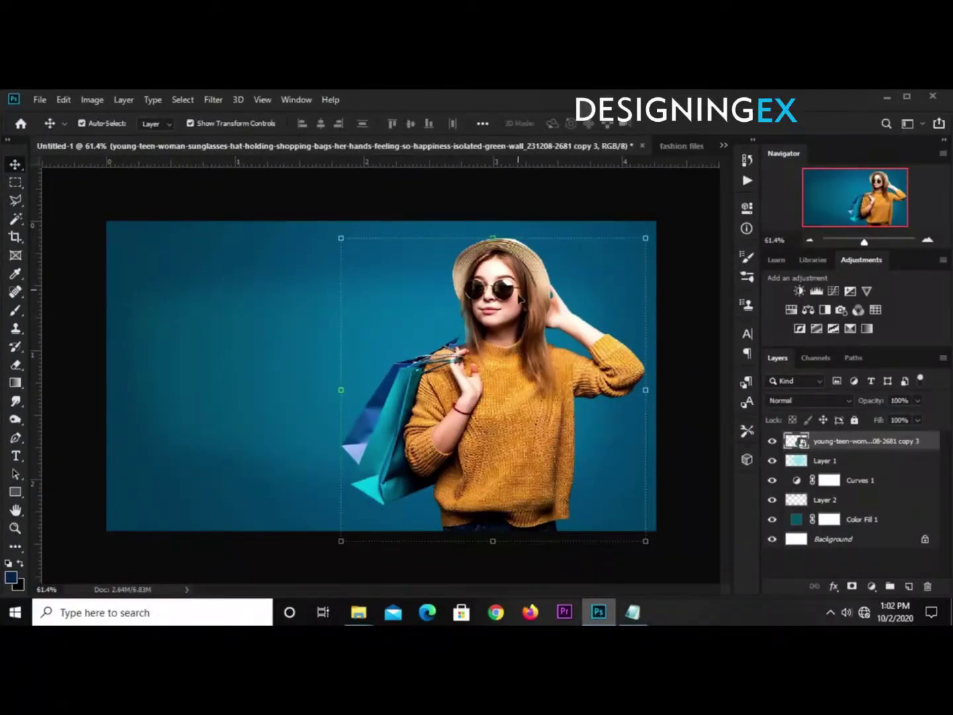
pyautogui.click(536, 198)
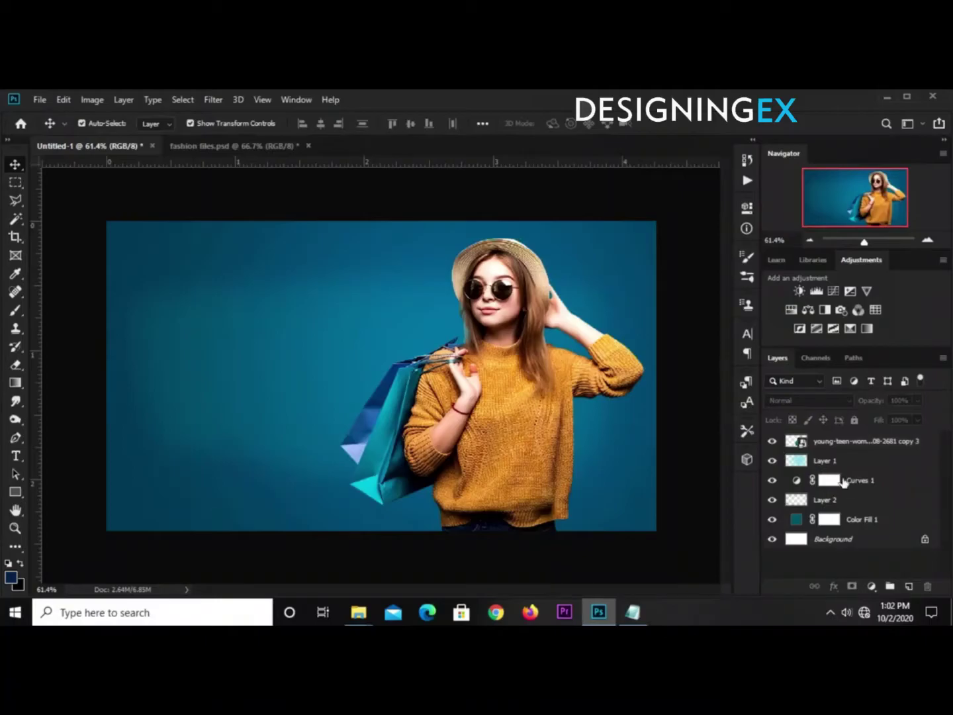
# Step: Slightly reduce the opacity of Layer 2 with the dark blue edge shading
pyautogui.click(855, 497)
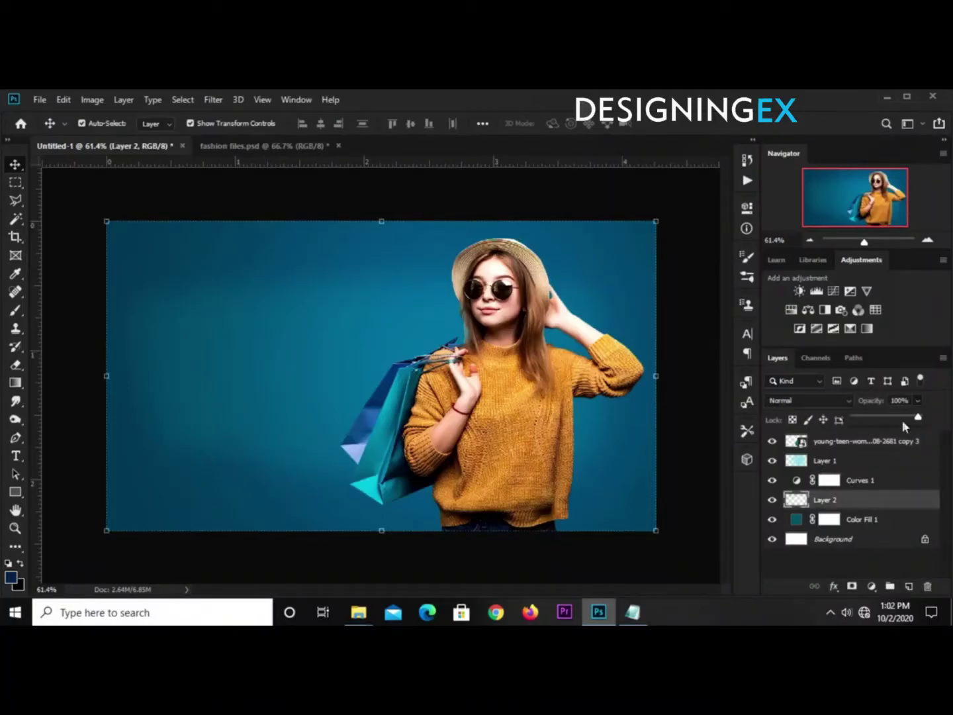
pyautogui.click(904, 420)
pyautogui.click(680, 538)
pyautogui.click(675, 536)
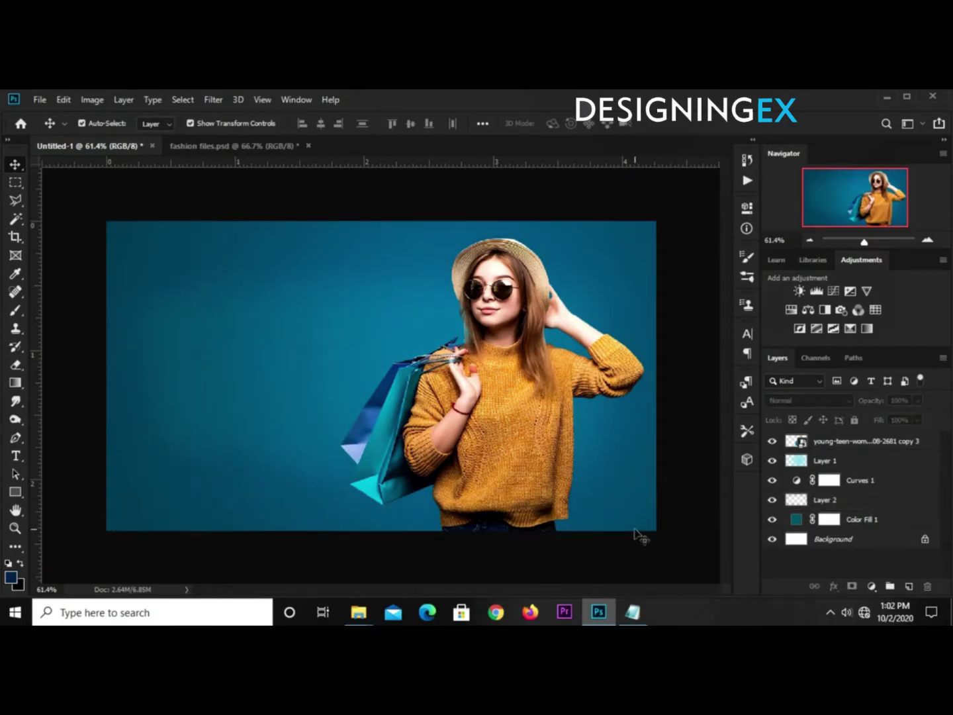
# Step: Add two vertical guides, one just inside the canvas's left edge and one at the left edge of the shopping bags
pyautogui.moveTo(46, 504); pyautogui.dragTo(139, 503)
pyautogui.moveTo(33, 511); pyautogui.dragTo(339, 516)
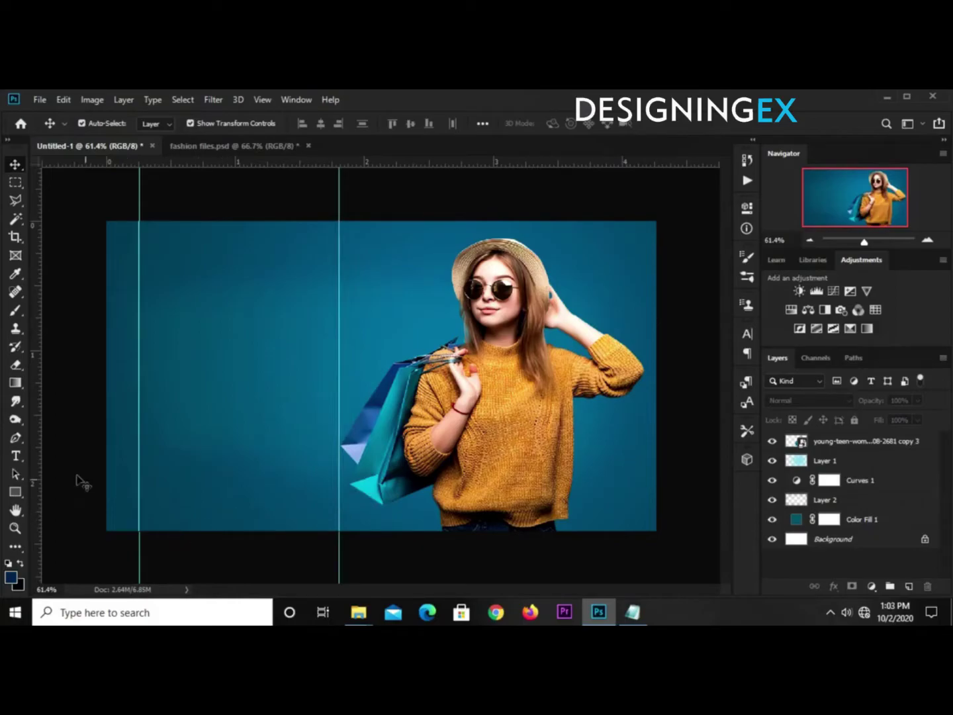
# Step: Add an 18 pt Raleway Bold text layer reading "Special offer", copied from the Notepad list
pyautogui.click(18, 456)
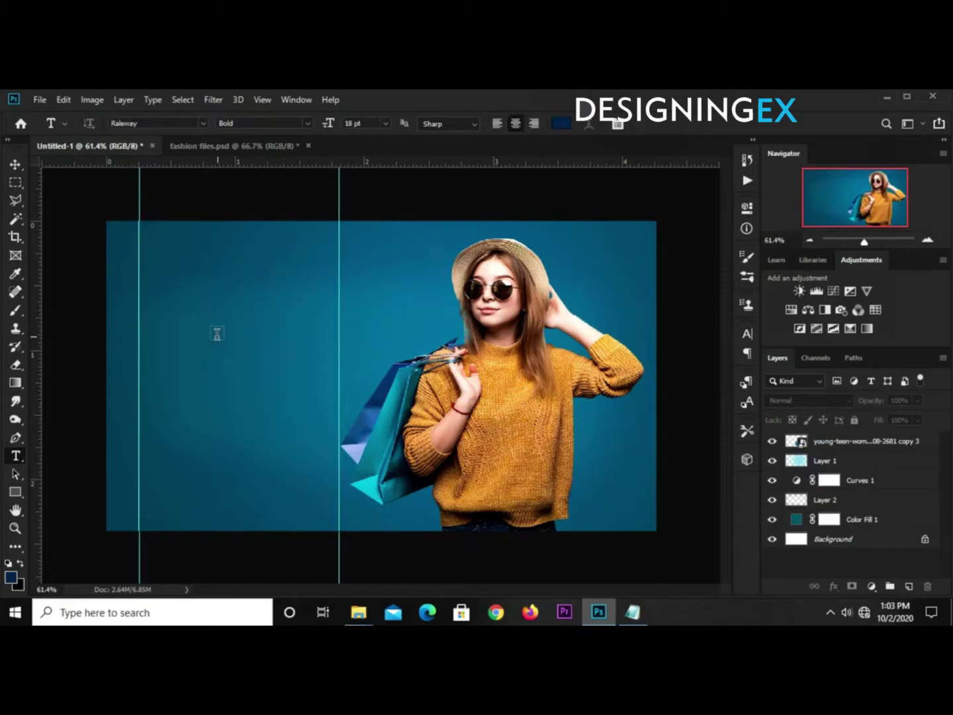
pyautogui.click(181, 314)
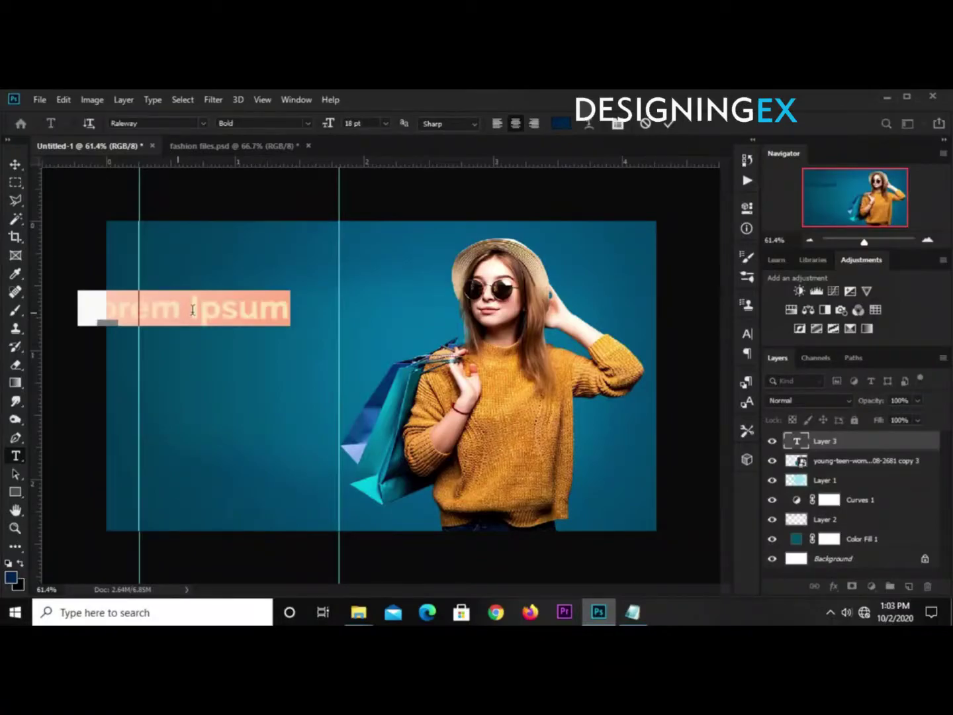
pyautogui.click(632, 612)
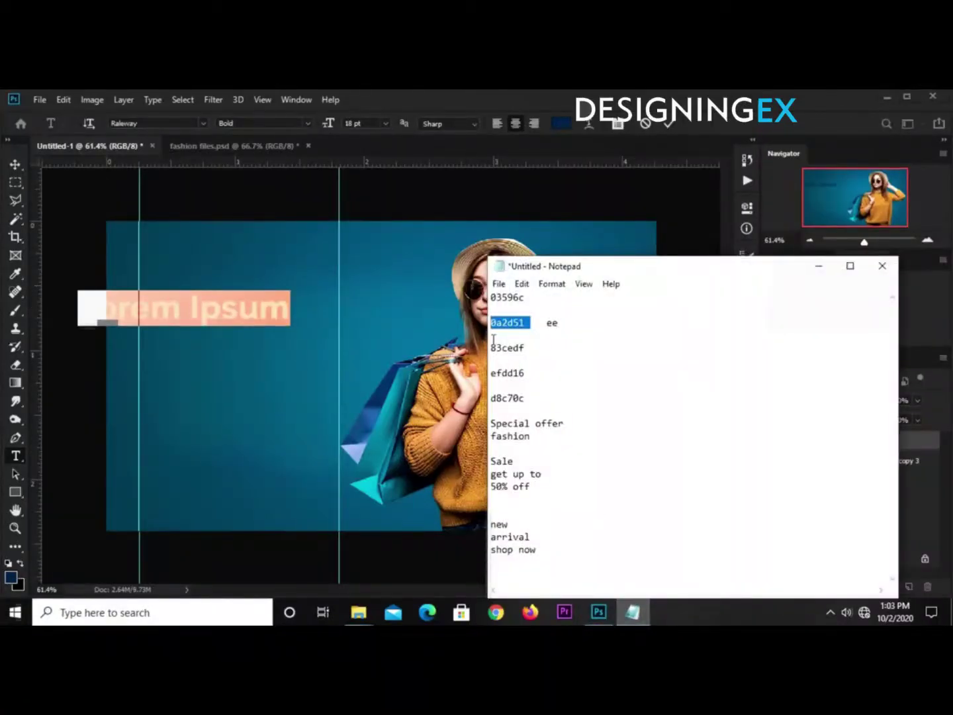
pyautogui.moveTo(563, 423); pyautogui.dragTo(491, 424)
pyautogui.rightClick(522, 424)
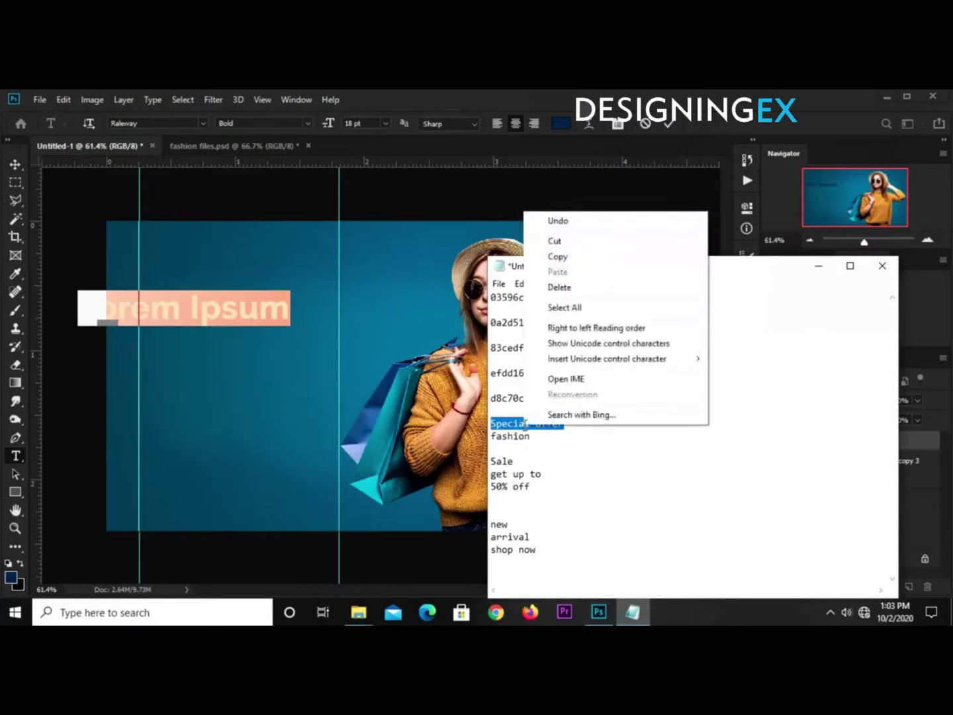
pyautogui.click(558, 256)
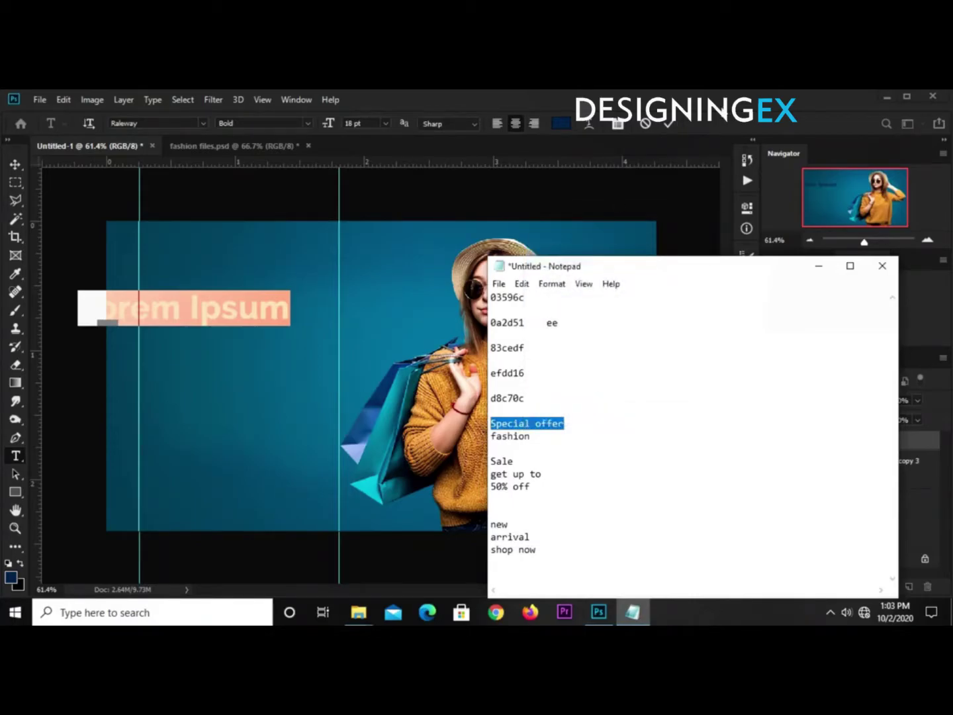
pyautogui.click(622, 183)
pyautogui.click(225, 307)
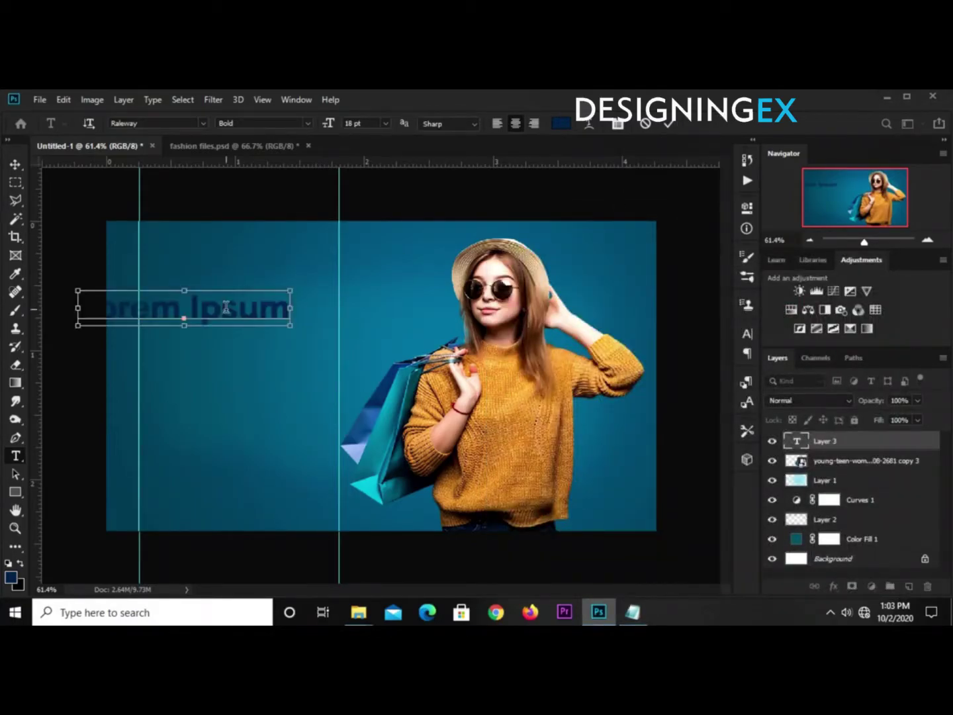
pyautogui.hotkey('ctrl', 'a')
pyautogui.hotkey('ctrl', 'v')
pyautogui.hotkey('ctrl', 'Return')
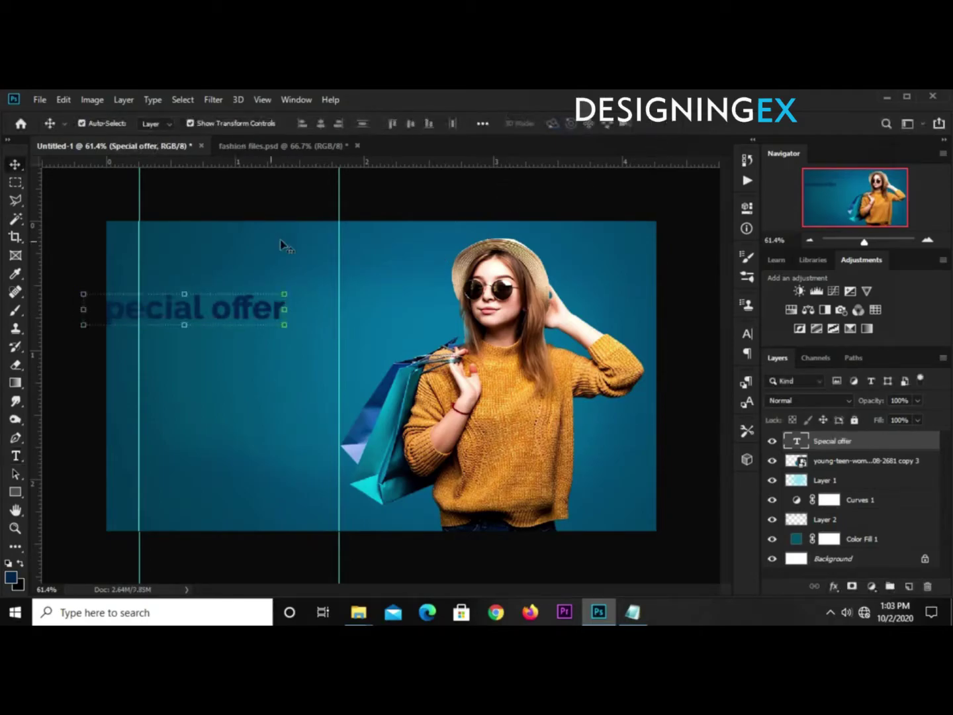
# Step: Move the "Special offer" text between the two vertical guides in the upper part of the canvas
pyautogui.hotkey('ctrl', 't')
pyautogui.moveTo(232, 295); pyautogui.dragTo(286, 273)
pyautogui.click(670, 125)
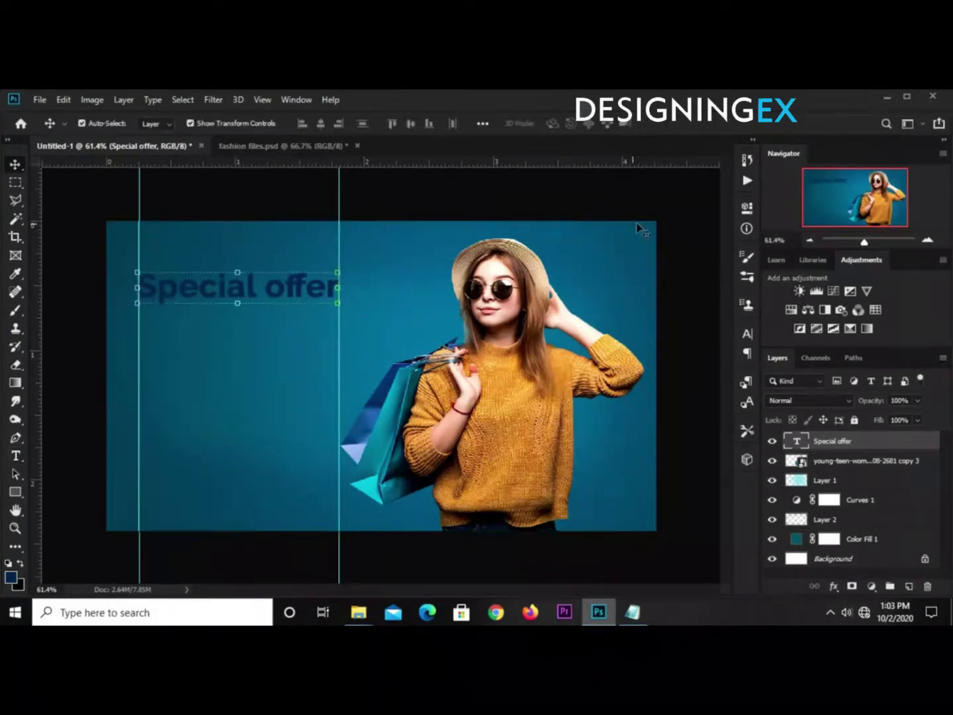
# Step: Set the "Special offer" text colour to d8c70c, copied from the Notepad list
pyautogui.click(747, 335)
pyautogui.click(712, 413)
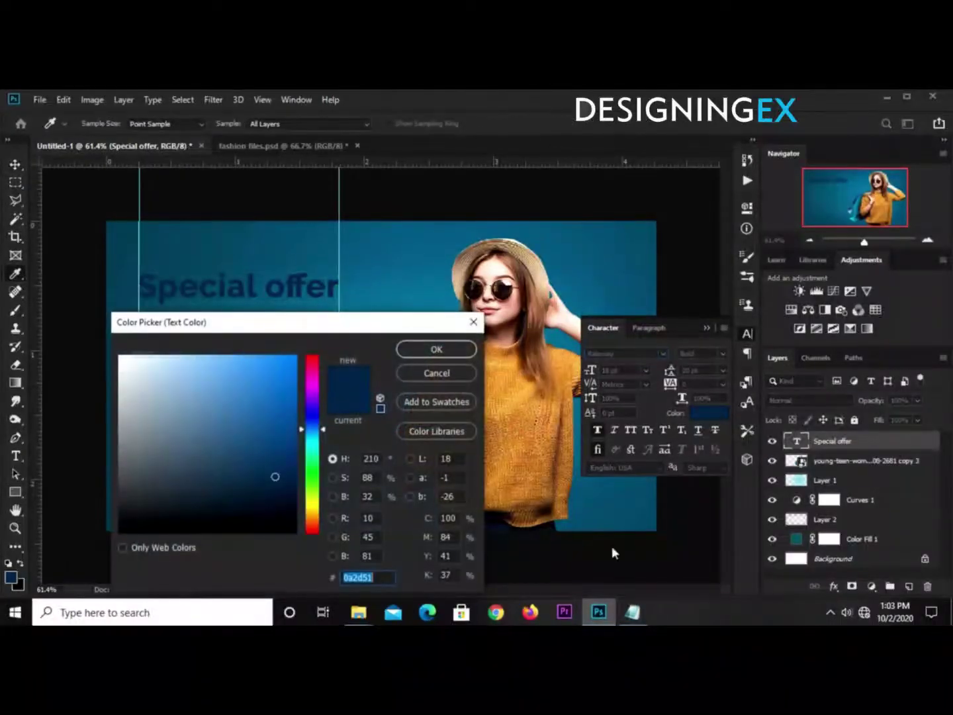
pyautogui.click(632, 613)
pyautogui.click(582, 348)
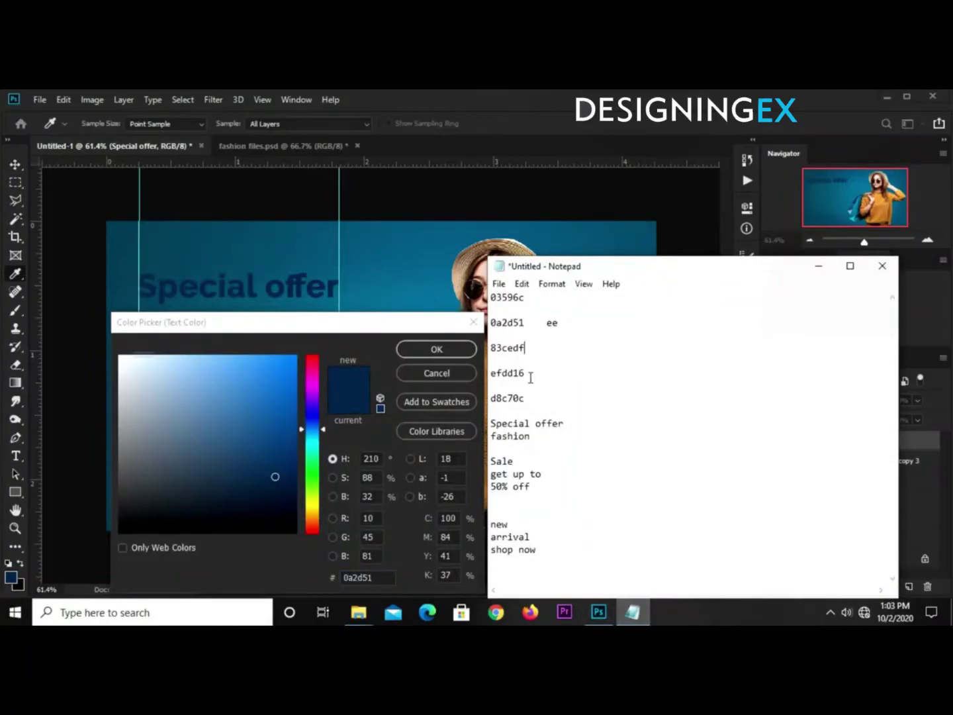
pyautogui.moveTo(530, 394); pyautogui.dragTo(481, 397)
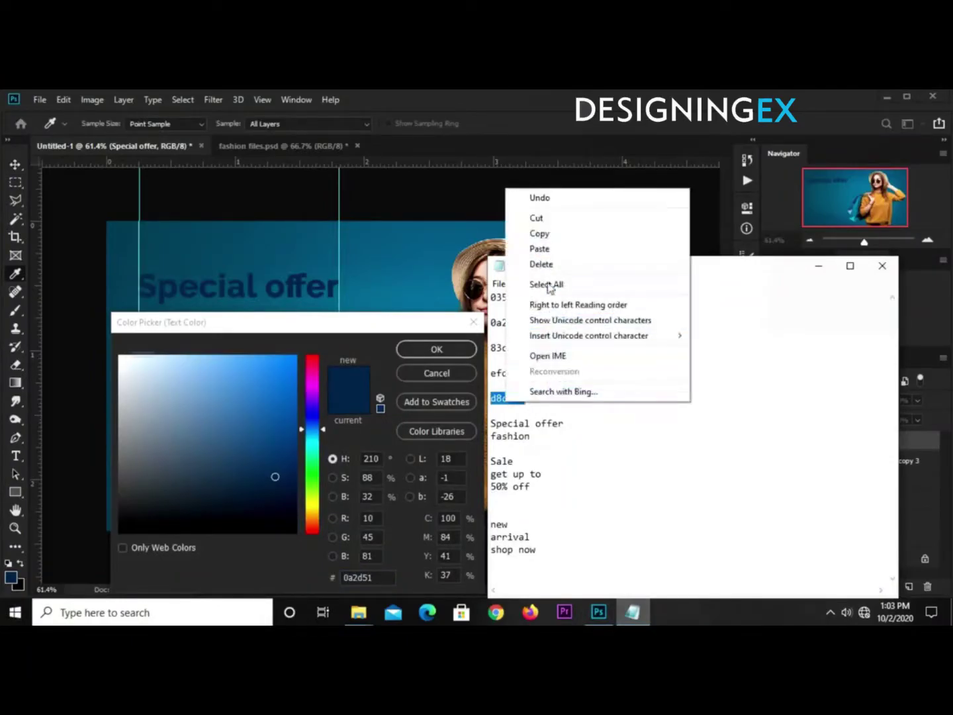
pyautogui.click(542, 233)
pyautogui.click(388, 579)
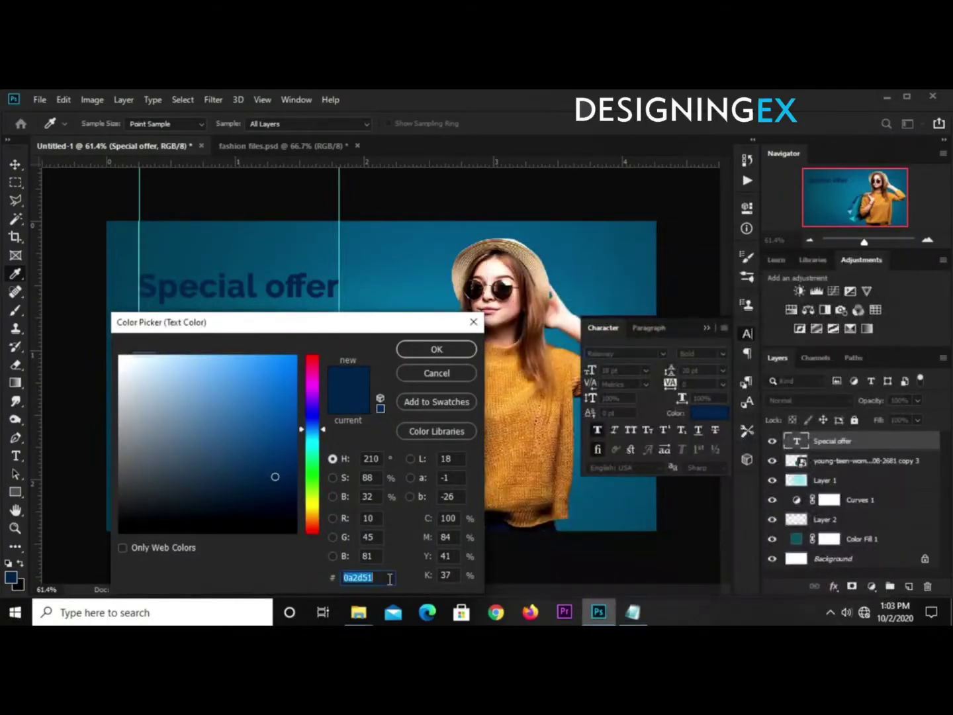
pyautogui.rightClick(378, 579)
pyautogui.click(420, 444)
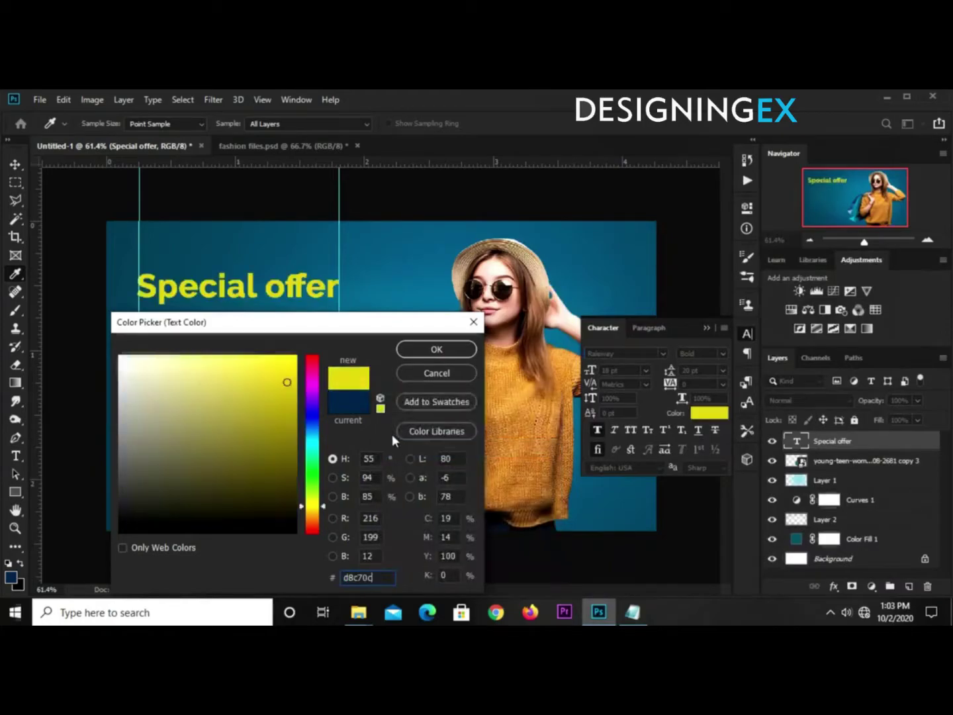
pyautogui.doubleClick(378, 579)
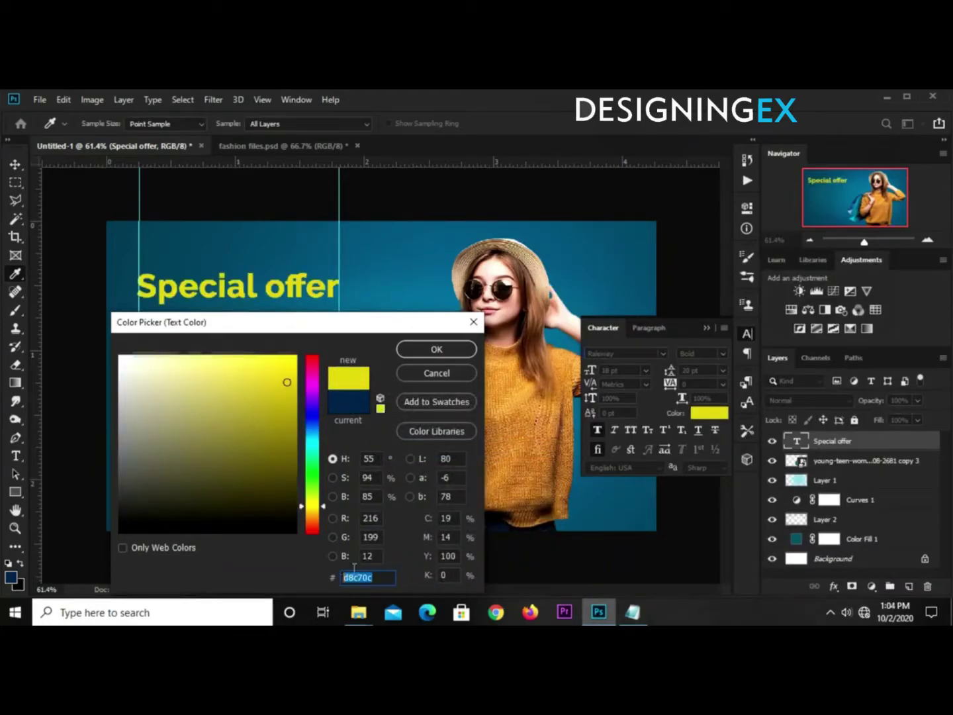
pyautogui.click(448, 349)
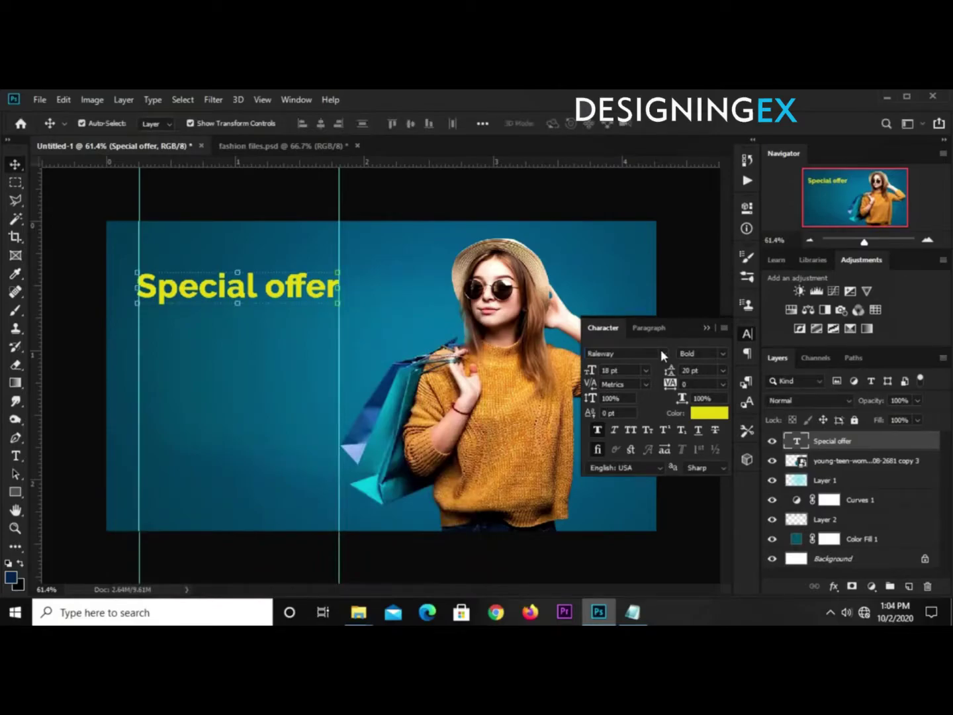
# Step: Set the "Special offer" text to 8 pt Aliquam Regular in all caps
pyautogui.click(661, 353)
pyautogui.press('Up')
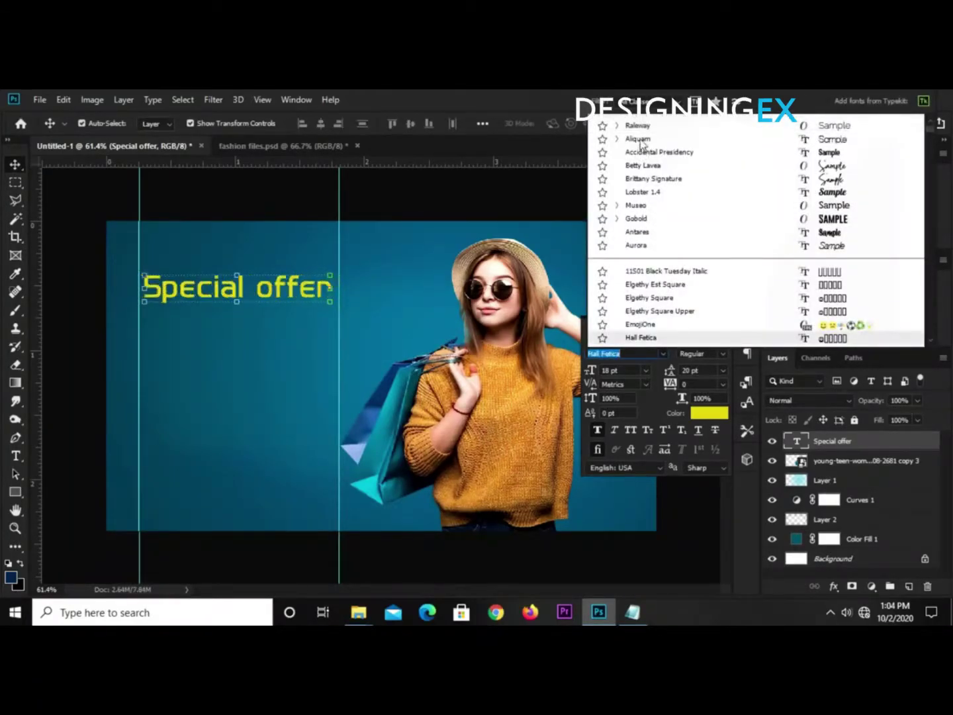
pyautogui.click(639, 140)
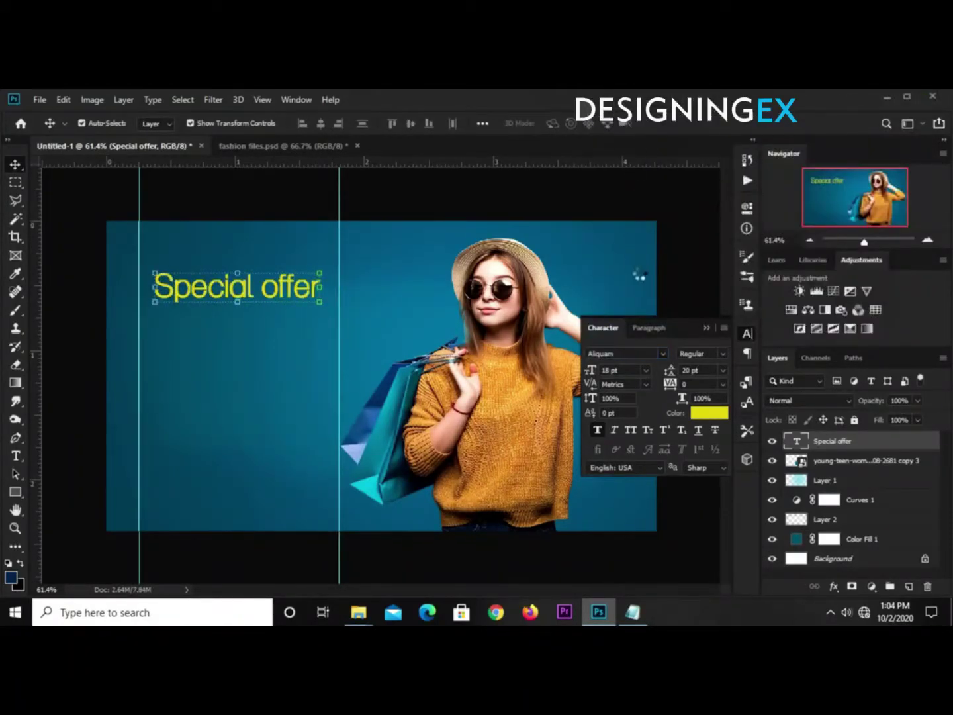
pyautogui.click(630, 429)
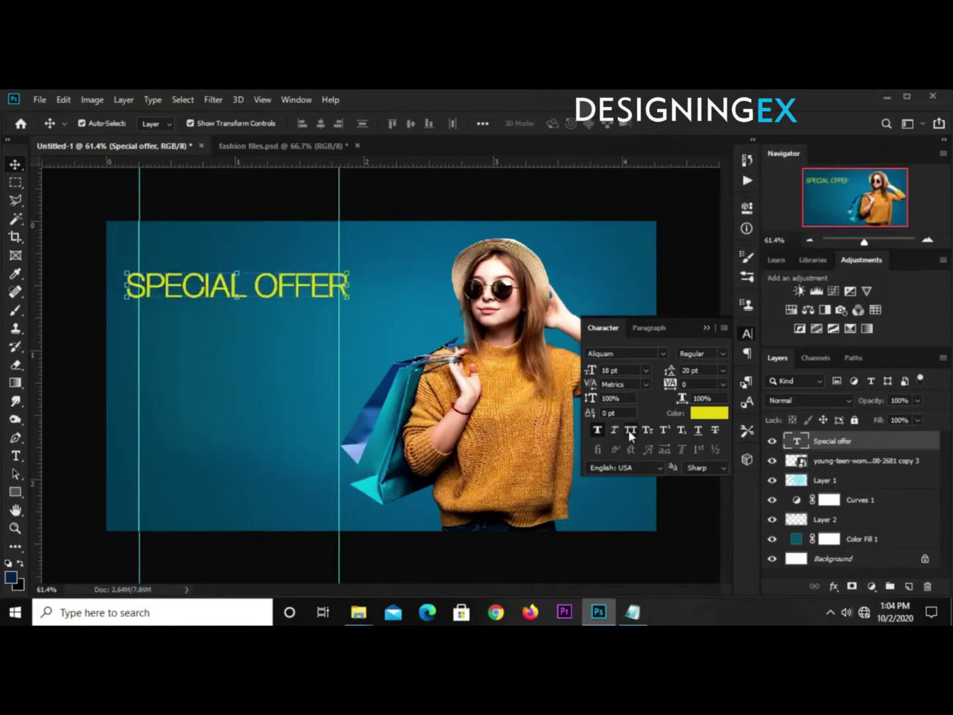
pyautogui.click(647, 371)
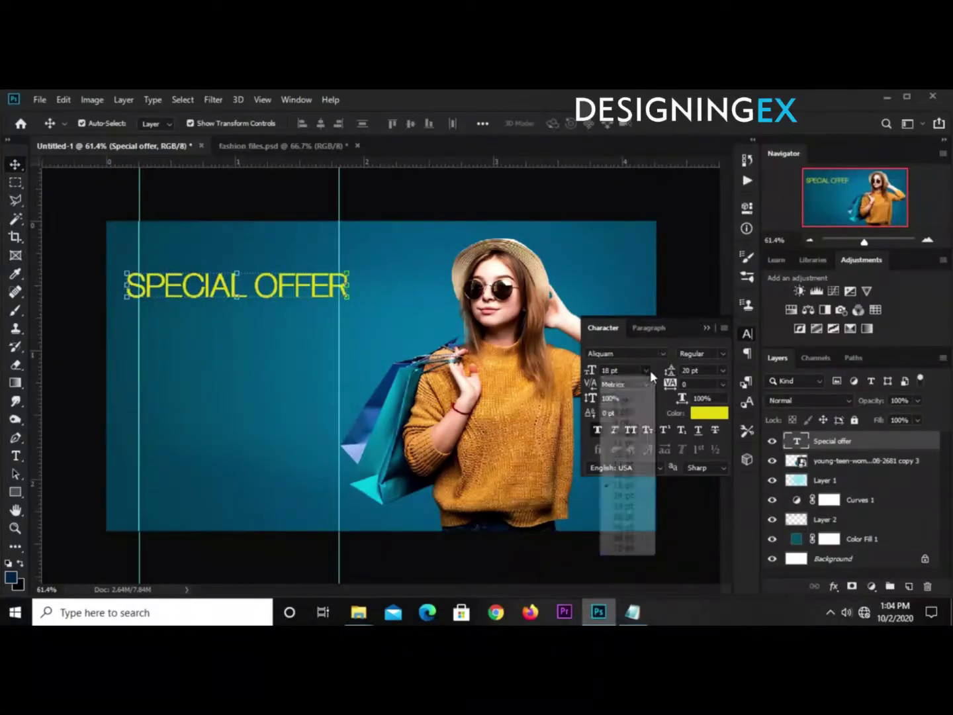
pyautogui.click(638, 414)
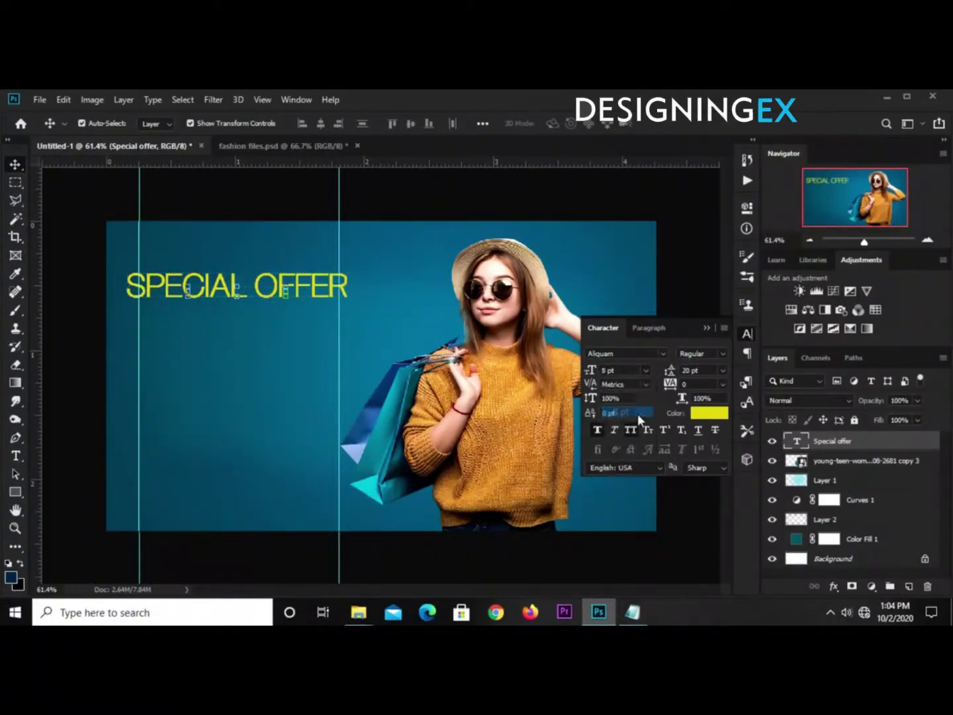
pyautogui.click(705, 329)
# Step: Move the "SPECIAL OFFER" text slightly upward, keeping it centred between the two vertical guides
pyautogui.moveTo(250, 295); pyautogui.dragTo(253, 284)
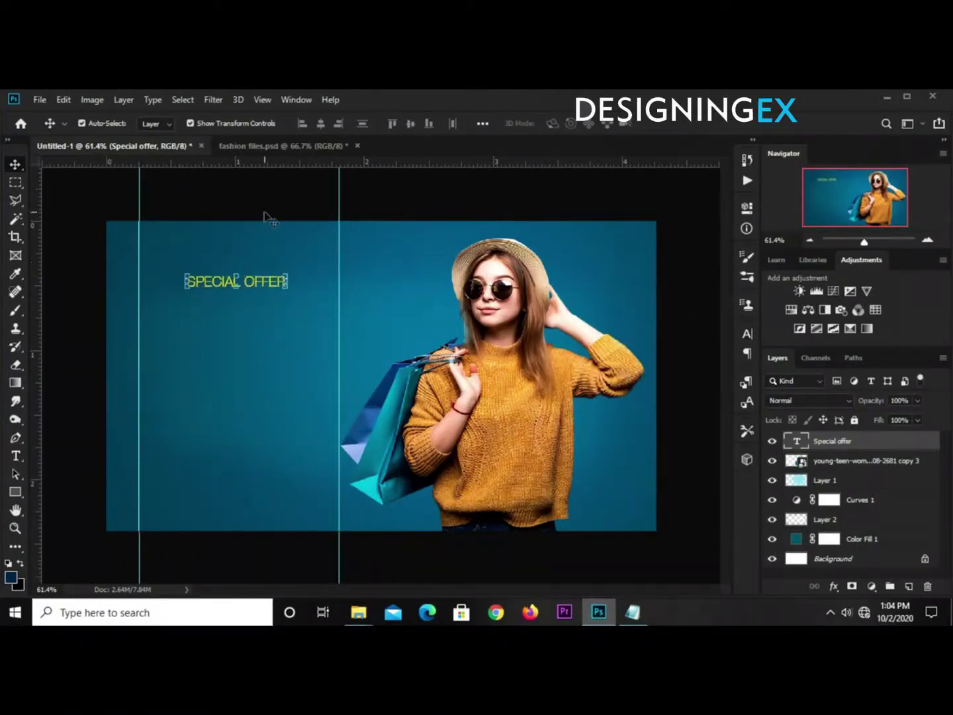
pyautogui.moveTo(242, 285); pyautogui.dragTo(242, 275)
pyautogui.click(261, 194)
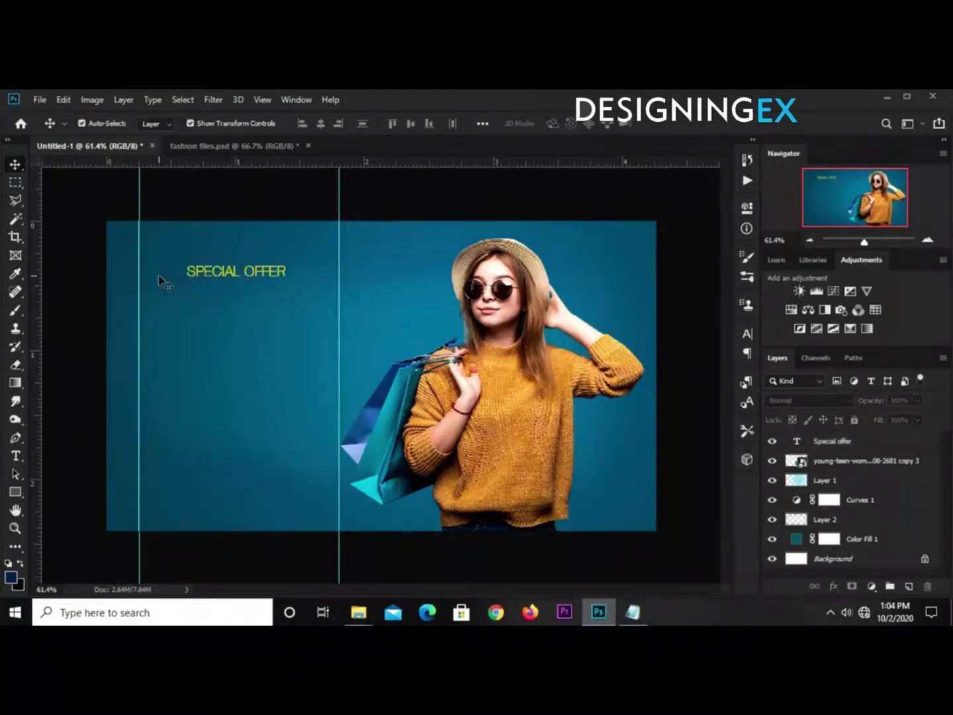
# Step: Draw a rectangle shape about 272 × 47 px over the "SPECIAL OFFER" text, with fill colour d8c70c
pyautogui.click(16, 490)
pyautogui.click(47, 492)
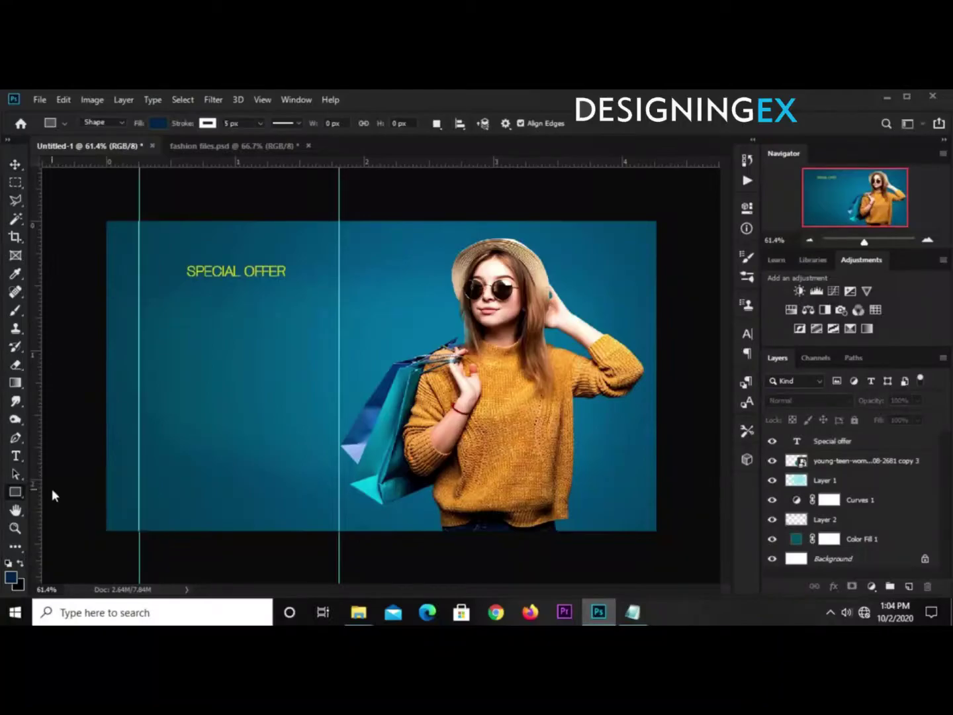
pyautogui.click(156, 125)
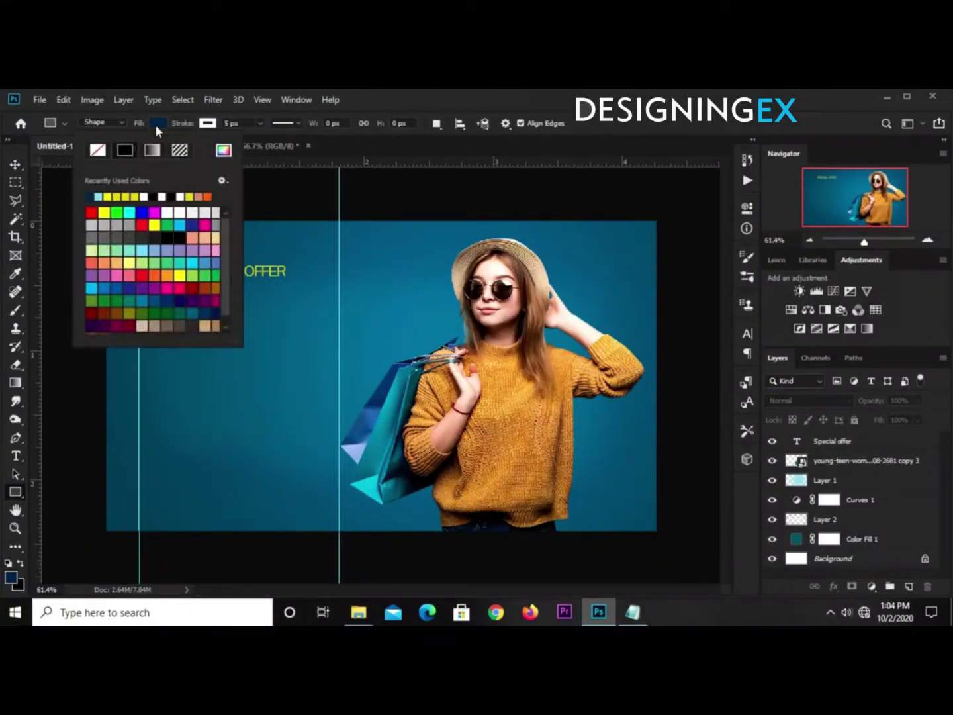
pyautogui.click(223, 151)
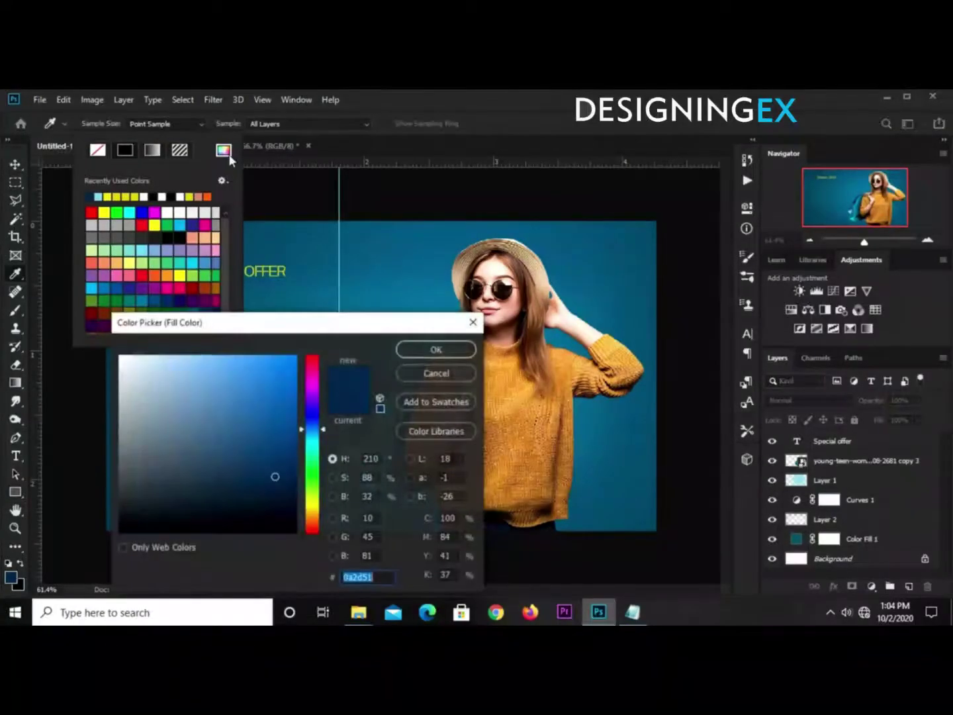
pyautogui.rightClick(354, 577)
pyautogui.click(385, 442)
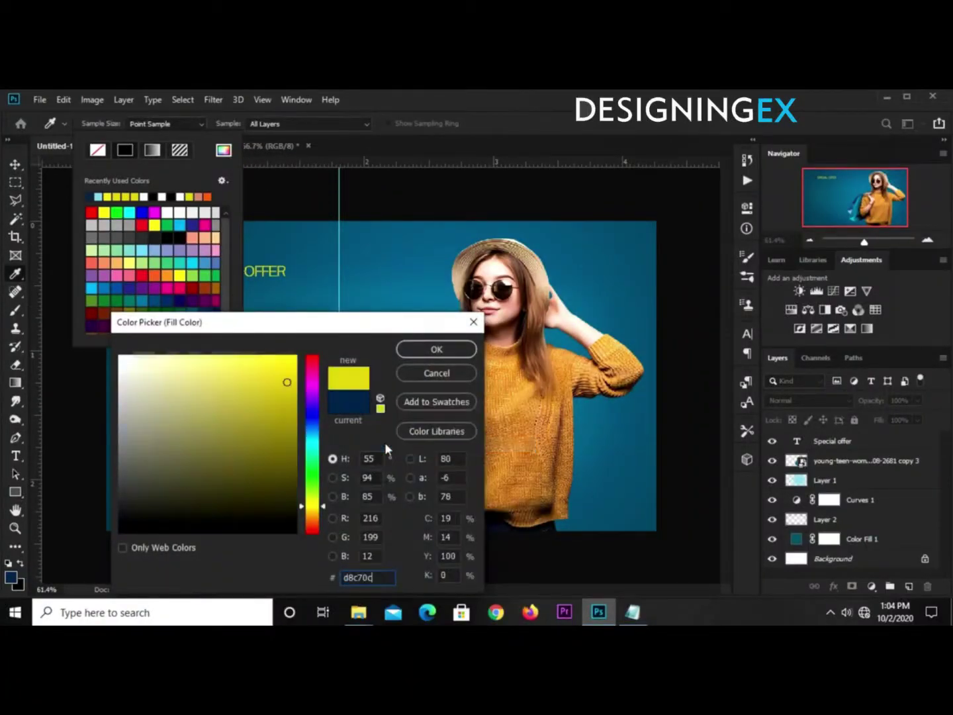
pyautogui.doubleClick(377, 579)
pyautogui.click(412, 351)
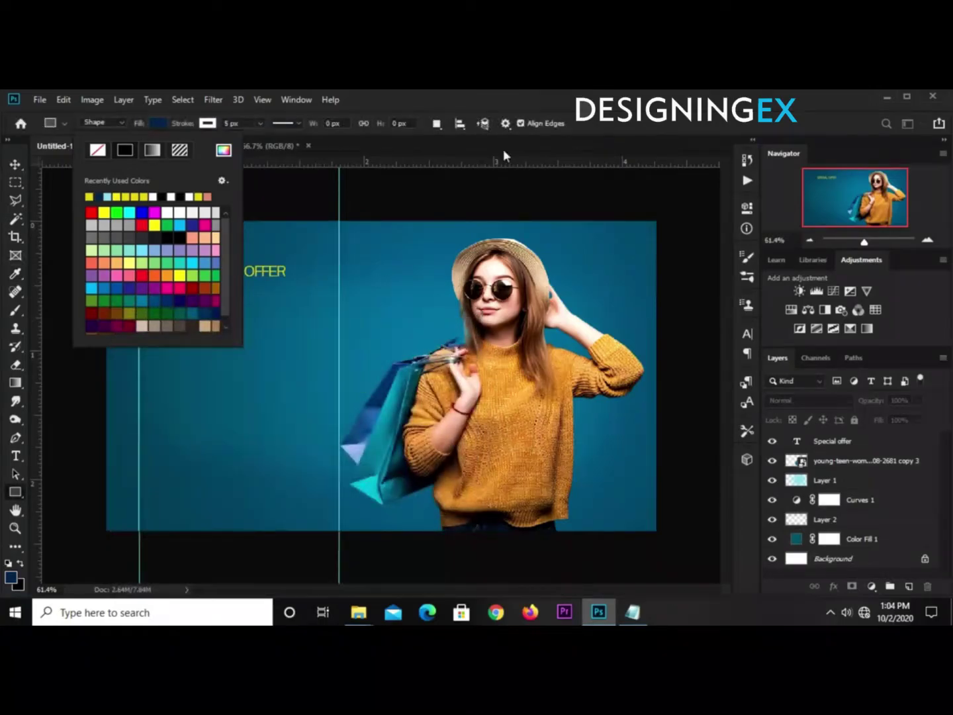
pyautogui.click(579, 125)
pyautogui.moveTo(178, 261); pyautogui.dragTo(295, 282)
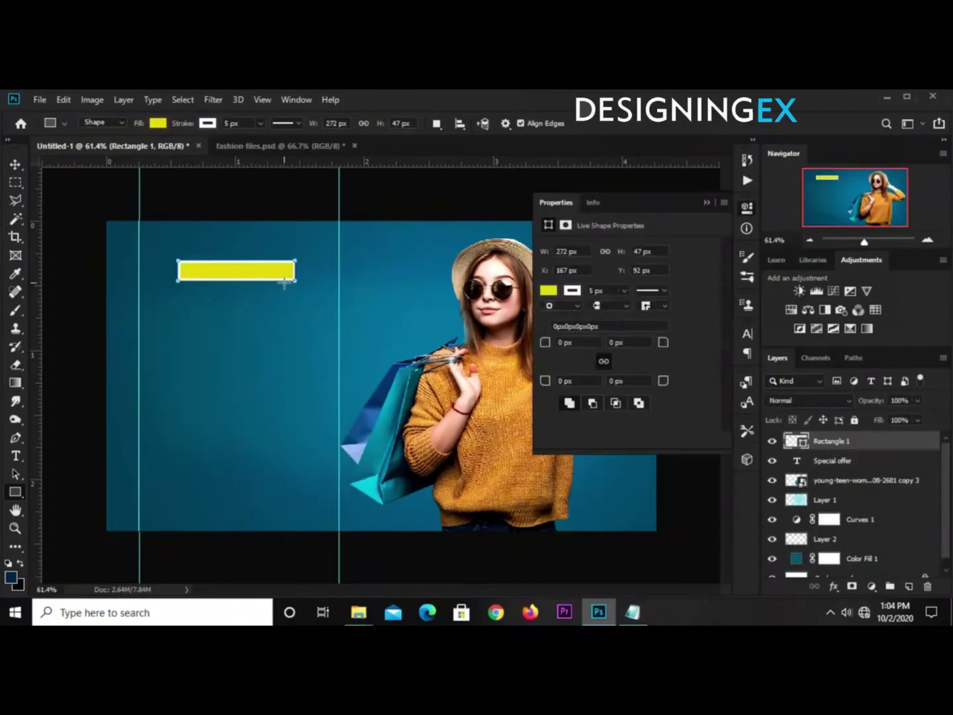
# Step: Remove the rectangle's fill and give it a 2 px stroke in the recently used yellow
pyautogui.click(549, 290)
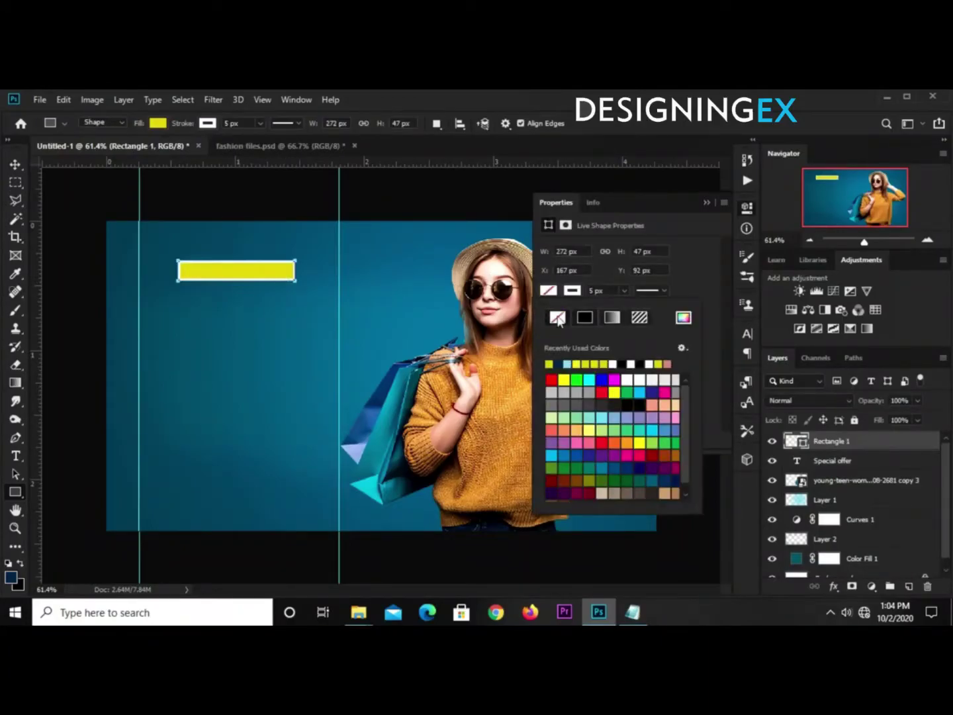
pyautogui.click(557, 318)
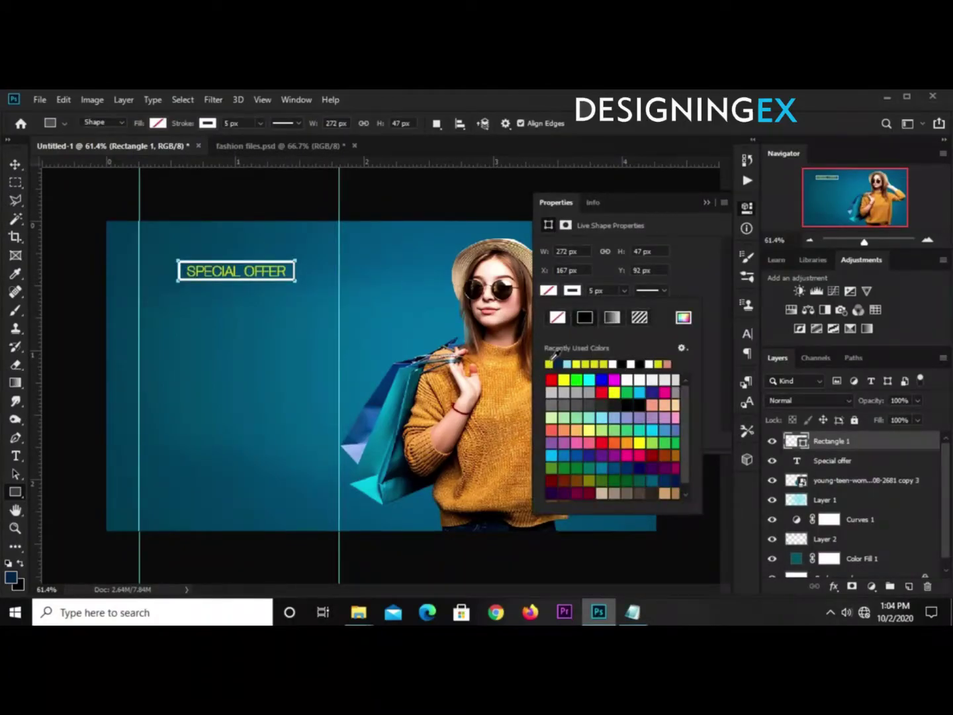
pyautogui.click(549, 363)
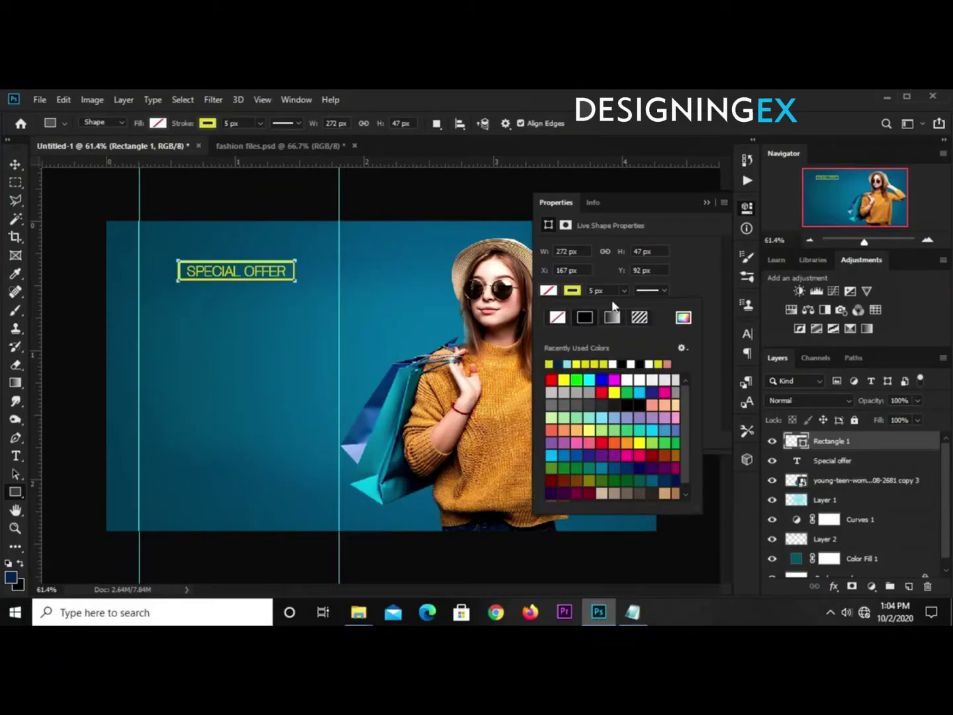
pyautogui.click(599, 291)
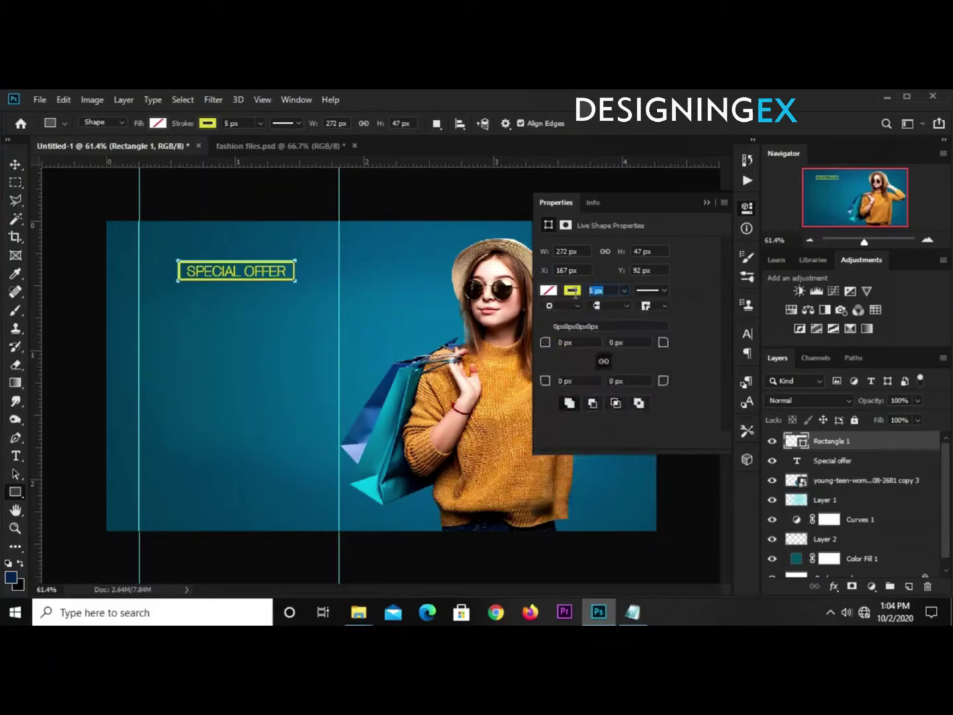
pyautogui.write('2')
pyautogui.press('Return')
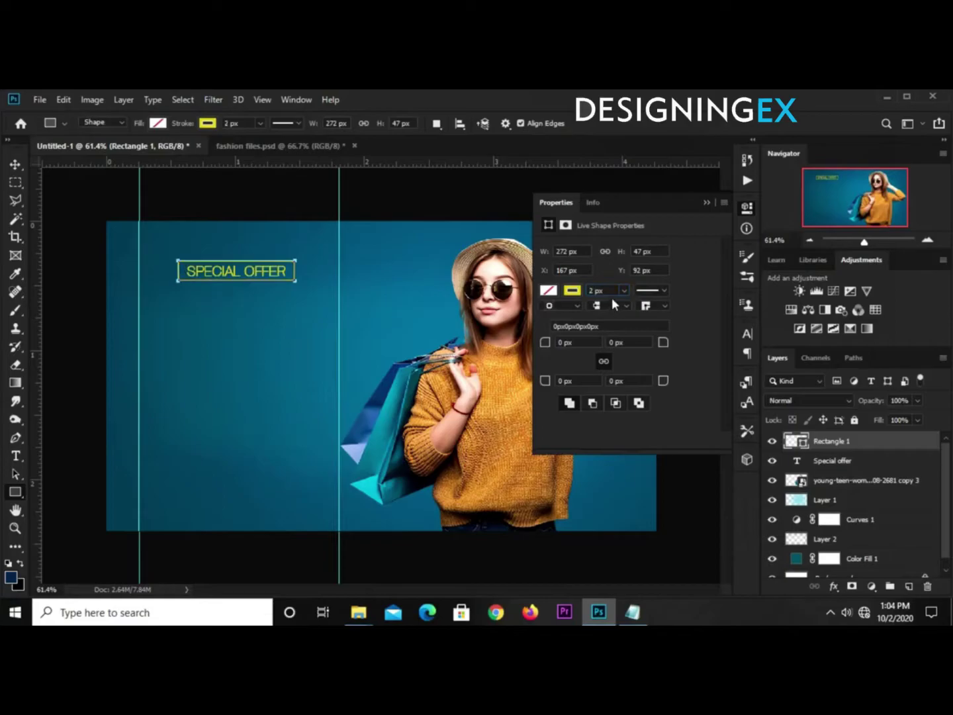
# Step: Round all four corners of the rectangle outline to 23.5 px and deselect it
pyautogui.moveTo(665, 342); pyautogui.dragTo(706, 343)
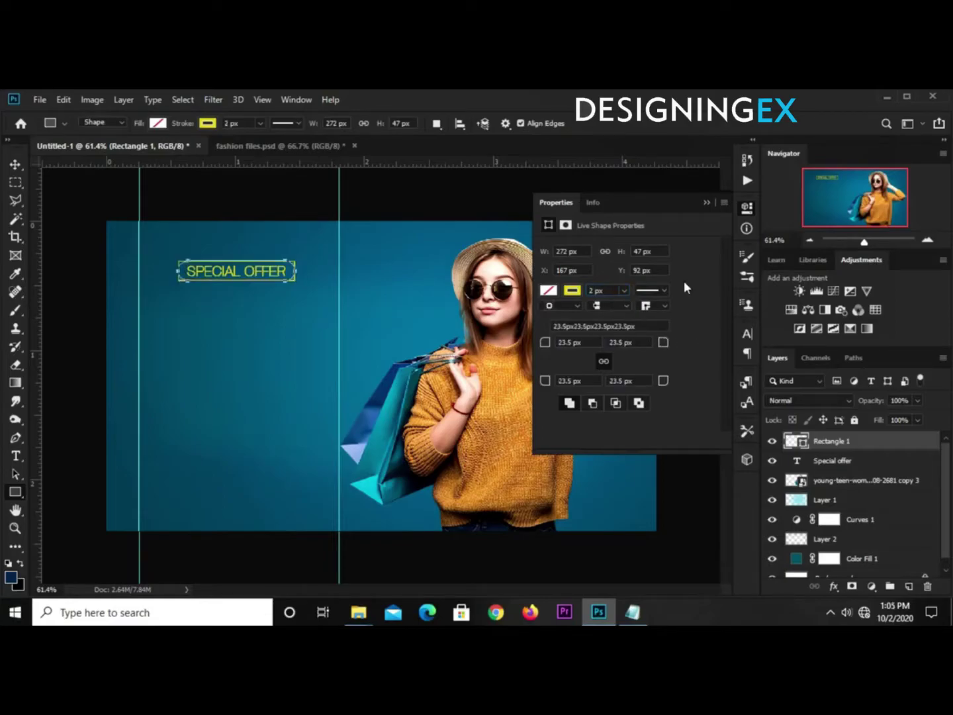
pyautogui.click(706, 203)
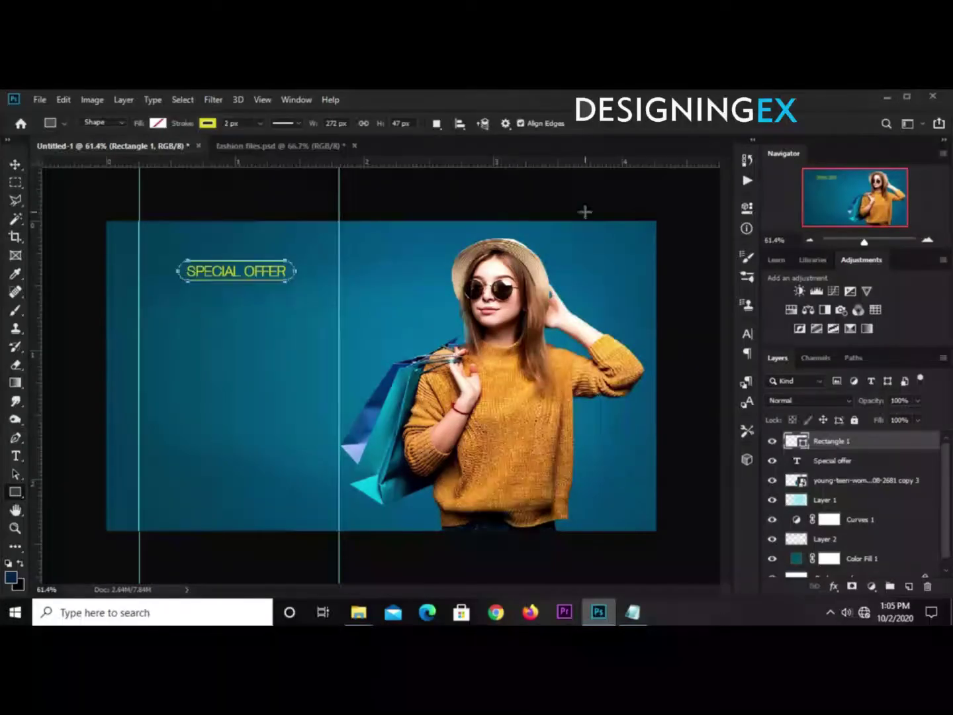
pyautogui.click(15, 164)
pyautogui.click(85, 200)
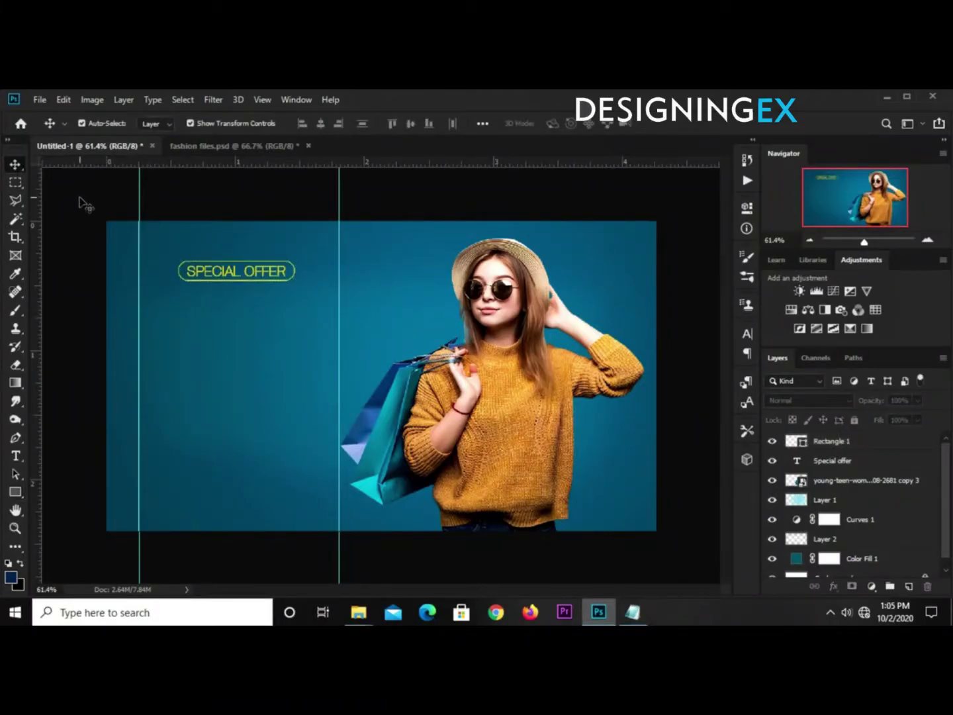
# Step: Duplicate the "SPECIAL OFFER" text layer and place the copy directly below the outlined original
pyautogui.scroll(-1, 102, 248)
pyautogui.scroll(1, 102, 248)
pyautogui.click(257, 278)
pyautogui.moveTo(255, 275); pyautogui.dragTo(239, 312)
# Step: Copy the word "fashion" from the Notepad list and return to Photoshop with the Type tool active
pyautogui.click(635, 611)
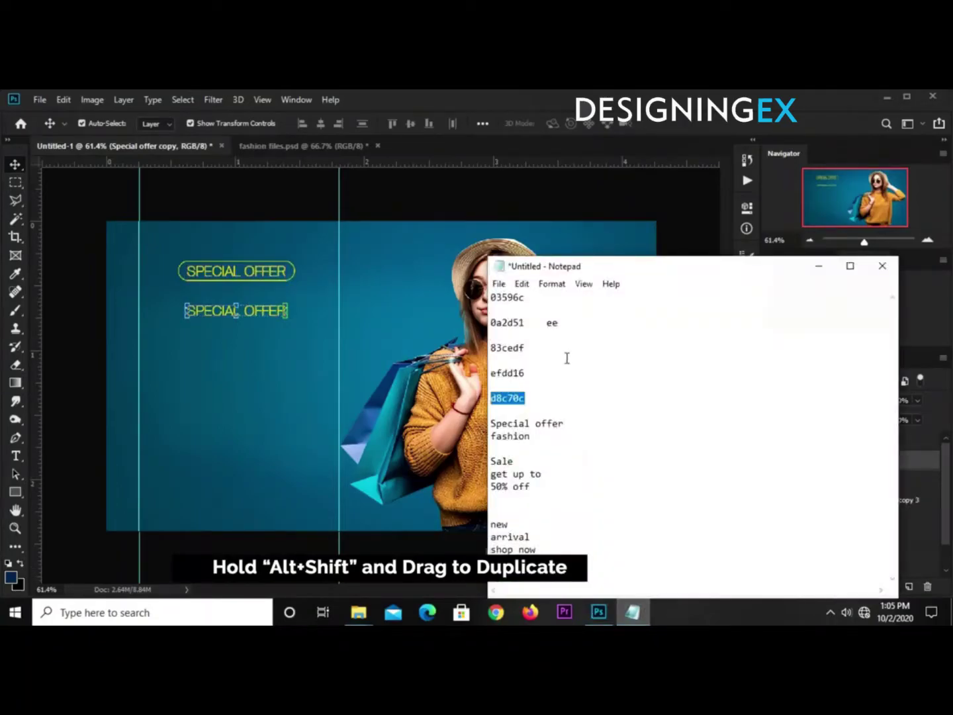
pyautogui.moveTo(549, 437); pyautogui.dragTo(502, 437)
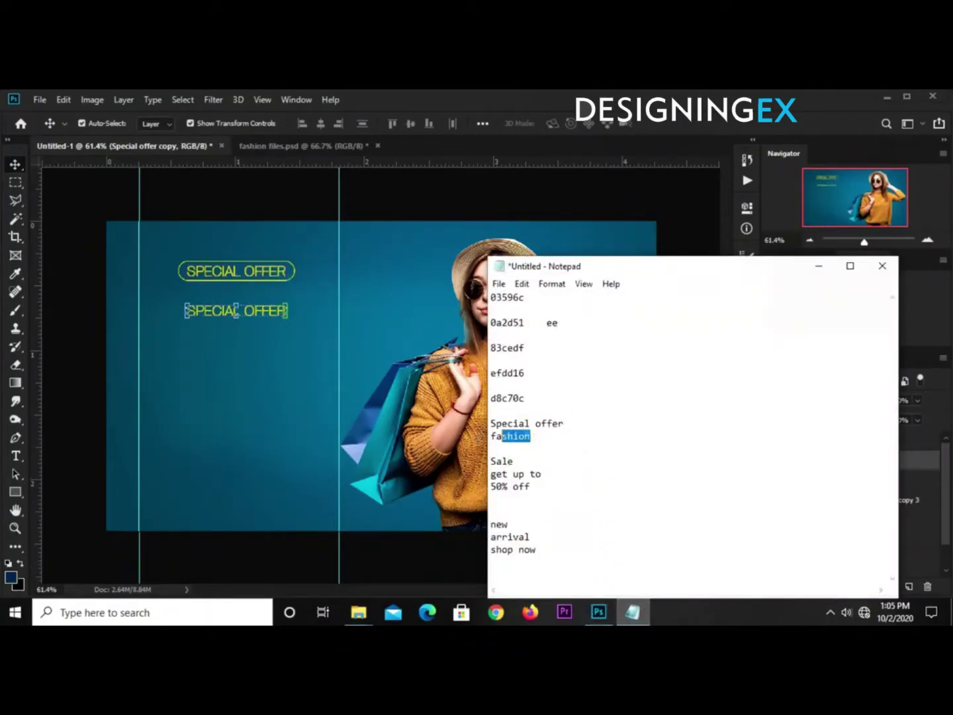
pyautogui.rightClick(504, 445)
pyautogui.click(542, 275)
pyautogui.click(697, 128)
pyautogui.click(16, 455)
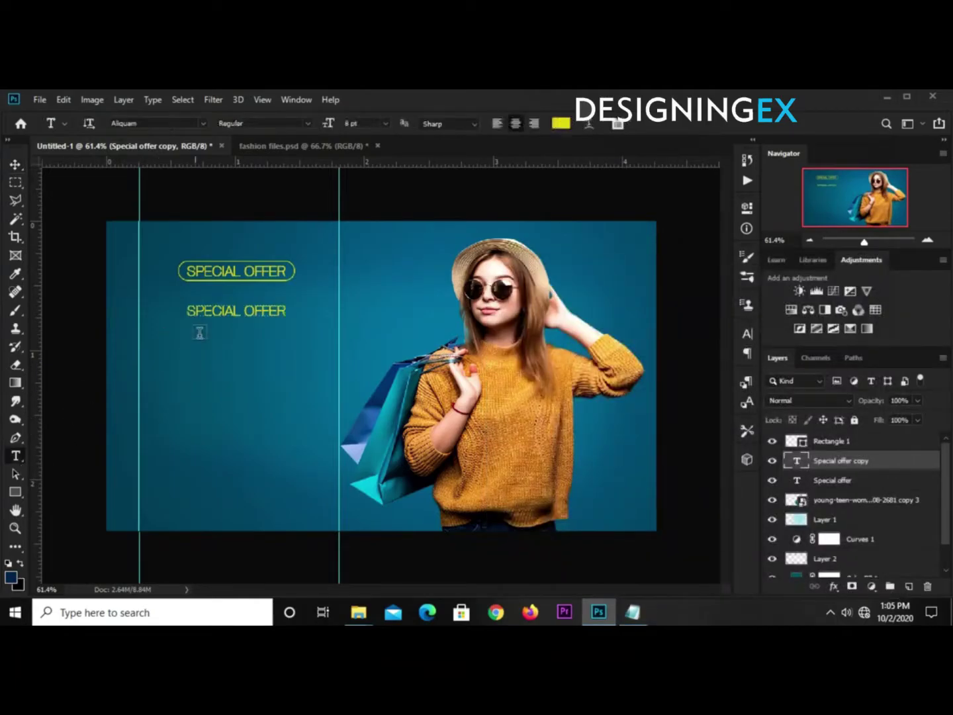
pyautogui.click(215, 314)
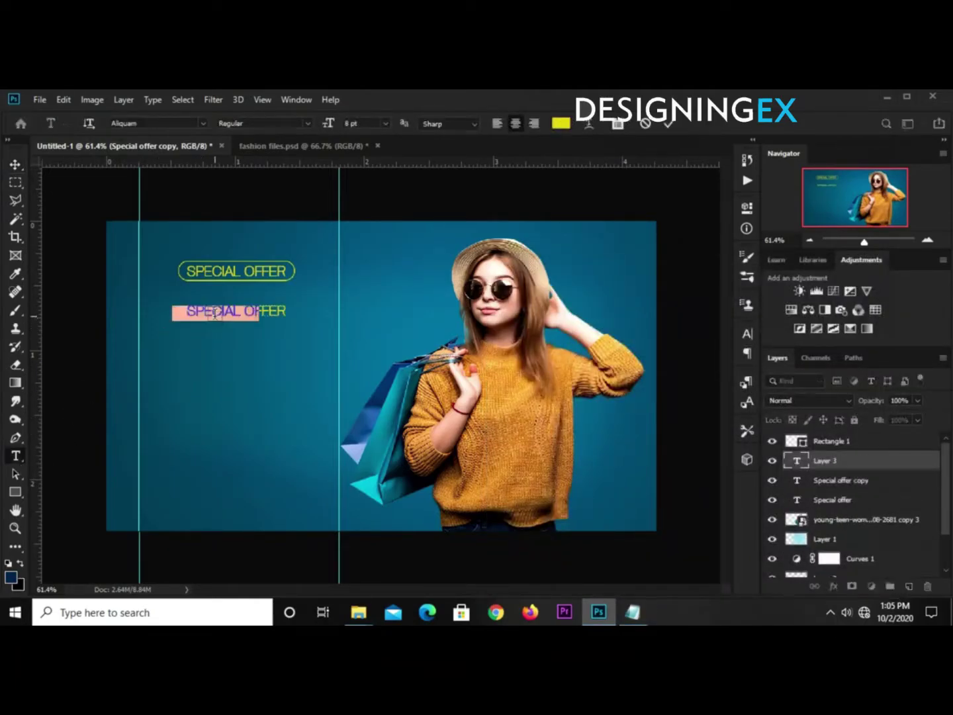
pyautogui.click(669, 123)
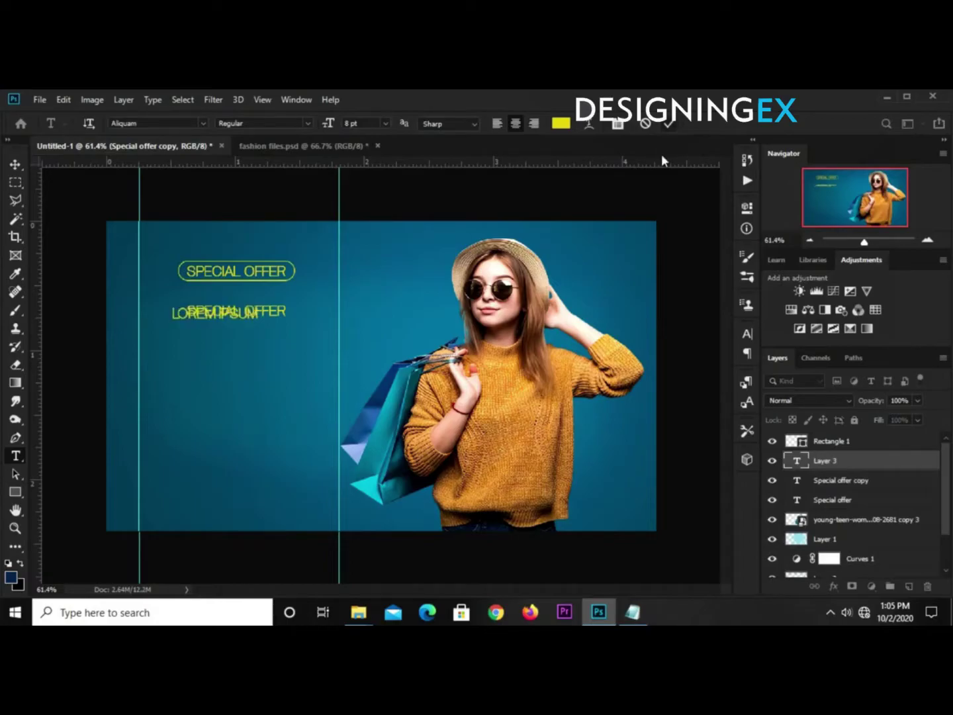
pyautogui.click(927, 586)
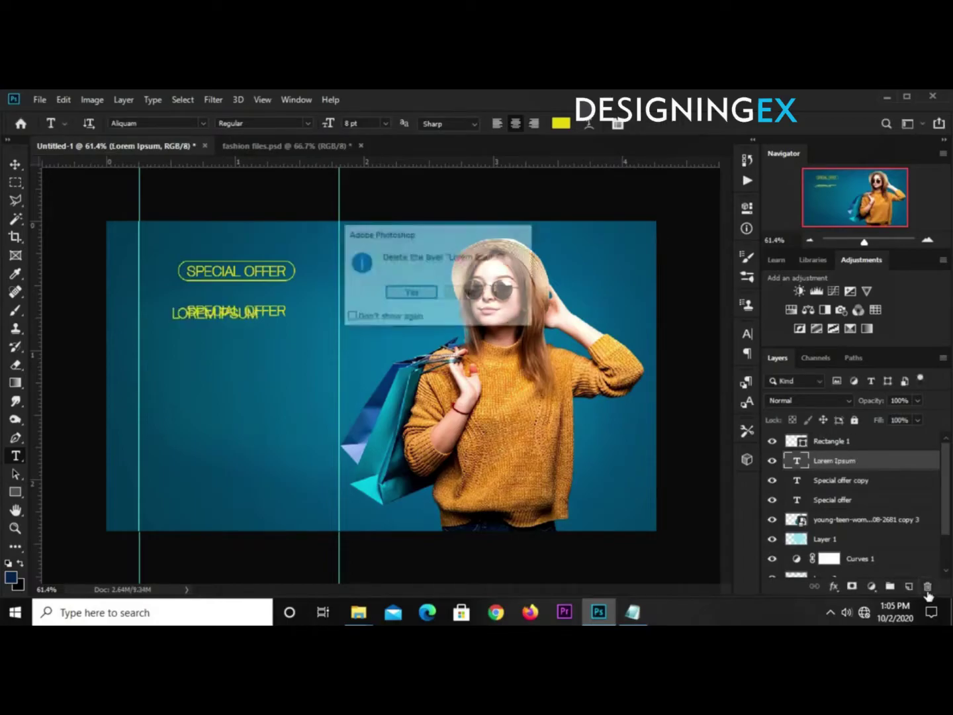
pyautogui.click(409, 291)
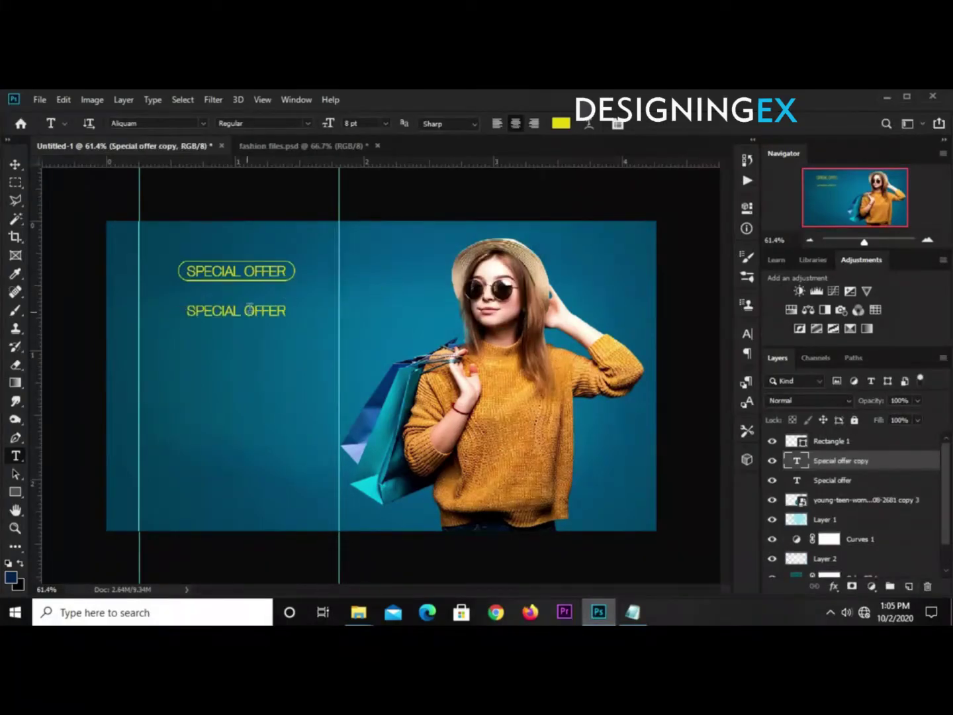
# Step: Replace the duplicated "SPECIAL OFFER" text with "FASHION"
pyautogui.click(246, 310)
pyautogui.hotkey('ctrl', 'a')
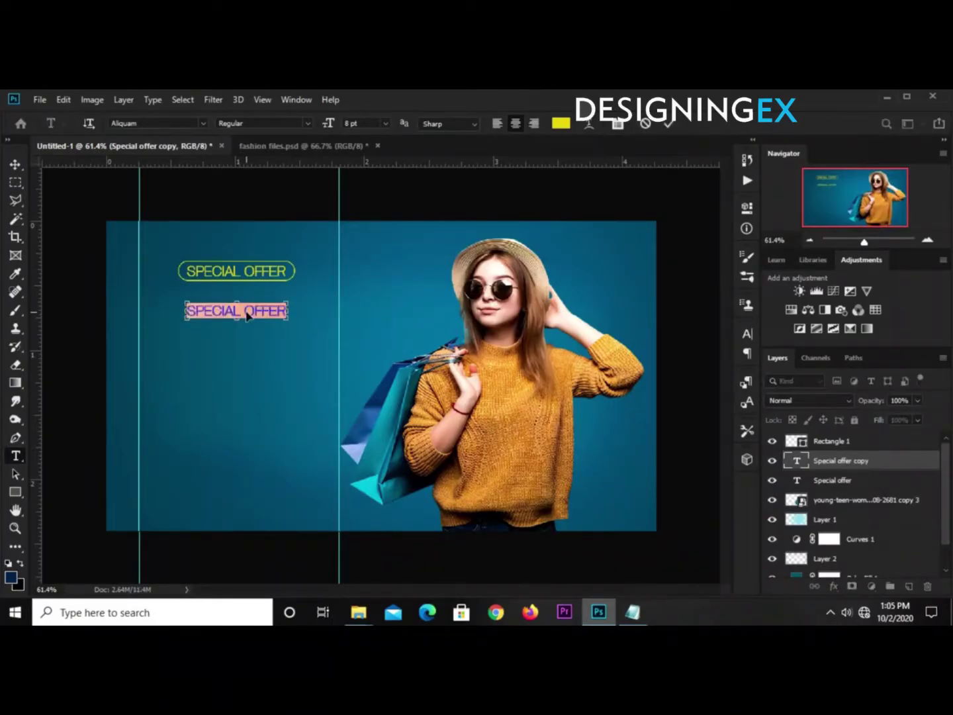
pyautogui.write('FASHION')
pyautogui.click(666, 124)
# Step: Set the "FASHION" text colour to white (ffffff)
pyautogui.click(560, 122)
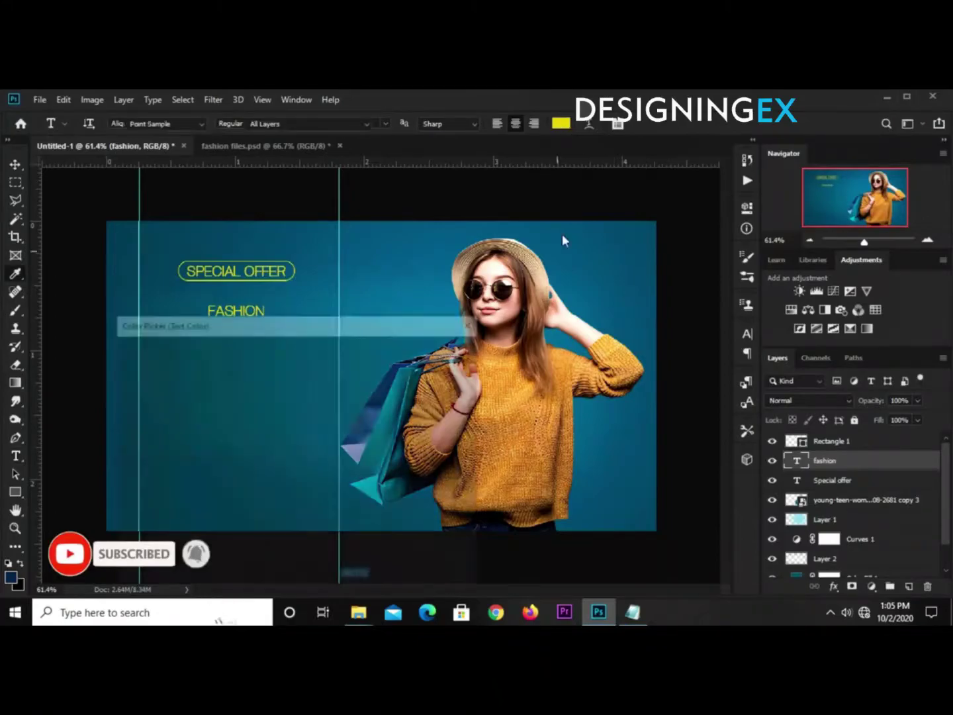
pyautogui.moveTo(128, 366); pyautogui.dragTo(116, 355)
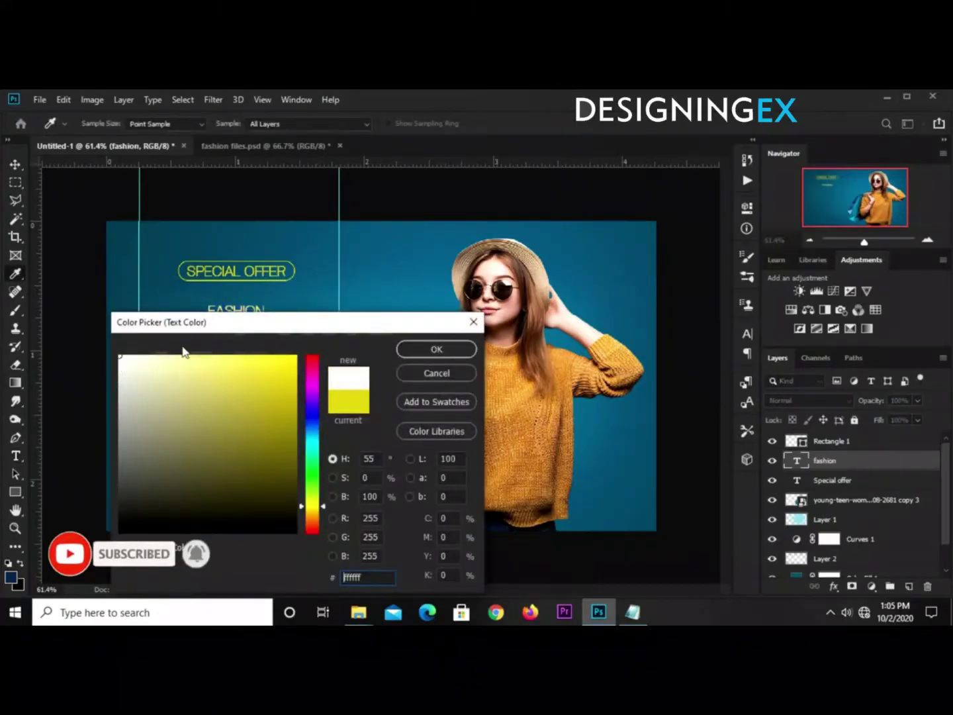
pyautogui.click(415, 349)
pyautogui.press('v')
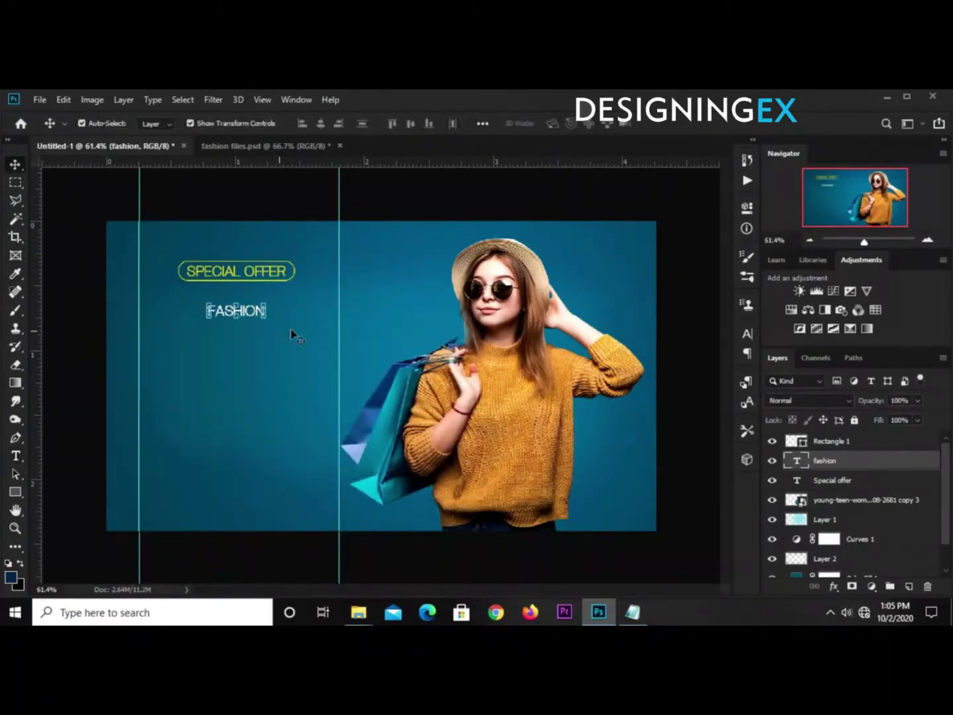
# Step: Change the font of the "FASHION" text to Raleway
pyautogui.click(746, 335)
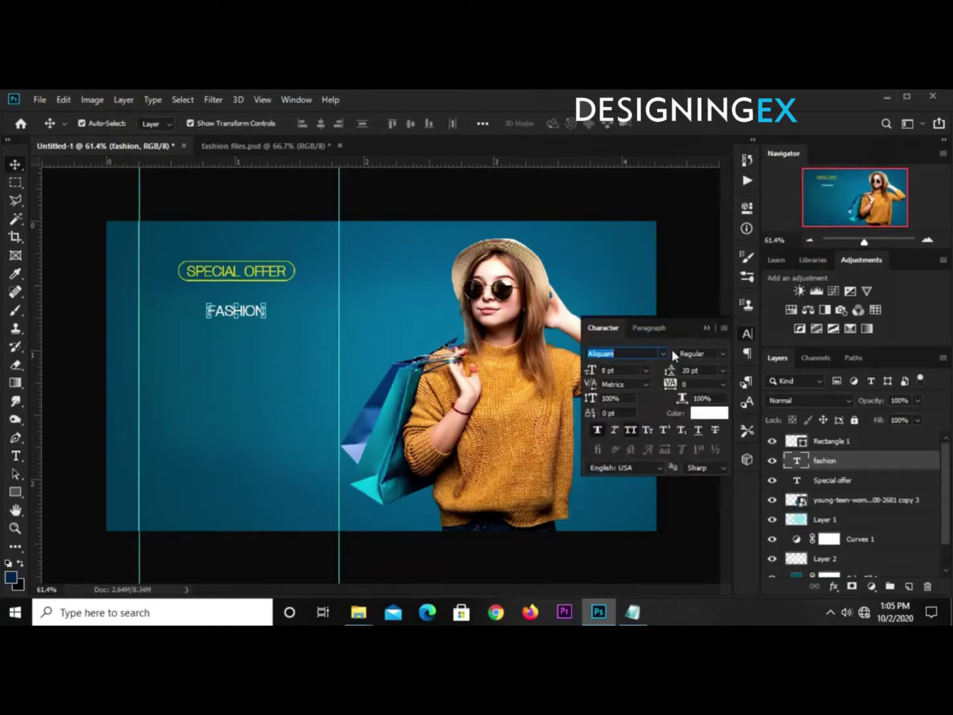
pyautogui.click(664, 353)
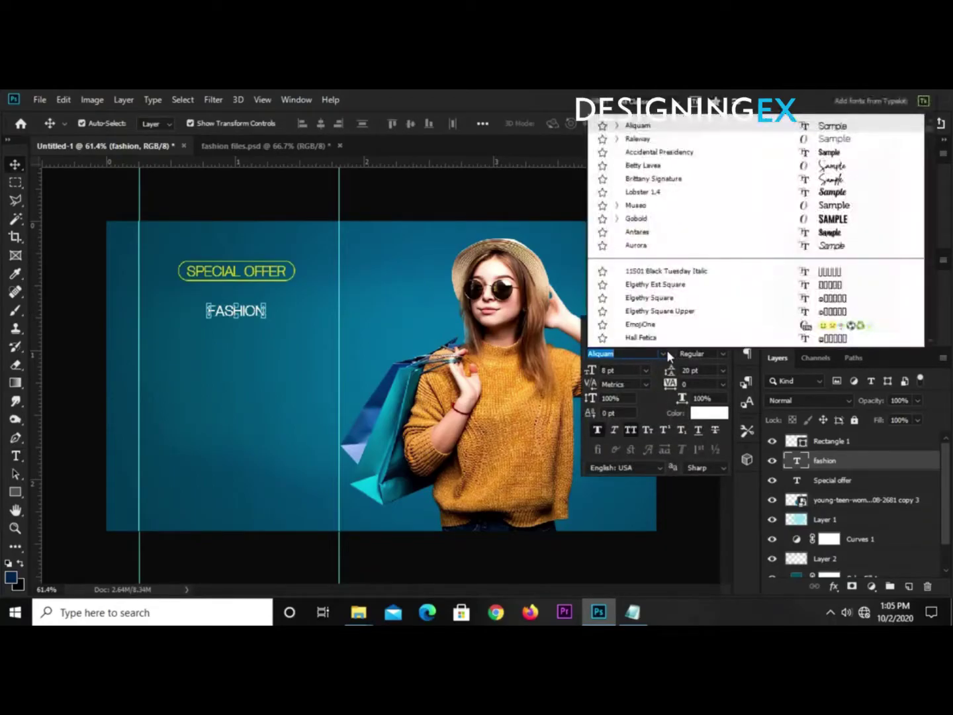
pyautogui.click(639, 137)
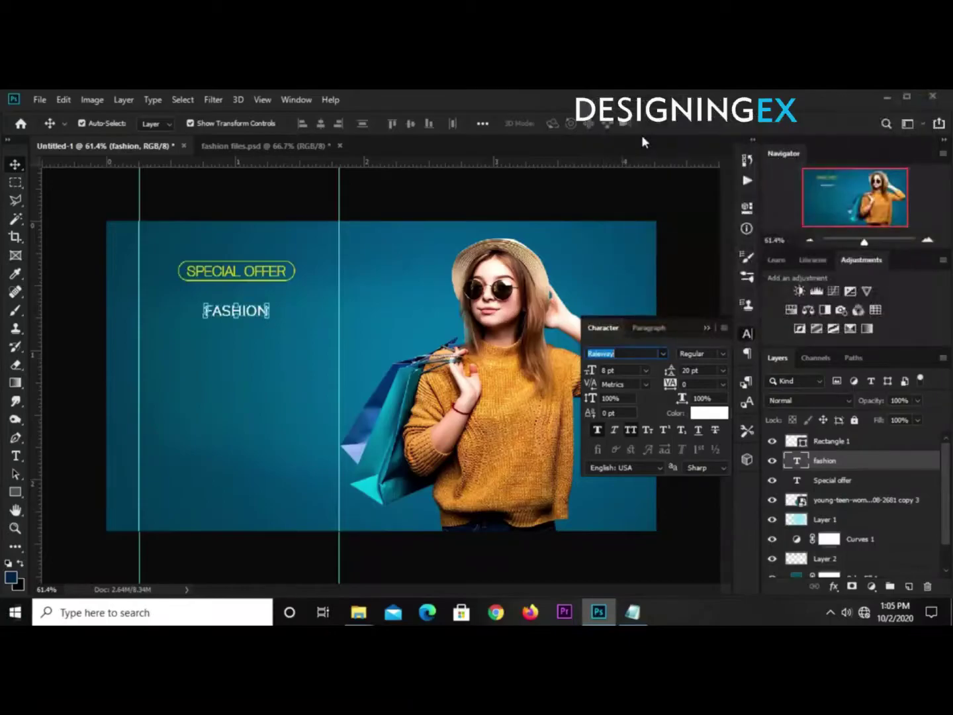
# Step: Set the "FASHION" text to 24 pt in the Black style and position it between the guides below "SPECIAL OFFER"
pyautogui.click(621, 372)
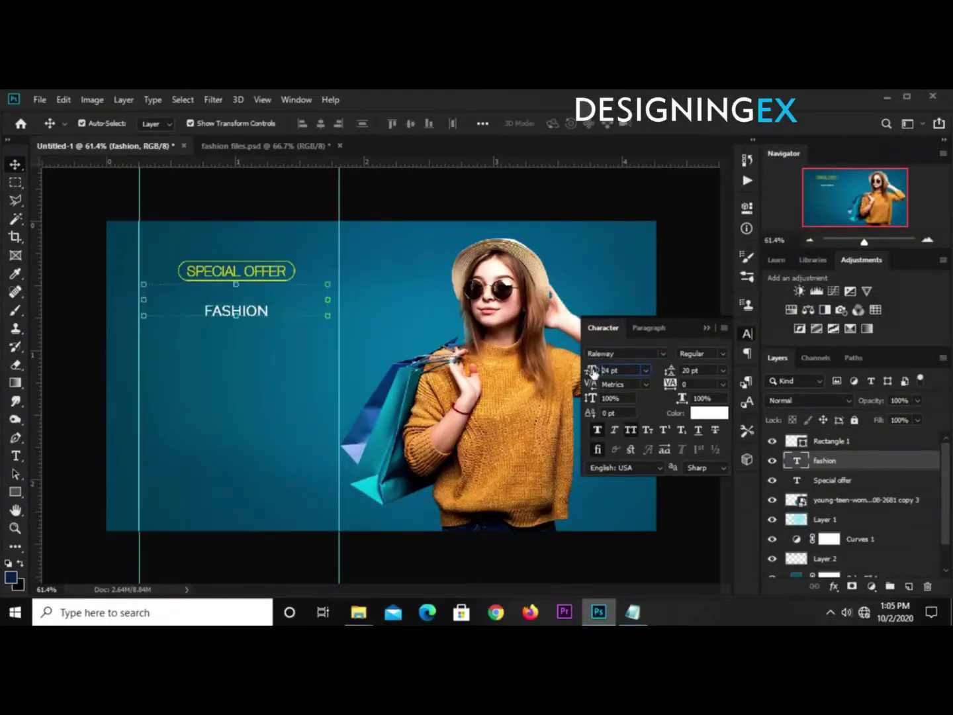
pyautogui.press('Return')
pyautogui.click(724, 355)
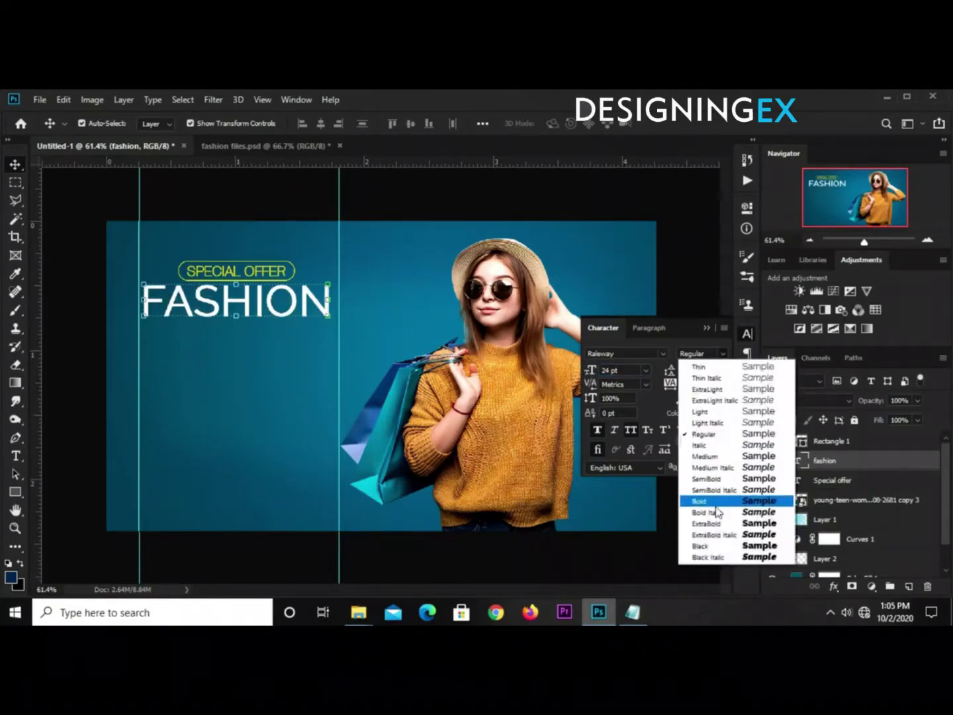
pyautogui.click(712, 545)
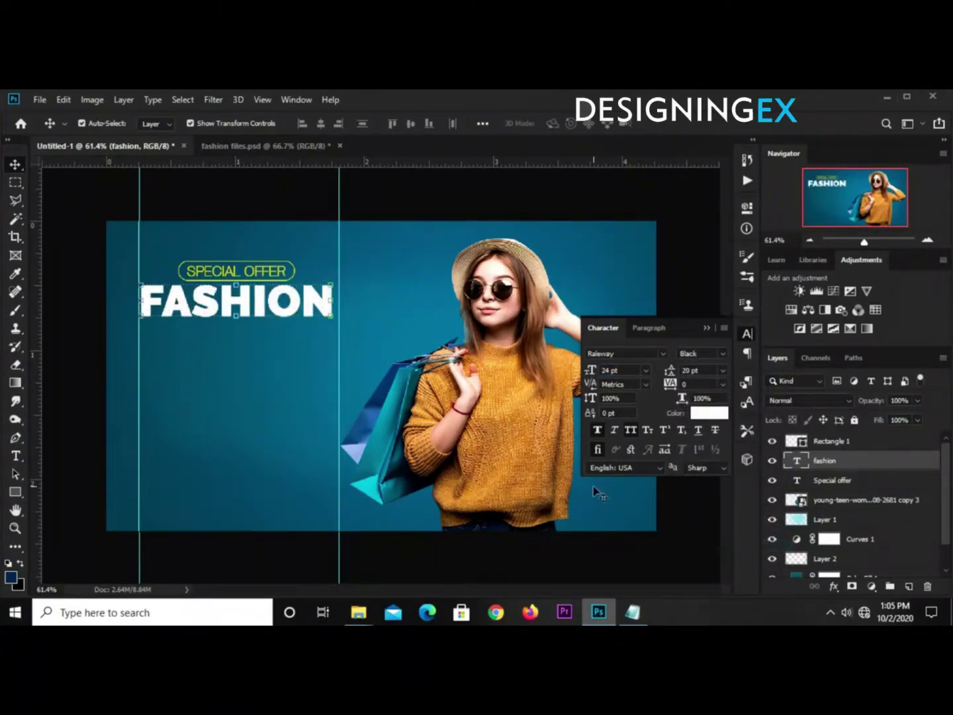
pyautogui.moveTo(310, 302); pyautogui.dragTo(316, 306)
# Step: Nudge the "SPECIAL OFFER" text slightly upward inside its rounded outline
pyautogui.click(268, 275)
pyautogui.click(268, 274)
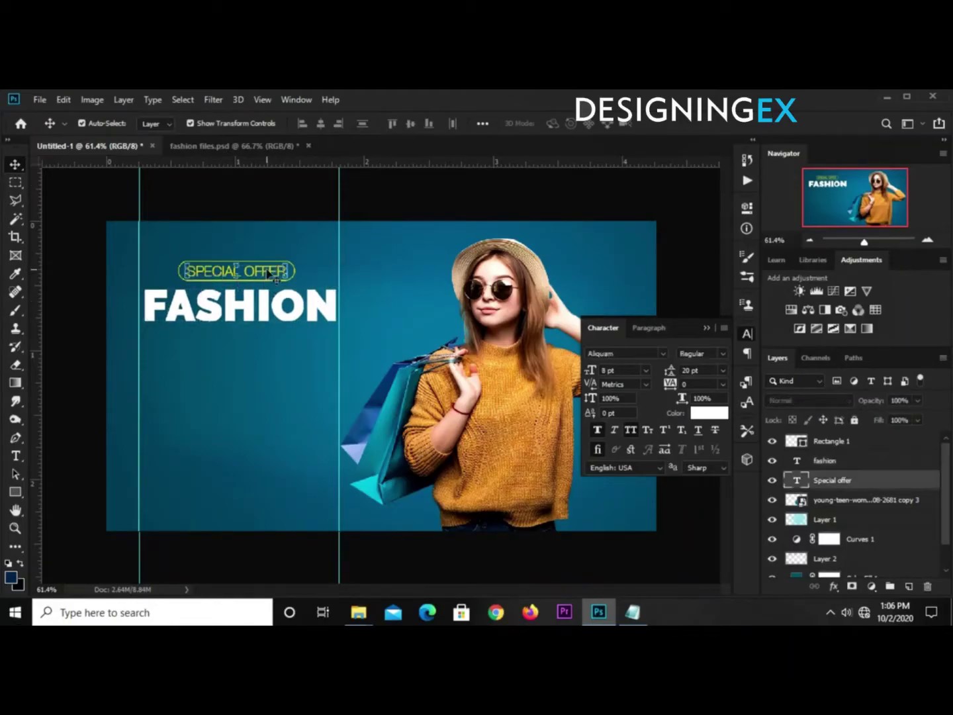
pyautogui.press('Up')
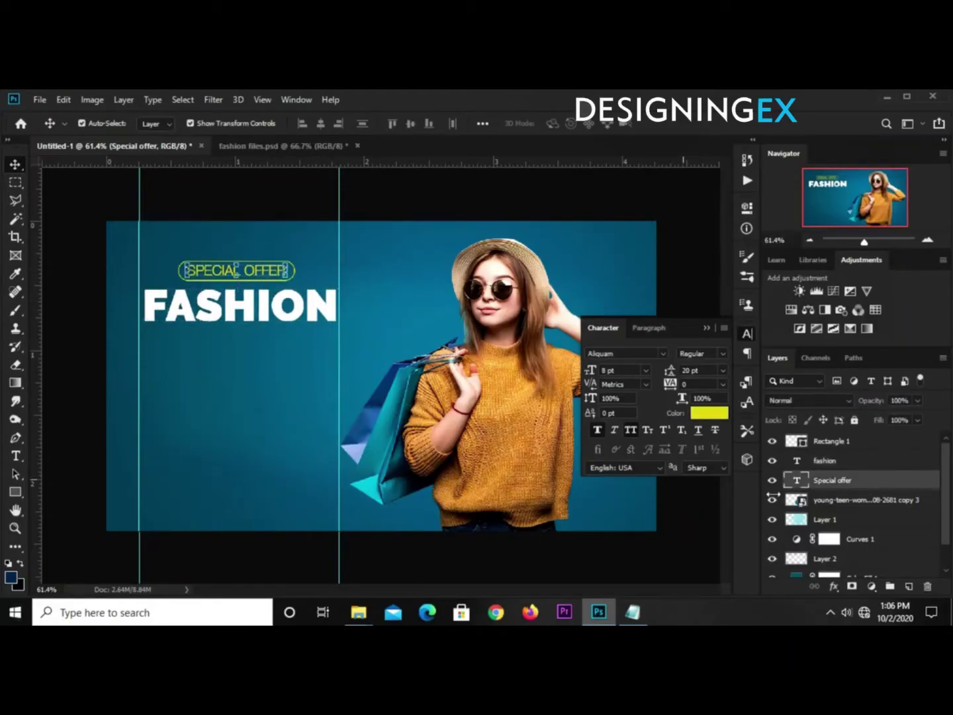
pyautogui.click(707, 556)
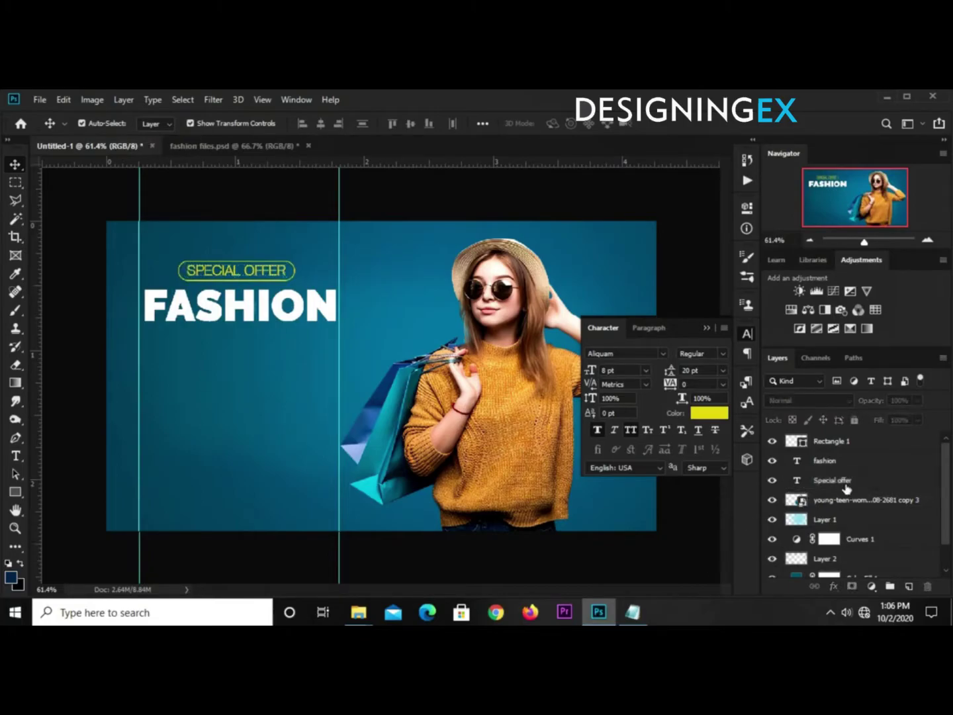
pyautogui.hotkey('ctrl', 'z')
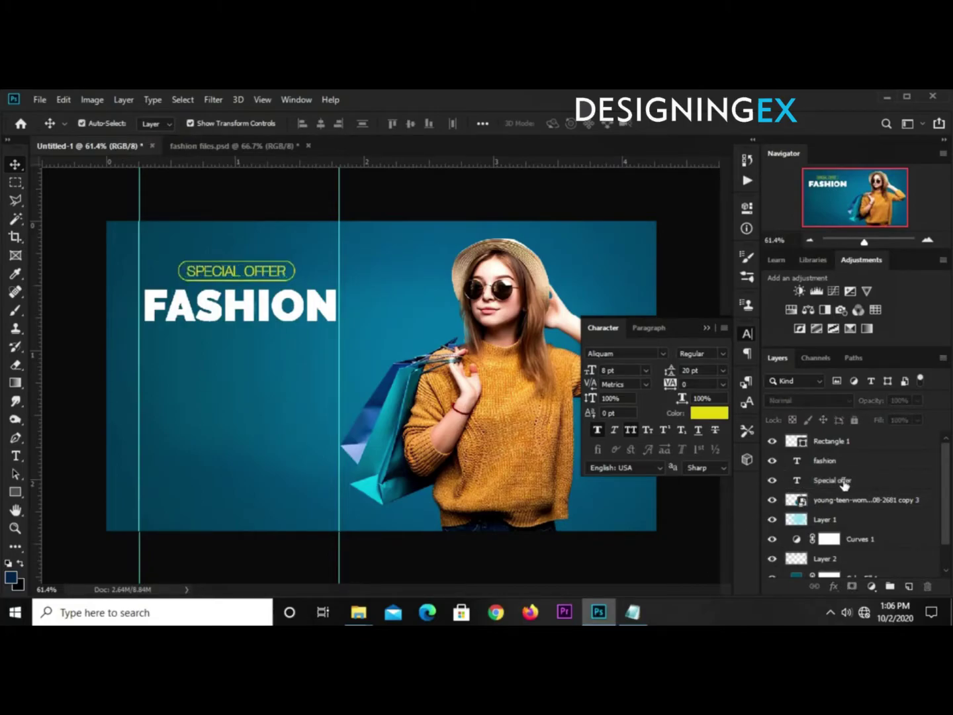
pyautogui.scroll(1, 391, 373)
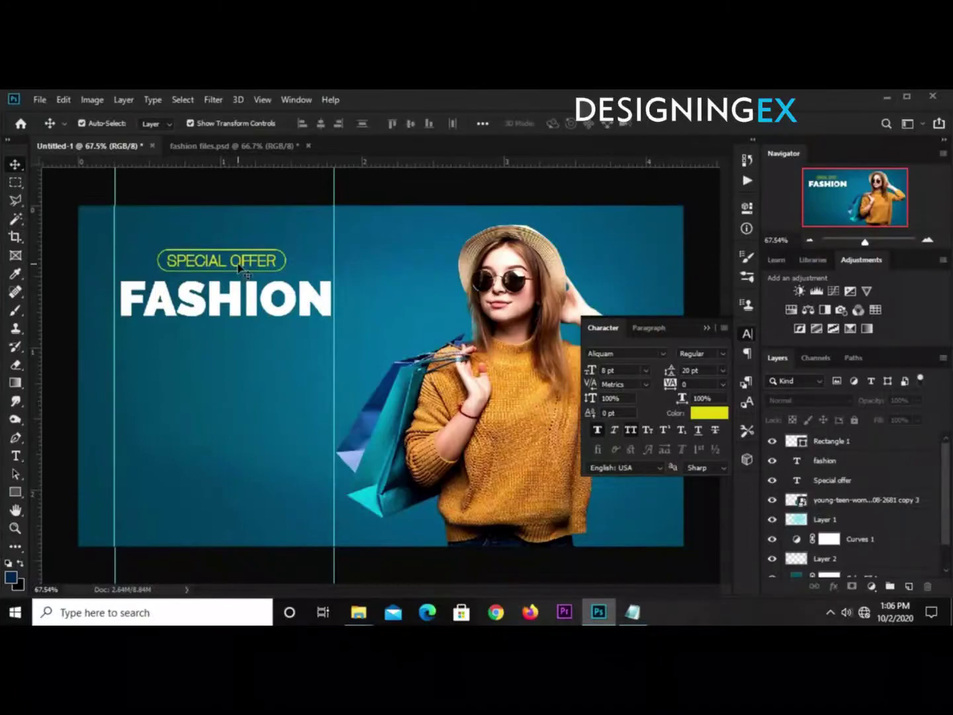
pyautogui.click(238, 264)
pyautogui.press('Up')
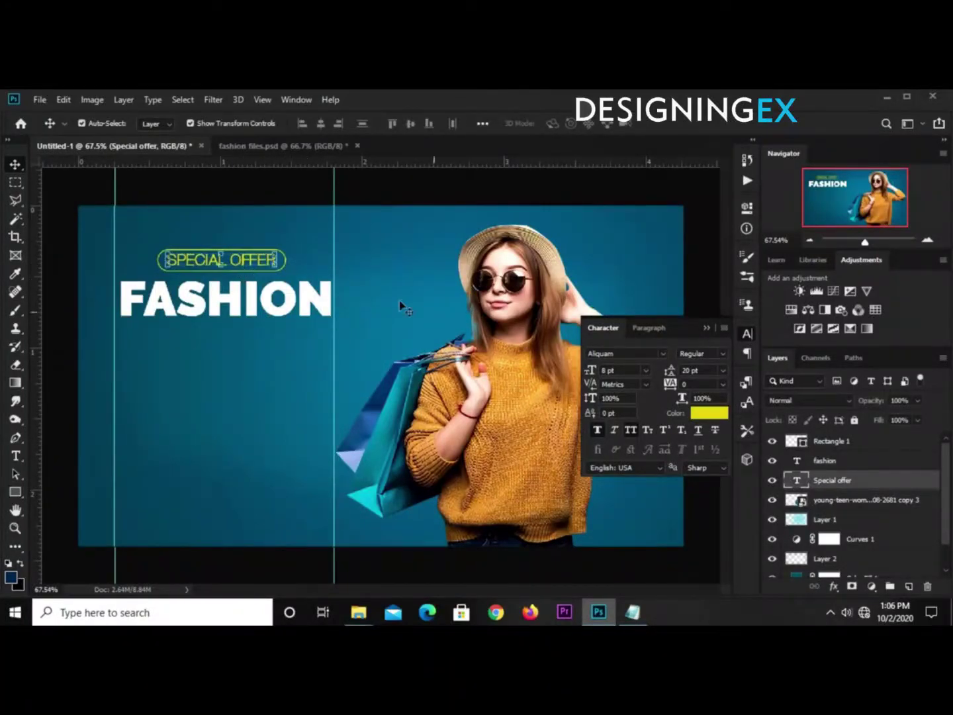
# Step: Group the "SPECIAL OFFER" text with its rounded rectangle outline and check the group by toggling its visibility
pyautogui.keyDown('ctrl'); pyautogui.click(853, 444); pyautogui.keyUp('ctrl')
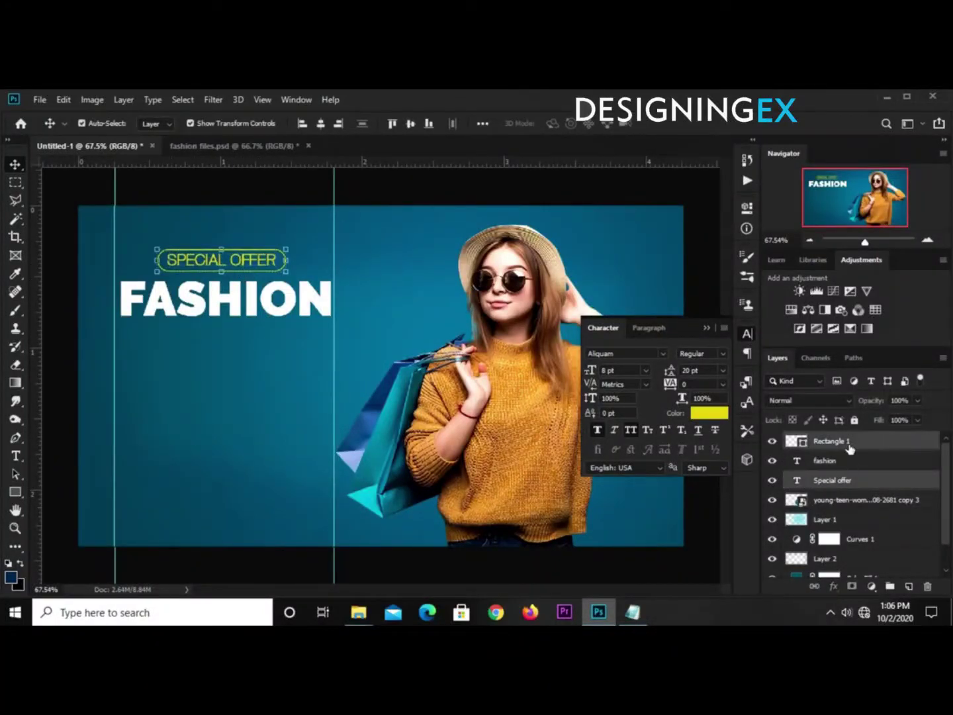
pyautogui.hotkey('ctrl', 'g')
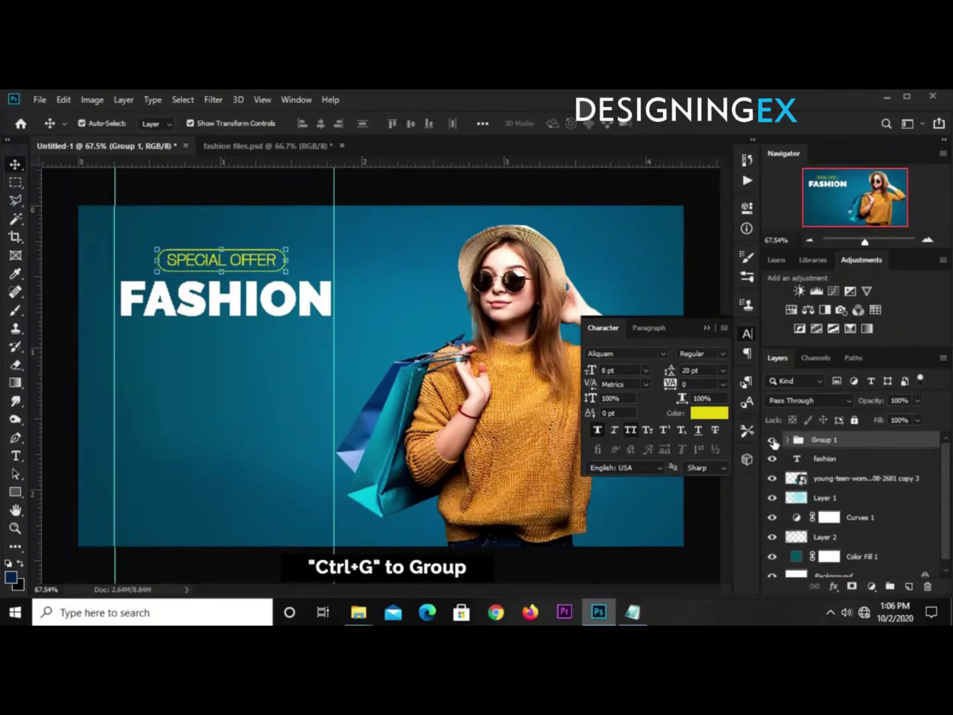
pyautogui.click(771, 440)
pyautogui.click(771, 440)
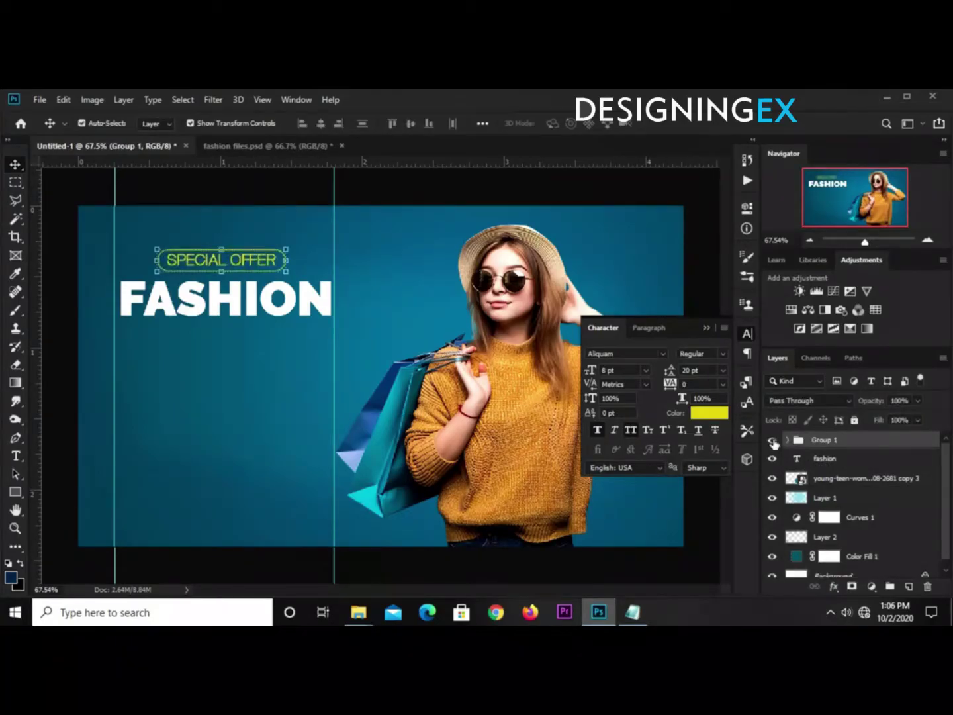
pyautogui.click(241, 187)
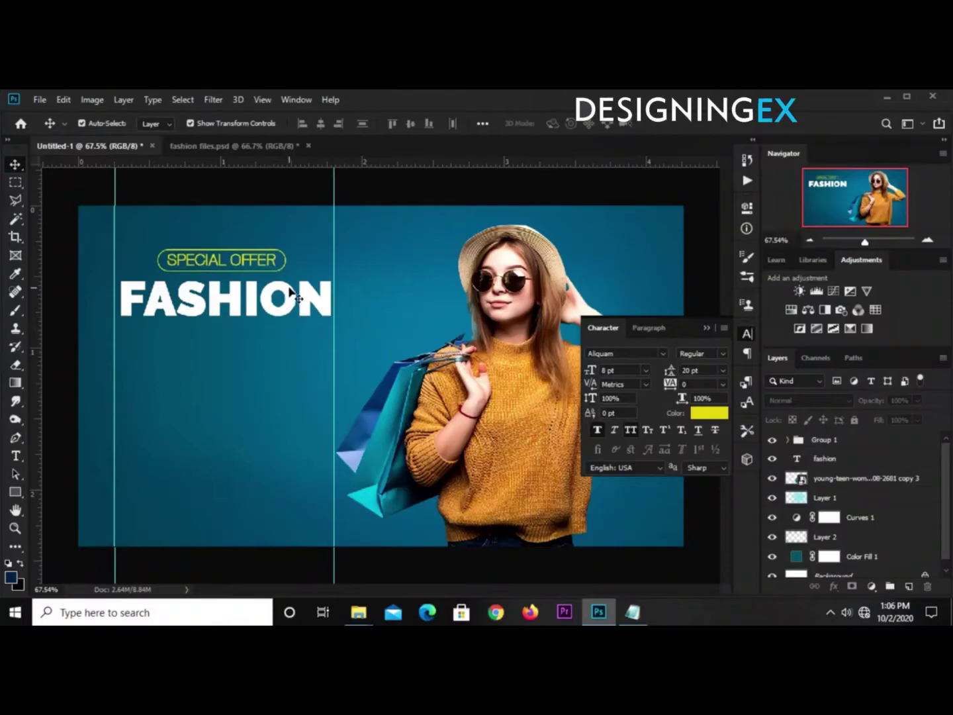
# Step: Duplicate the "FASHION" text directly below the original and set the copy's colour to d8c70c, copied from the Notepad list
pyautogui.click(292, 295)
pyautogui.moveTo(284, 298); pyautogui.dragTo(280, 342)
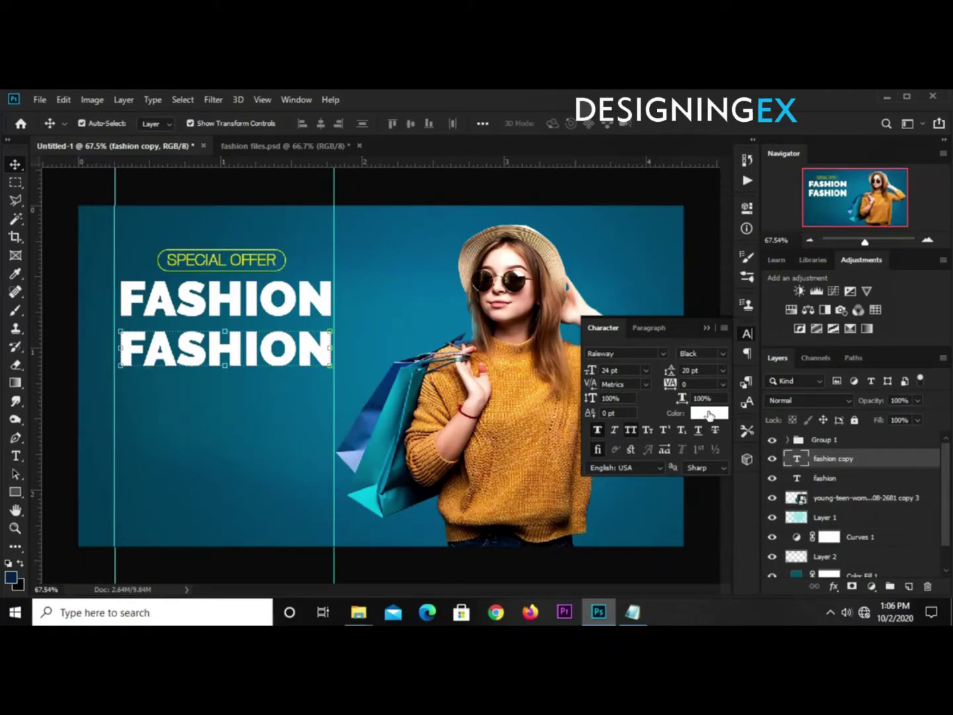
pyautogui.click(709, 414)
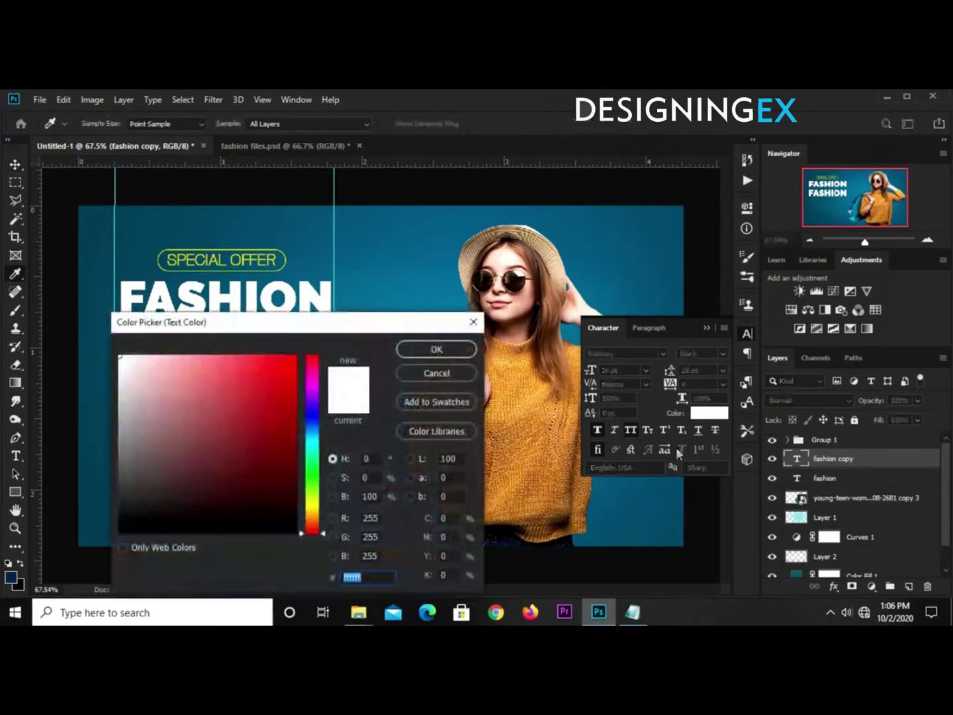
pyautogui.click(646, 610)
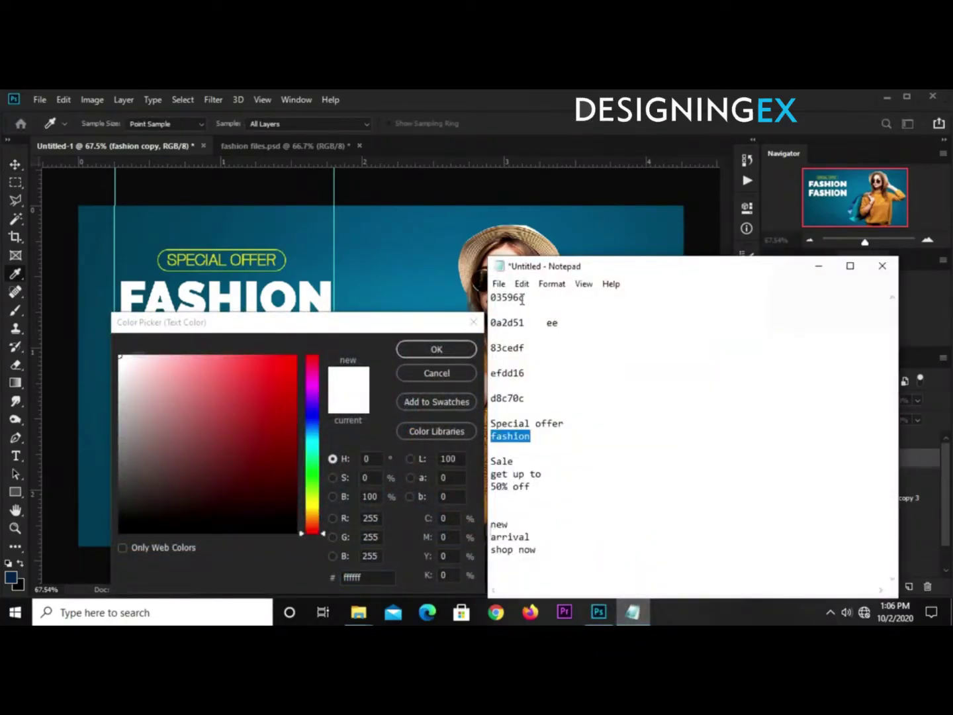
pyautogui.click(527, 387)
pyautogui.moveTo(538, 401); pyautogui.dragTo(496, 401)
pyautogui.rightClick(503, 403)
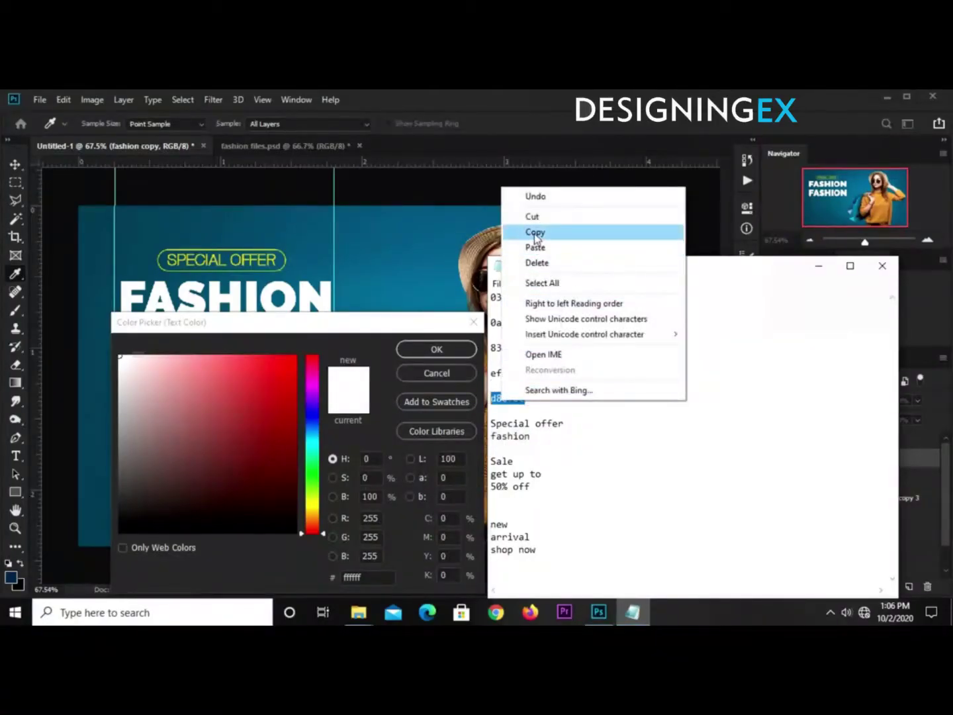
pyautogui.click(537, 237)
pyautogui.click(368, 576)
pyautogui.rightClick(359, 575)
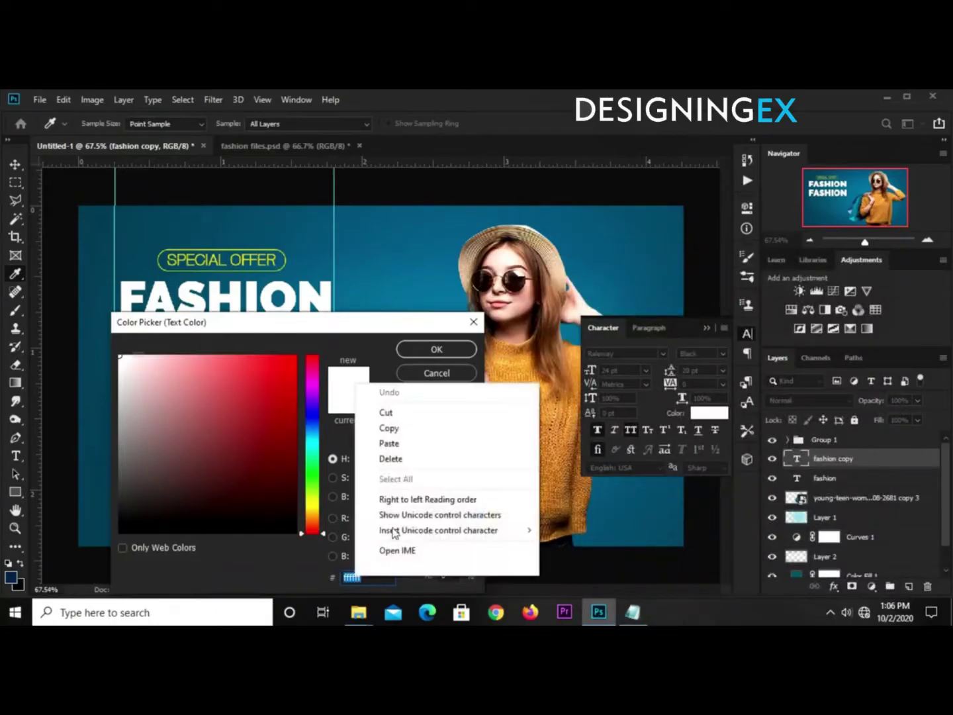
pyautogui.click(391, 444)
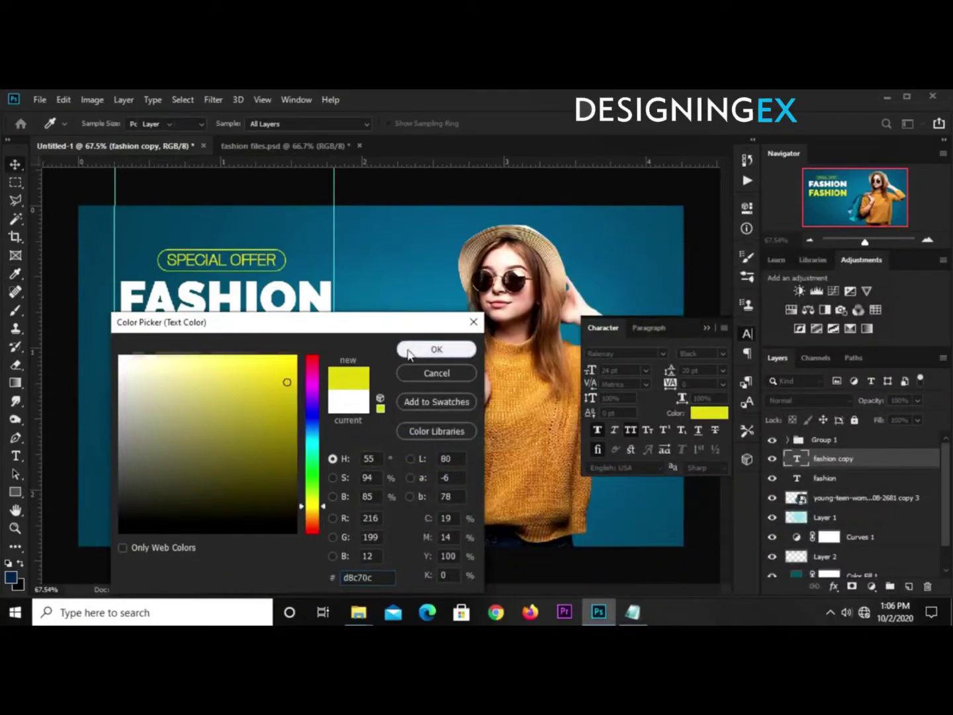
pyautogui.click(411, 348)
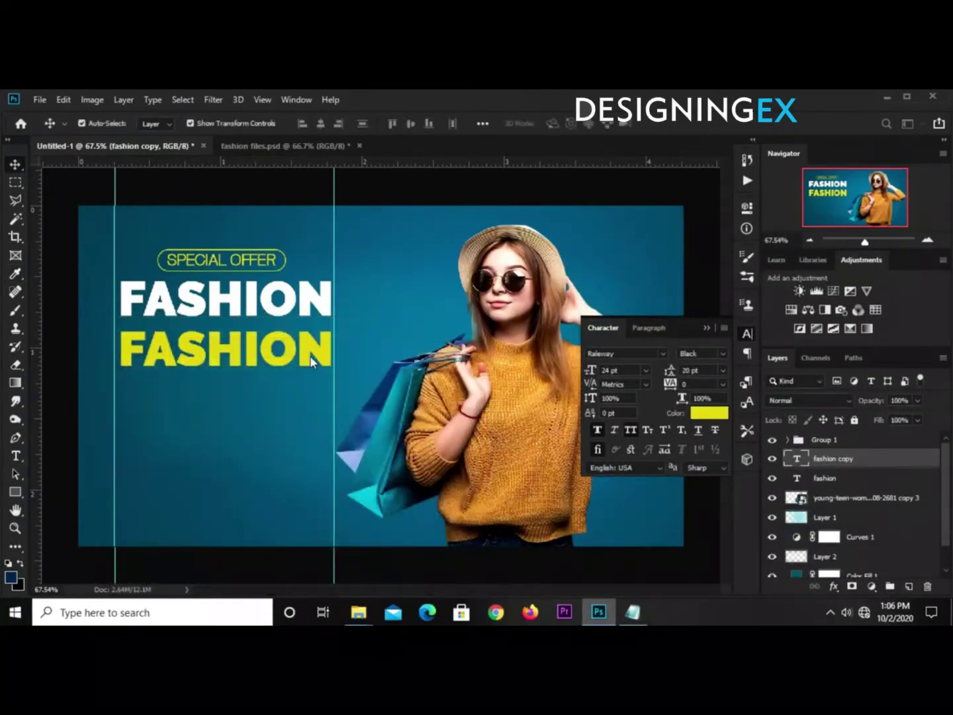
# Step: Replace the yellow "FASHION" copy with "Sale" and turn off All Caps for it
pyautogui.click(15, 456)
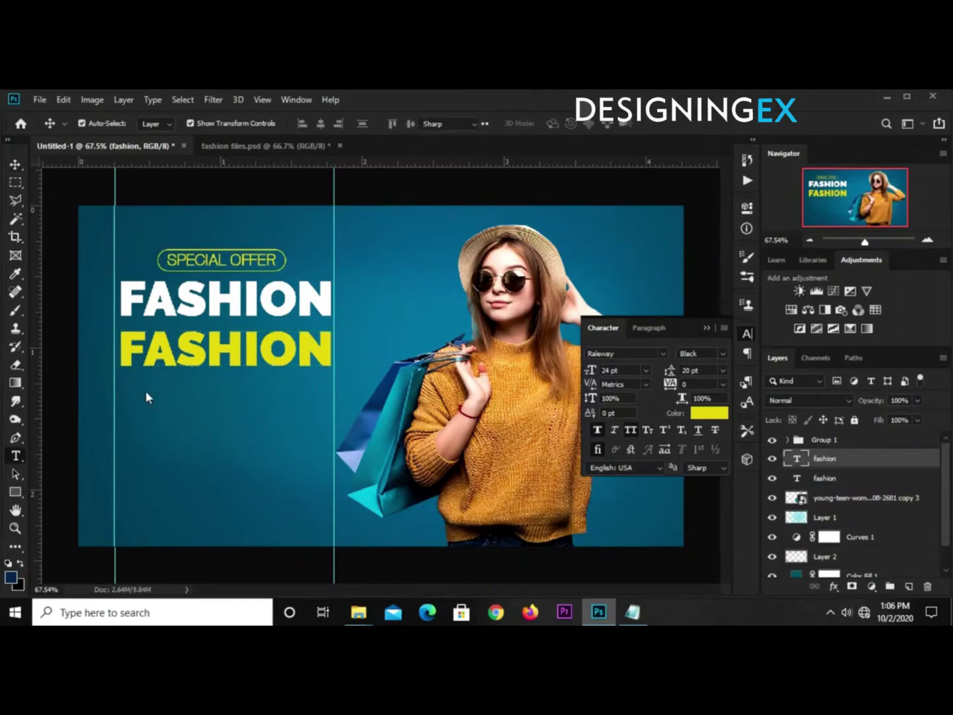
pyautogui.click(169, 351)
pyautogui.hotkey('ctrl', 'a')
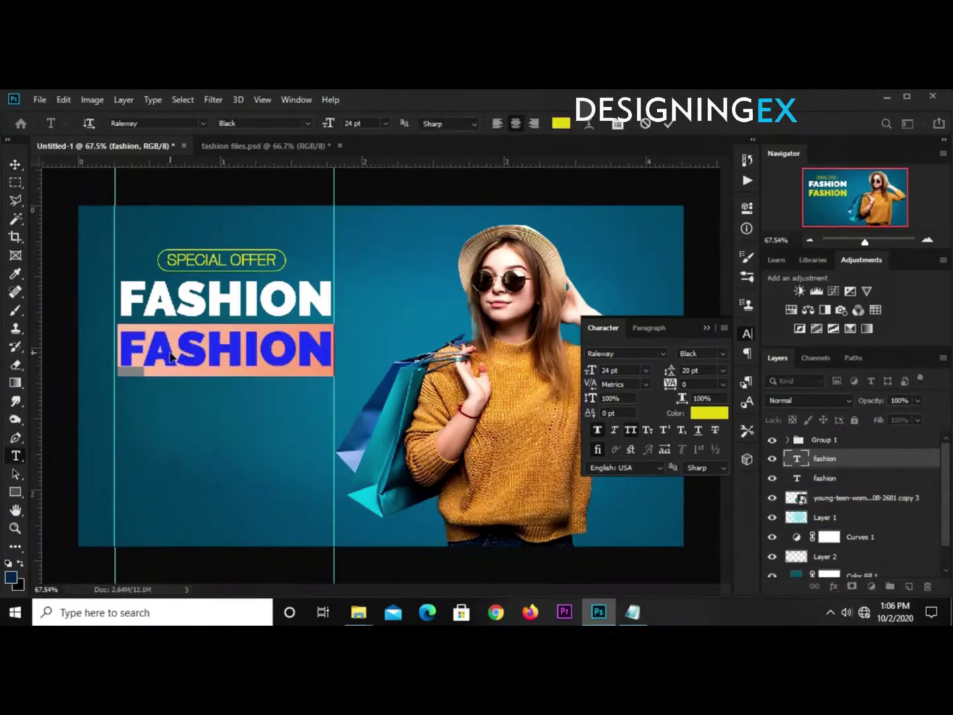
pyautogui.write('SA')
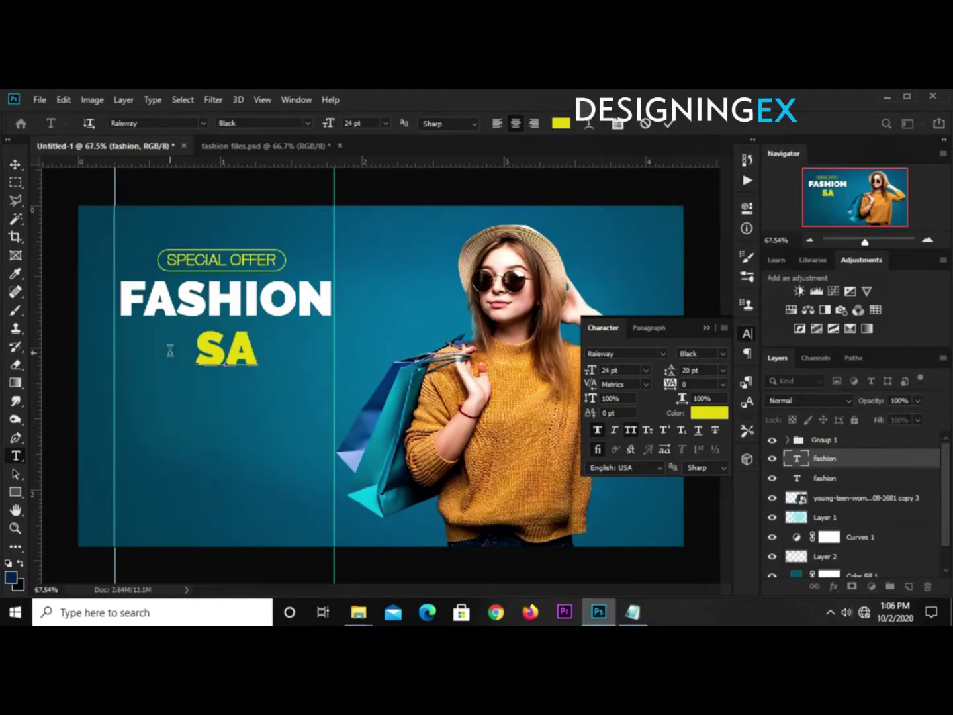
pyautogui.write('LE')
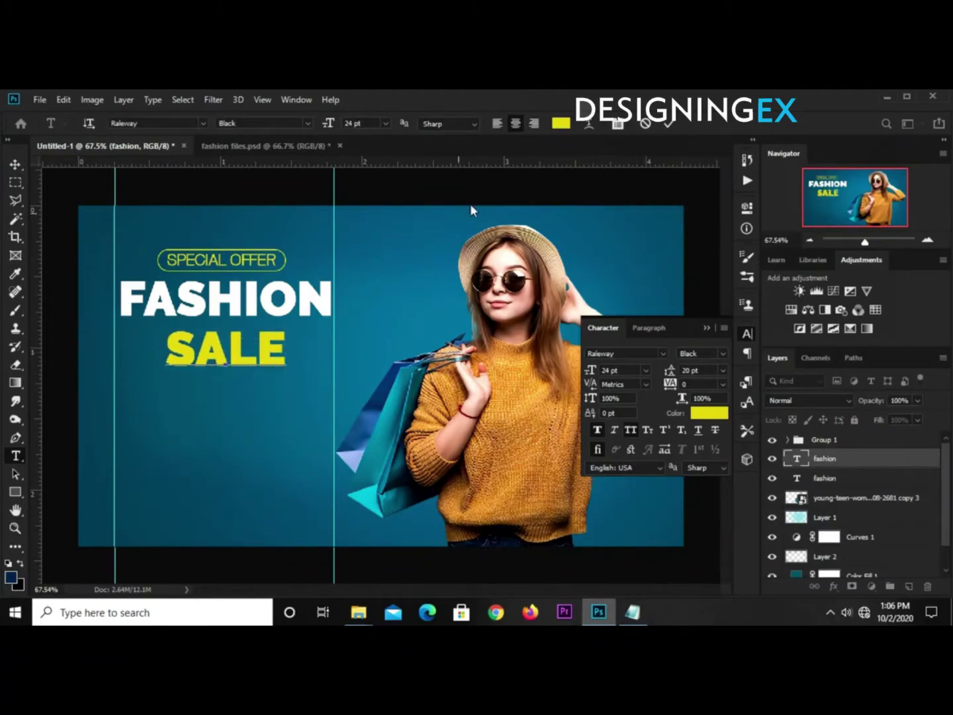
pyautogui.click(668, 123)
pyautogui.click(628, 432)
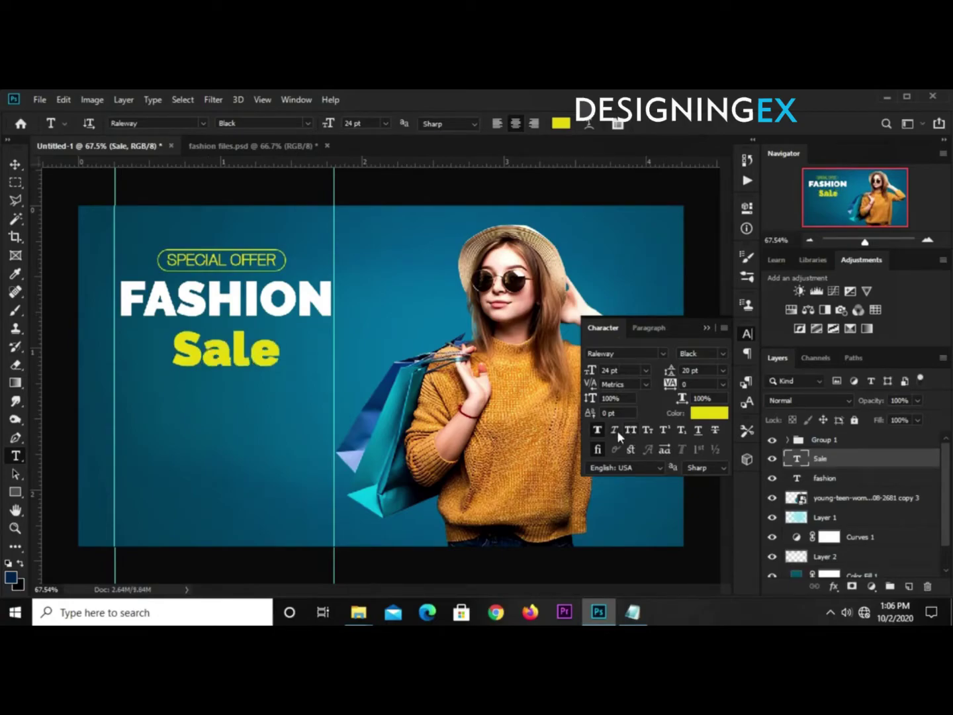
# Step: Change the font of the "Sale" text to Betty Lavea
pyautogui.click(662, 353)
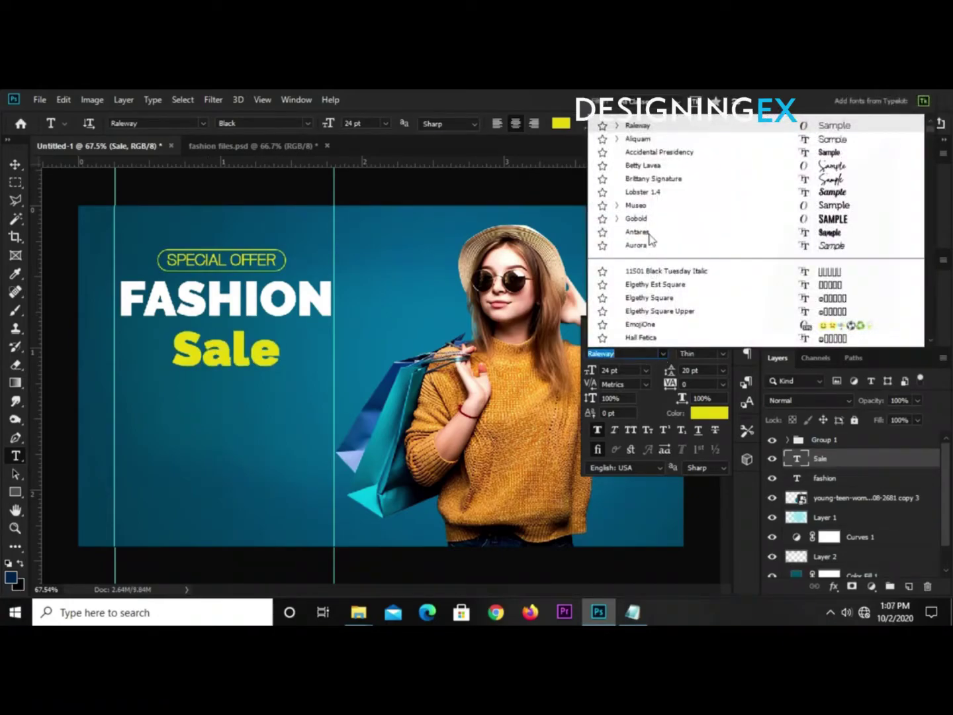
pyautogui.click(650, 168)
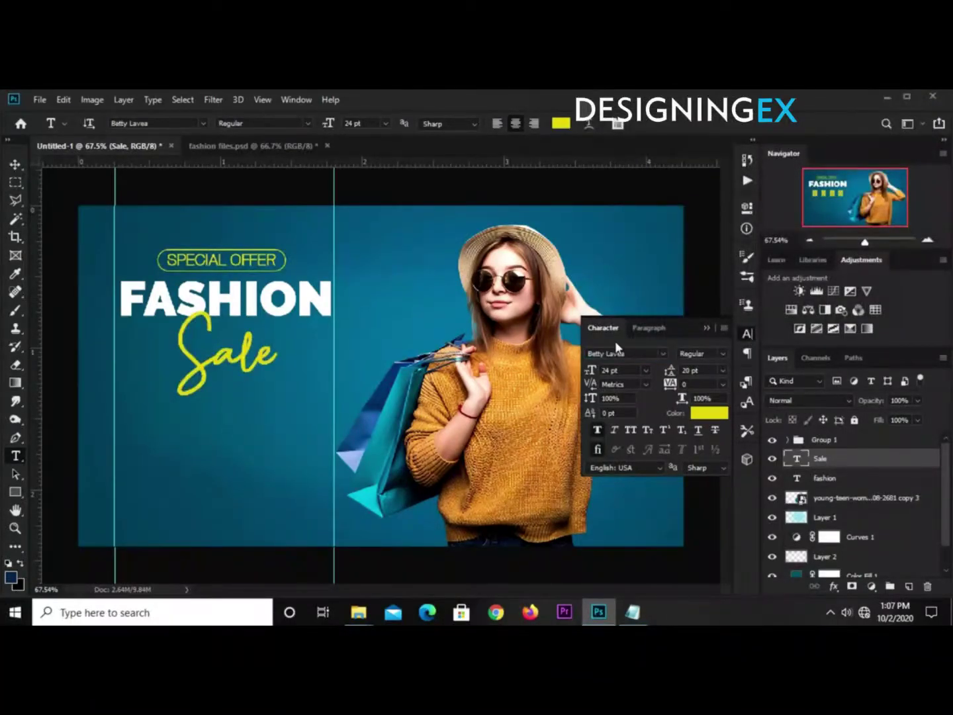
pyautogui.moveTo(634, 352); pyautogui.dragTo(576, 356)
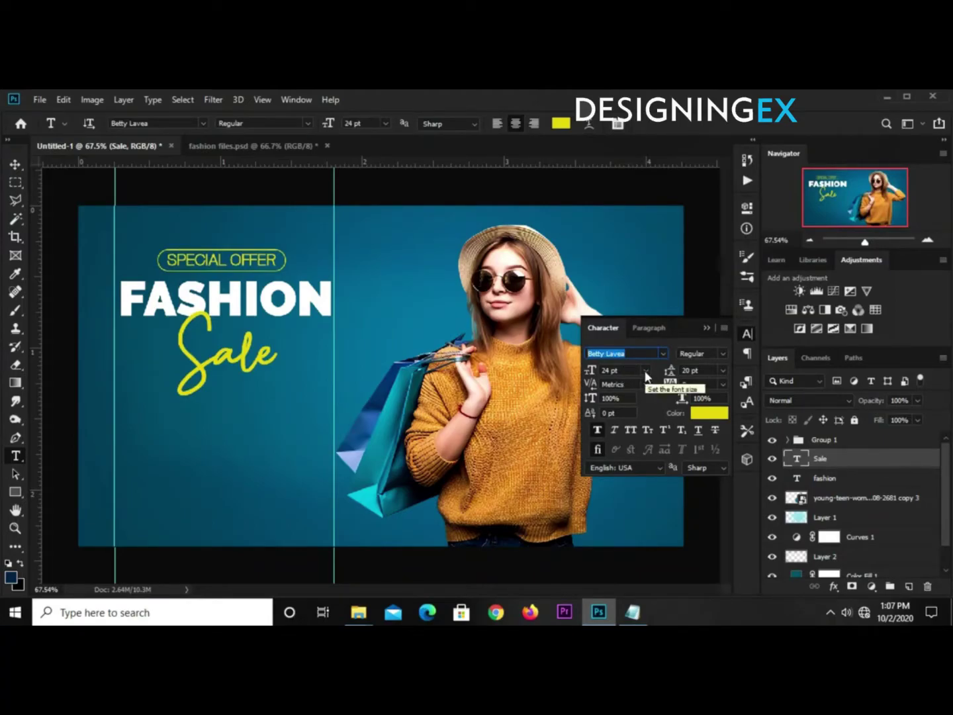
# Step: Set the font size of the "Sale" text to 32 pt
pyautogui.click(644, 369)
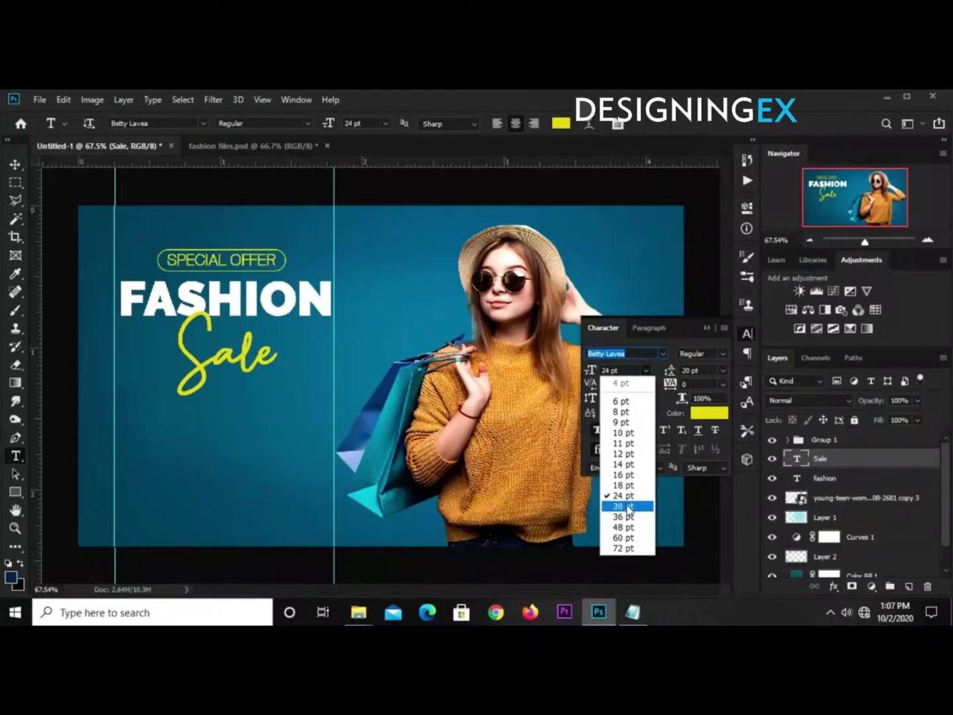
pyautogui.click(629, 370)
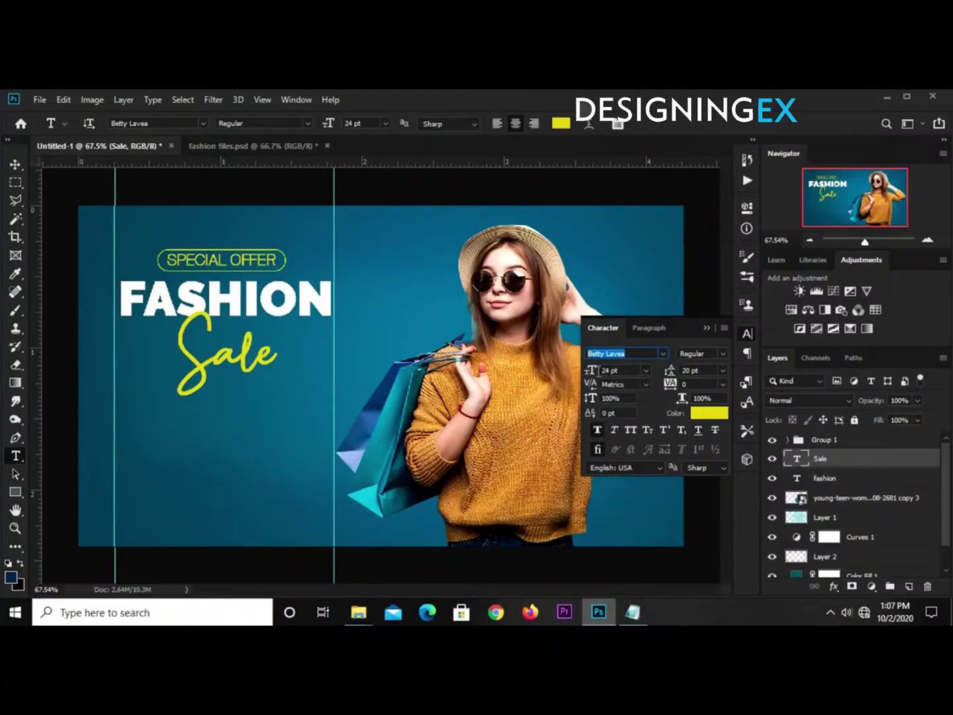
pyautogui.moveTo(599, 370); pyautogui.dragTo(620, 371)
pyautogui.write('32')
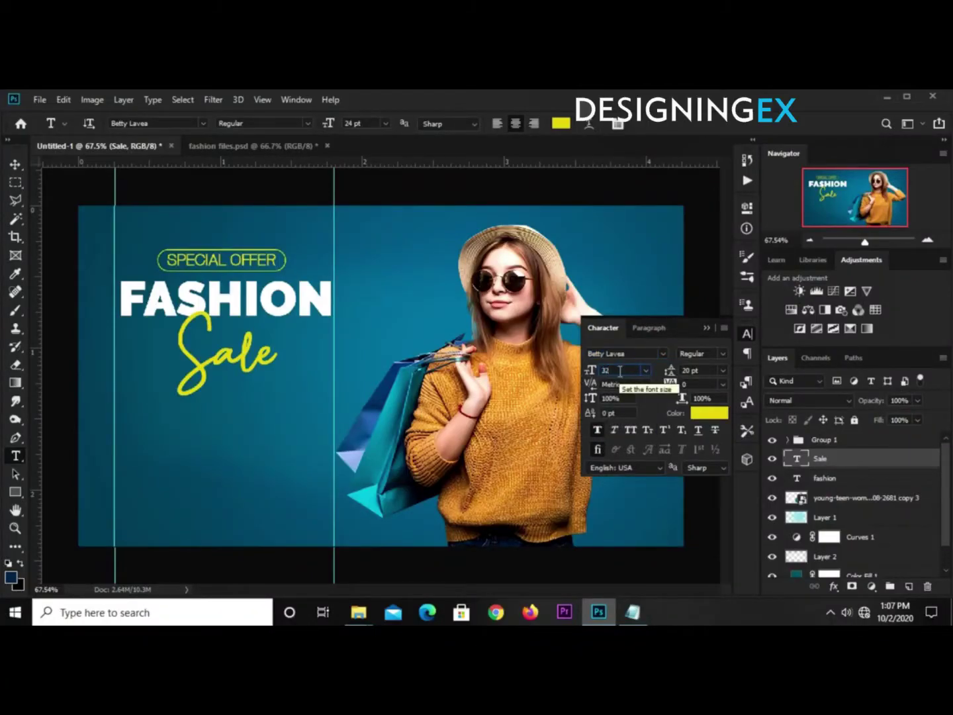
pyautogui.press('Return')
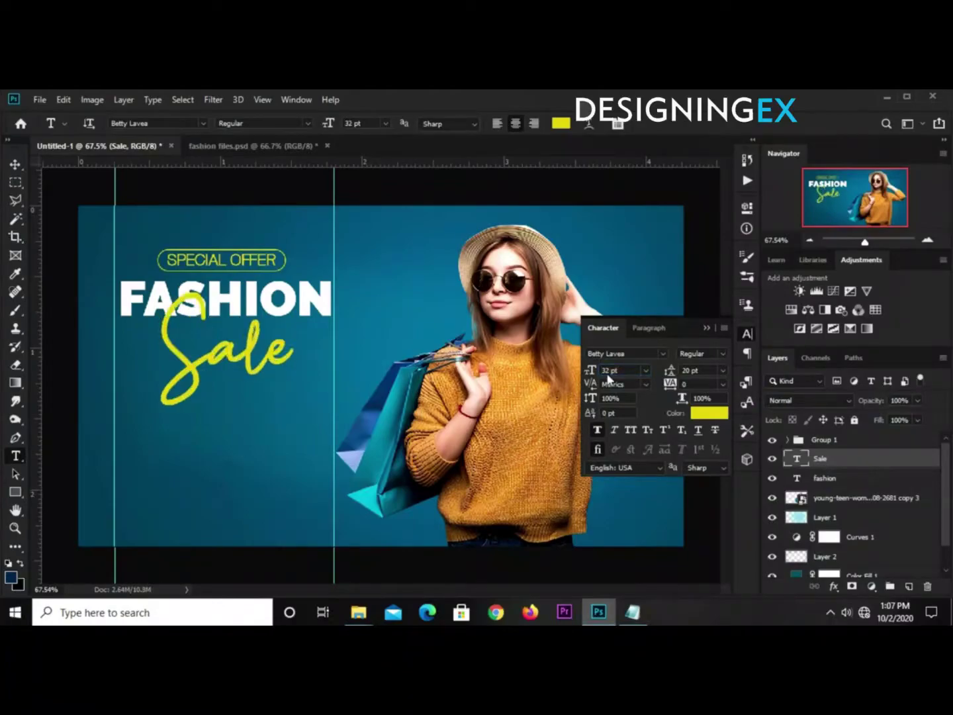
pyautogui.click(710, 329)
# Step: Move the "Sale" text slightly down and to the left, keeping its first letter overlapping "FASHION"
pyautogui.press('v')
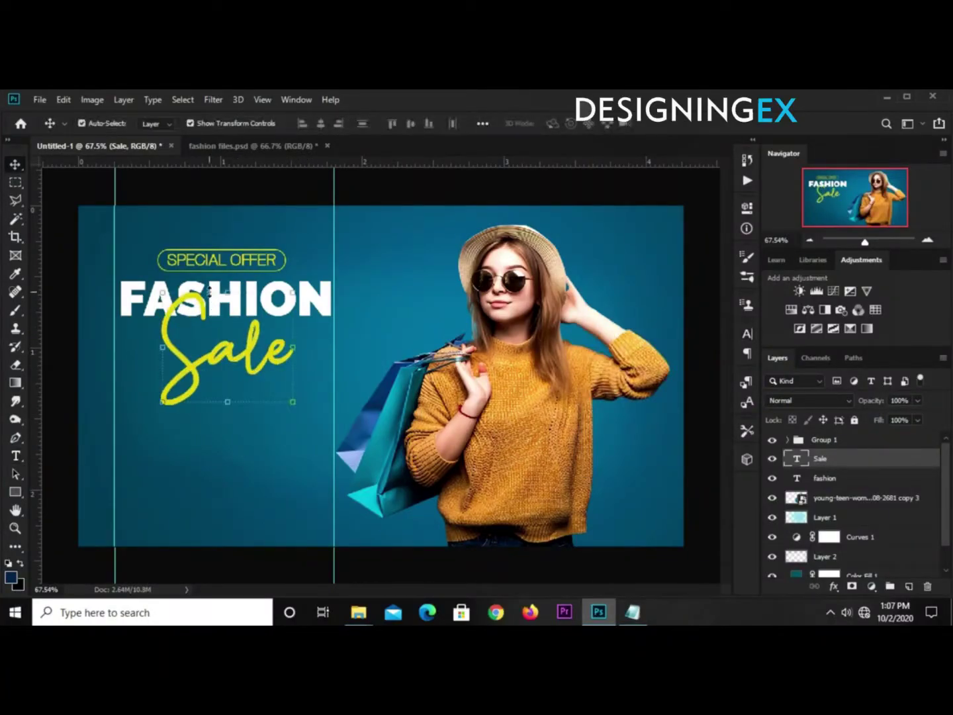
pyautogui.hotkey('ctrl', 't')
pyautogui.moveTo(239, 357); pyautogui.dragTo(227, 364)
pyautogui.press('Return')
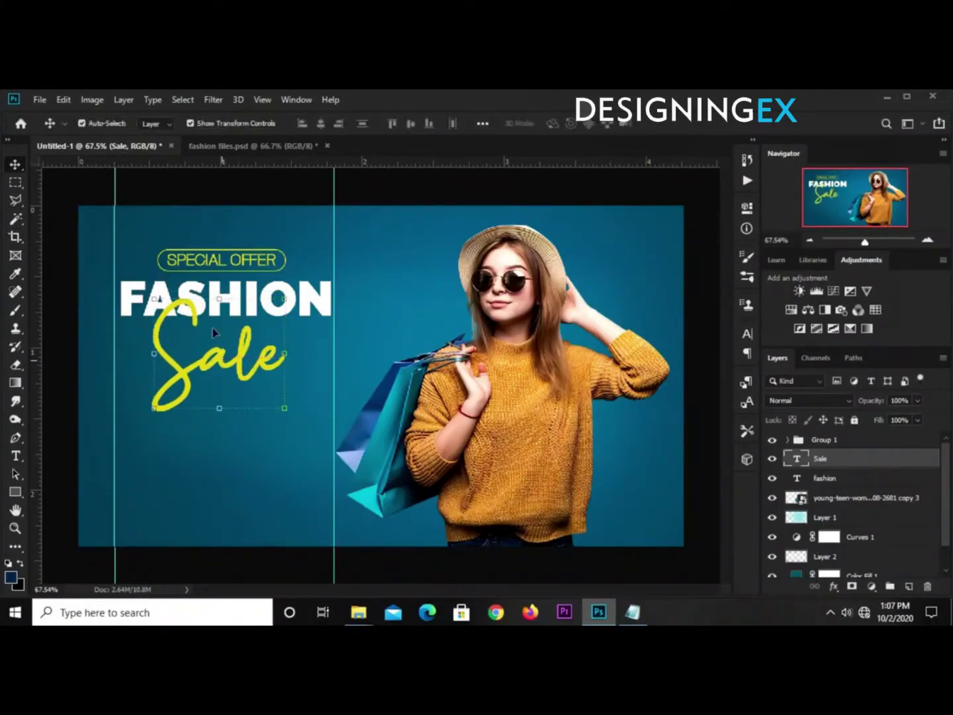
# Step: Draw a rectangular selection between the two vertical guides and center the "SPECIAL OFFER" badge group horizontally in it
pyautogui.click(15, 183)
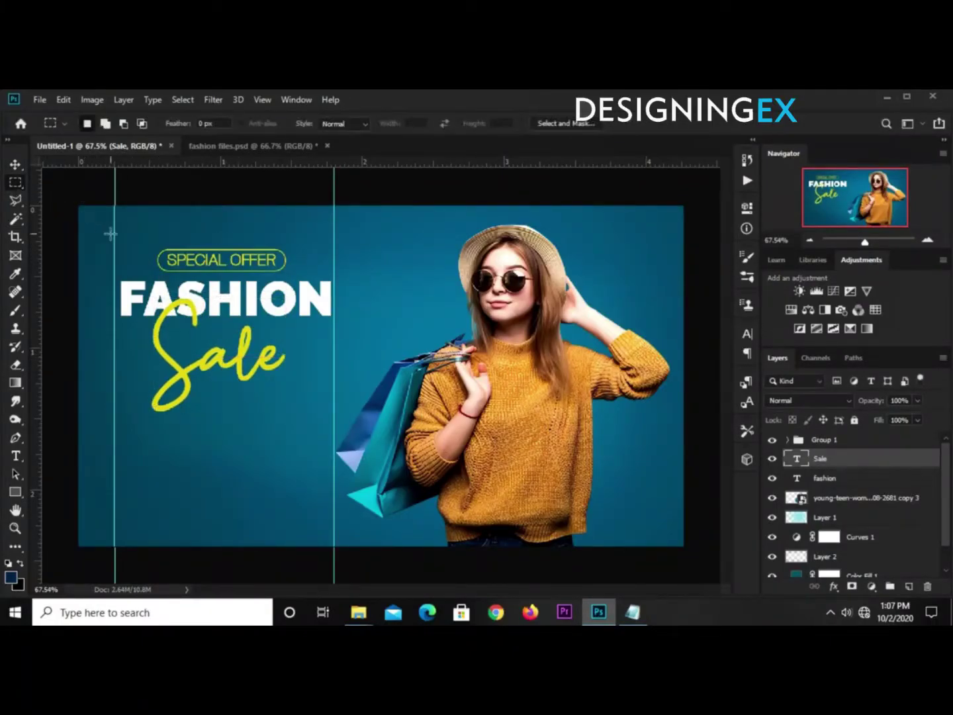
pyautogui.moveTo(115, 241); pyautogui.dragTo(334, 285)
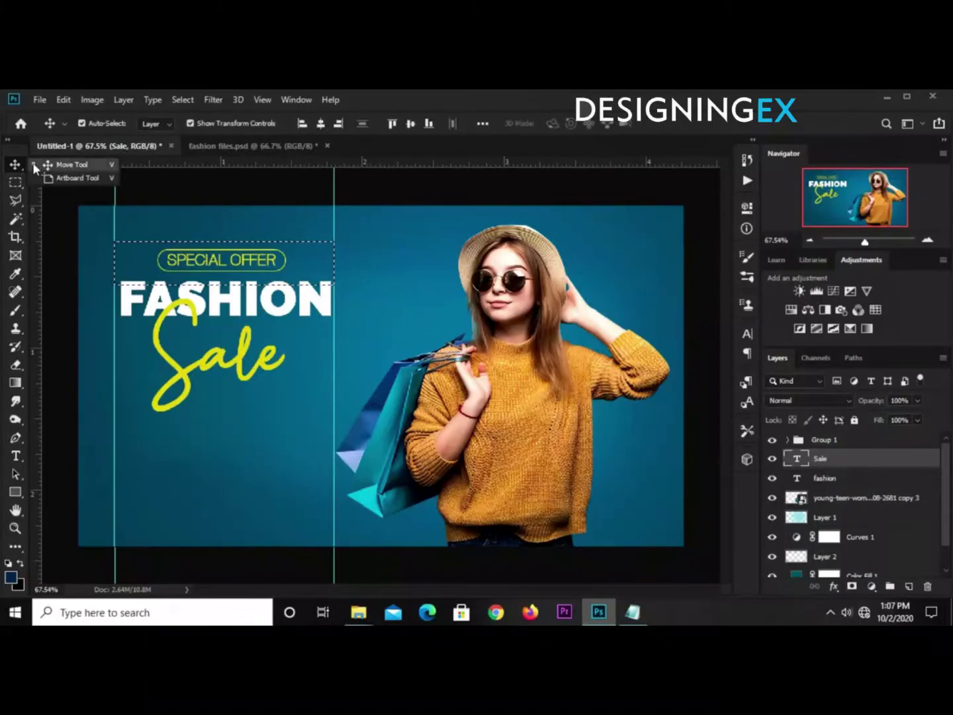
pyautogui.click(34, 164)
pyautogui.click(808, 442)
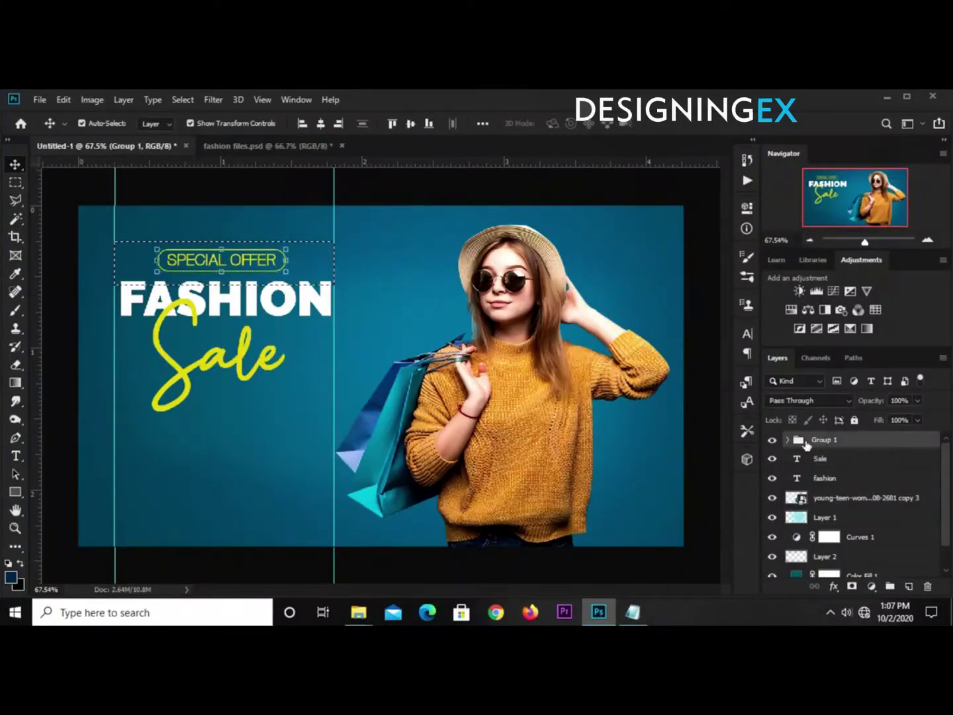
pyautogui.click(322, 128)
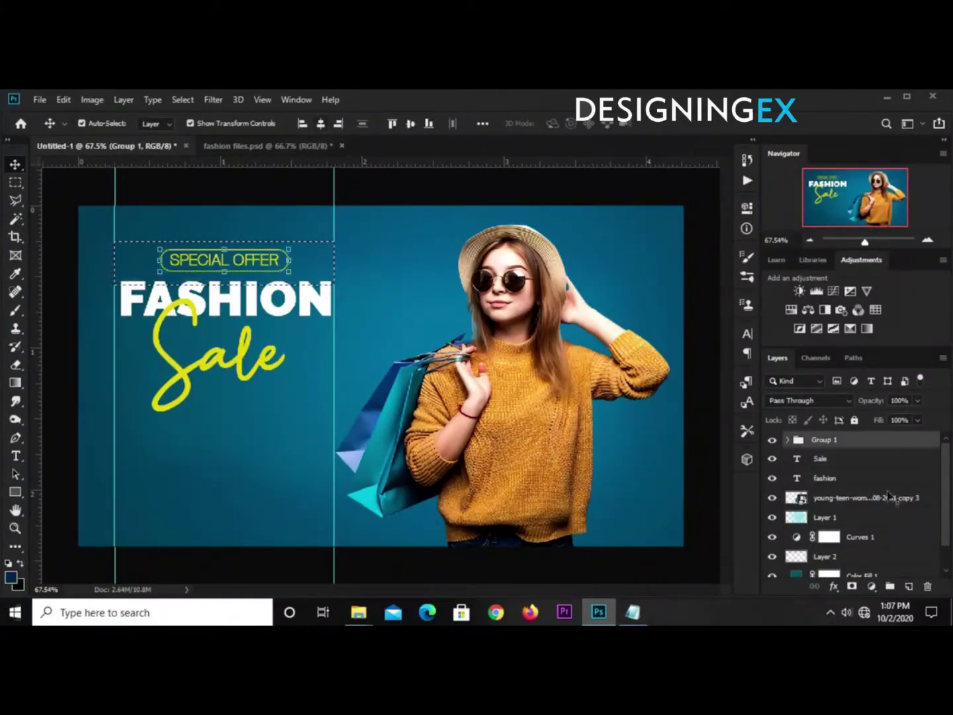
# Step: Center the "FASHION" and "Sale" texts horizontally in the same selection and clear the selection
pyautogui.click(819, 485)
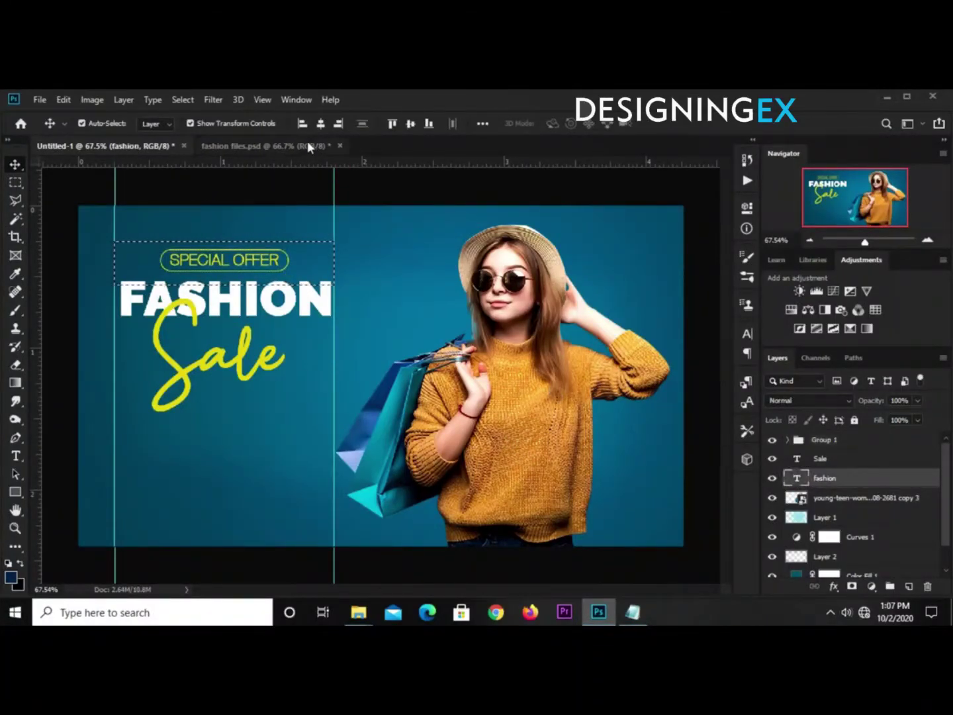
pyautogui.click(322, 128)
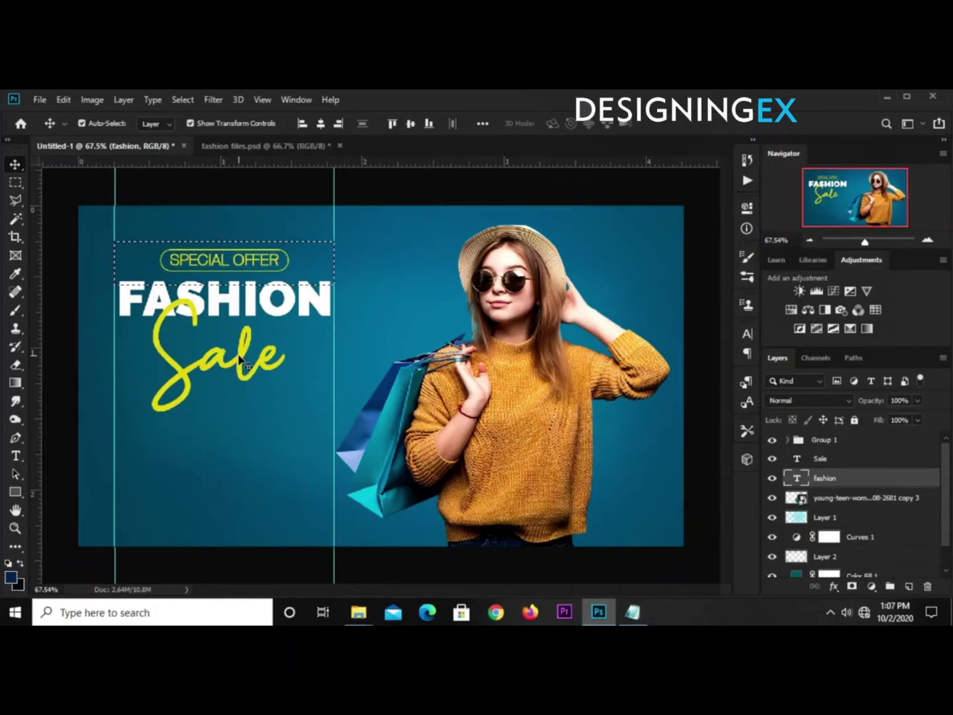
pyautogui.click(241, 356)
pyautogui.click(319, 124)
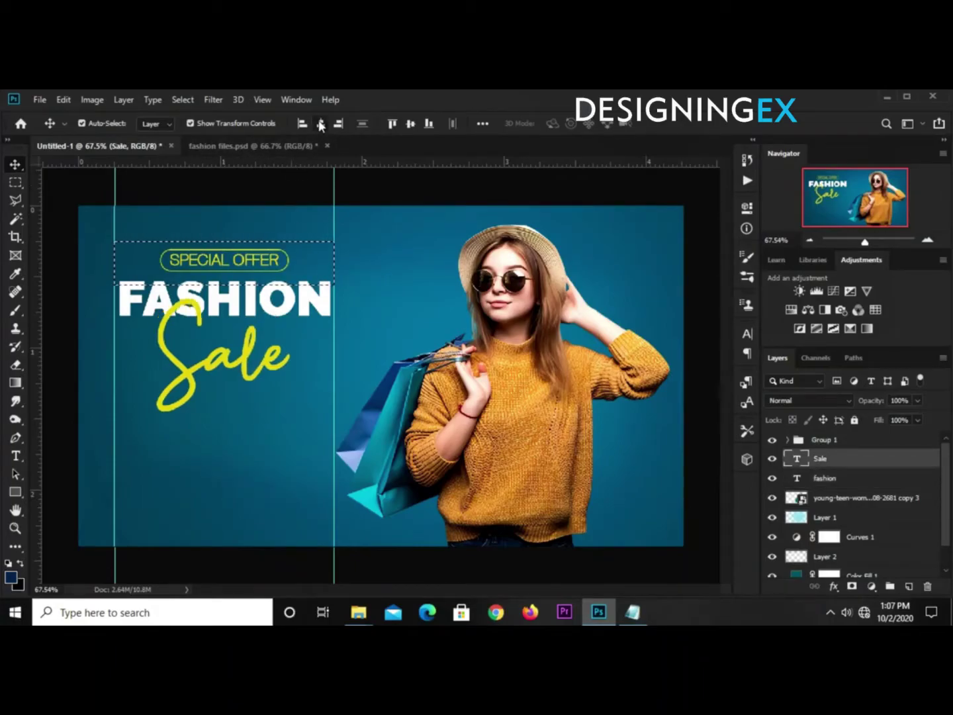
pyautogui.hotkey('ctrl', 'd')
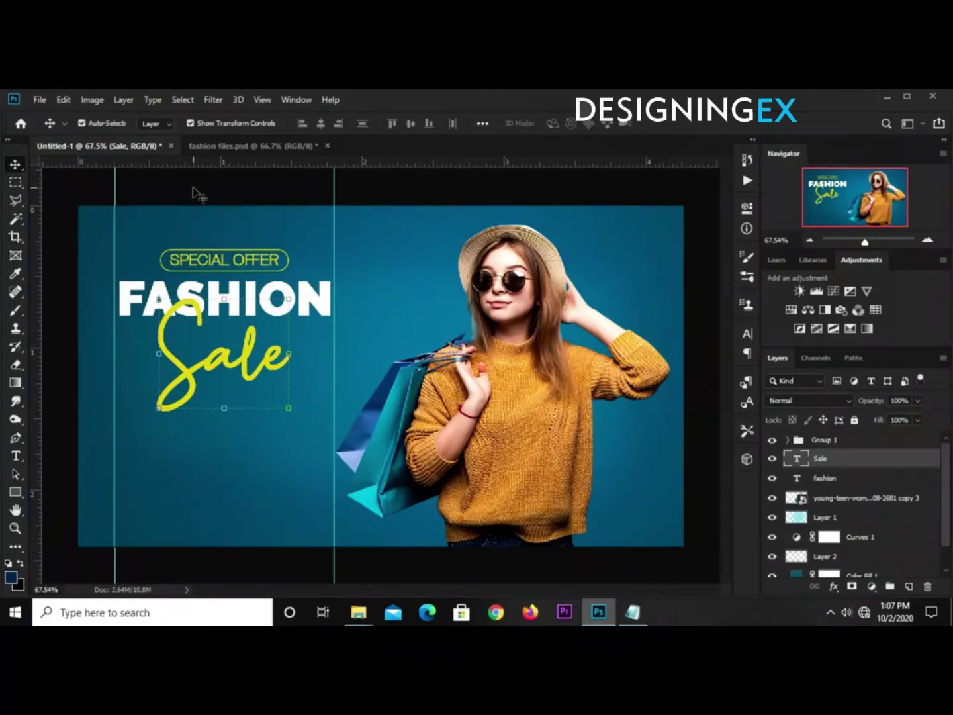
pyautogui.click(211, 188)
# Step: Raise the letters "ale" in the "Sale" text with a baseline shift of 5 pt
pyautogui.click(213, 361)
pyautogui.click(19, 456)
pyautogui.moveTo(207, 353); pyautogui.dragTo(288, 356)
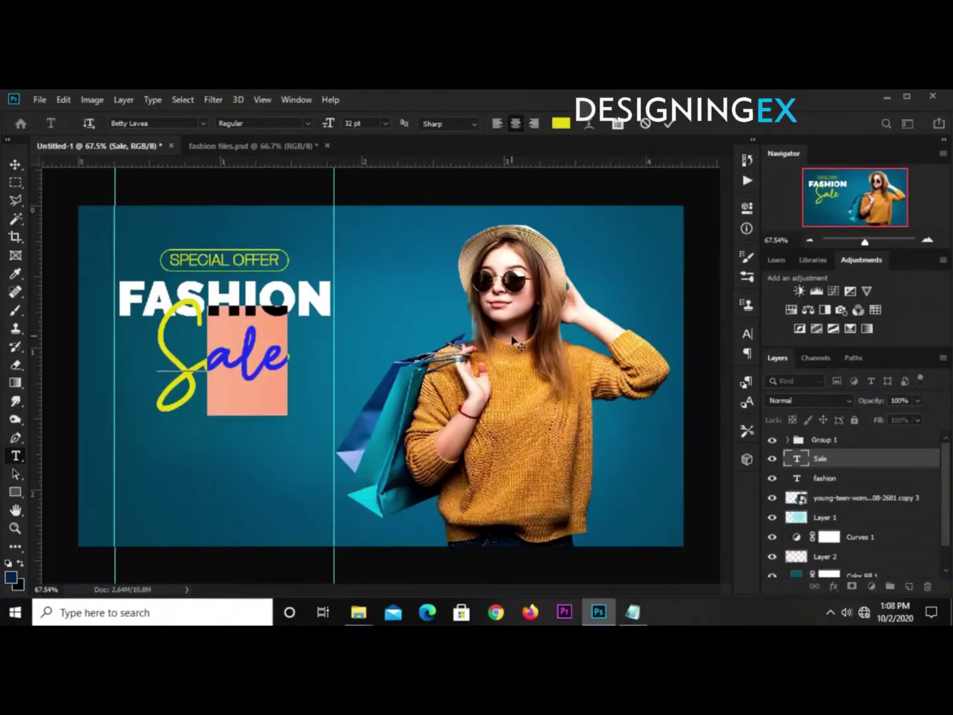
pyautogui.click(744, 333)
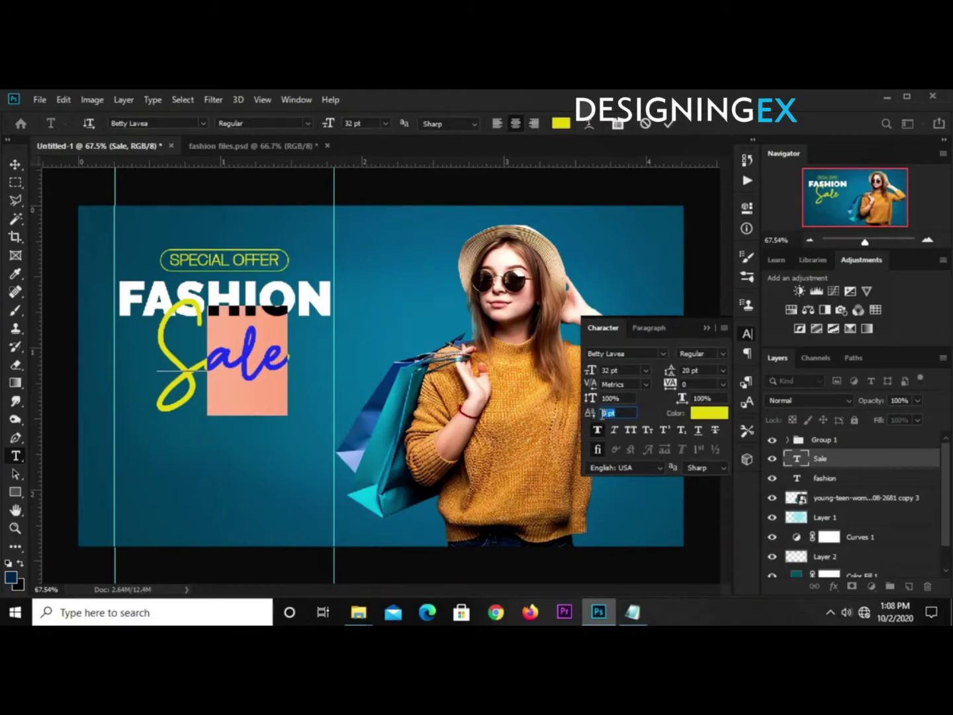
pyautogui.click(624, 411)
pyautogui.write('5')
pyautogui.press('Return')
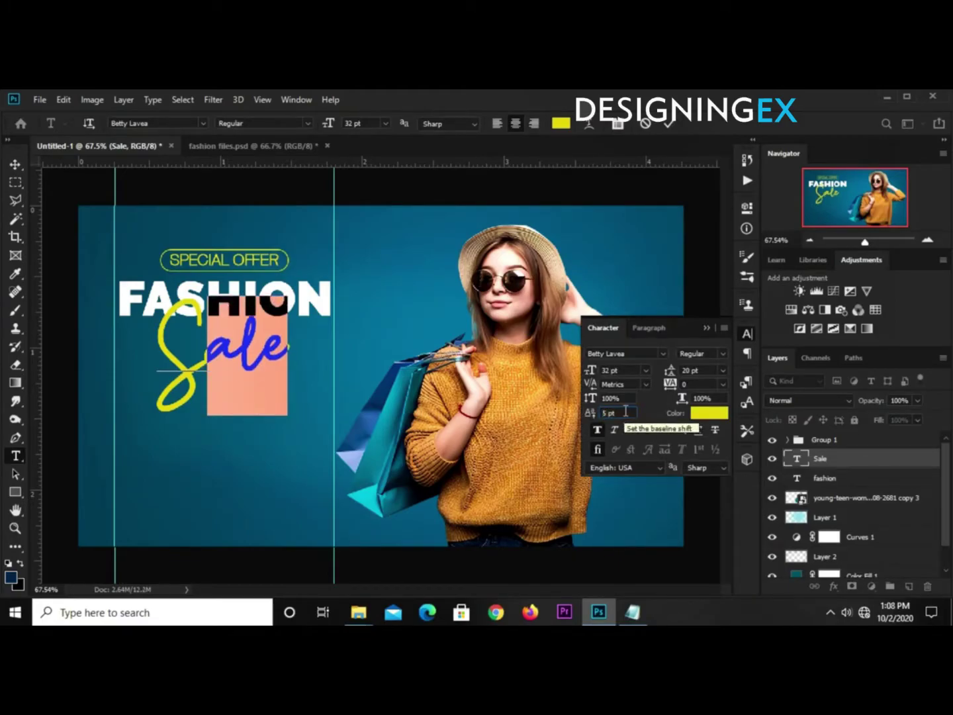
pyautogui.click(706, 327)
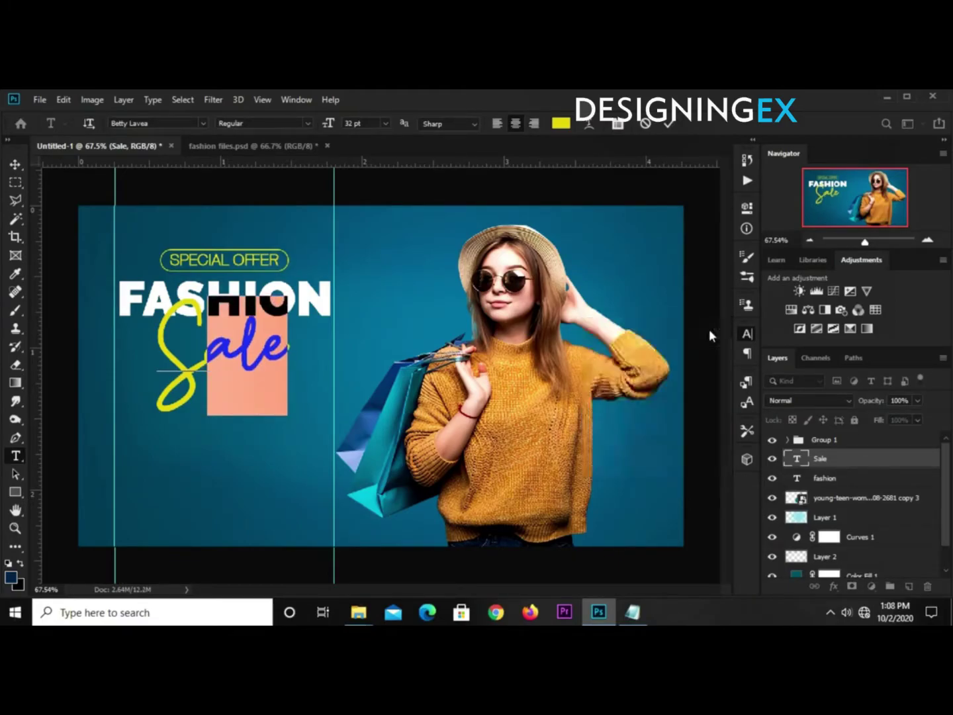
pyautogui.click(670, 122)
pyautogui.press('v')
pyautogui.click(301, 188)
# Step: Add a black Multiply drop shadow to the "Sale" text with distance 8 px, spread 38% and size 0 px
pyautogui.click(250, 336)
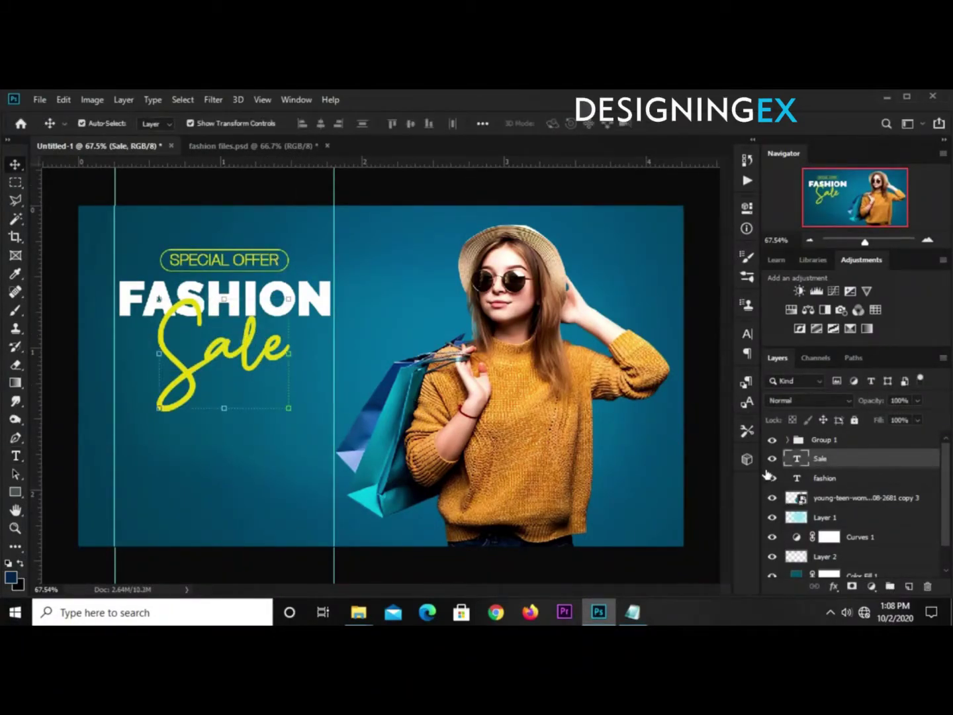
pyautogui.click(835, 587)
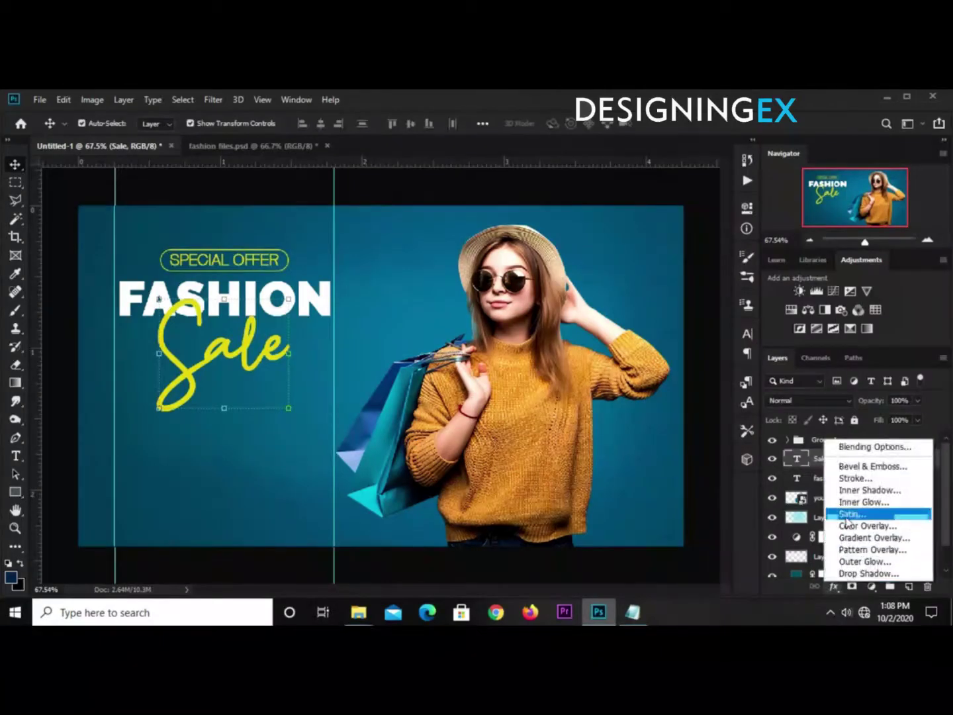
pyautogui.click(868, 573)
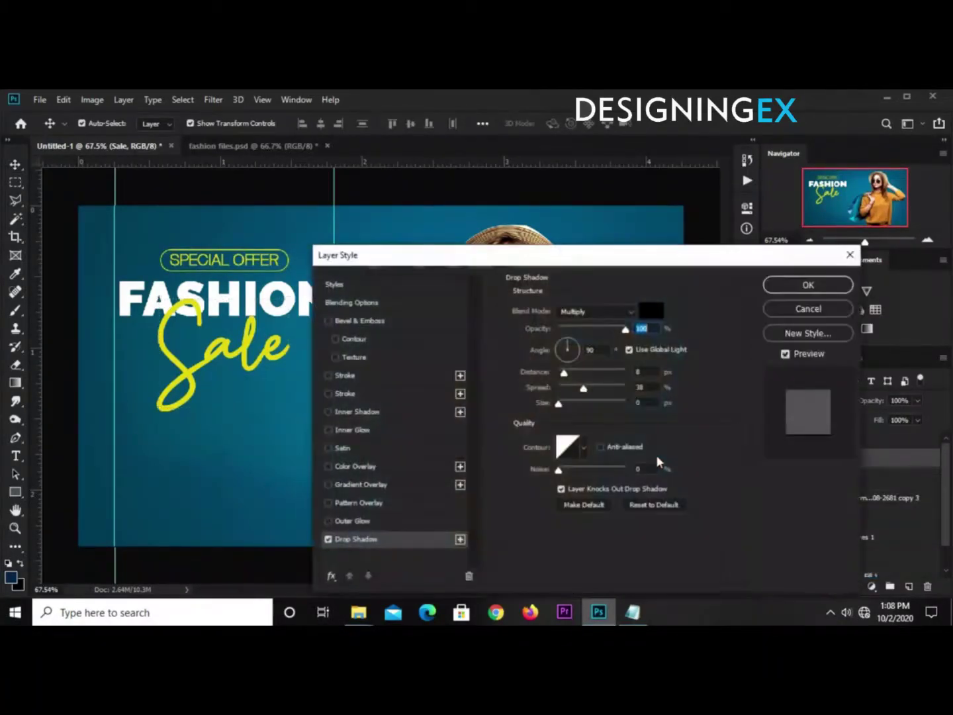
pyautogui.press('Tab')
pyautogui.press('Tab')
pyautogui.press('Tab')
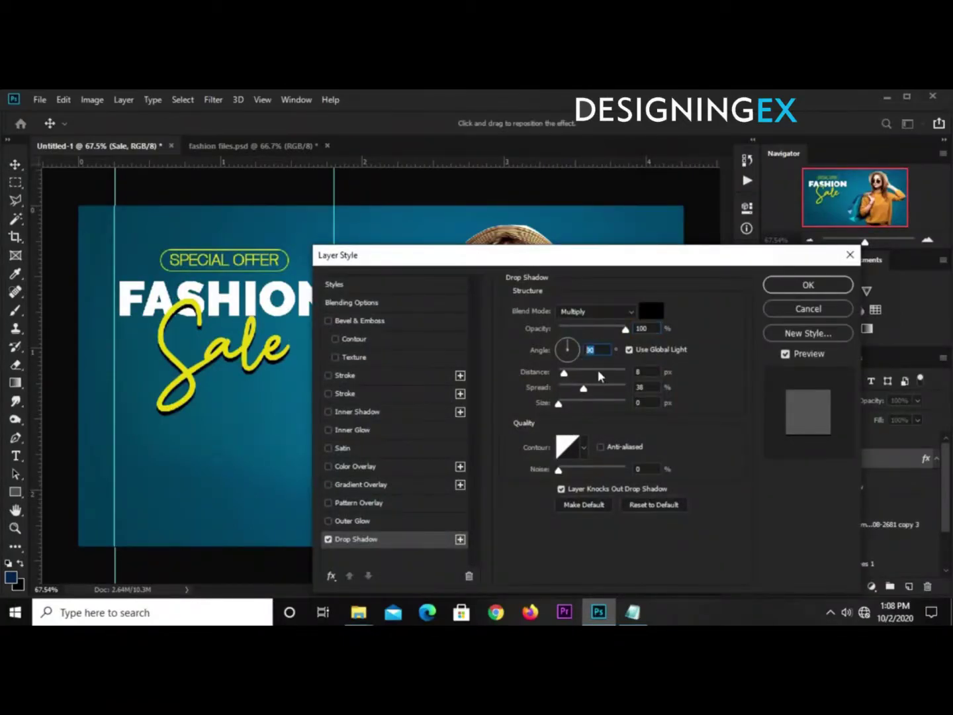
pyautogui.press('Tab')
pyautogui.click(652, 328)
pyautogui.click(785, 285)
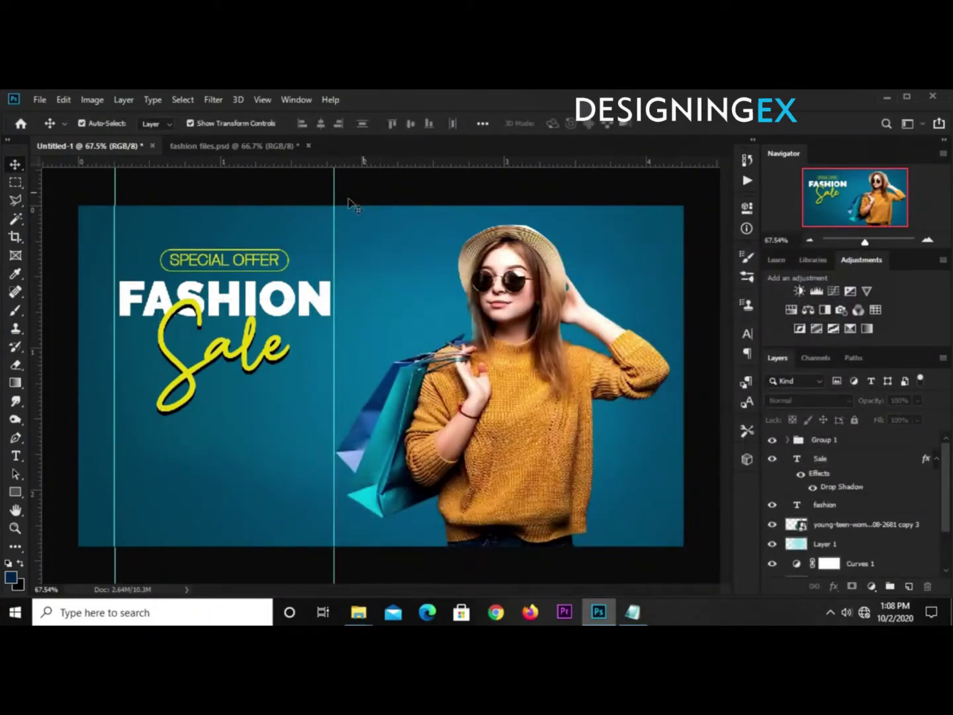
# Step: Scale the "SPECIAL OFFER" badge group down slightly above the "FASHION" text
pyautogui.click(814, 444)
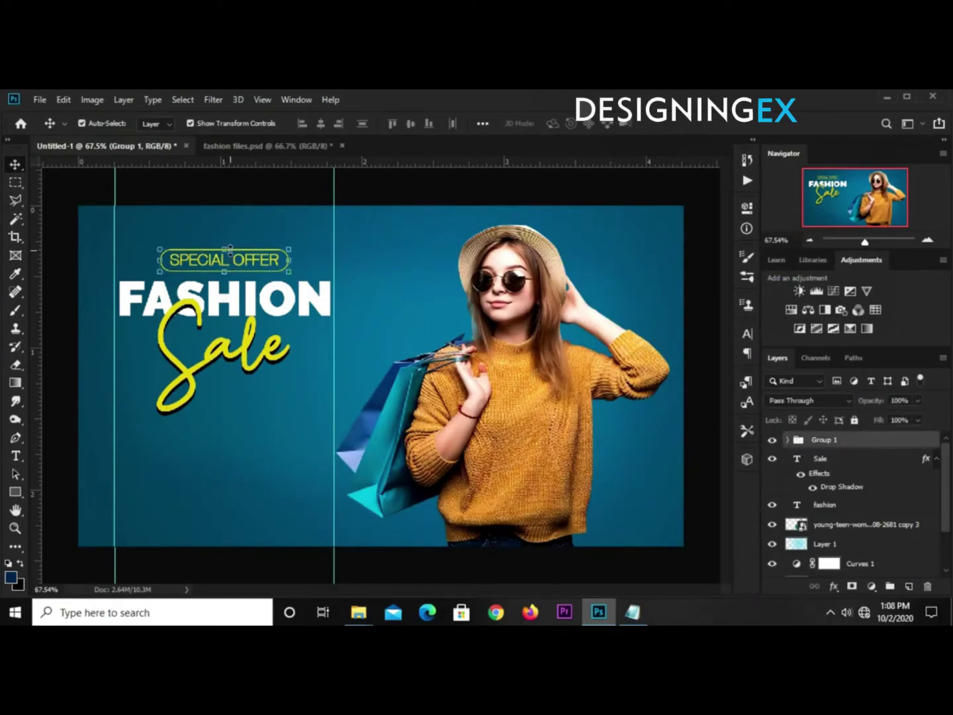
pyautogui.hotkey('ctrl', 't')
pyautogui.moveTo(292, 245); pyautogui.dragTo(265, 248)
pyautogui.press('Return')
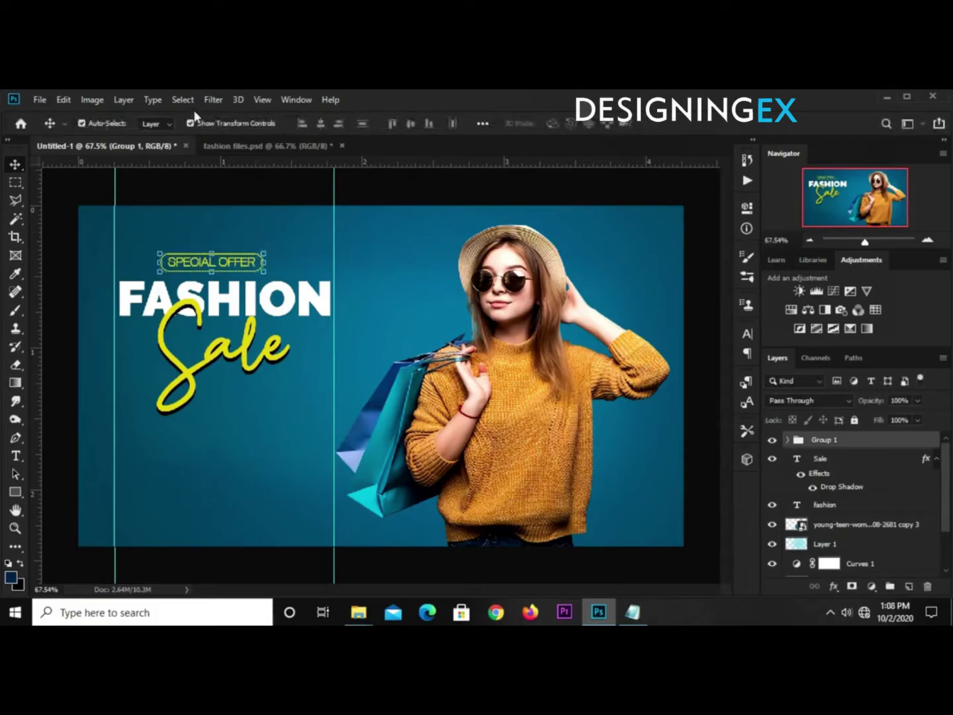
# Step: Center the "SPECIAL OFFER" badge horizontally in a rectangular selection between the two guides and clear the selection
pyautogui.click(184, 100)
pyautogui.click(145, 177)
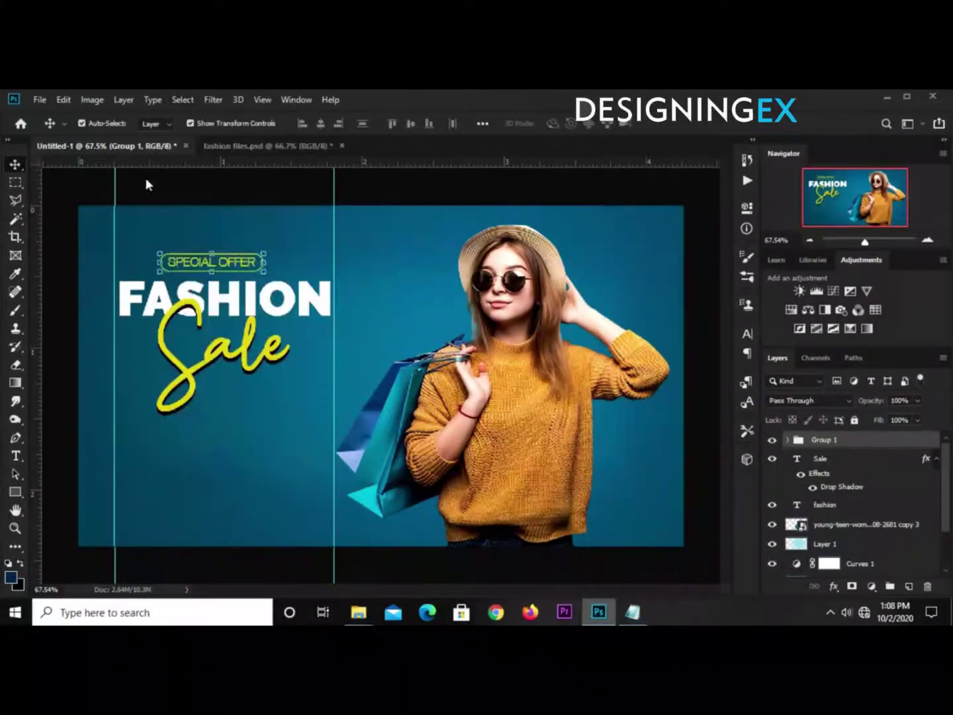
pyautogui.click(15, 181)
pyautogui.moveTo(115, 225); pyautogui.dragTo(334, 281)
pyautogui.click(15, 164)
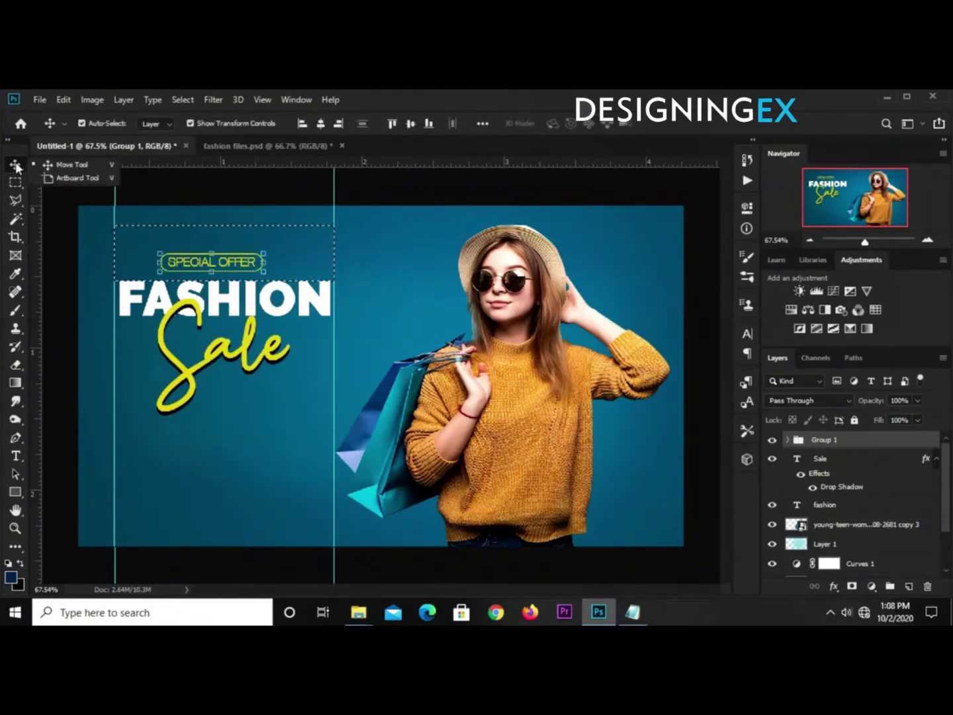
pyautogui.click(320, 123)
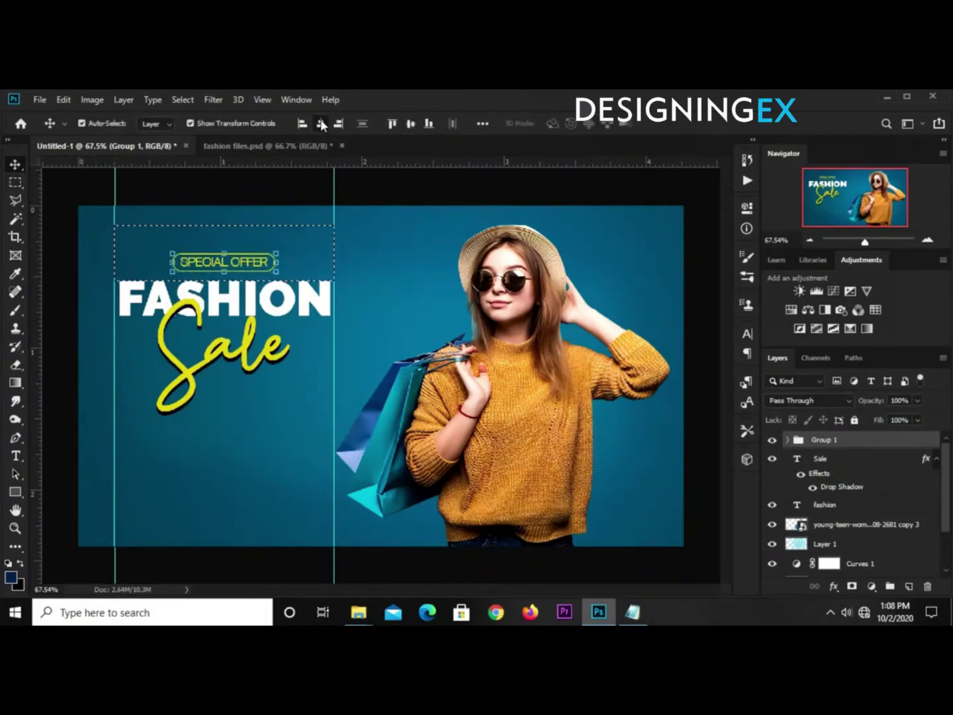
pyautogui.hotkey('ctrl', 'd')
pyautogui.click(246, 192)
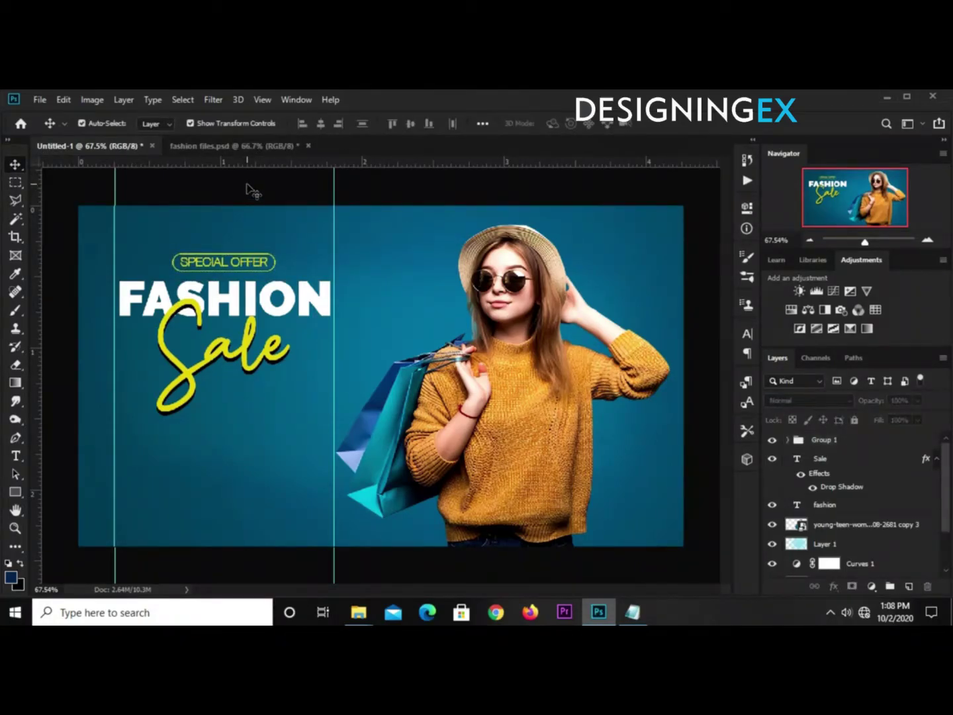
# Step: Copy the line "get up to" from the Notepad notes and return to the Photoshop banner
pyautogui.click(632, 612)
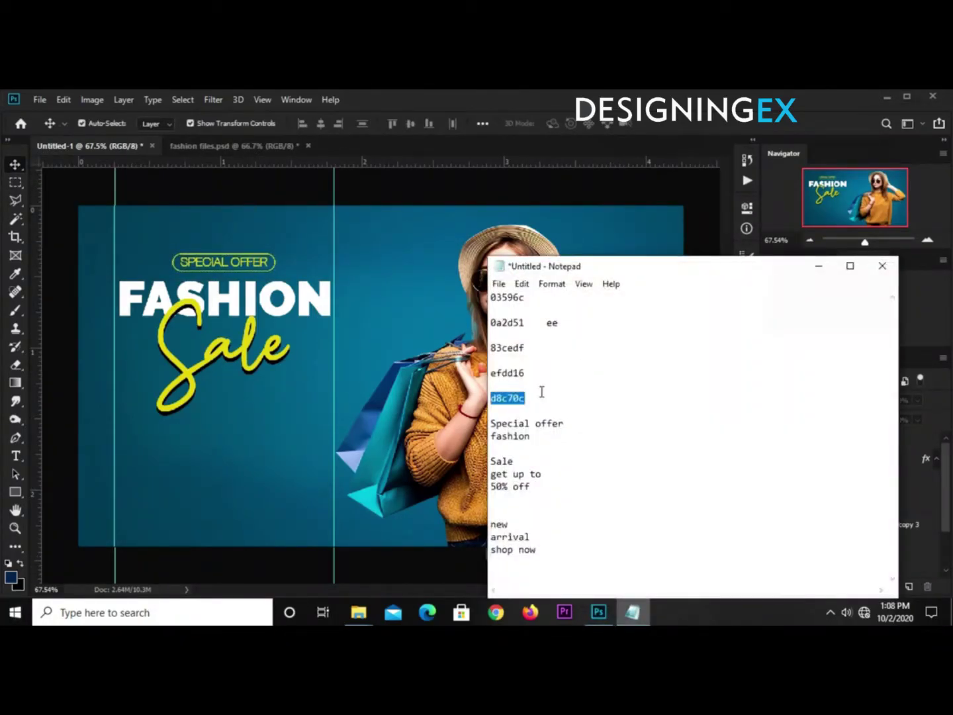
pyautogui.click(545, 459)
pyautogui.moveTo(547, 473); pyautogui.dragTo(491, 475)
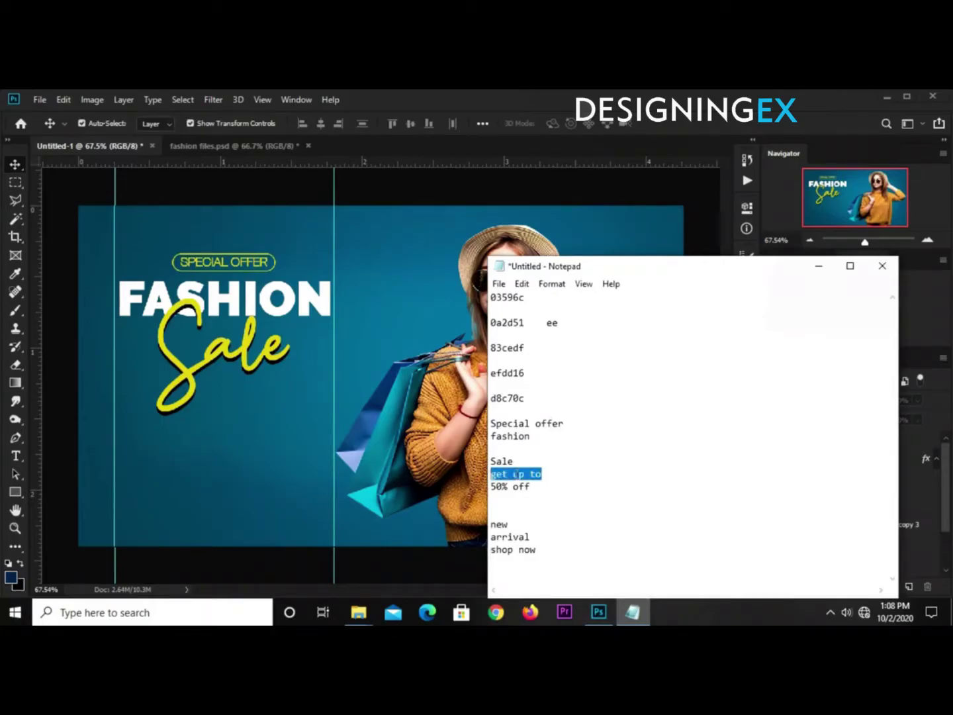
pyautogui.rightClick(537, 474)
pyautogui.click(549, 307)
pyautogui.click(397, 188)
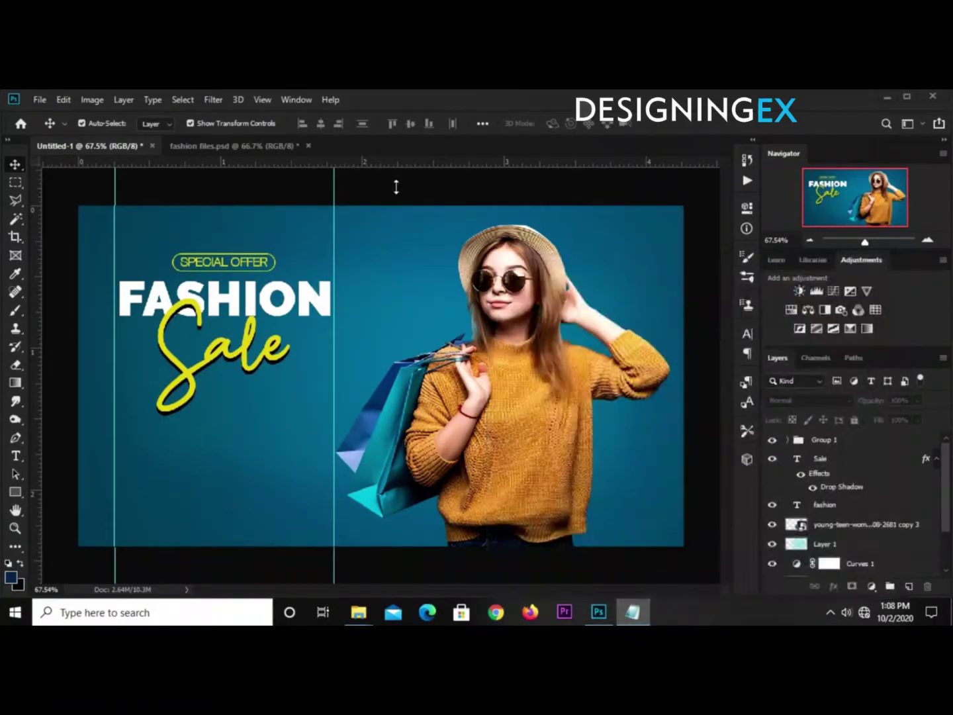
# Step: Duplicate the white "FASHION" text below "Sale" and change the copy's font to Aliquam
pyautogui.click(239, 292)
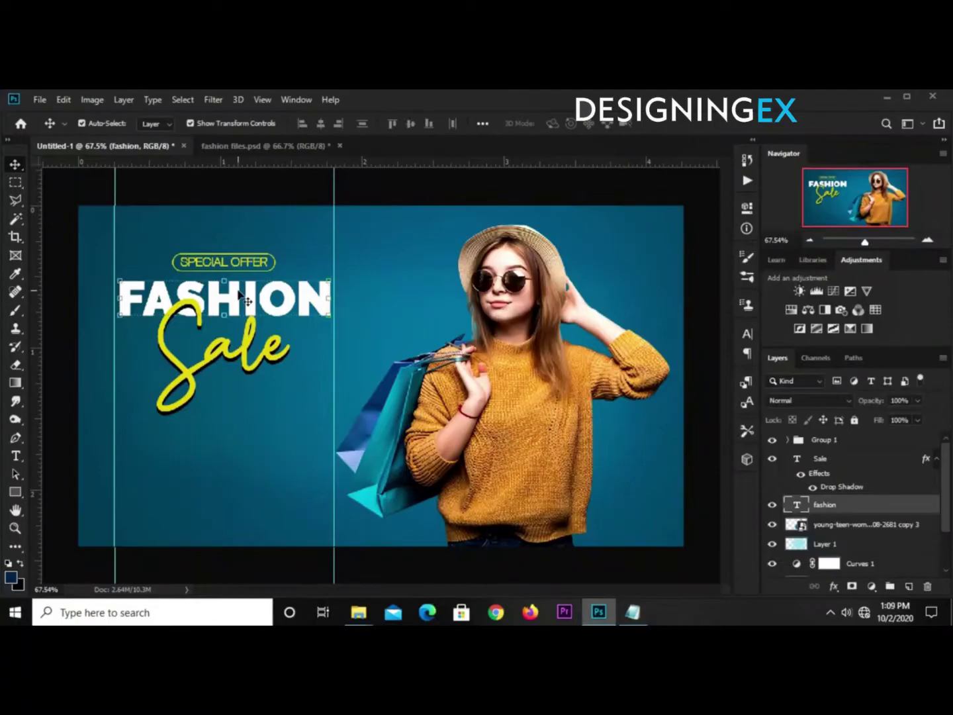
pyautogui.moveTo(239, 296); pyautogui.dragTo(302, 424)
pyautogui.click(747, 335)
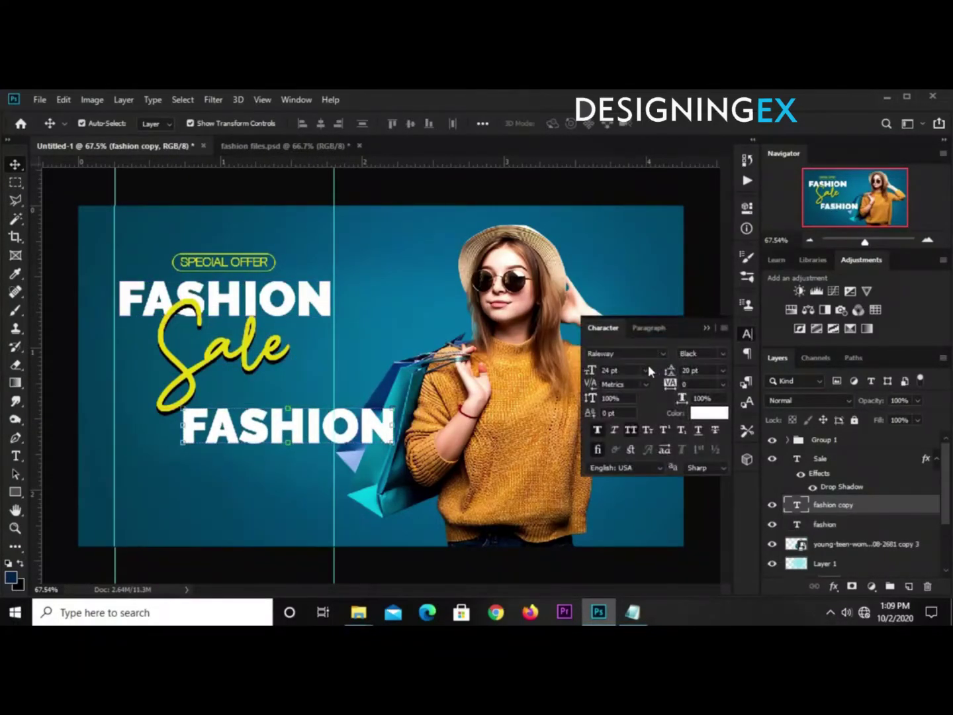
pyautogui.click(662, 353)
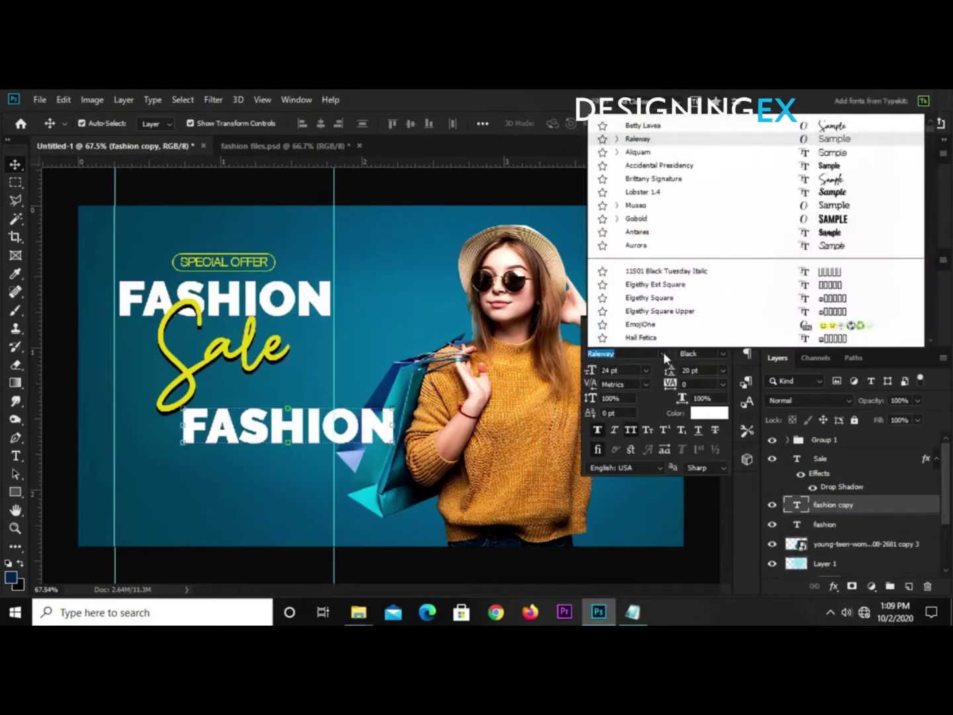
pyautogui.click(637, 152)
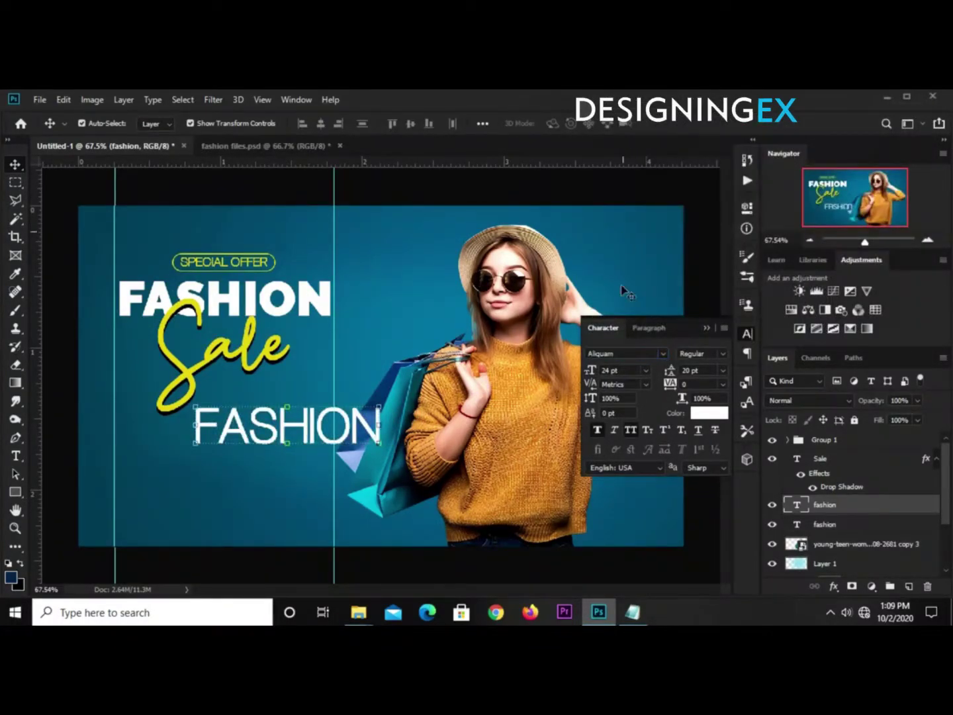
# Step: Set the font size of the lower "FASHION" copy to 9 pt
pyautogui.click(646, 370)
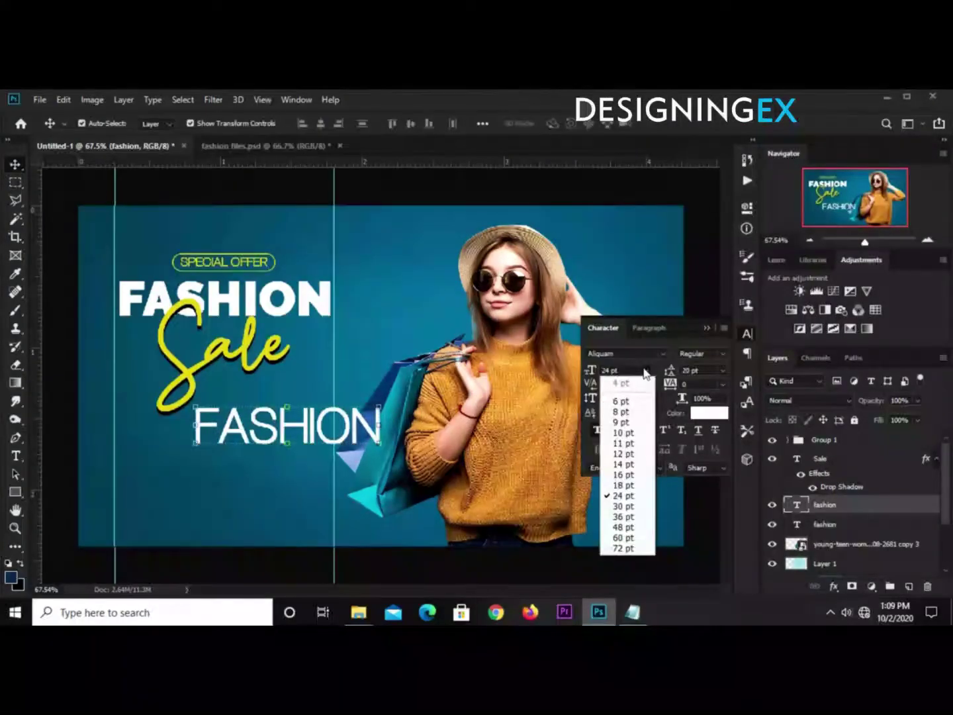
pyautogui.click(630, 443)
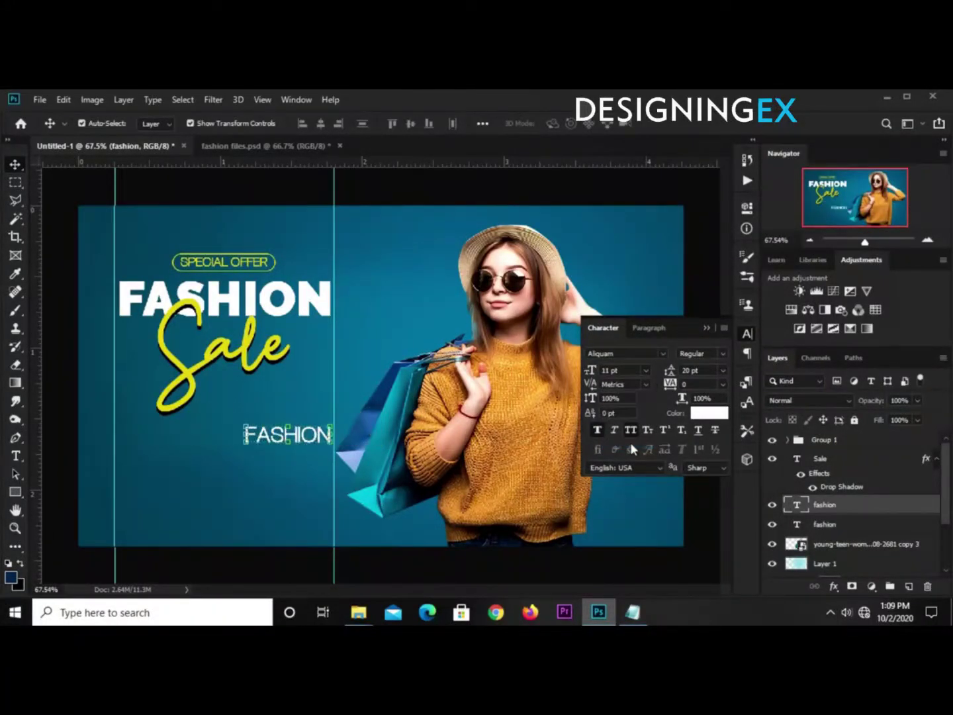
pyautogui.click(615, 371)
pyautogui.moveTo(625, 372); pyautogui.dragTo(586, 372)
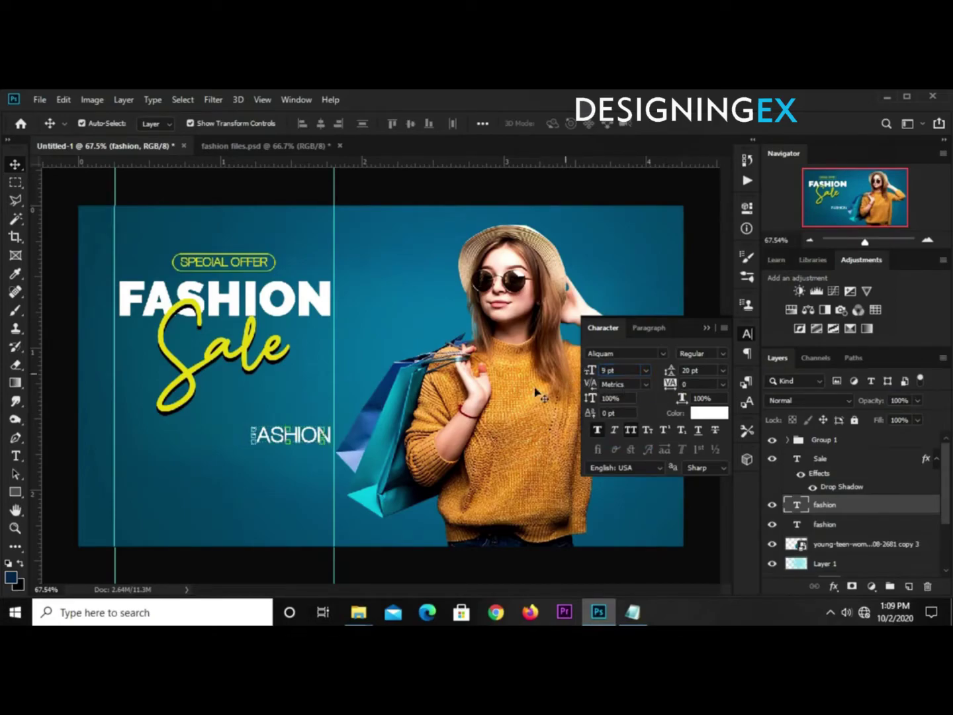
# Step: Replace the lower "FASHION" copy's wording with "GET UP TO"
pyautogui.click(17, 460)
pyautogui.click(86, 456)
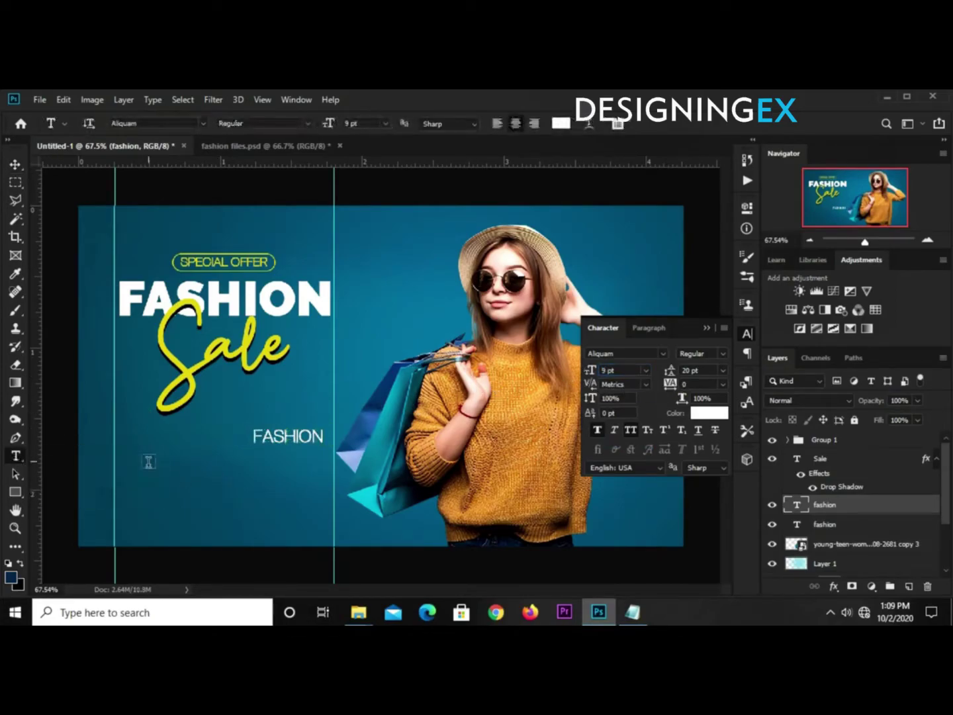
pyautogui.click(271, 432)
pyautogui.hotkey('ctrl', 'a')
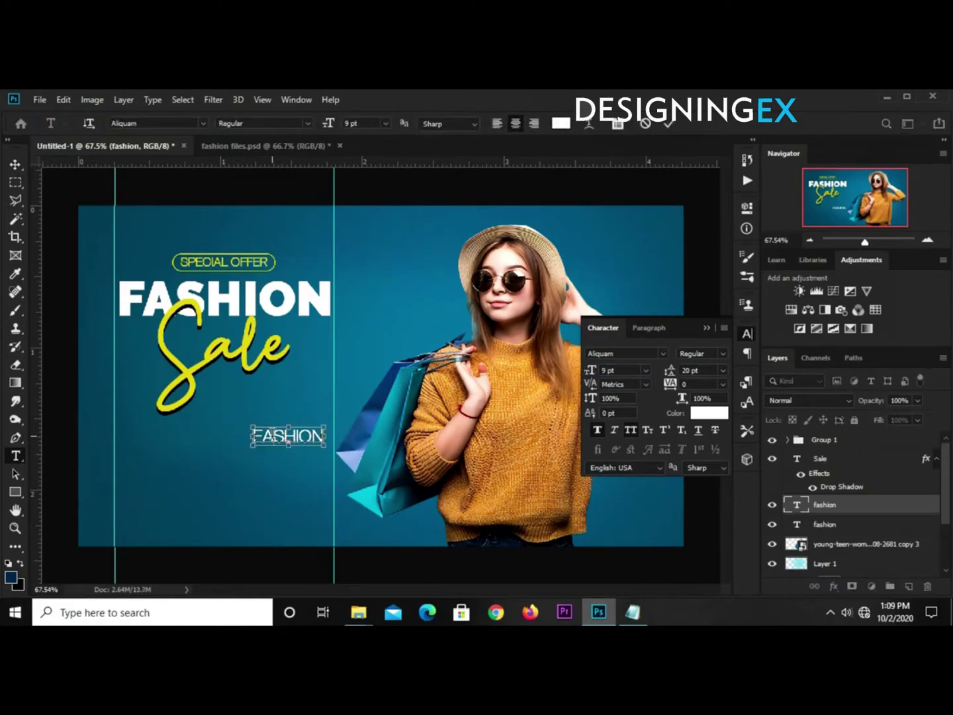
pyautogui.write('GET UP TO')
pyautogui.click(669, 124)
# Step: Move the "GET UP TO" text beneath the end of "Sale" and bring its layer to the top of the layer stack
pyautogui.press('v')
pyautogui.moveTo(299, 431); pyautogui.dragTo(255, 390)
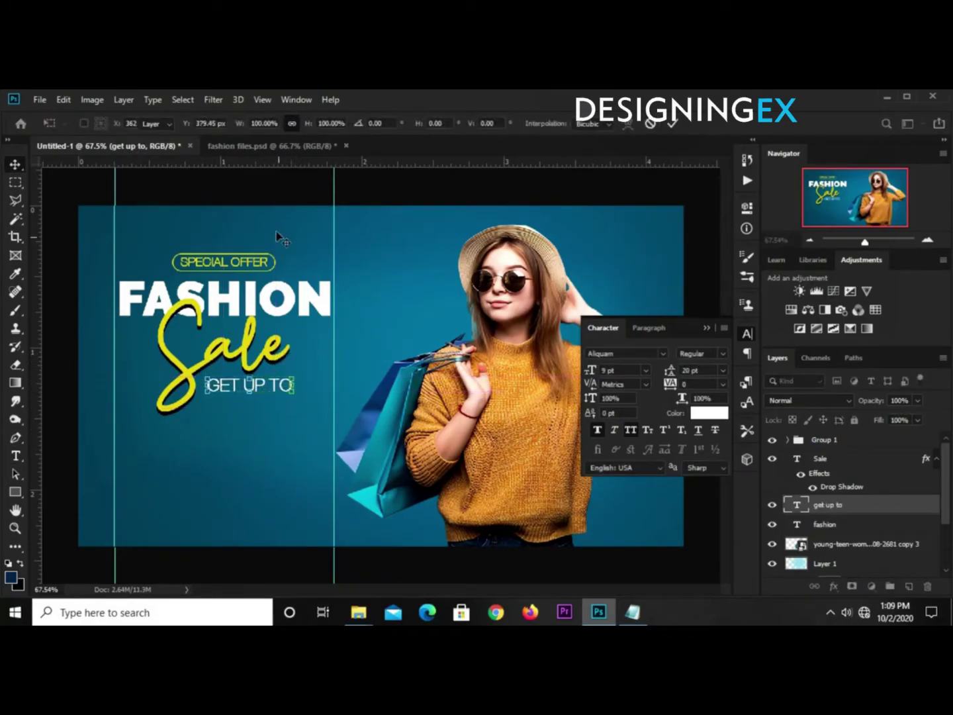
pyautogui.click(272, 192)
pyautogui.click(254, 417)
pyautogui.click(268, 390)
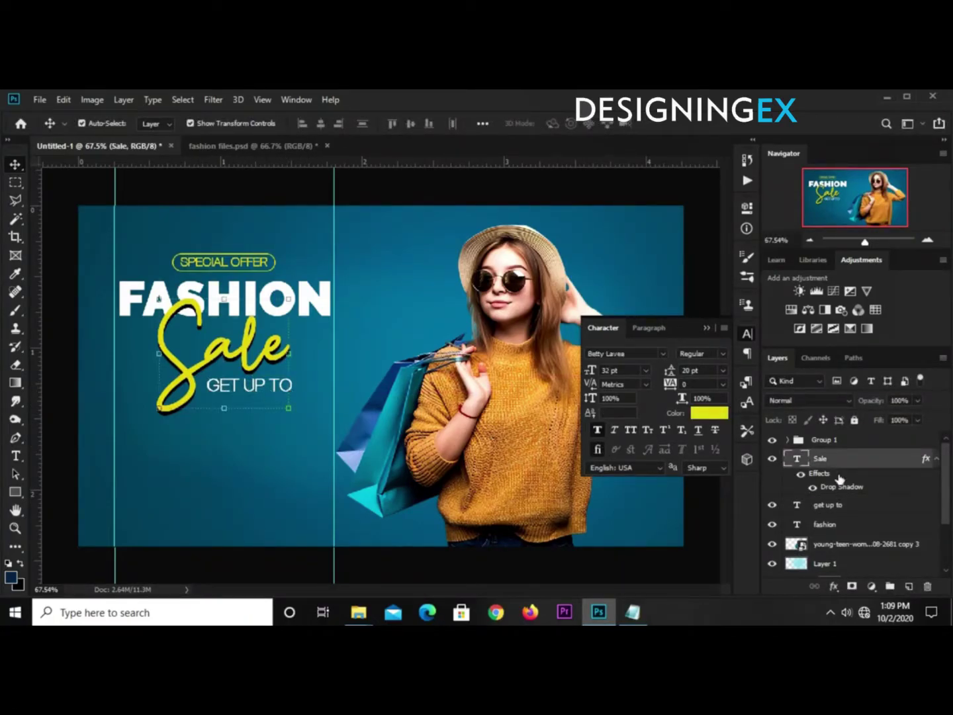
pyautogui.moveTo(842, 506); pyautogui.dragTo(833, 432)
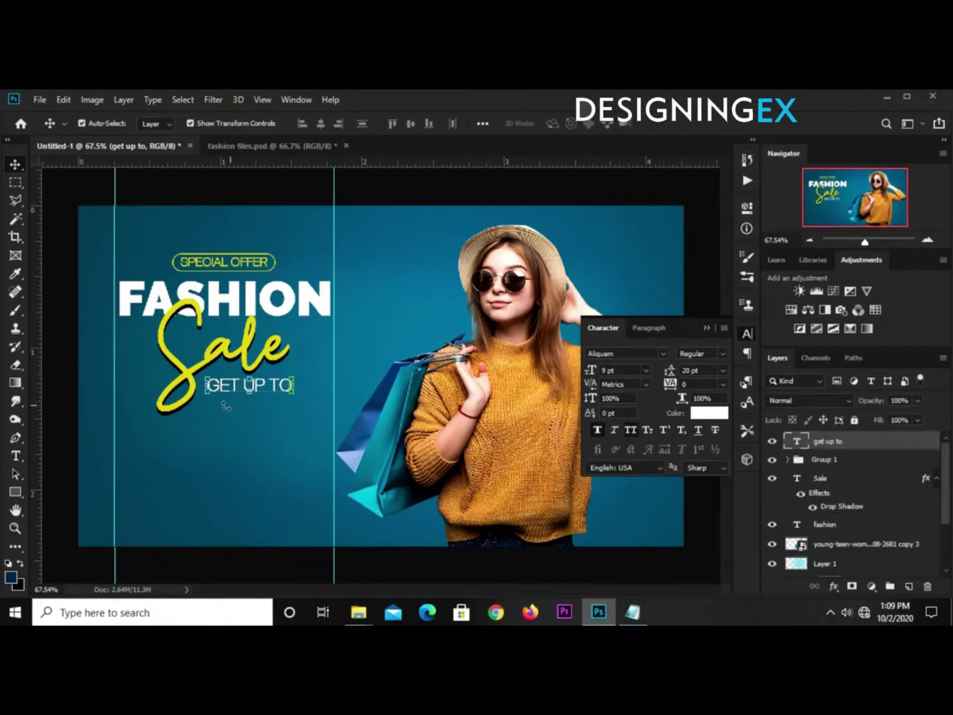
# Step: Duplicate the "GET UP TO" text directly below the original and nudge the copy slightly down
pyautogui.moveTo(212, 395); pyautogui.dragTo(229, 407)
pyautogui.press('Return')
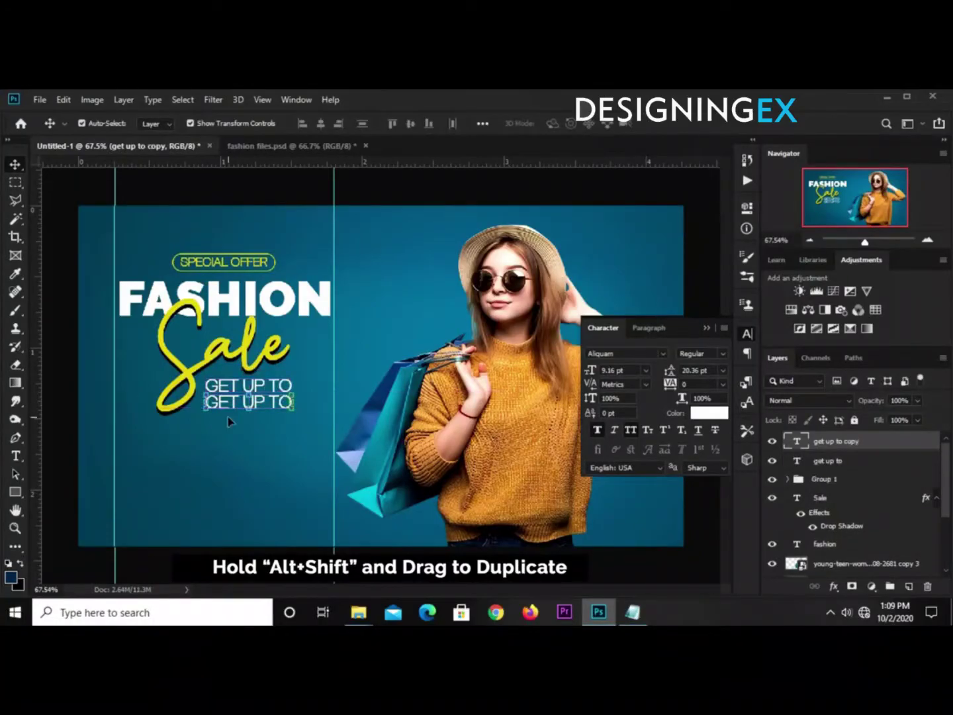
pyautogui.press('Down')
pyautogui.press('Down')
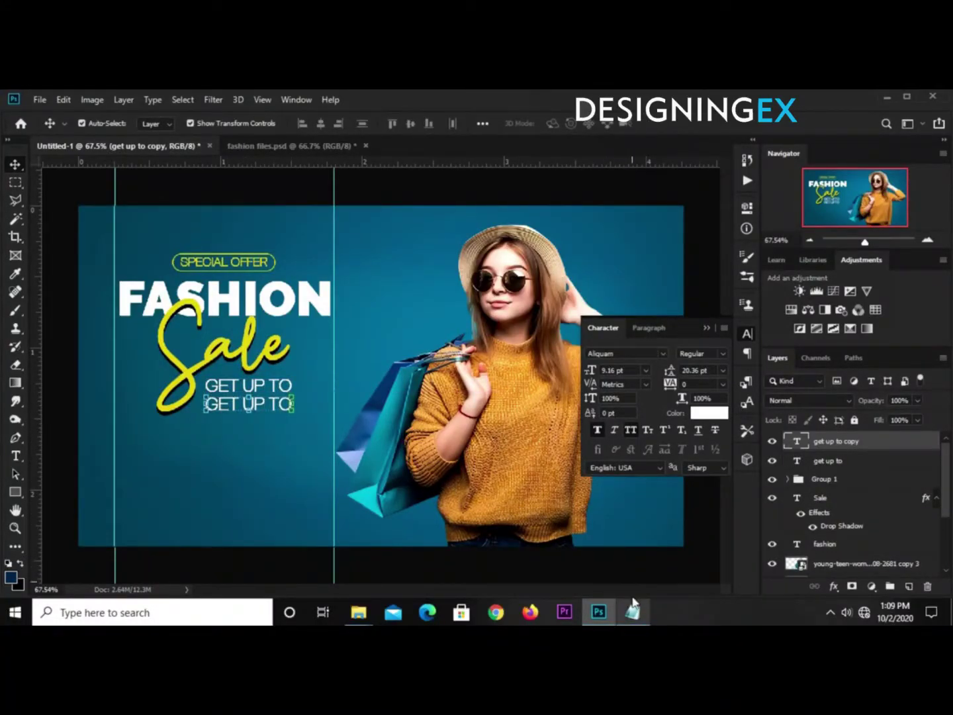
# Step: Copy the line "50% off" from the Notepad notes and return to the Photoshop banner
pyautogui.click(632, 611)
pyautogui.moveTo(538, 486); pyautogui.dragTo(491, 488)
pyautogui.rightClick(502, 493)
pyautogui.click(545, 321)
pyautogui.click(543, 192)
# Step: Replace the lower "GET UP TO" copy's wording with the copied "50% off" line
pyautogui.click(17, 456)
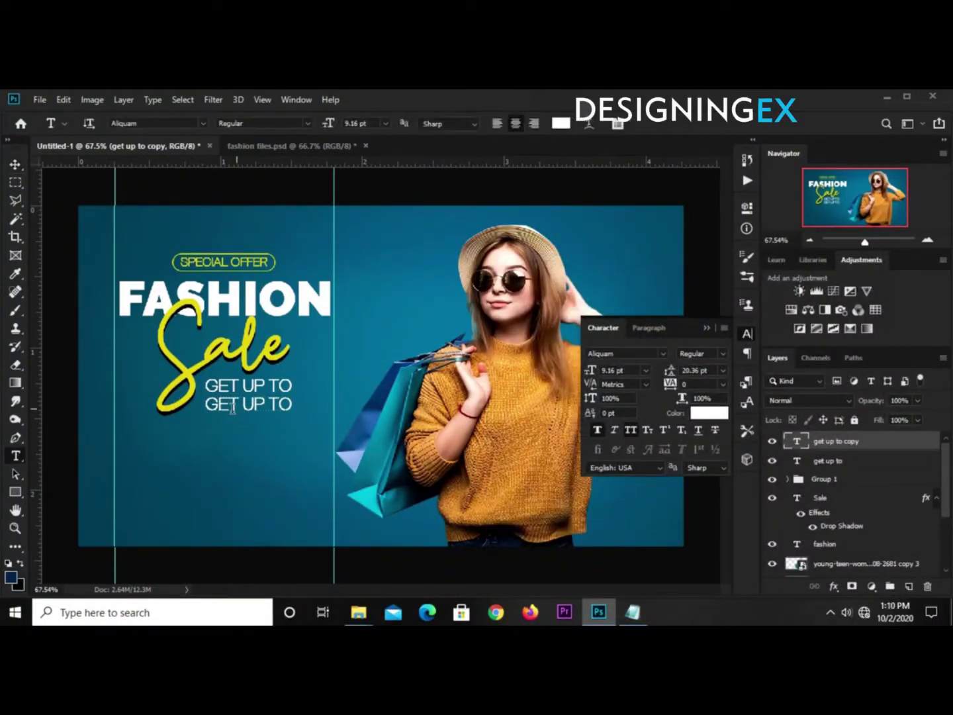
pyautogui.click(239, 405)
pyautogui.hotkey('ctrl', 'a')
pyautogui.hotkey('ctrl', 'v')
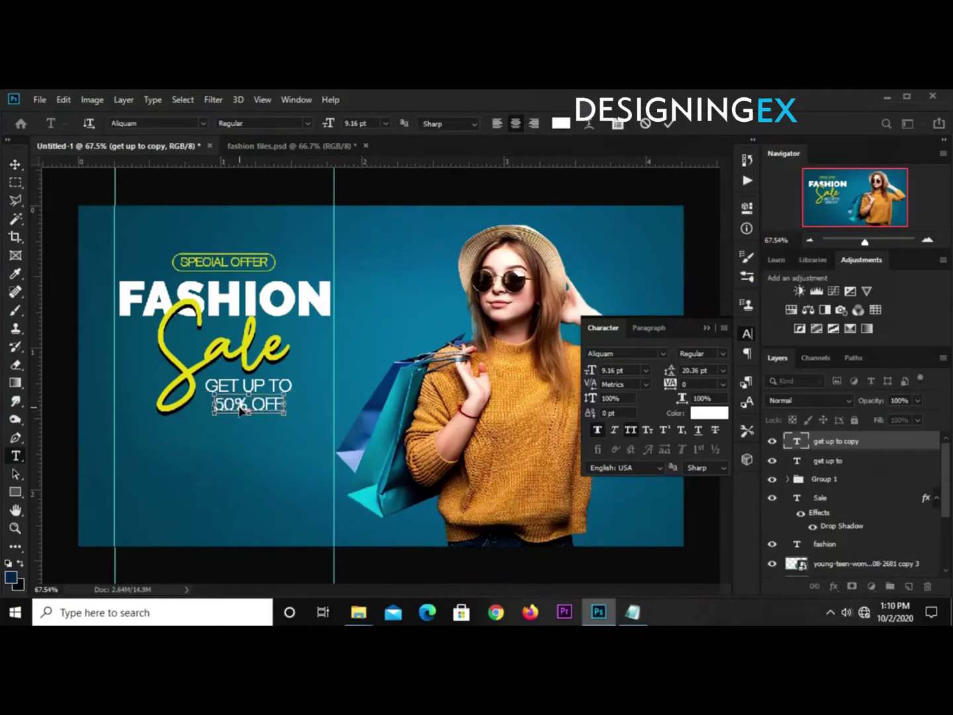
pyautogui.click(670, 125)
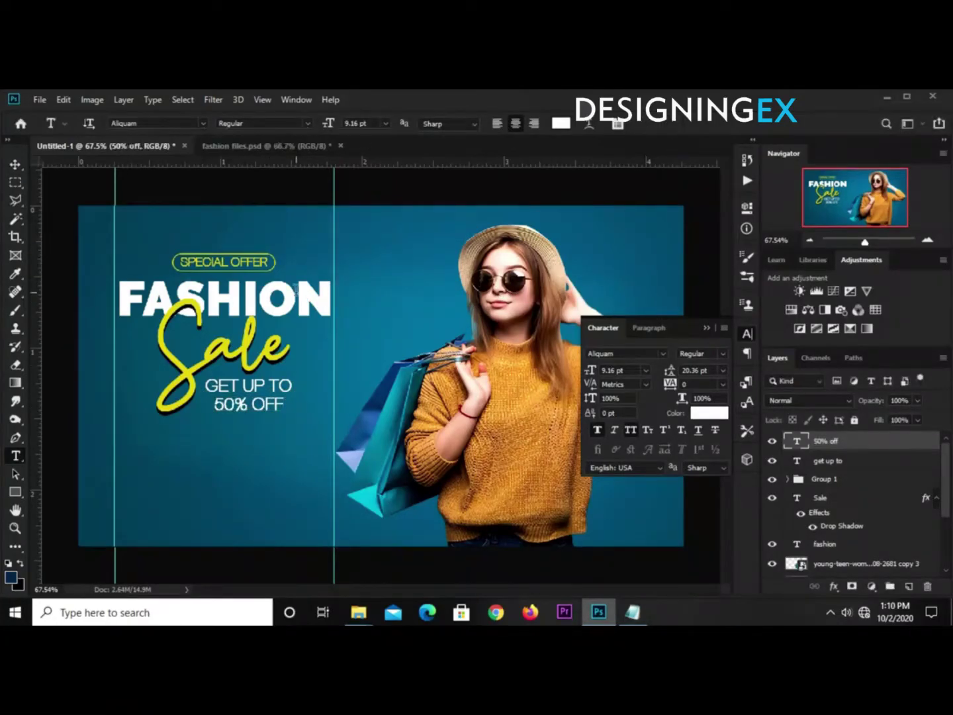
# Step: Scale the "50% OFF" text up to about 11.44 pt, matching the width of "GET UP TO", and collapse the character settings
pyautogui.press('v')
pyautogui.moveTo(268, 411); pyautogui.dragTo(295, 414)
pyautogui.hotkey('ctrl', 't')
pyautogui.press('Return')
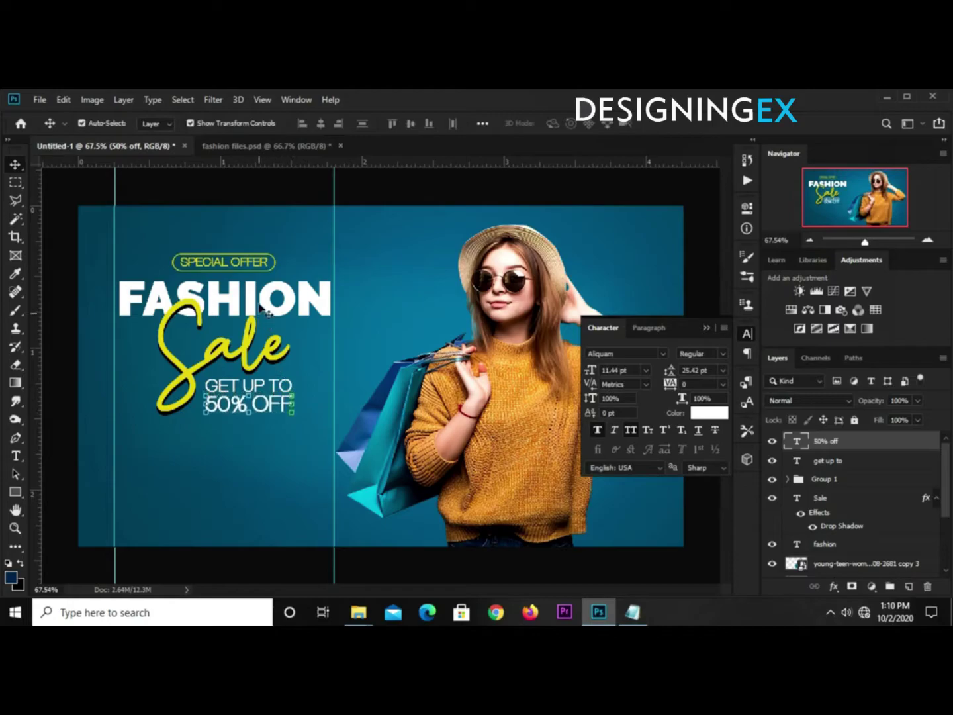
pyautogui.click(258, 409)
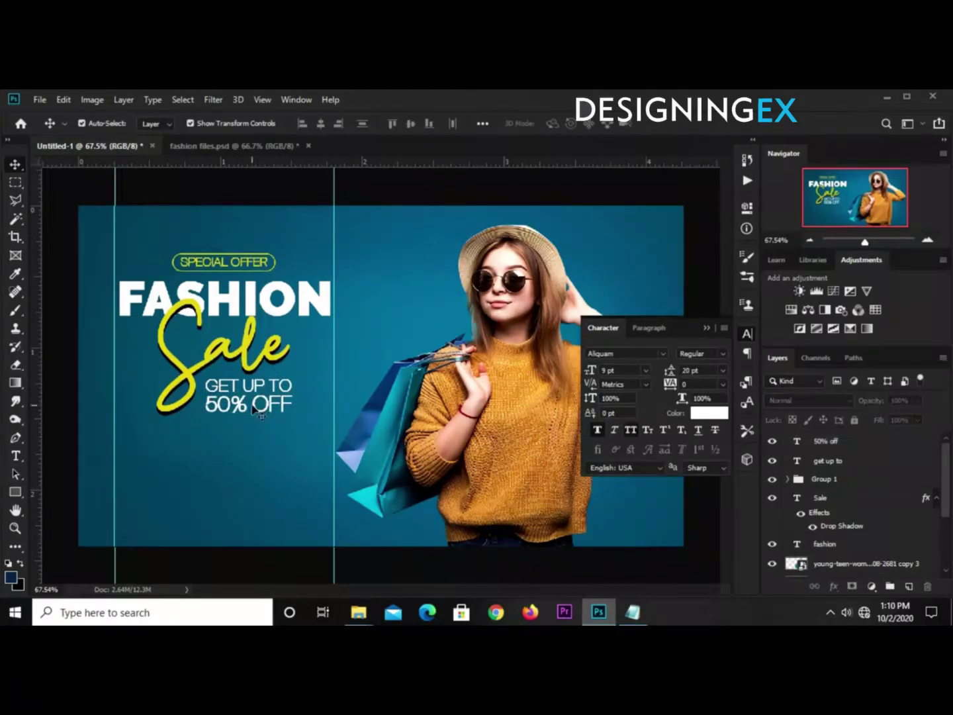
pyautogui.click(254, 408)
pyautogui.click(276, 185)
pyautogui.click(706, 328)
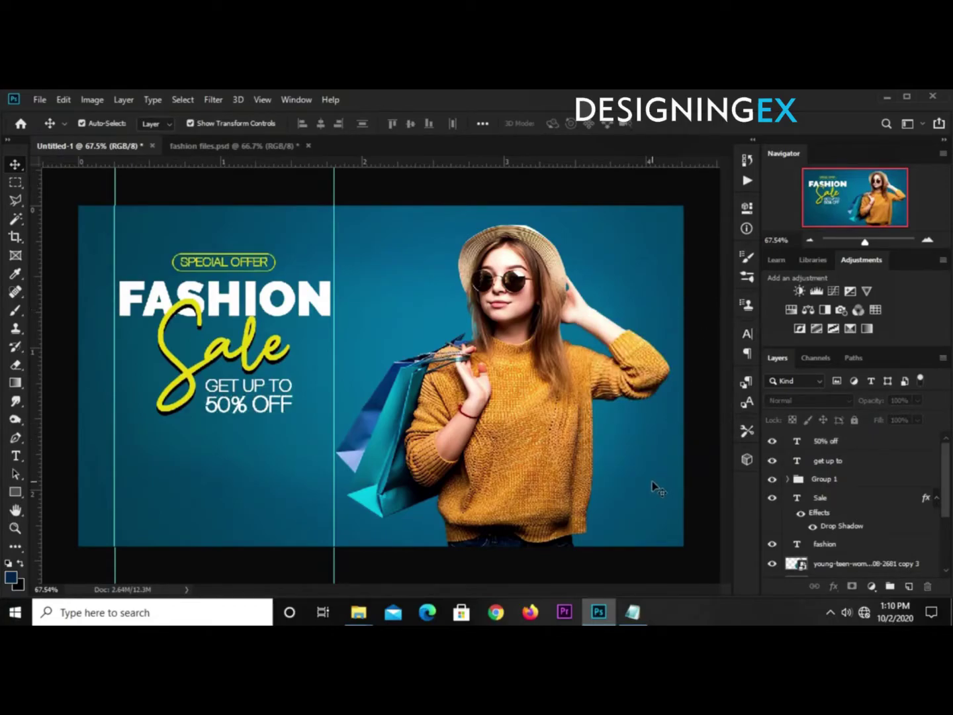
# Step: Bring the Lorem ipsum paragraph from fashion files.psd into the banner and place it below "50% OFF" between the two guides
pyautogui.click(228, 146)
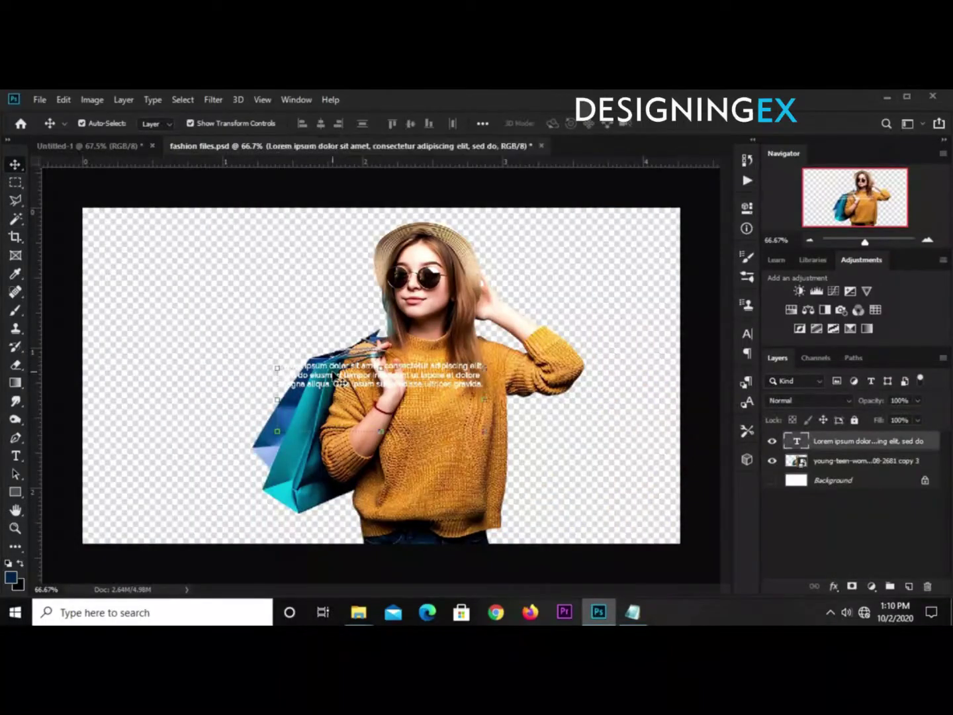
pyautogui.click(115, 147)
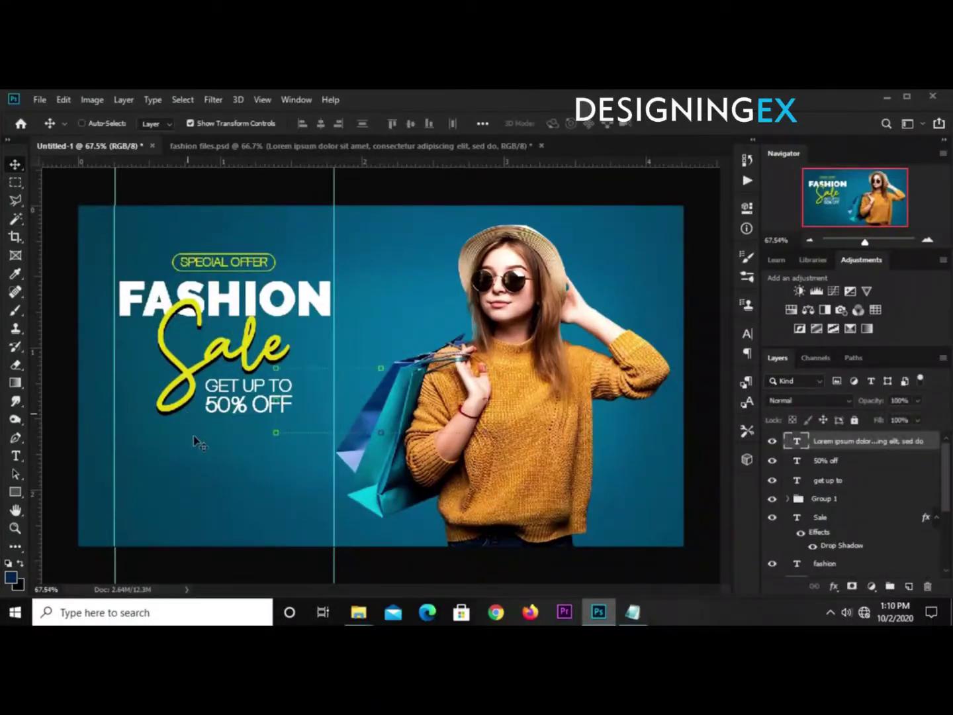
pyautogui.hotkey('ctrl', 't')
pyautogui.moveTo(308, 415); pyautogui.dragTo(229, 458)
pyautogui.press('Return')
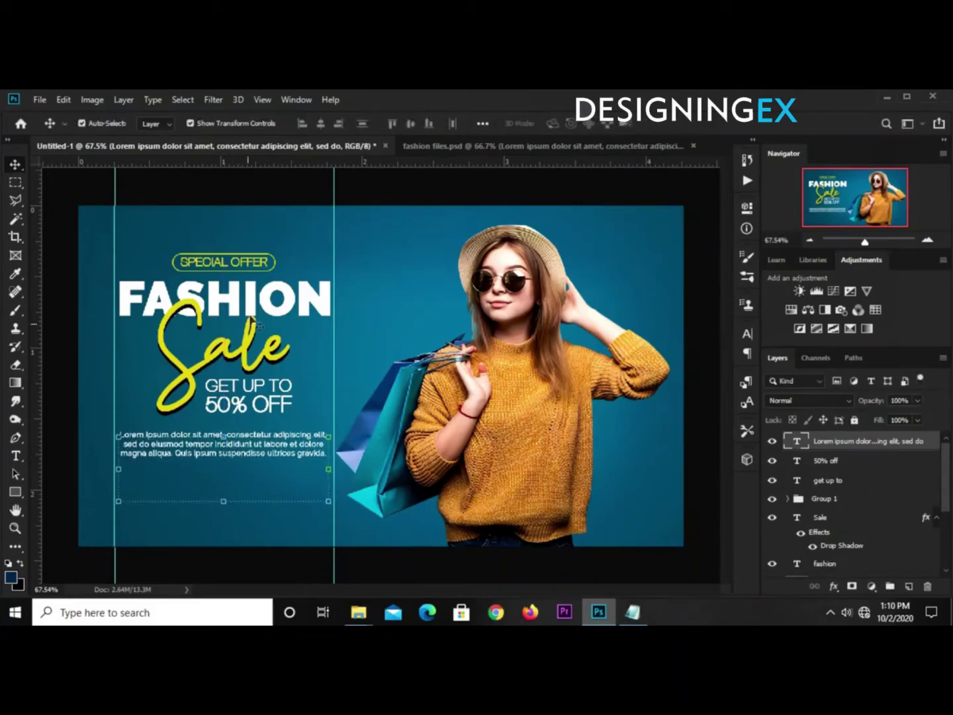
pyautogui.click(236, 197)
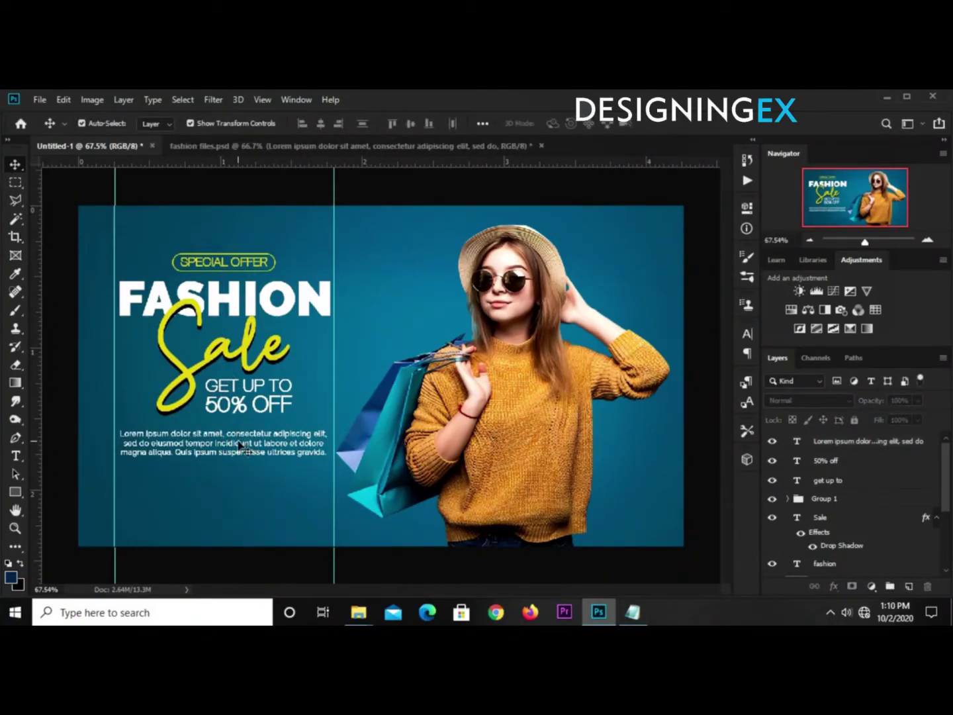
# Step: Draw an unfilled rectangle about 200 by 47 px with a 3 px yellow stroke below the Lorem ipsum paragraph
pyautogui.moveTo(22, 492); pyautogui.dragTo(41, 494)
pyautogui.click(158, 122)
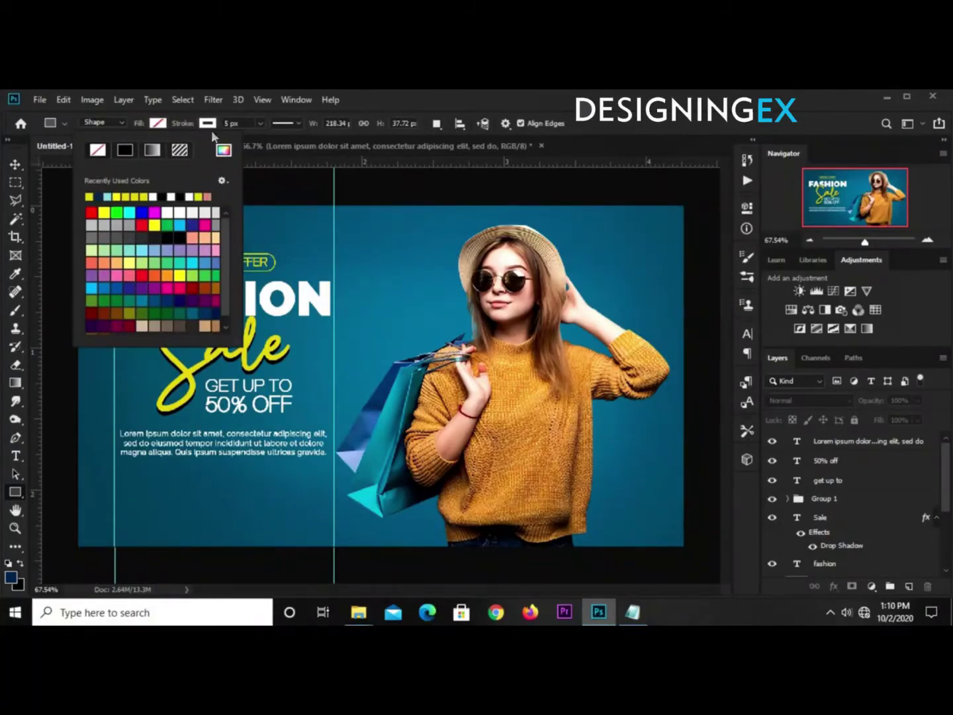
pyautogui.click(211, 125)
pyautogui.click(139, 196)
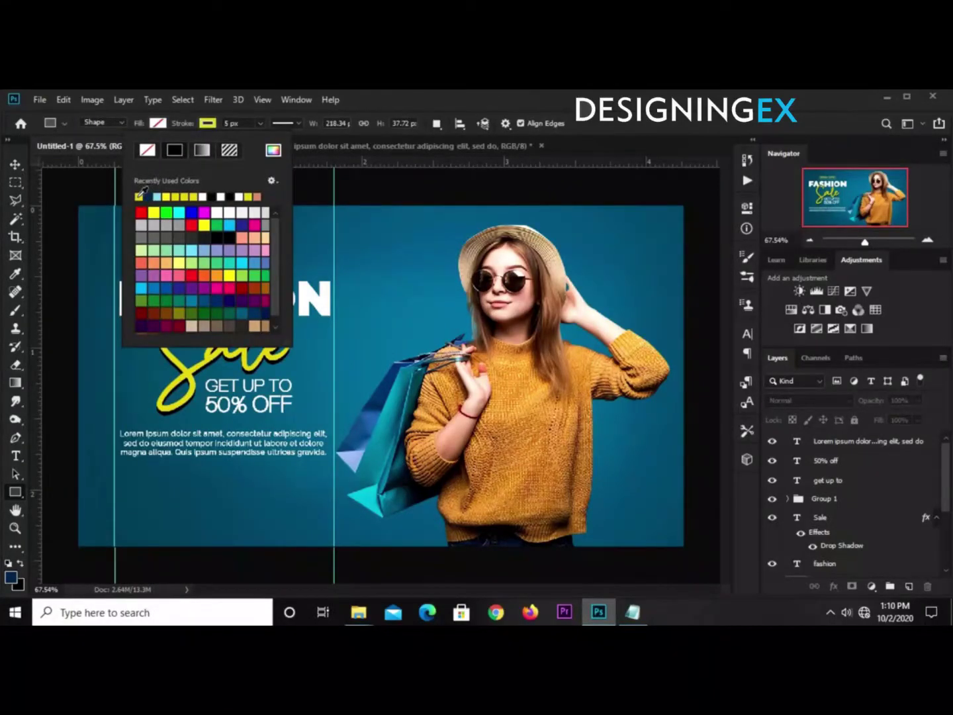
pyautogui.click(242, 123)
pyautogui.write('3')
pyautogui.press('Return')
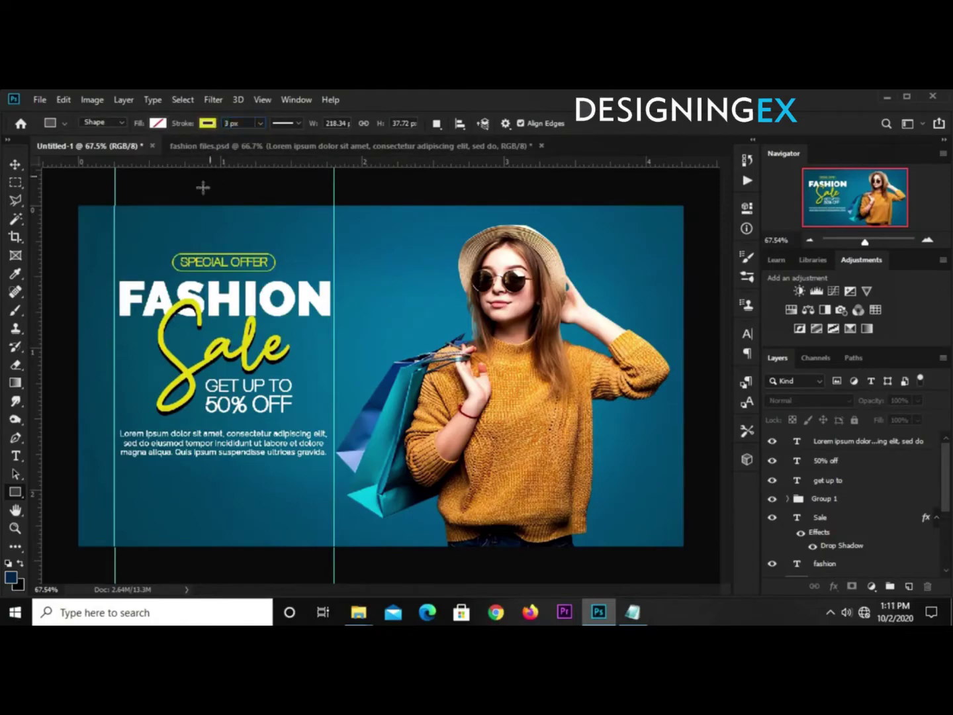
pyautogui.moveTo(148, 473)
pyautogui.mouseDown()
pyautogui.moveTo(257, 501)
pyautogui.moveTo(241, 496)
pyautogui.mouseUp()
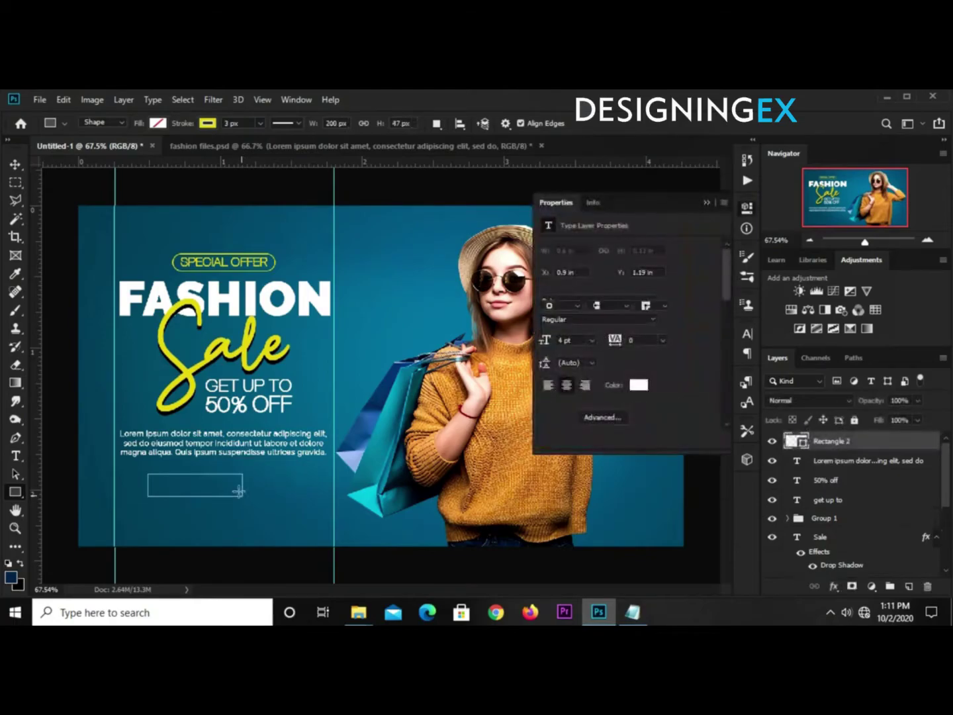
pyautogui.click(705, 201)
pyautogui.press('v')
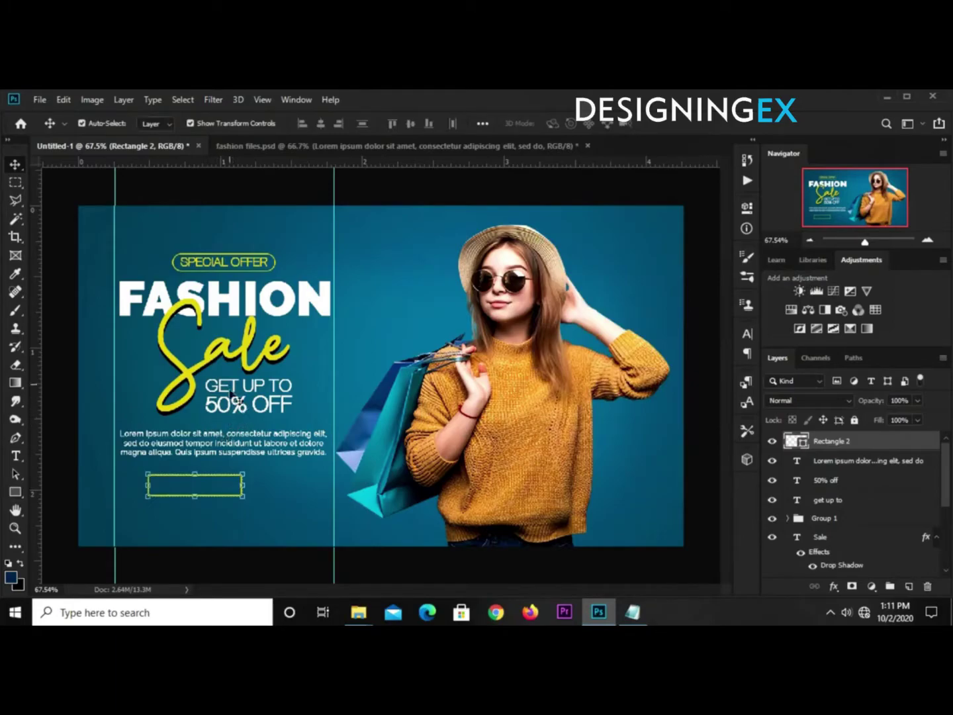
# Step: Duplicate the "SPECIAL OFFER" text below the empty rectangle and copy the line "shop now" from the Notepad notes
pyautogui.click(250, 266)
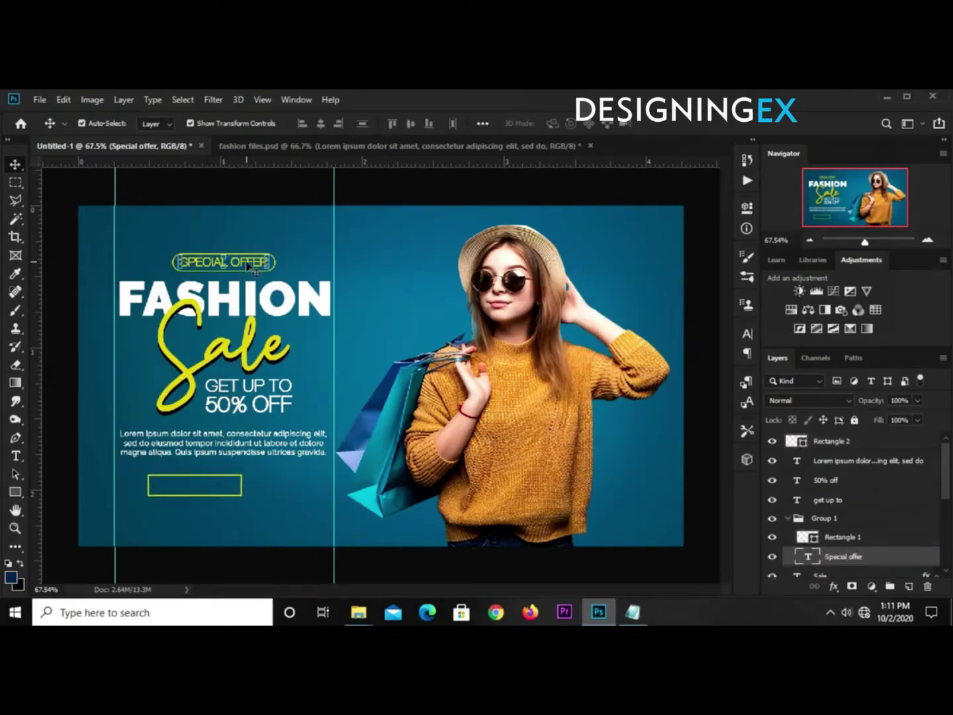
pyautogui.moveTo(250, 265); pyautogui.dragTo(225, 523)
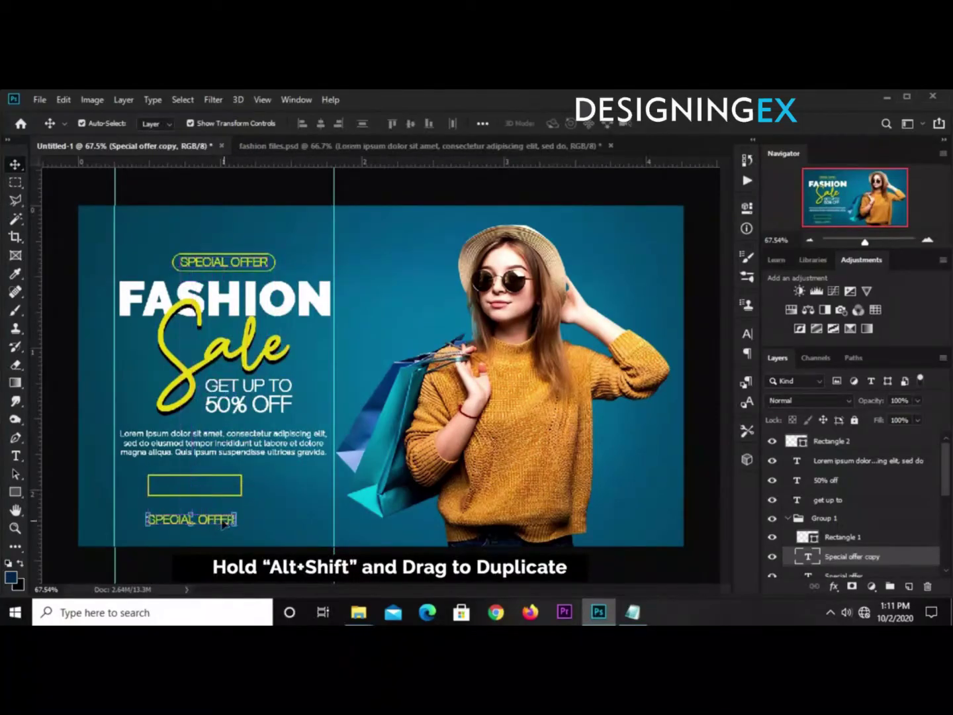
pyautogui.click(551, 497)
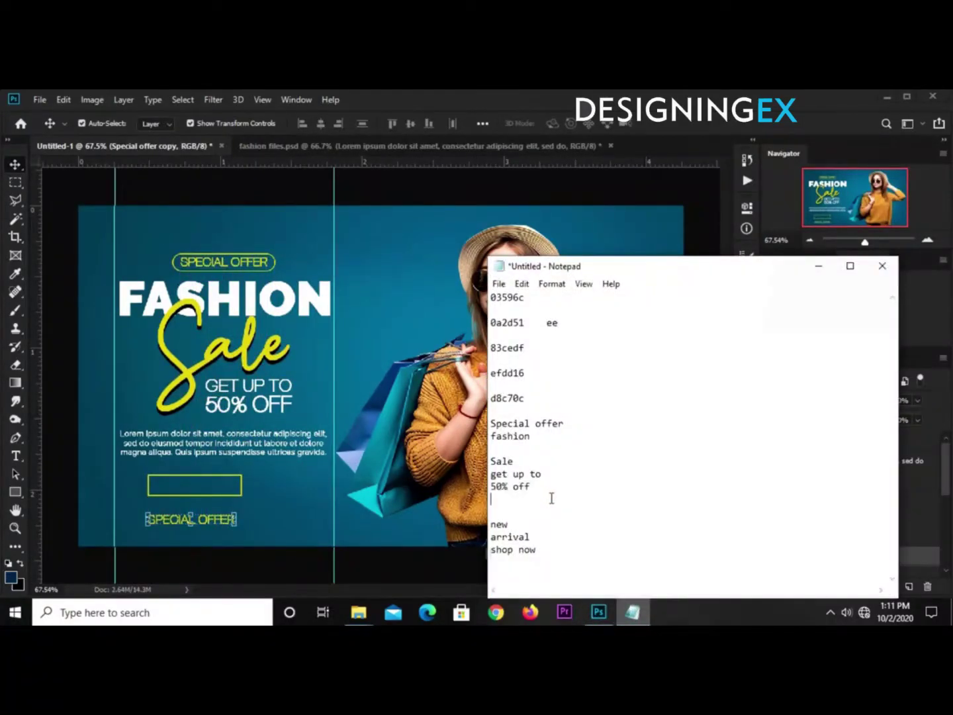
pyautogui.moveTo(543, 550); pyautogui.dragTo(489, 550)
pyautogui.rightClick(527, 556)
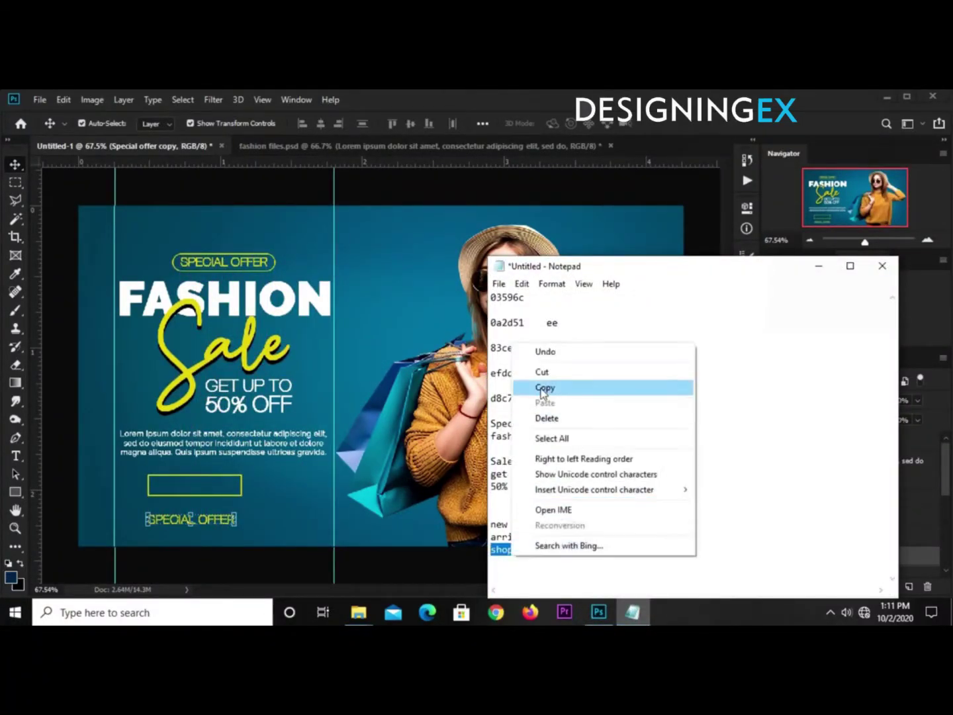
pyautogui.click(545, 389)
pyautogui.click(490, 197)
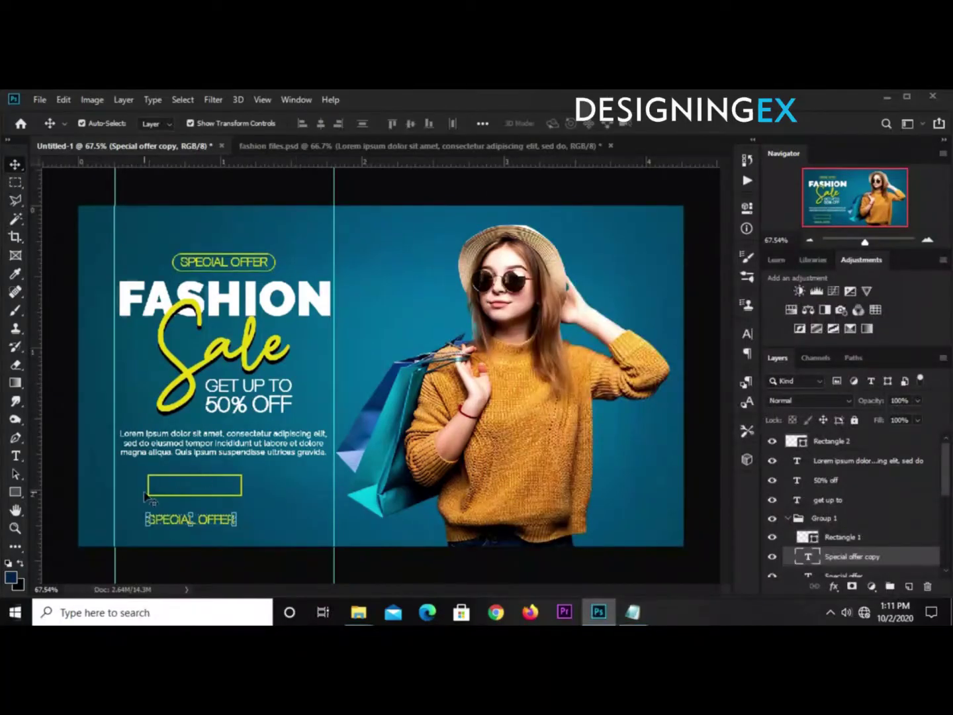
# Step: Replace the lower "SPECIAL OFFER" copy's wording with the copied "shop now" line
pyautogui.click(15, 455)
pyautogui.click(158, 522)
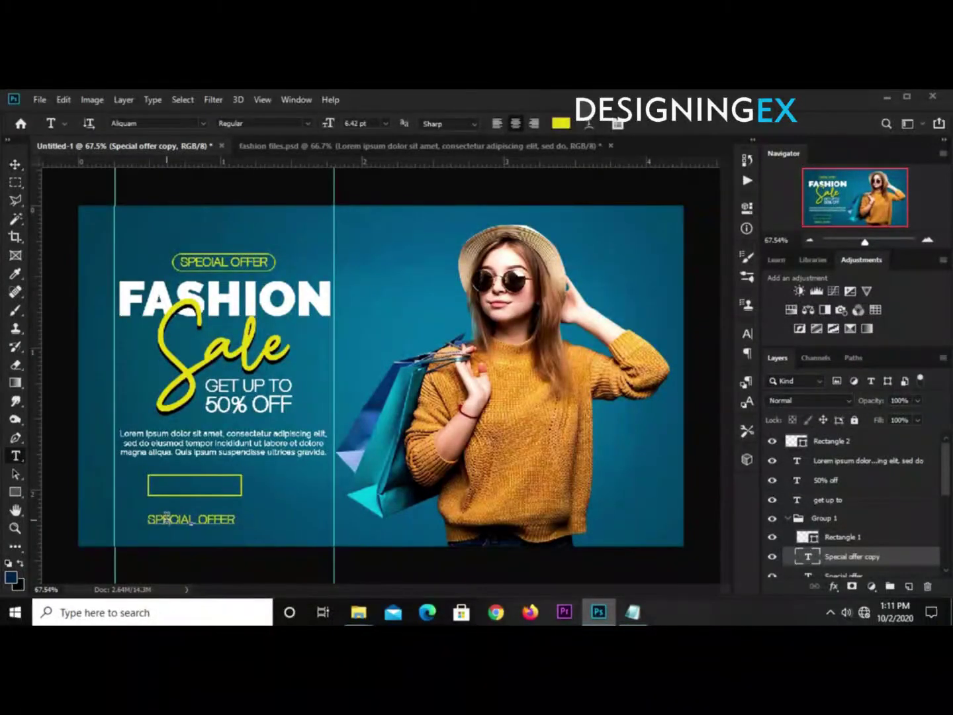
pyautogui.hotkey('ctrl', 'a')
pyautogui.hotkey('ctrl', 'v')
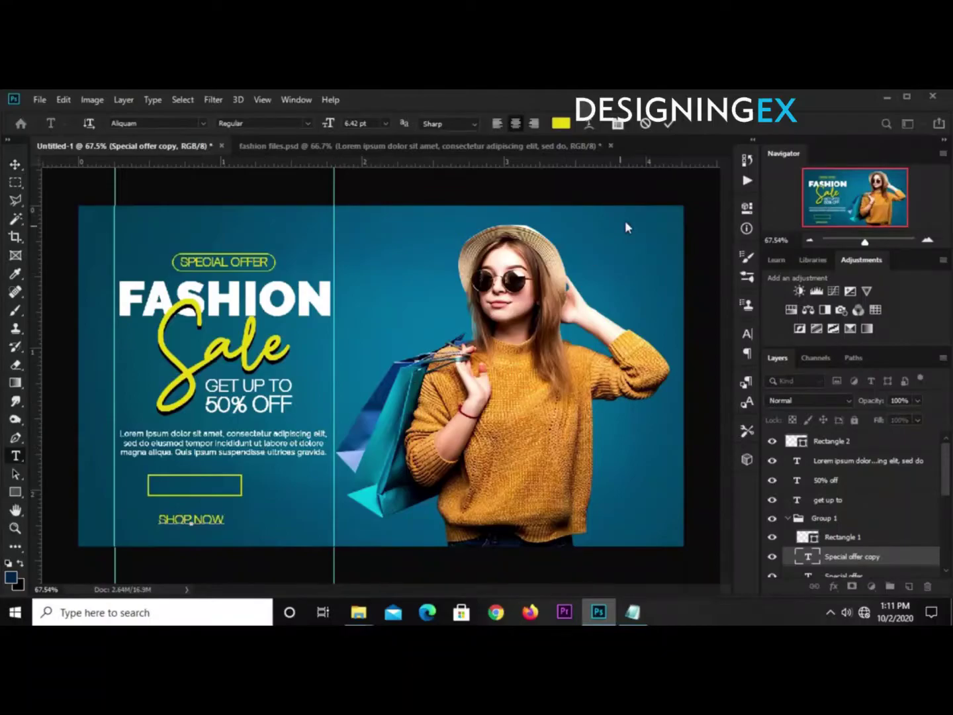
pyautogui.click(669, 123)
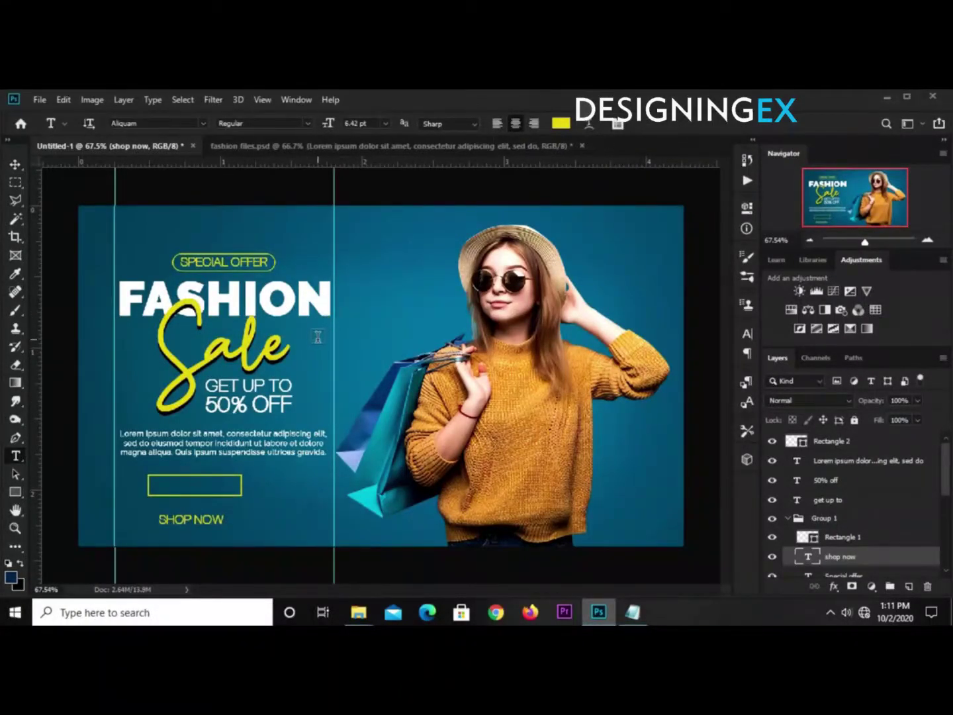
# Step: Enlarge the "SHOP NOW" text to about 123% and fit it inside the yellow rectangle
pyautogui.press('v')
pyautogui.moveTo(229, 510); pyautogui.dragTo(208, 491)
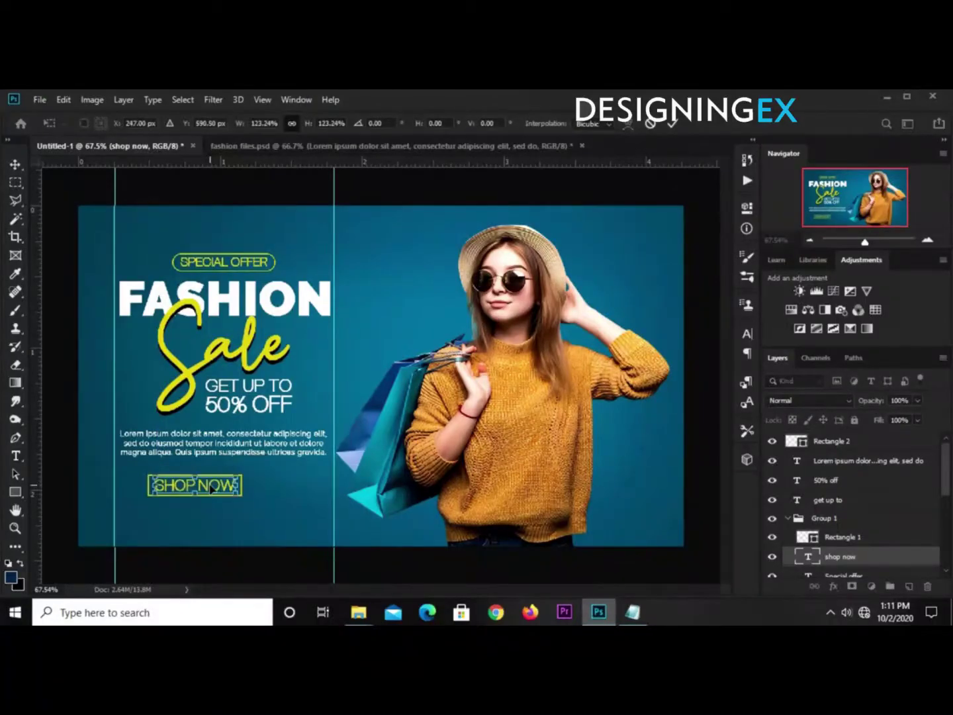
pyautogui.press('Return')
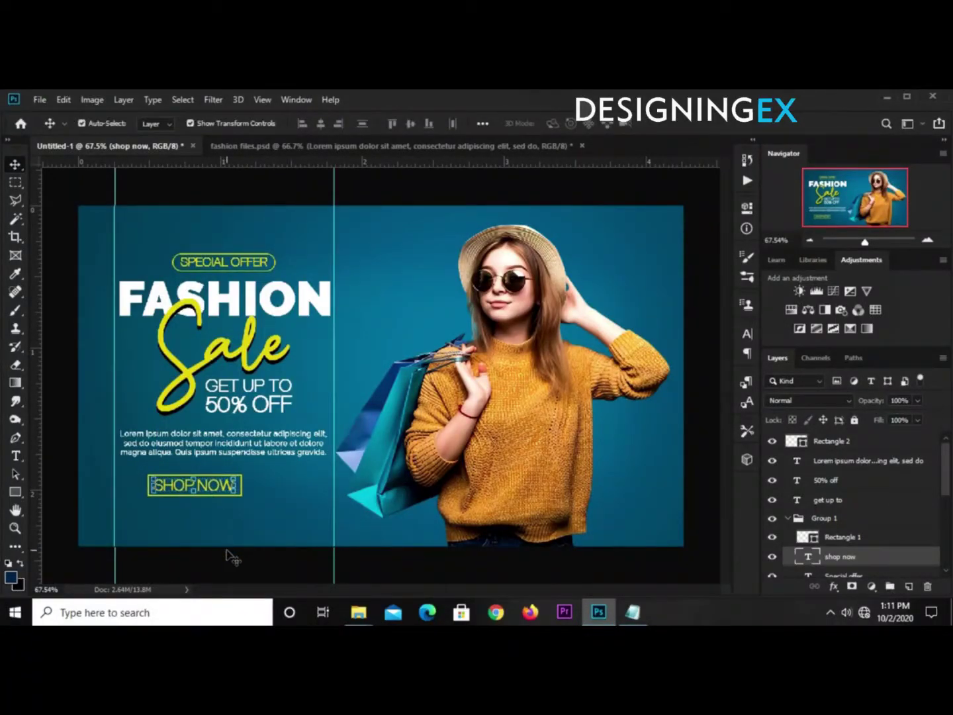
pyautogui.click(229, 563)
pyautogui.click(229, 496)
# Step: Move the Rectangle 1 and "shop now" layers out of Group 1 to just above the "get up to" layer
pyautogui.click(827, 522)
pyautogui.click(833, 539)
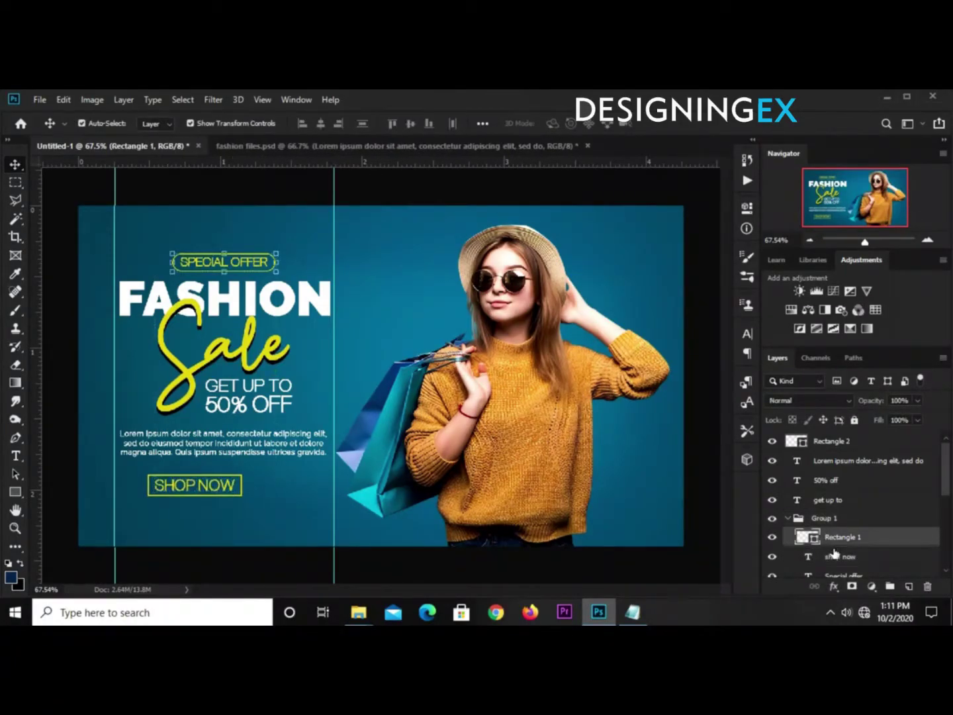
pyautogui.keyDown('shift'); pyautogui.click(841, 556); pyautogui.keyUp('shift')
pyautogui.moveTo(844, 553); pyautogui.dragTo(841, 493)
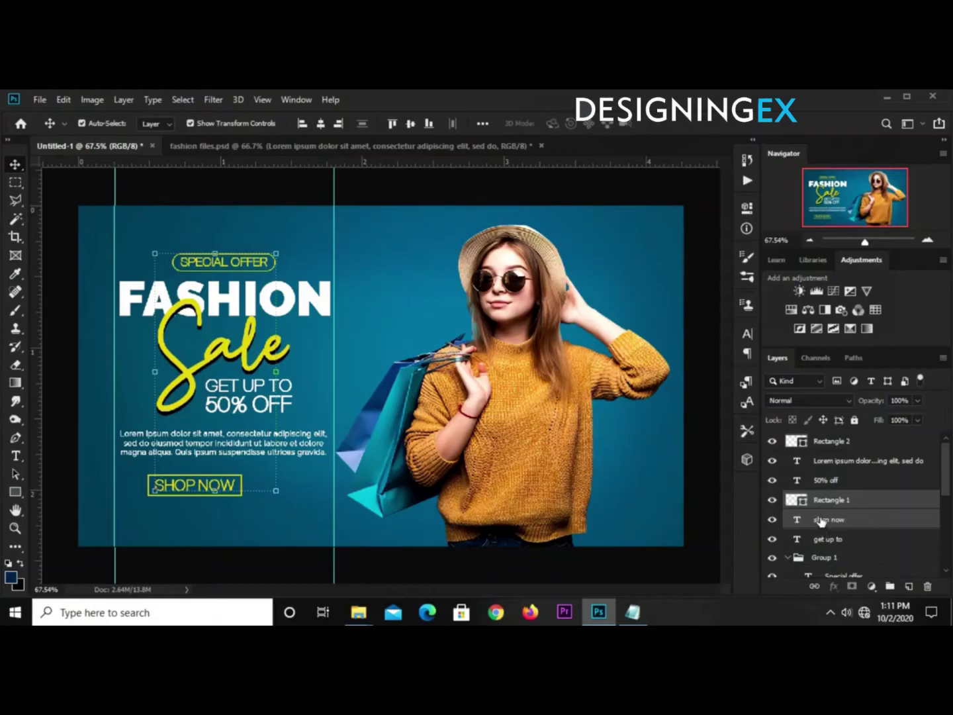
pyautogui.click(686, 566)
pyautogui.click(816, 508)
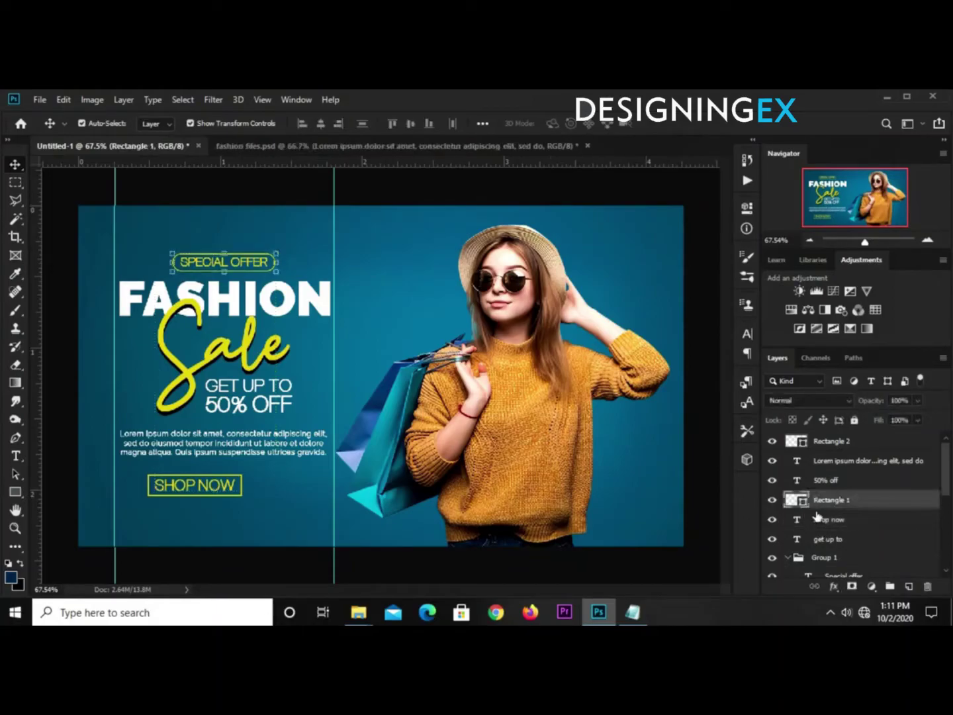
# Step: Group the Rectangle 2 and "shop now" layers together and clear the selection
pyautogui.click(817, 521)
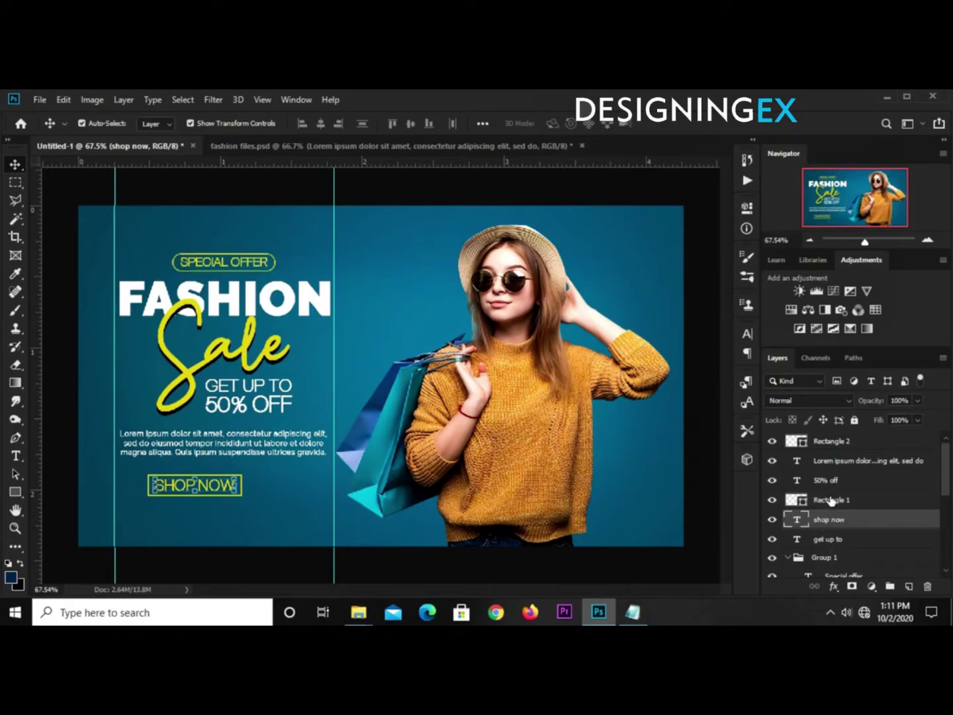
pyautogui.click(837, 446)
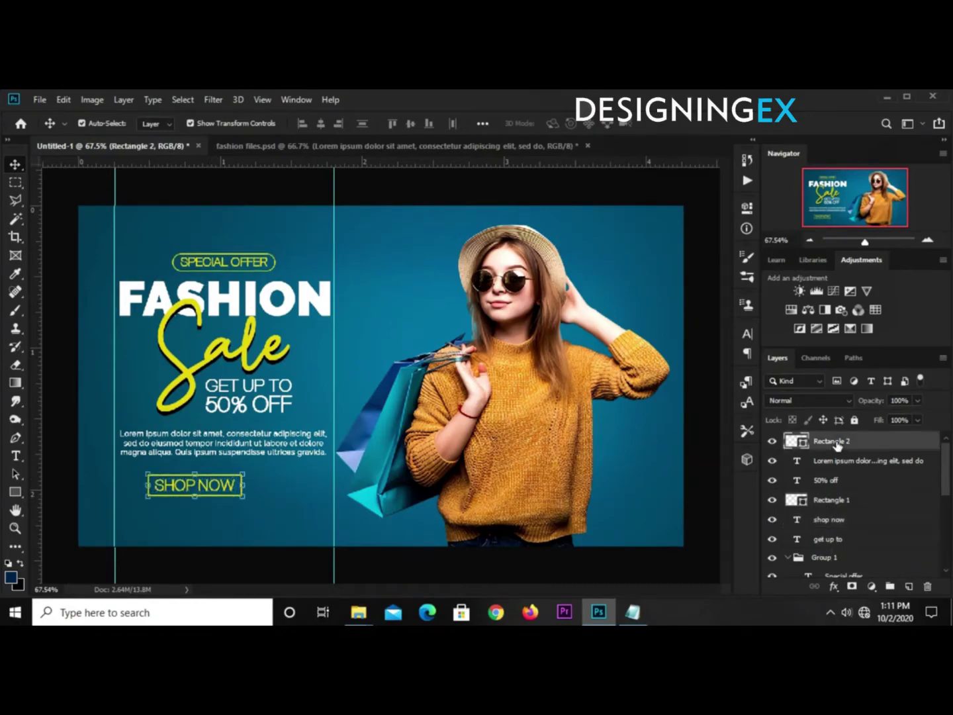
pyautogui.keyDown('ctrl'); pyautogui.click(836, 522); pyautogui.keyUp('ctrl')
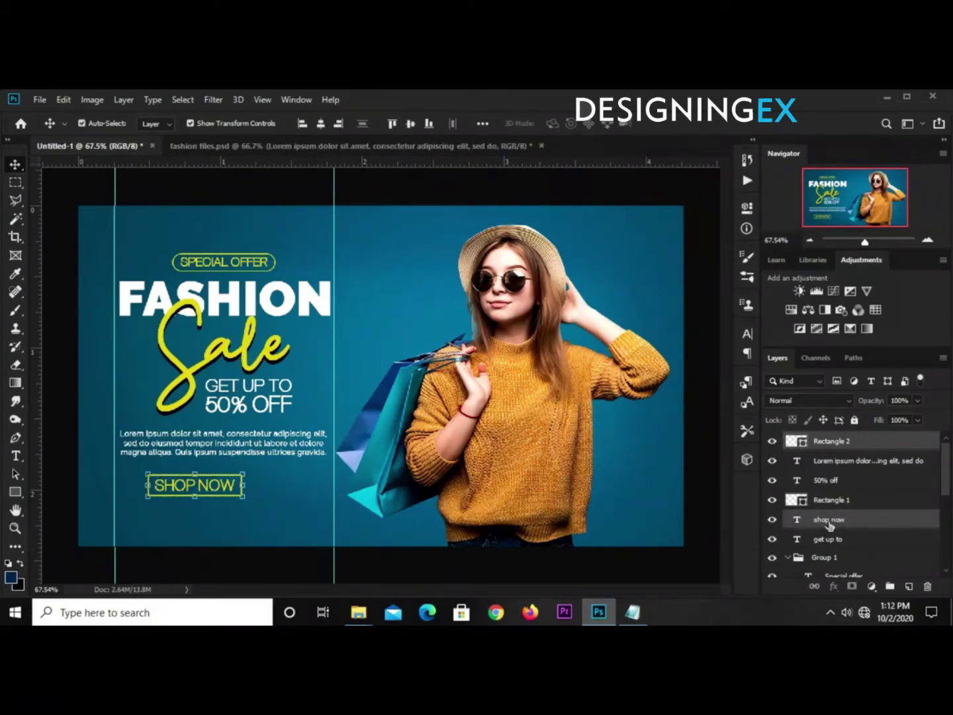
pyautogui.hotkey('ctrl', 'g')
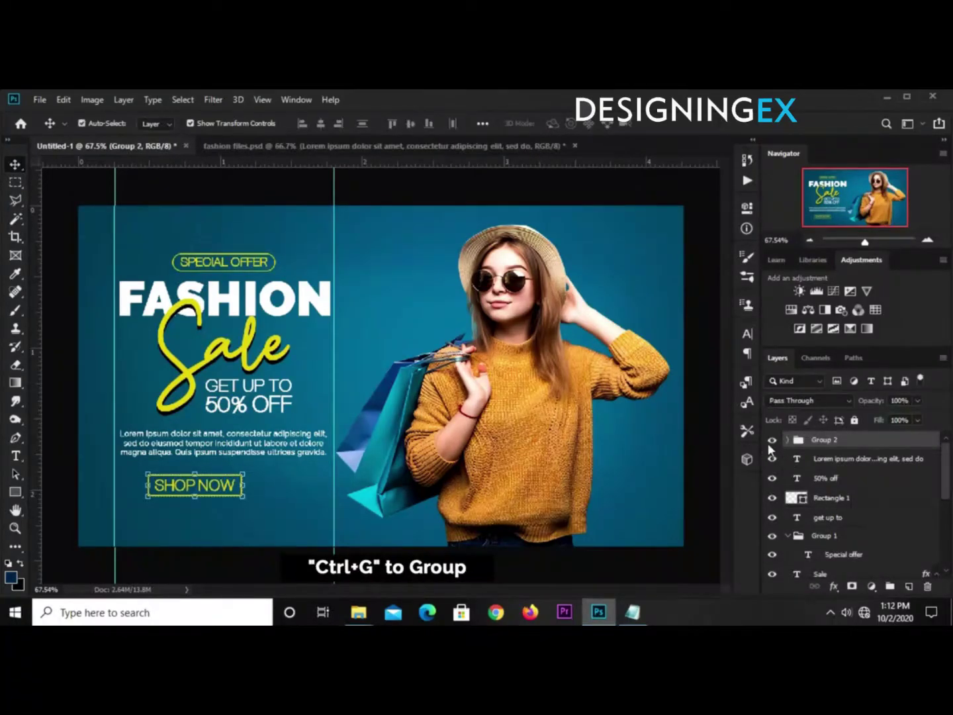
pyautogui.click(771, 439)
pyautogui.click(420, 559)
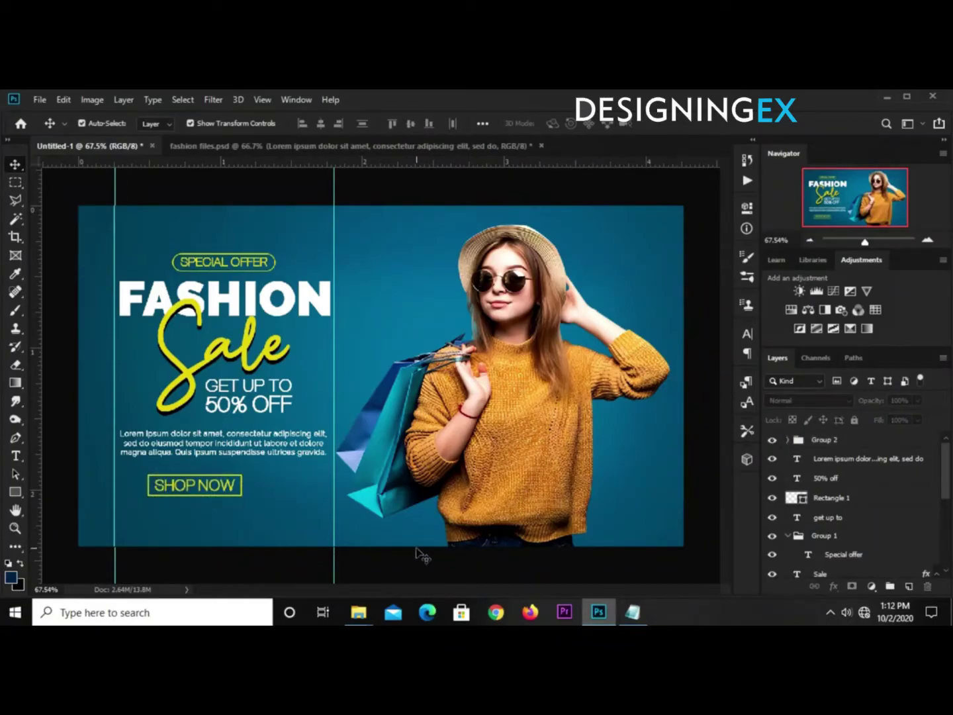
# Step: Copy the colour code efdd16 from the Notepad notes and set it as the Rectangle tool's fill
pyautogui.click(8, 491)
pyautogui.click(43, 489)
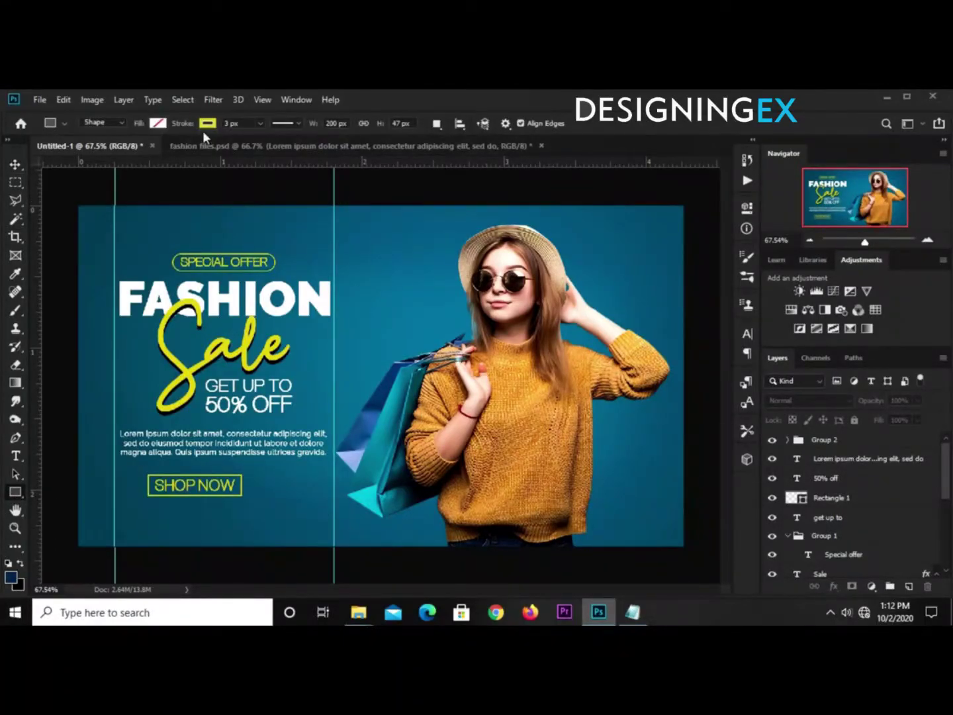
pyautogui.click(159, 122)
pyautogui.click(223, 150)
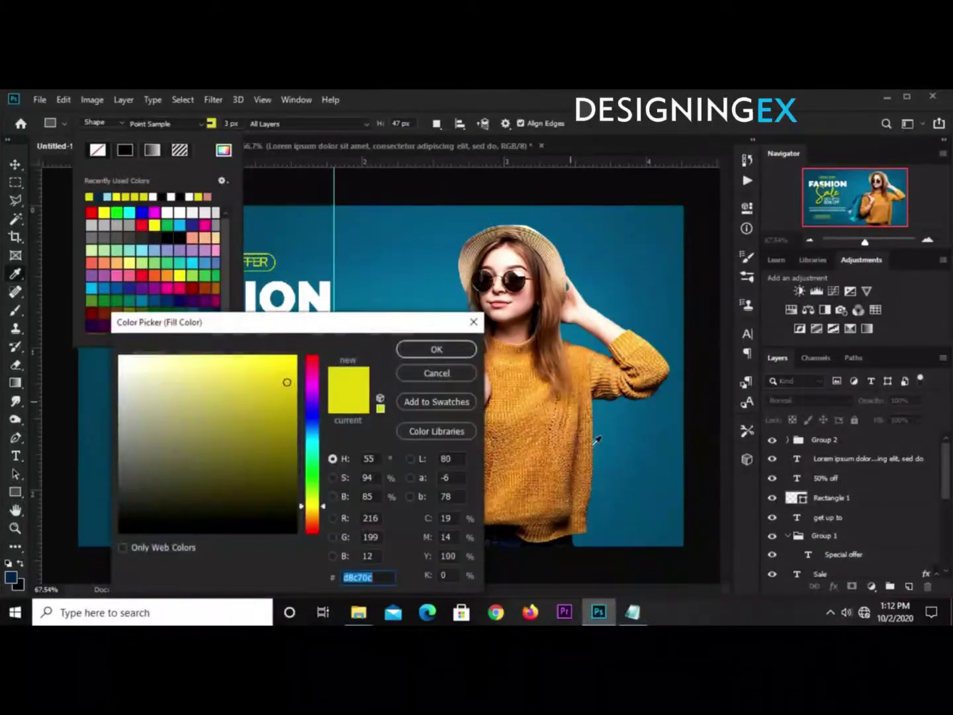
pyautogui.click(632, 611)
pyautogui.moveTo(530, 377); pyautogui.dragTo(490, 377)
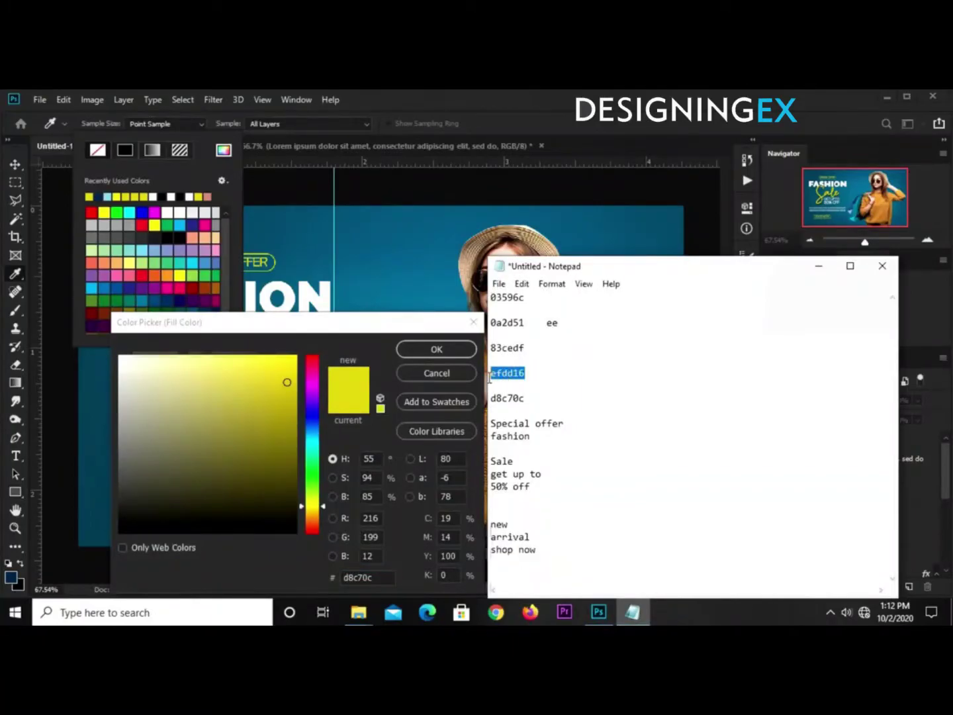
pyautogui.rightClick(495, 374)
pyautogui.click(539, 419)
pyautogui.click(362, 575)
pyautogui.rightClick(362, 575)
pyautogui.click(392, 442)
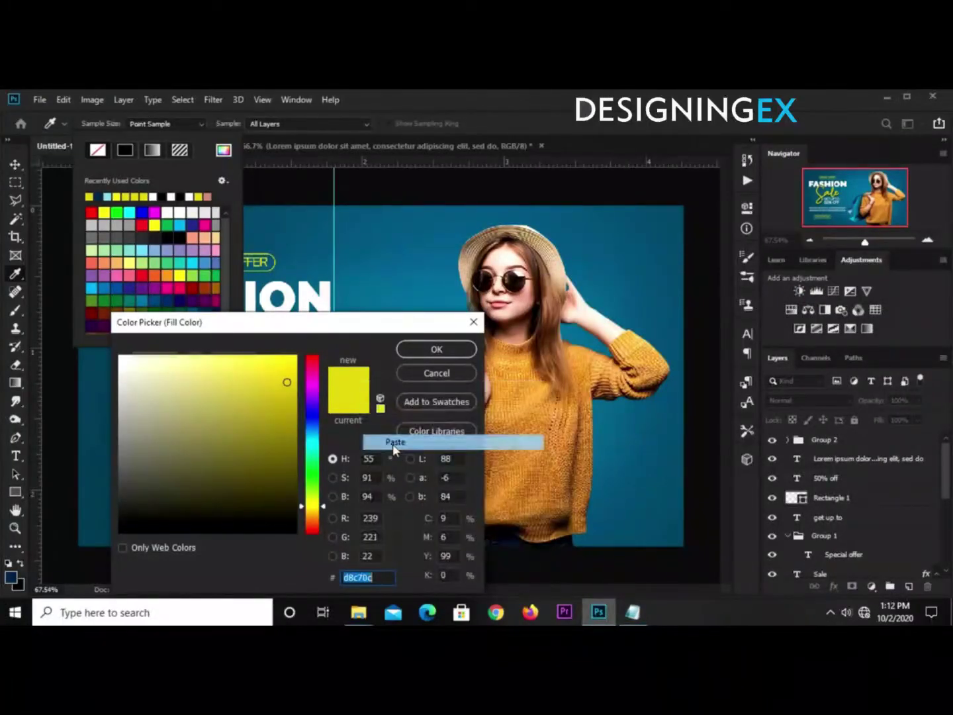
pyautogui.click(436, 349)
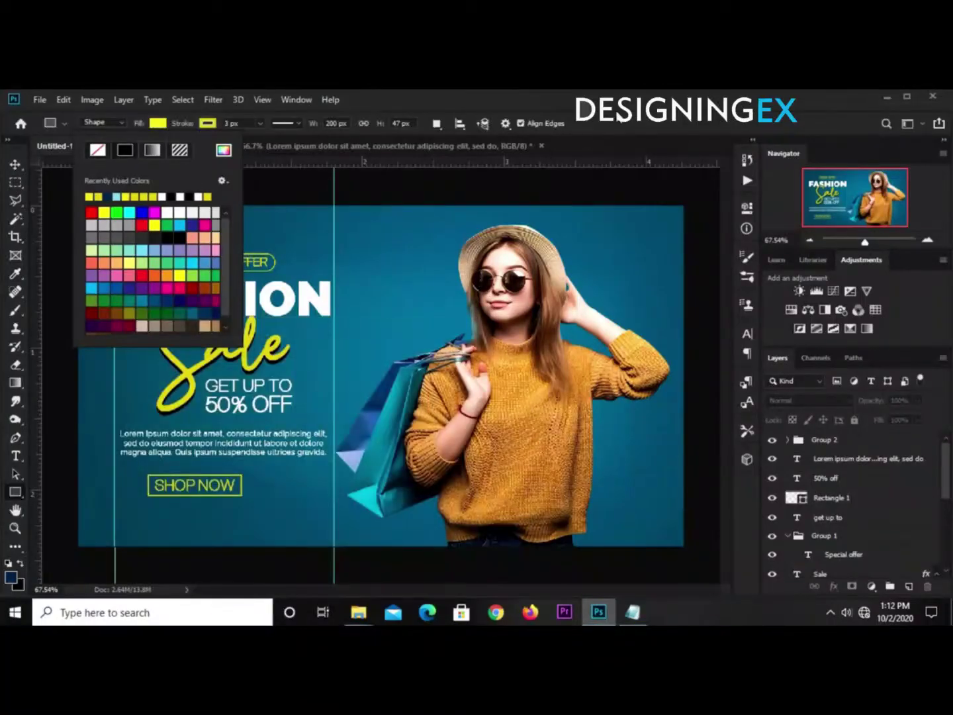
pyautogui.click(456, 200)
# Step: Draw a rectangle about 145 × 212 px across the canvas's upper edge beside the hat and shift it slightly right
pyautogui.moveTo(356, 186); pyautogui.dragTo(425, 285)
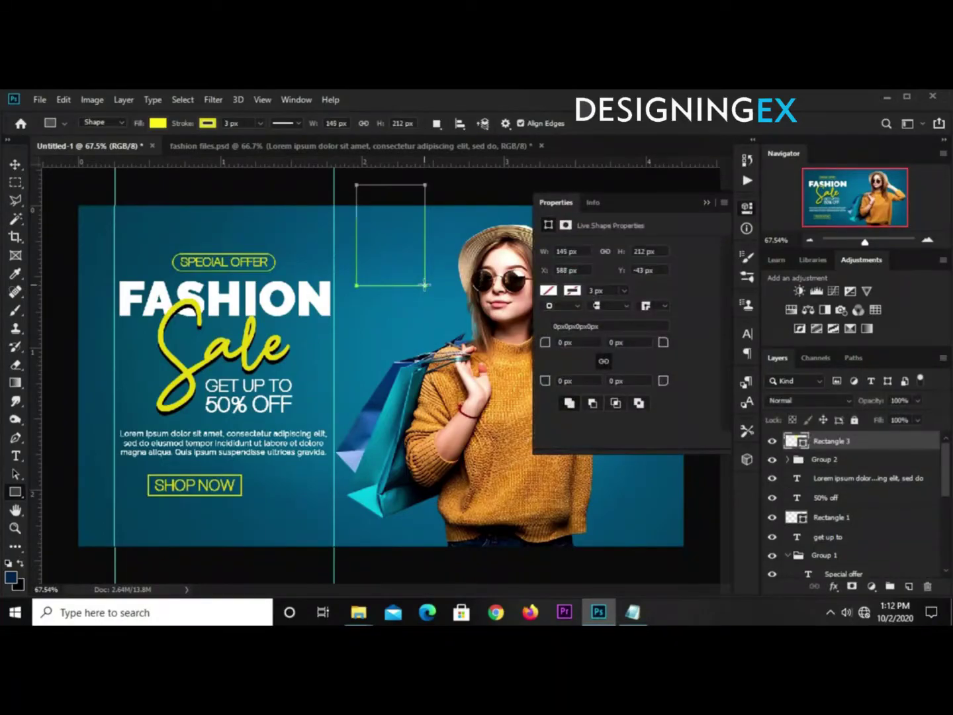
pyautogui.click(707, 201)
pyautogui.press('v')
pyautogui.moveTo(383, 252); pyautogui.dragTo(397, 251)
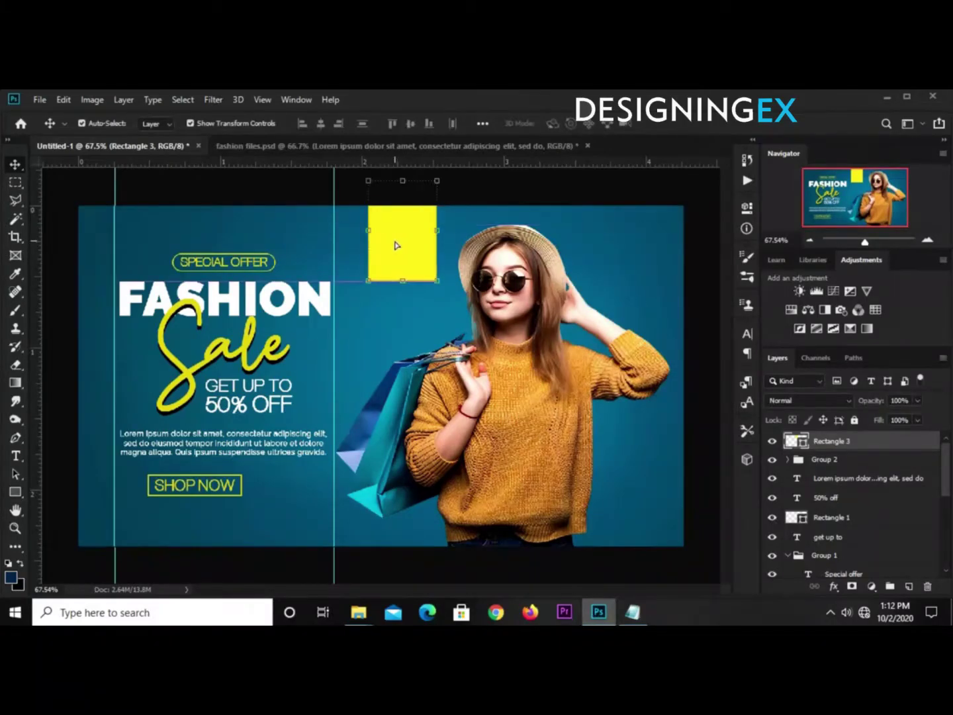
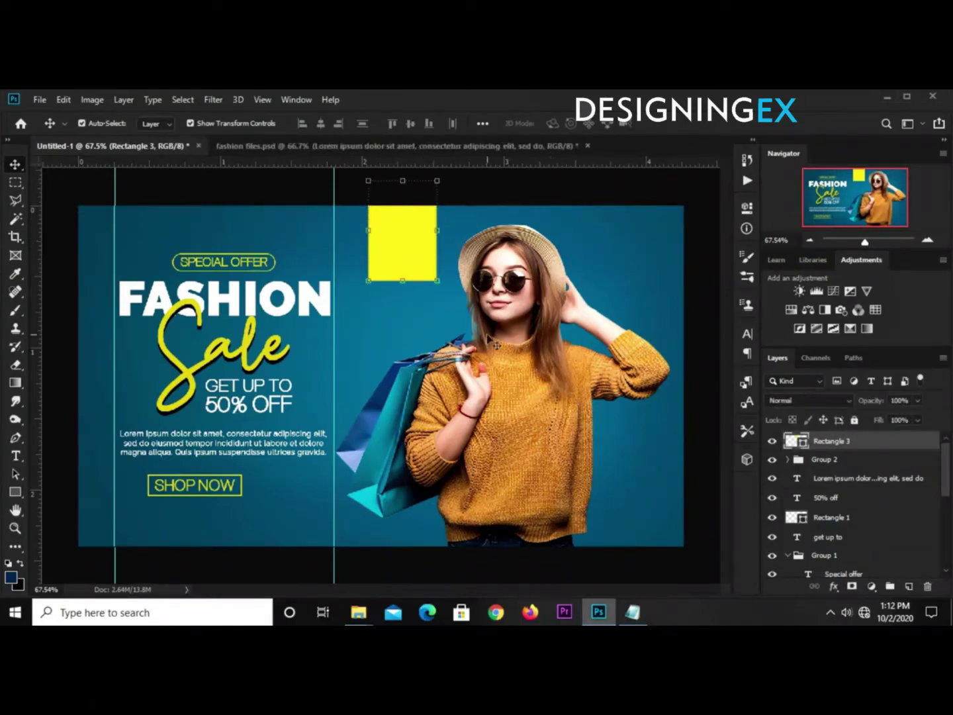
# Step: Change the new yellow rectangle's fill to d8c70c, copying the colour code from the Notepad notes
pyautogui.click(747, 208)
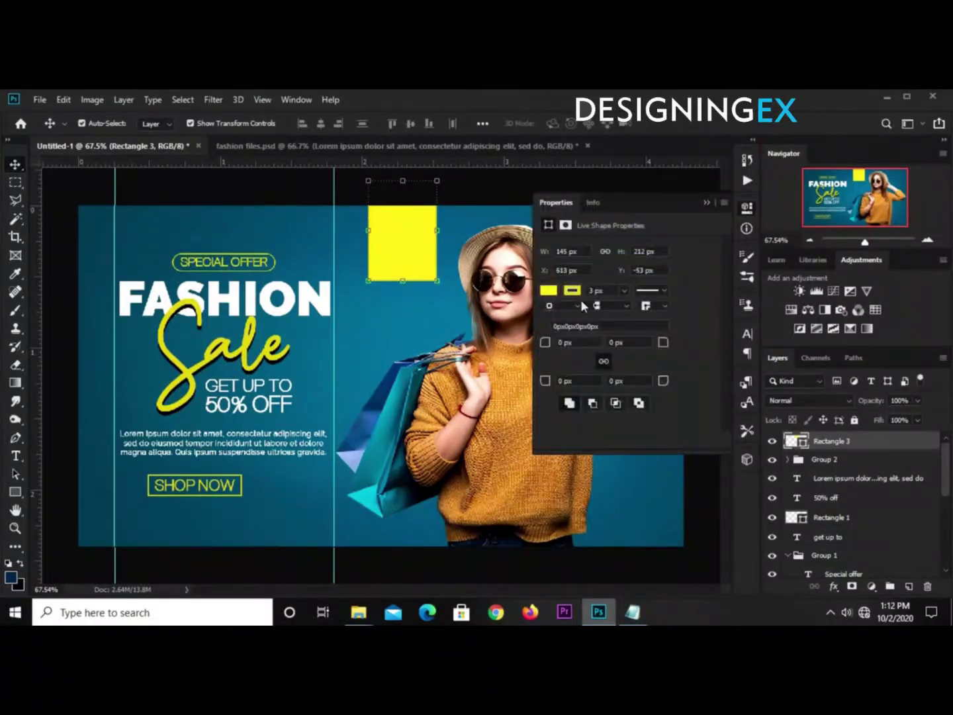
pyautogui.click(553, 290)
pyautogui.click(683, 317)
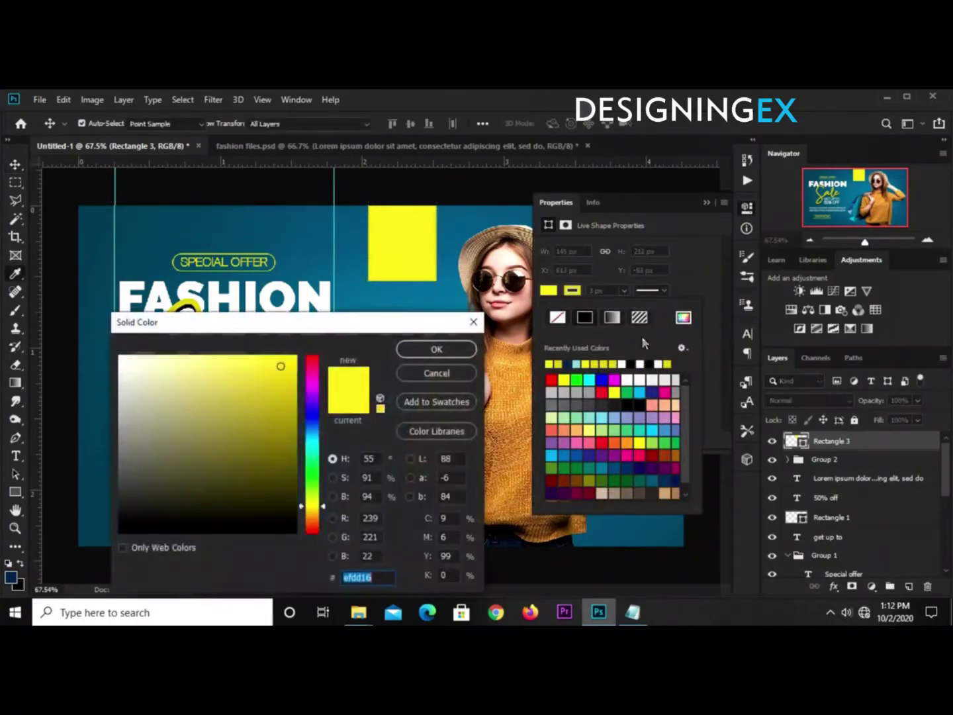
pyautogui.click(633, 612)
pyautogui.doubleClick(507, 398)
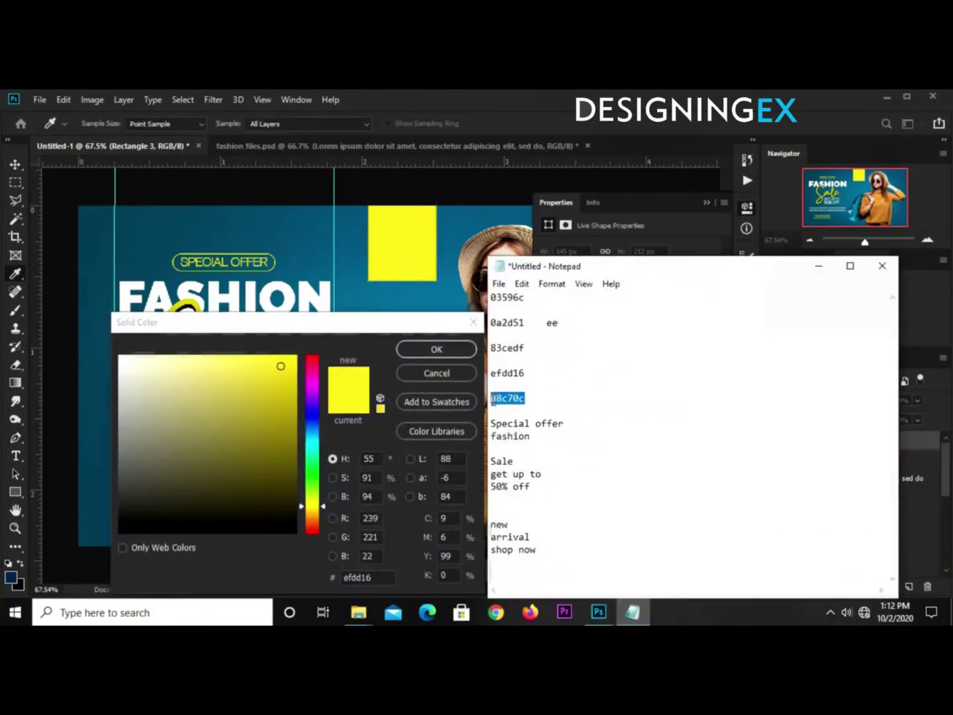
pyautogui.rightClick(515, 397)
pyautogui.click(570, 231)
pyautogui.click(382, 583)
pyautogui.rightClick(382, 581)
pyautogui.click(415, 450)
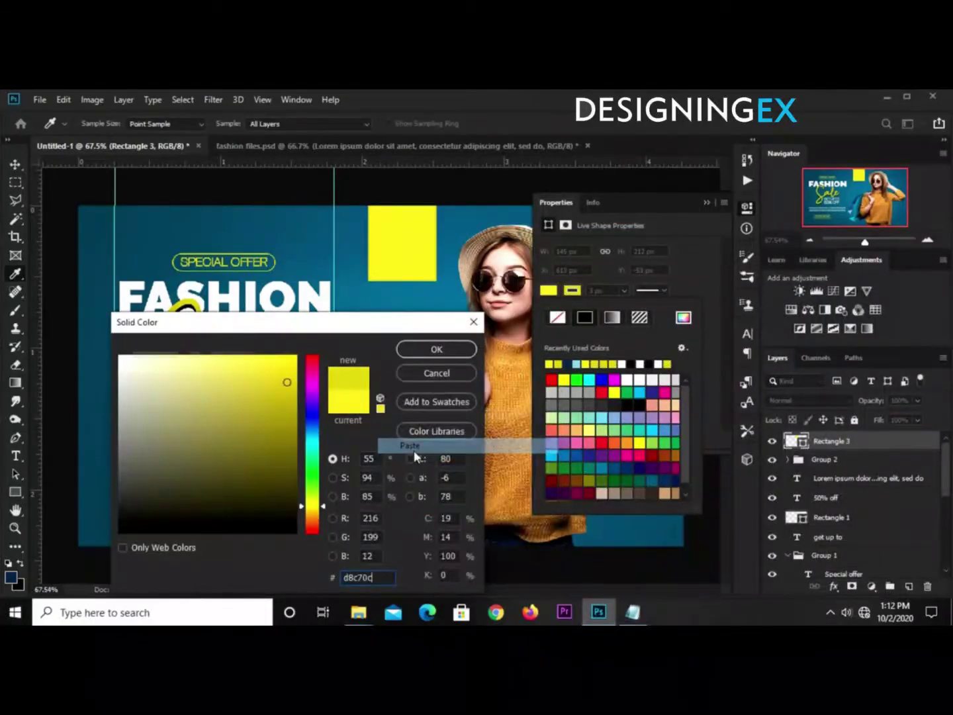
pyautogui.click(436, 348)
pyautogui.press('v')
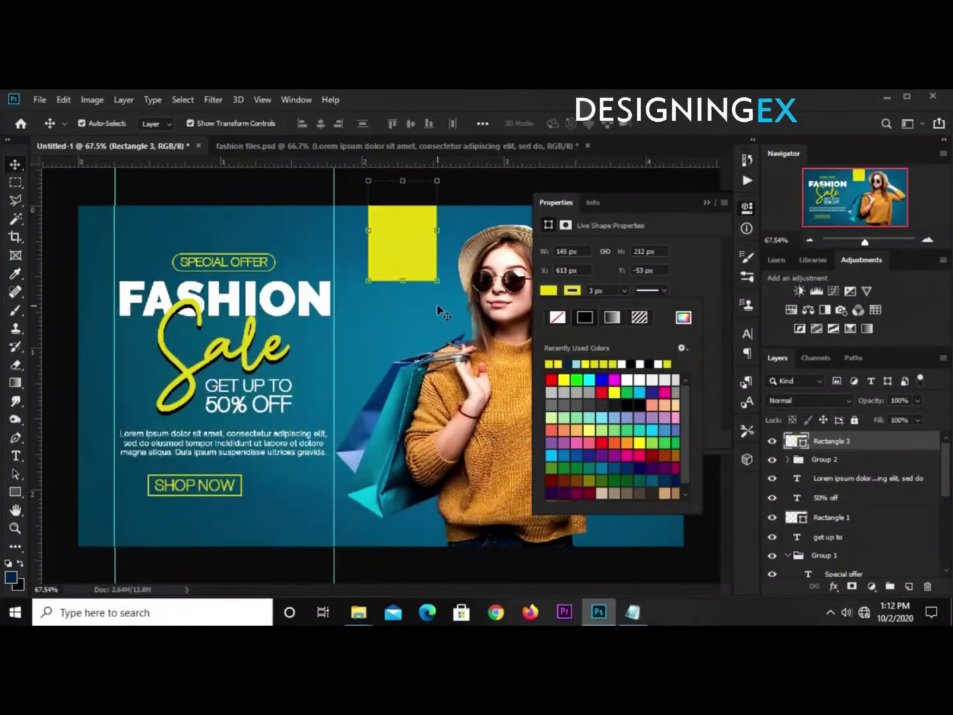
pyautogui.click(675, 275)
# Step: Round all four corners of the yellow rectangle to 72.5 px
pyautogui.moveTo(662, 342); pyautogui.dragTo(688, 337)
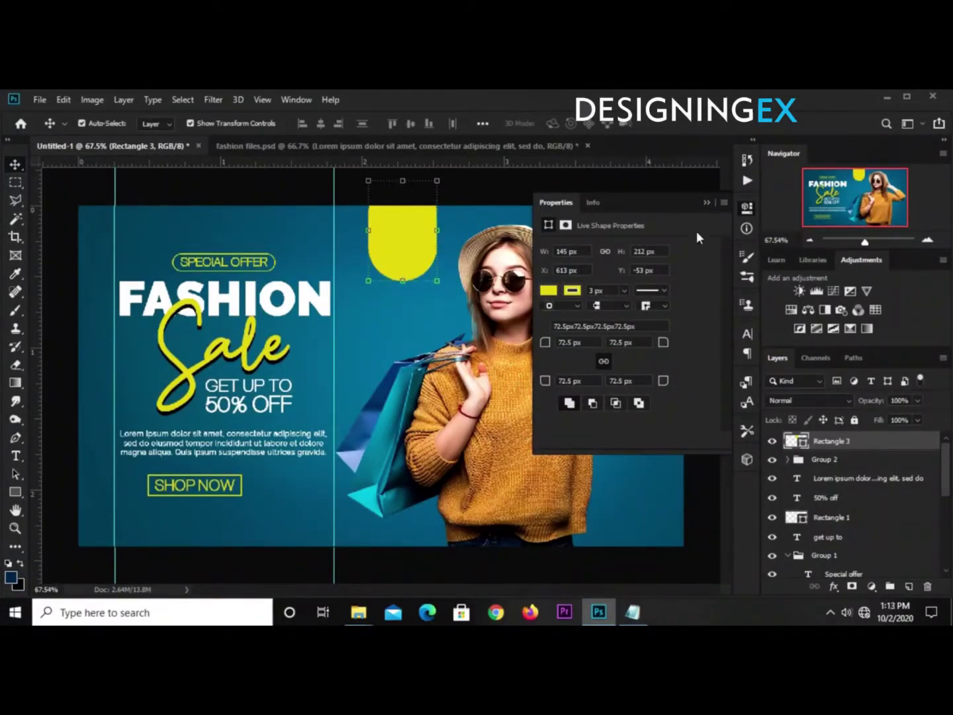
pyautogui.click(706, 202)
pyautogui.hotkey('ctrl', '0')
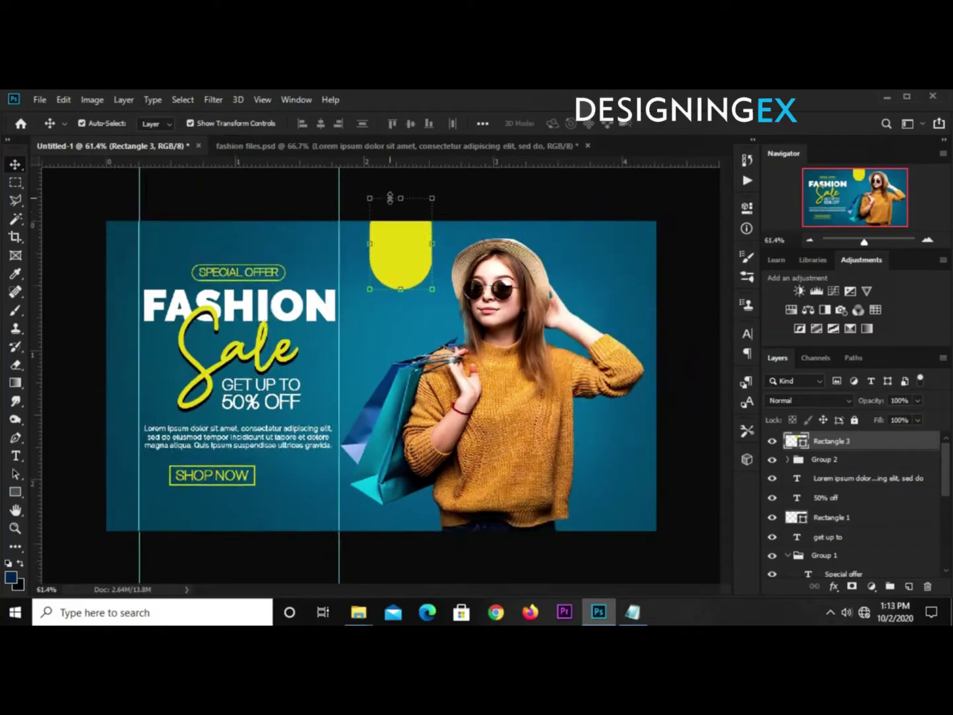
# Step: Stretch the rounded yellow shape slightly upward beyond the canvas and shift it a little left
pyautogui.hotkey('ctrl', 't')
pyautogui.moveTo(400, 196); pyautogui.dragTo(400, 184)
pyautogui.moveTo(402, 250); pyautogui.dragTo(399, 250)
pyautogui.click(672, 123)
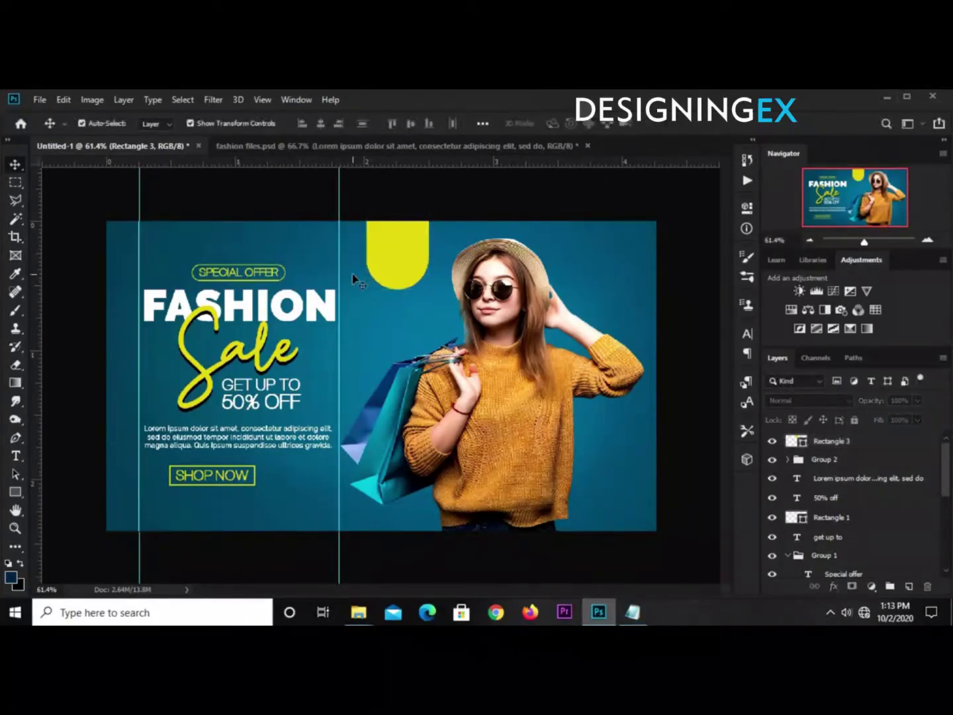
# Step: Duplicate the rounded yellow shape and shrink the copy to about 127 × 213 px inside the original
pyautogui.hotkey('ctrl', 'j')
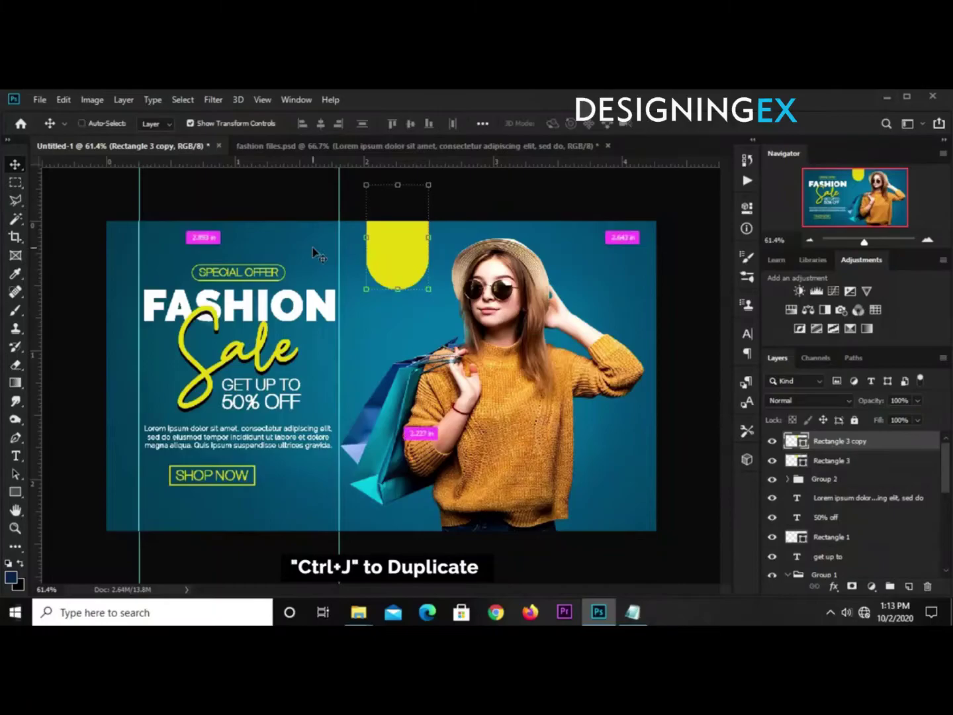
pyautogui.hotkey('ctrl', 't')
pyautogui.moveTo(367, 290); pyautogui.dragTo(367, 285)
pyautogui.hotkey('ctrl', 'z')
pyautogui.press('Return')
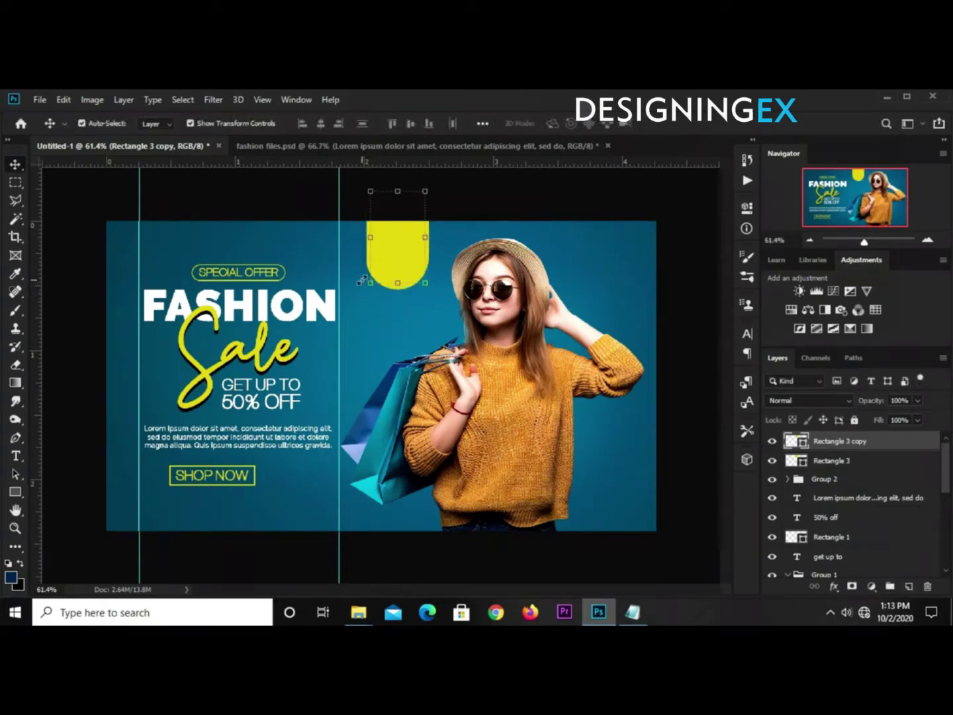
# Step: Remove the inner copy's fill and give it a white stroke, then clear the selection
pyautogui.click(748, 213)
pyautogui.click(548, 291)
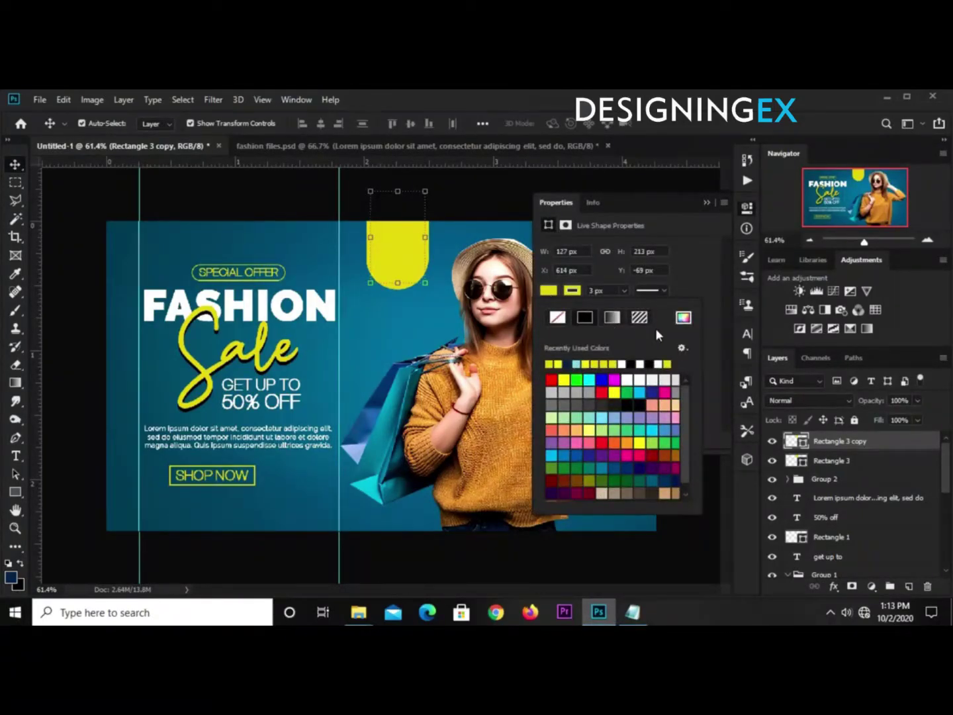
pyautogui.click(682, 319)
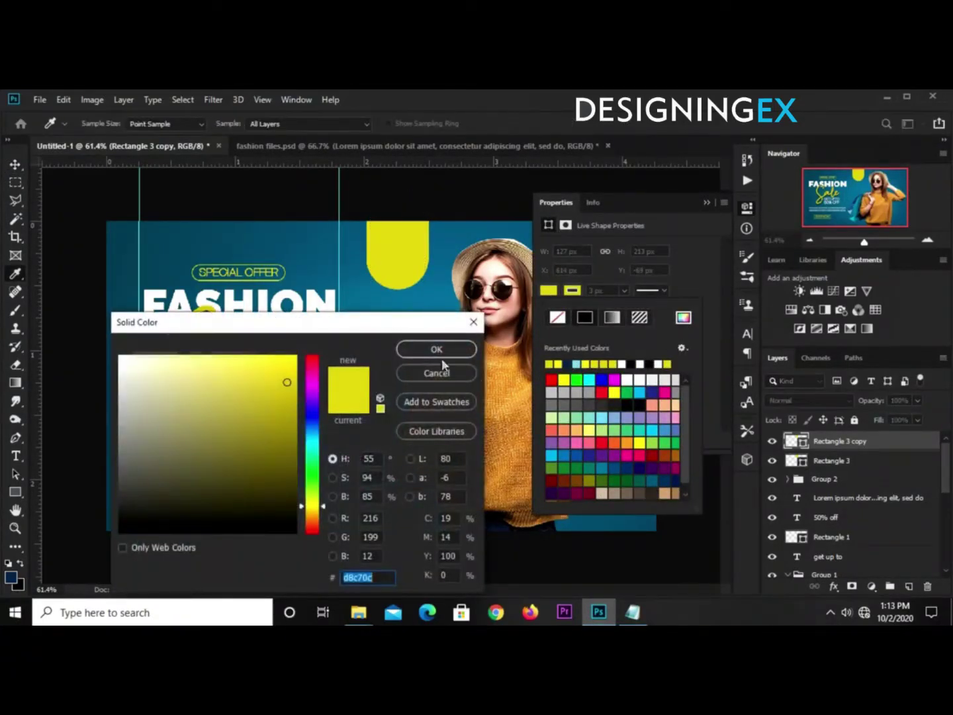
pyautogui.click(473, 322)
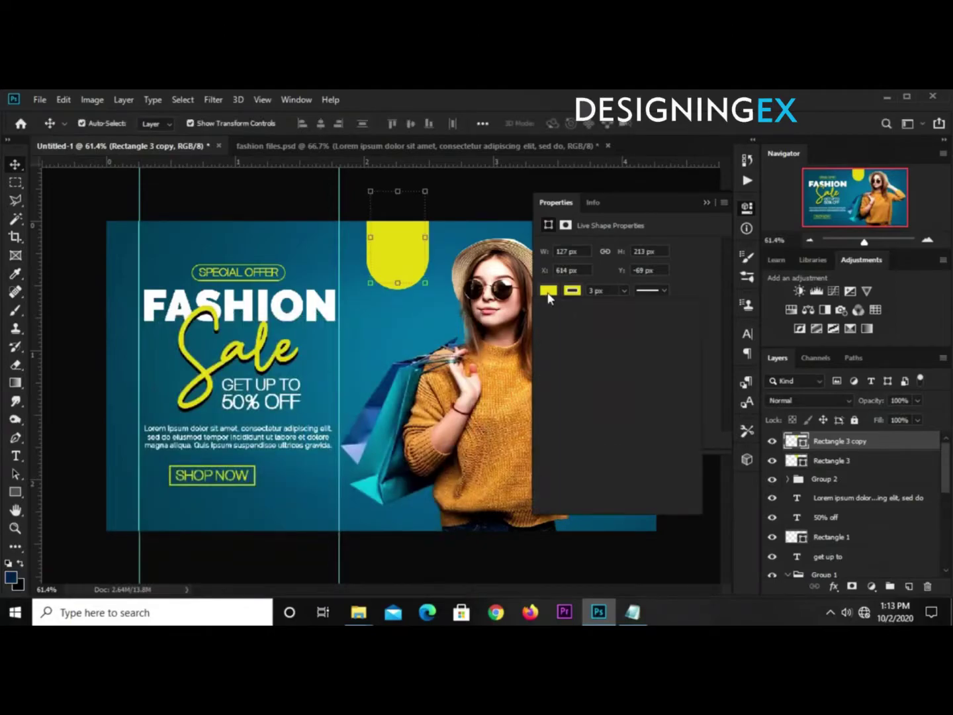
pyautogui.click(549, 291)
pyautogui.click(572, 292)
pyautogui.click(572, 292)
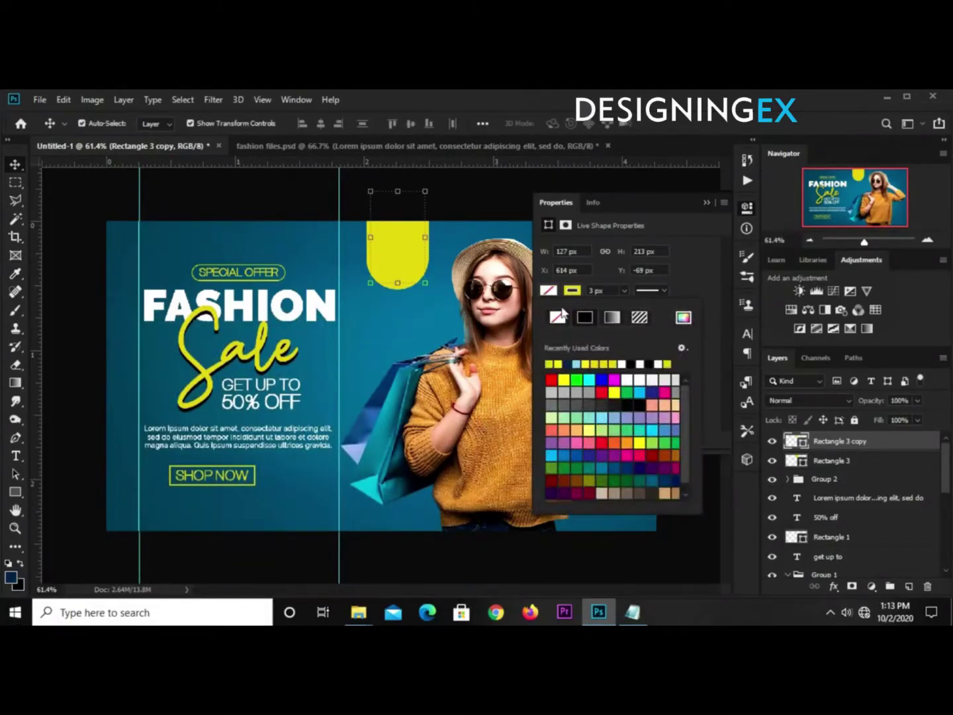
pyautogui.click(622, 363)
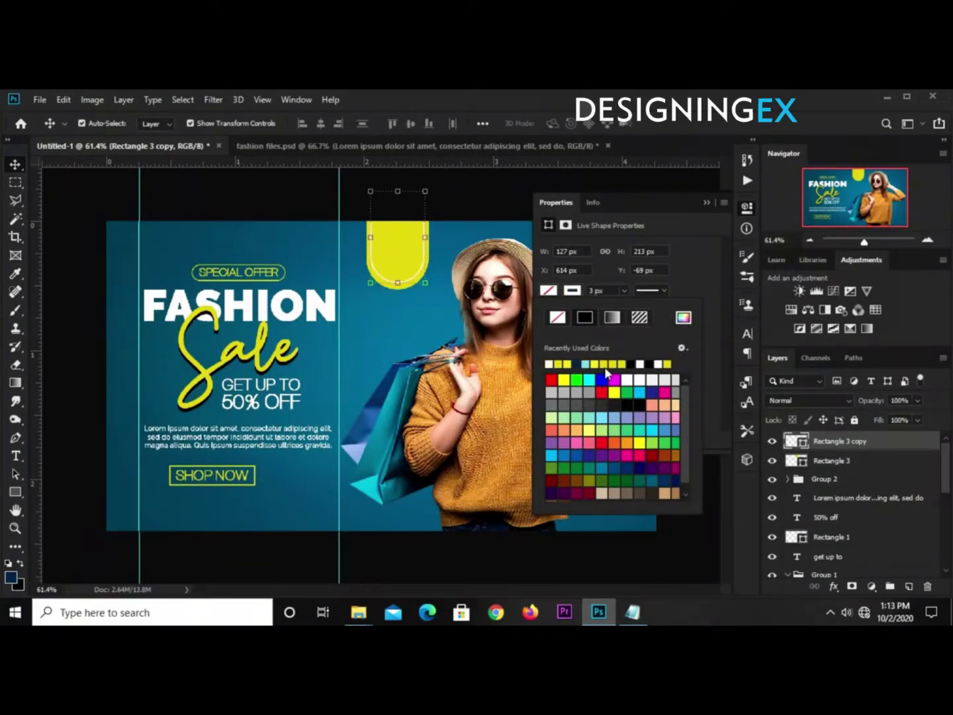
pyautogui.click(691, 247)
pyautogui.click(706, 203)
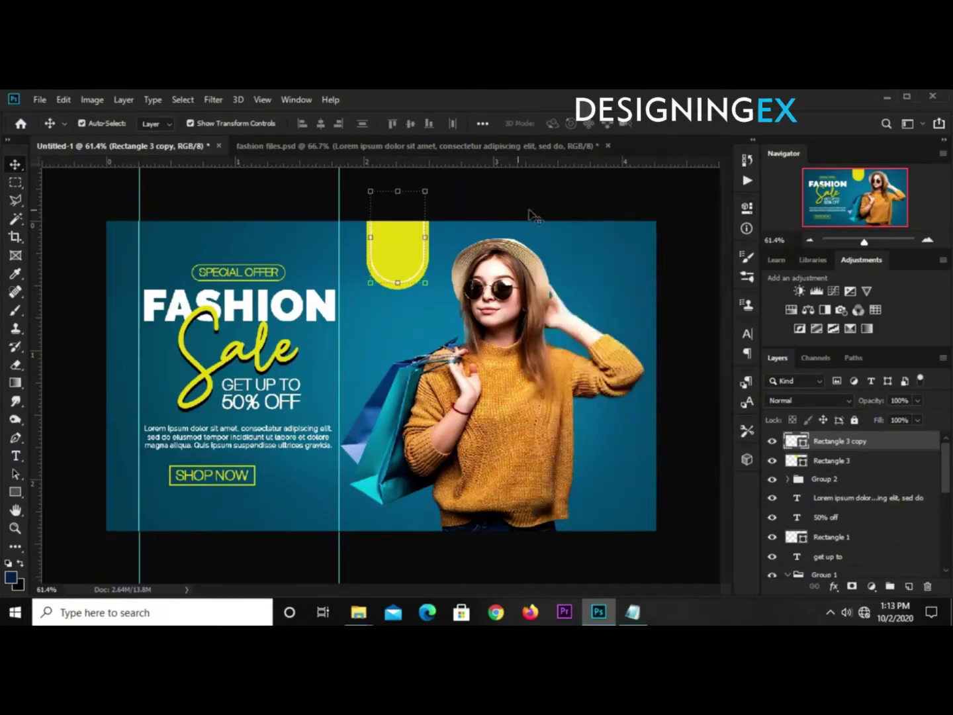
pyautogui.click(516, 211)
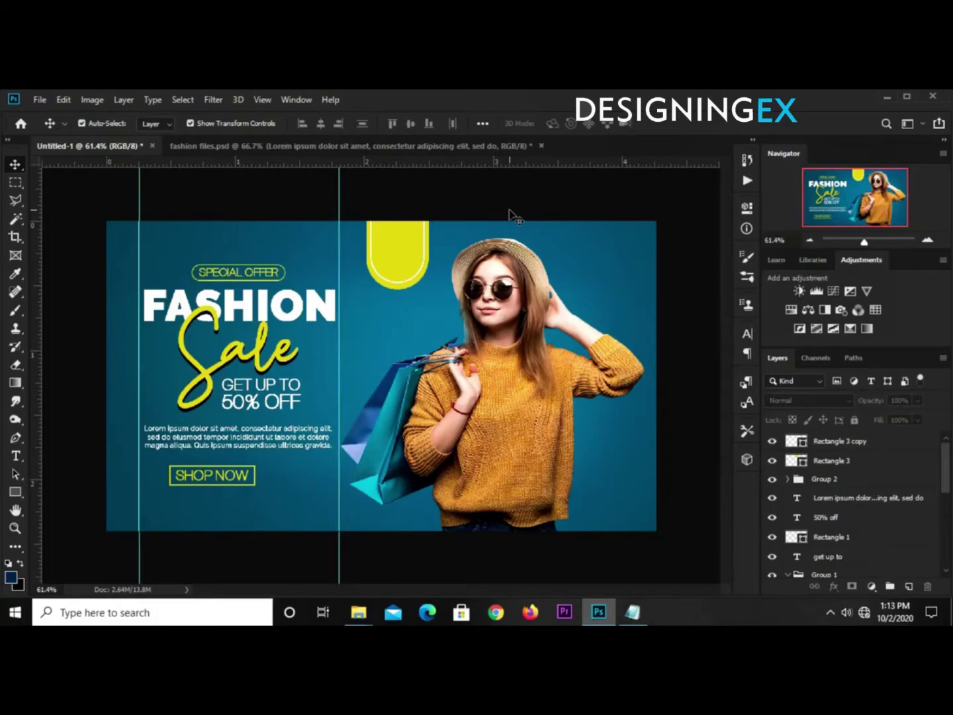
# Step: Copy the word "new" from the Notepad notes and return to the Photoshop banner
pyautogui.click(634, 616)
pyautogui.click(514, 525)
pyautogui.moveTo(514, 523); pyautogui.dragTo(488, 524)
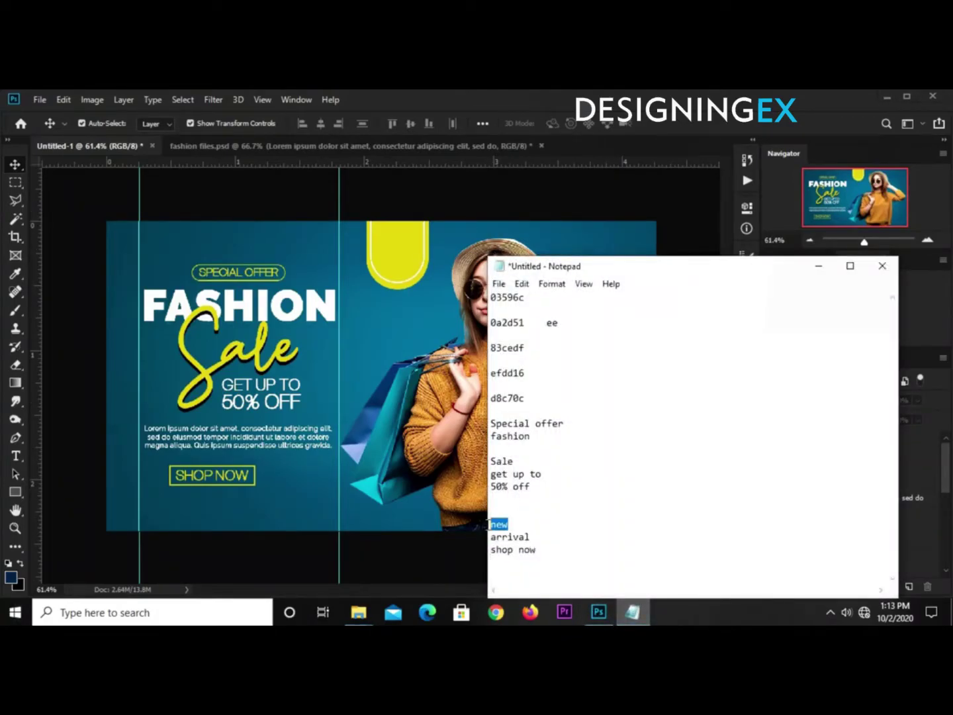
pyautogui.rightClick(494, 523)
pyautogui.click(536, 354)
pyautogui.click(504, 228)
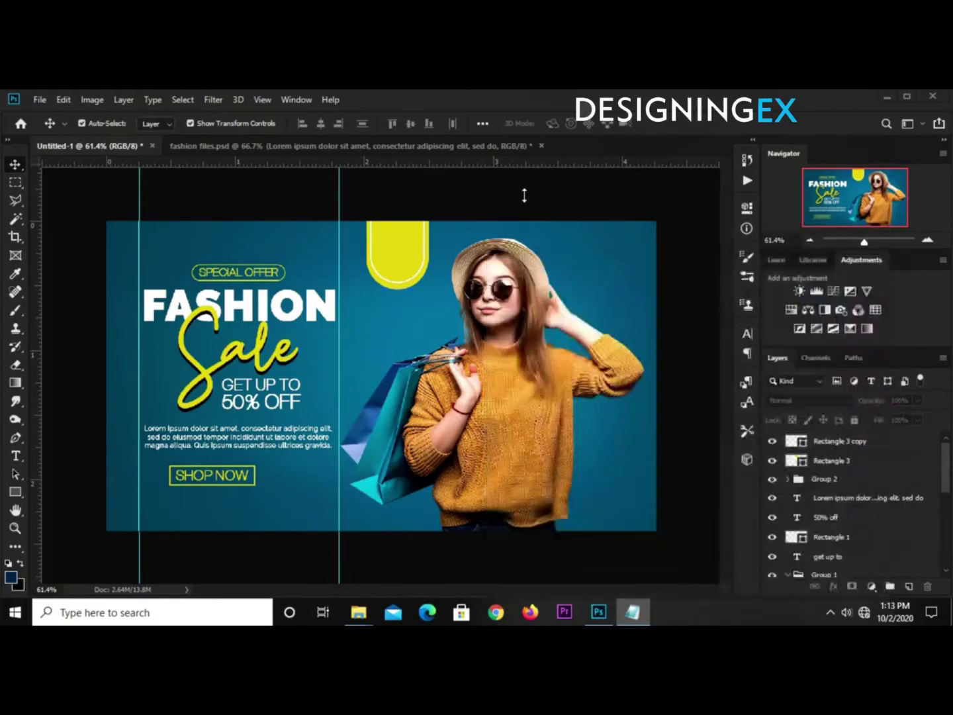
# Step: Set the Type tool's text colour to the dark blue 024e6d sampled from the banner background
pyautogui.click(19, 456)
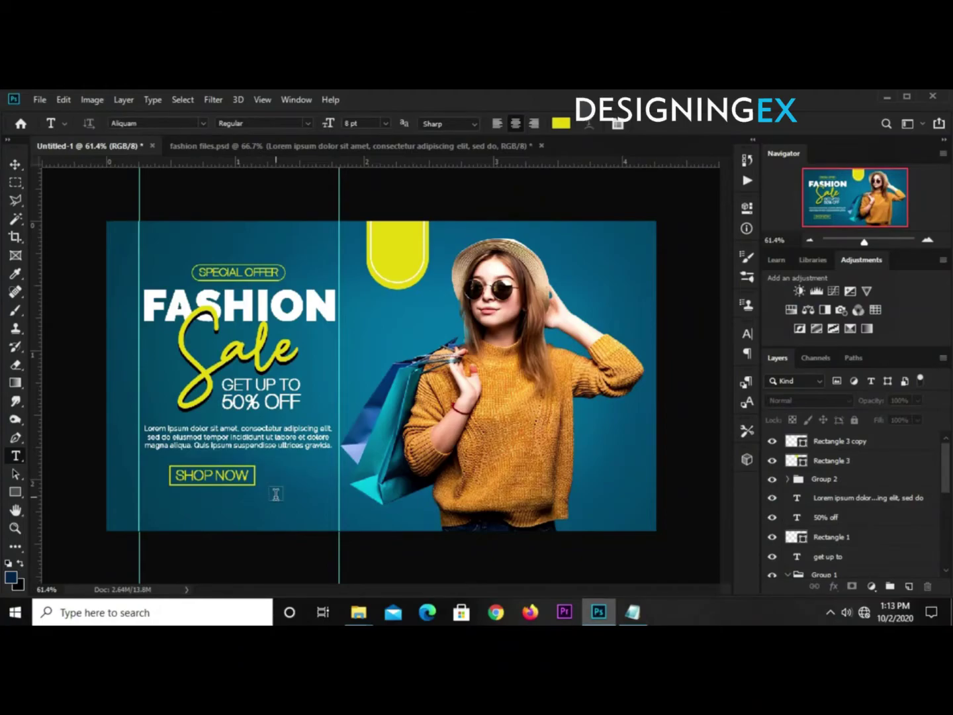
pyautogui.click(561, 124)
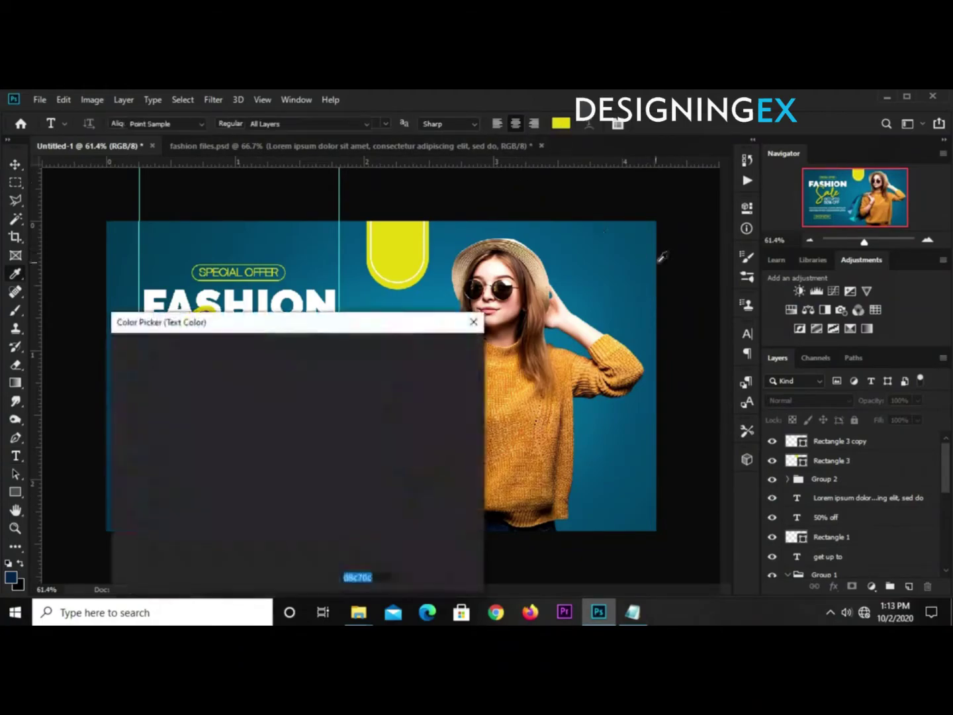
pyautogui.click(568, 291)
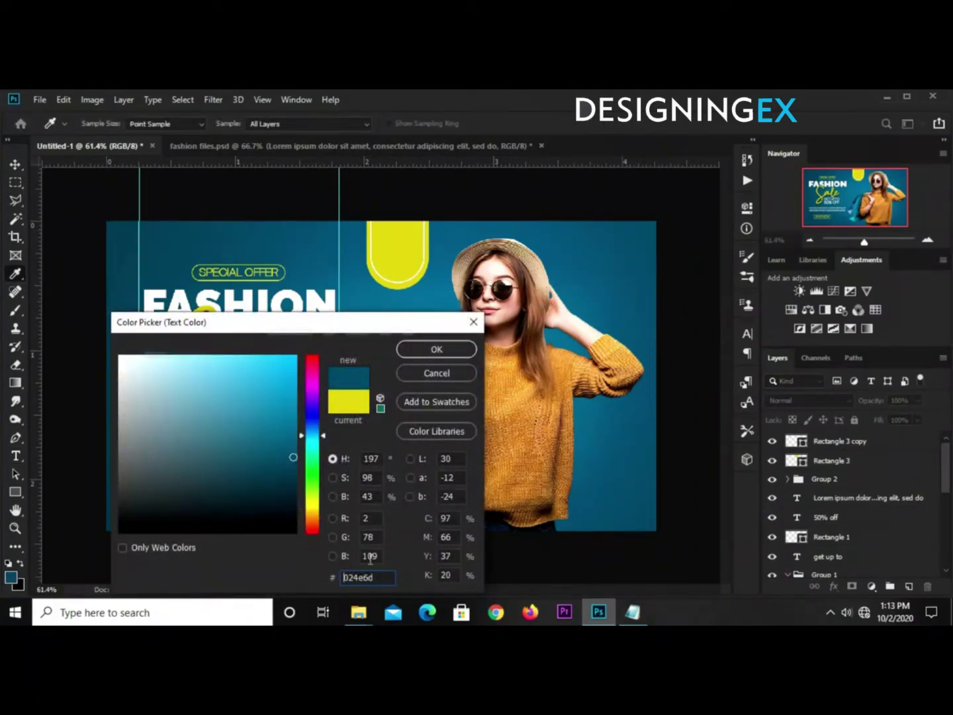
pyautogui.moveTo(377, 577); pyautogui.dragTo(345, 578)
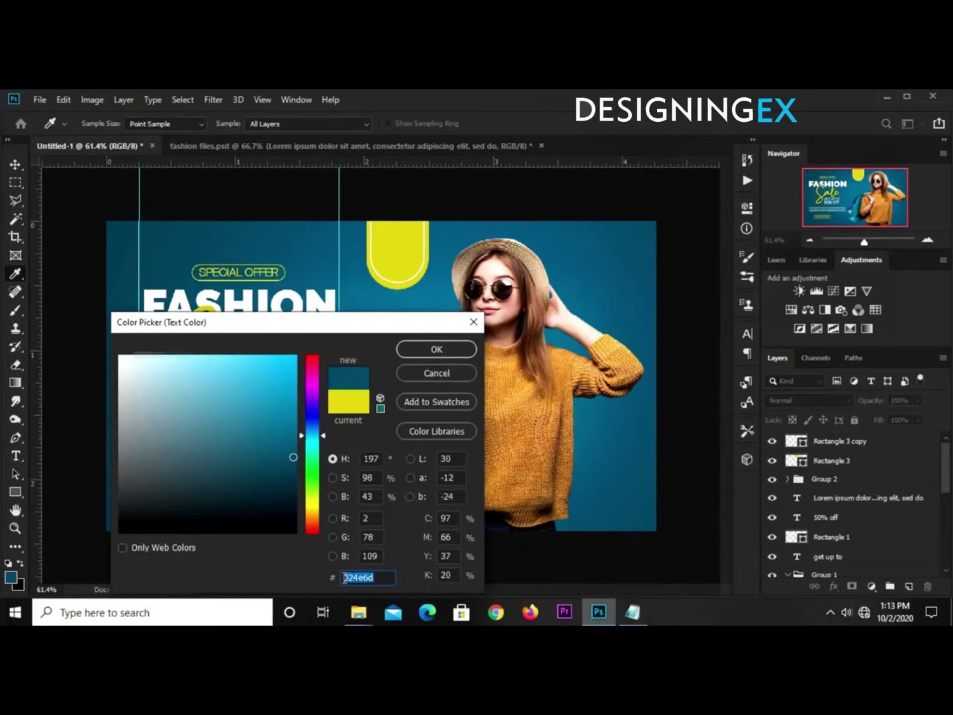
pyautogui.click(420, 353)
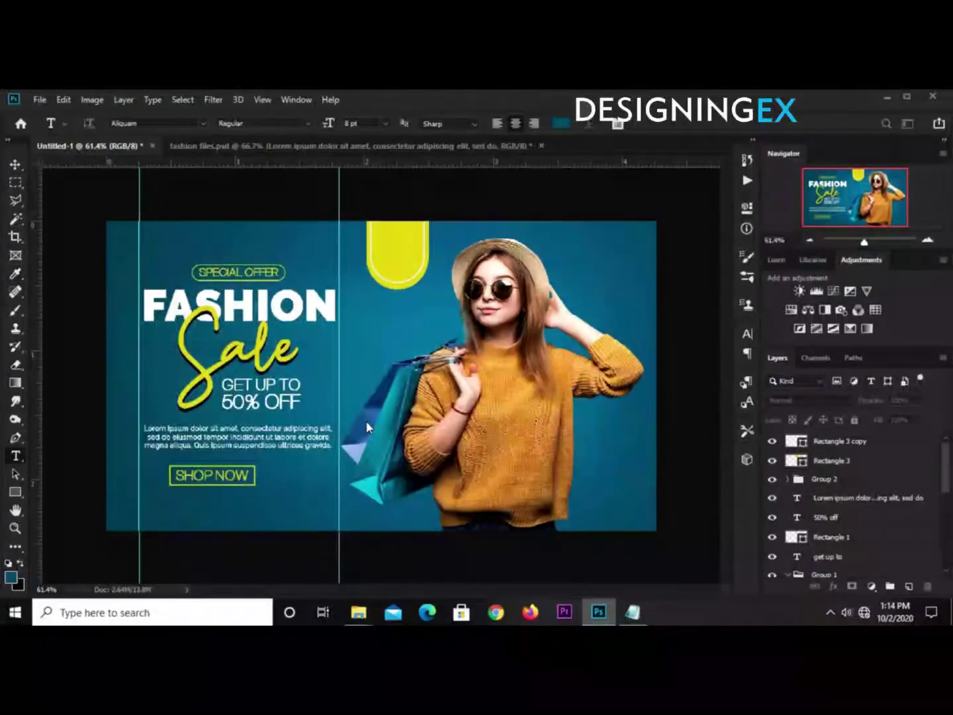
# Step: Add a text layer reading "new" and place it on the yellow tag near its upper edge
pyautogui.click(289, 486)
pyautogui.press('BackSpace')
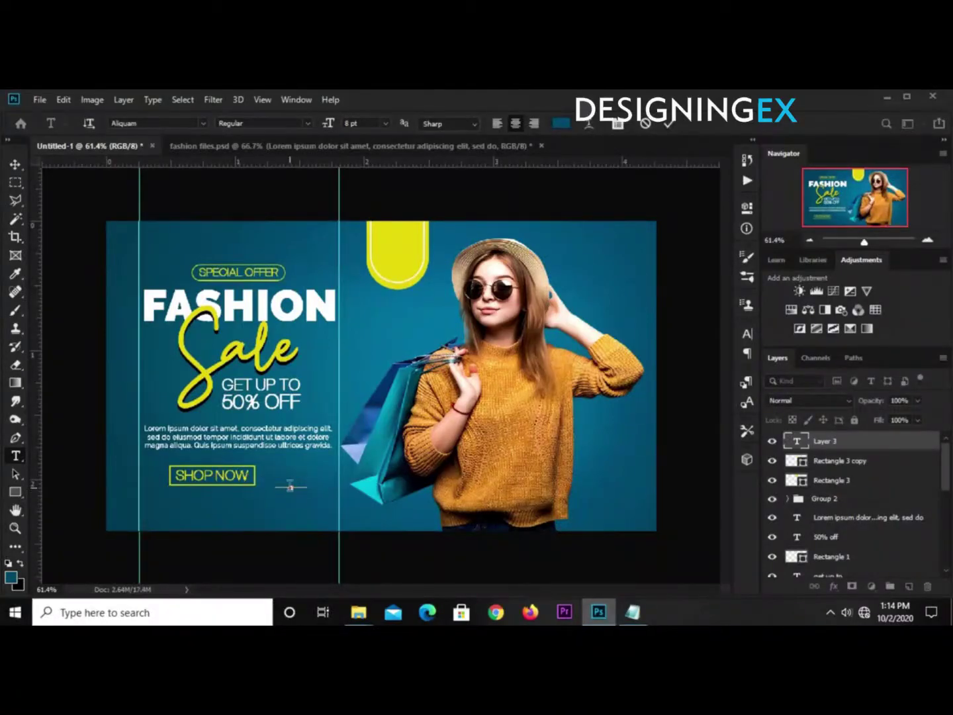
pyautogui.click(670, 125)
pyautogui.press('v')
pyautogui.moveTo(301, 488); pyautogui.dragTo(406, 240)
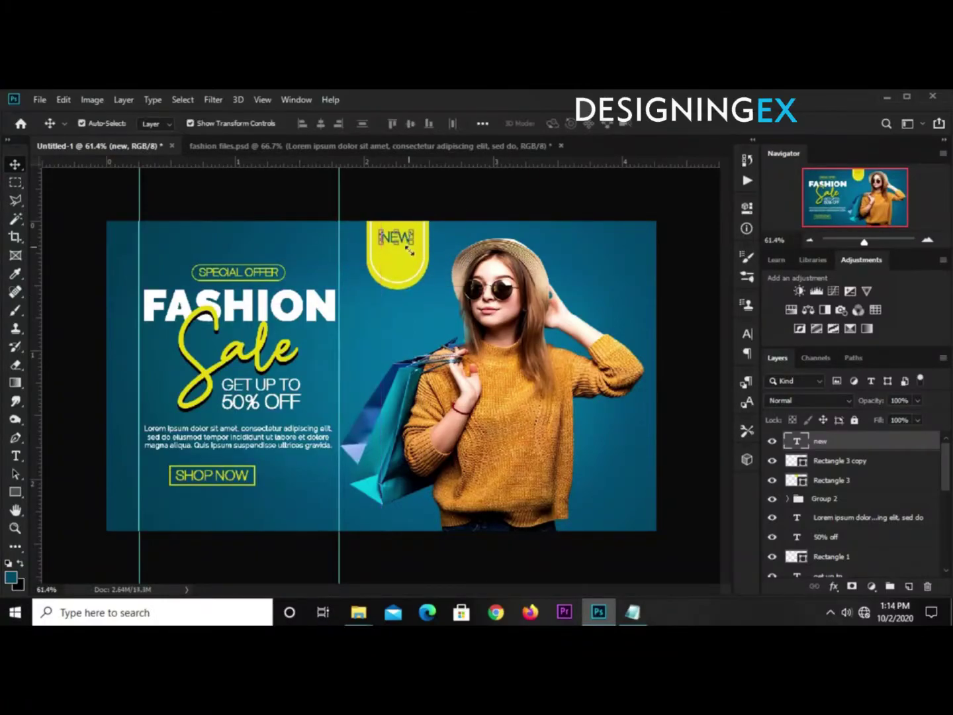
# Step: Change the NEW text's font to Raleway in the Bold style
pyautogui.click(747, 330)
pyautogui.click(662, 352)
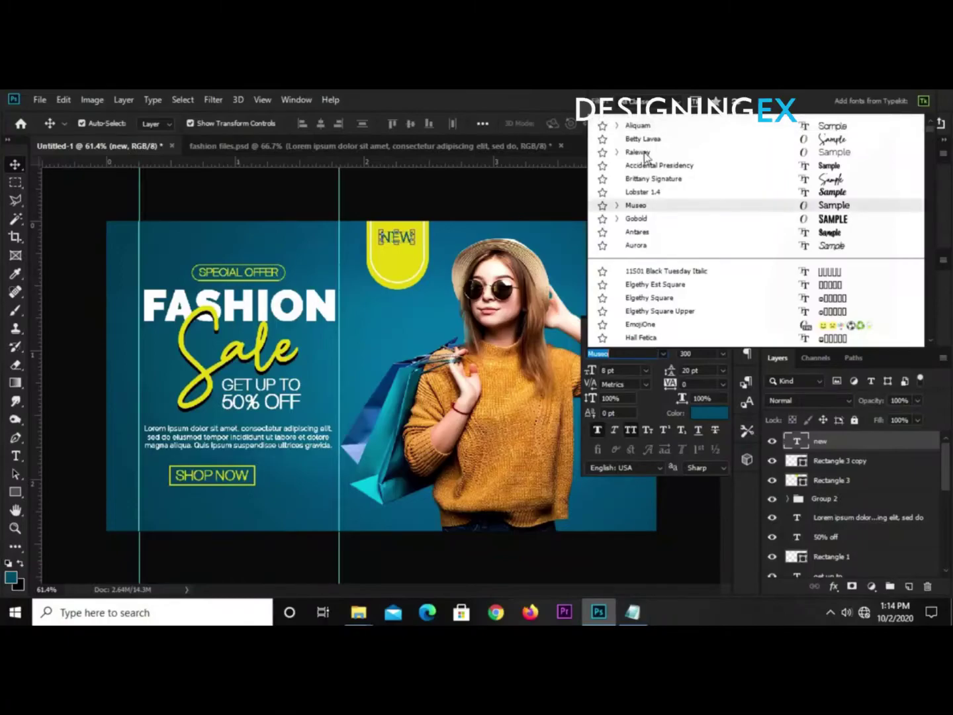
pyautogui.click(639, 152)
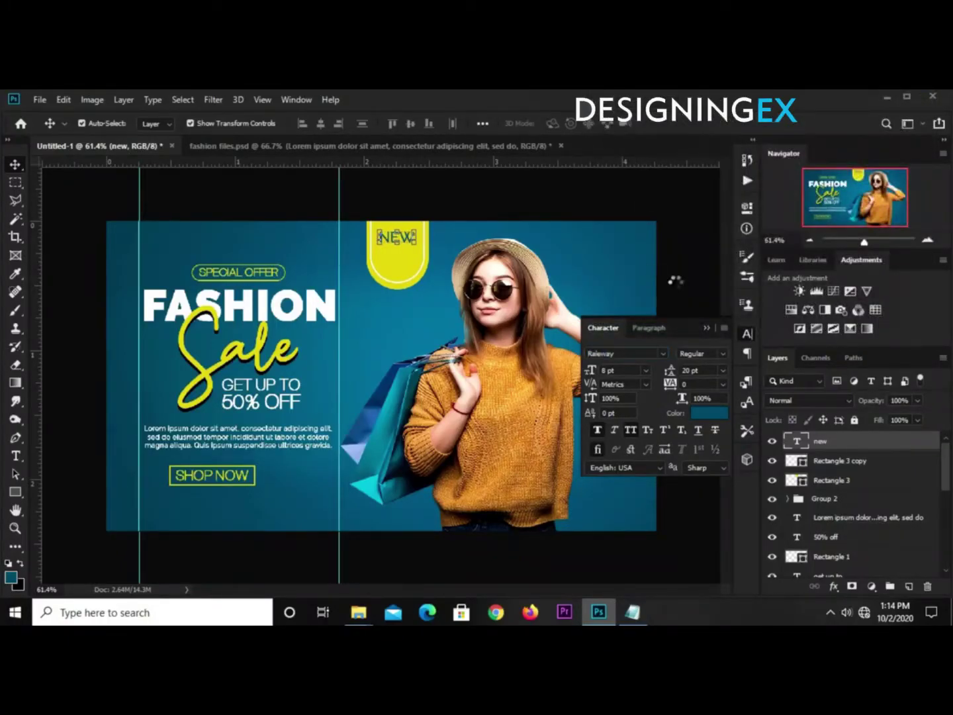
pyautogui.click(722, 354)
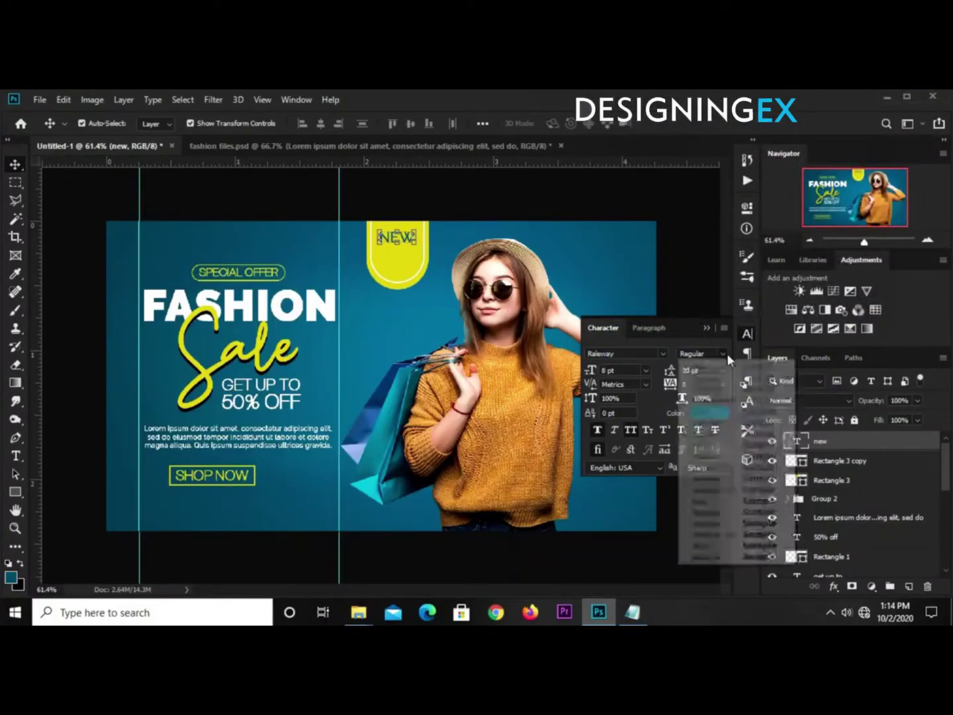
pyautogui.click(712, 502)
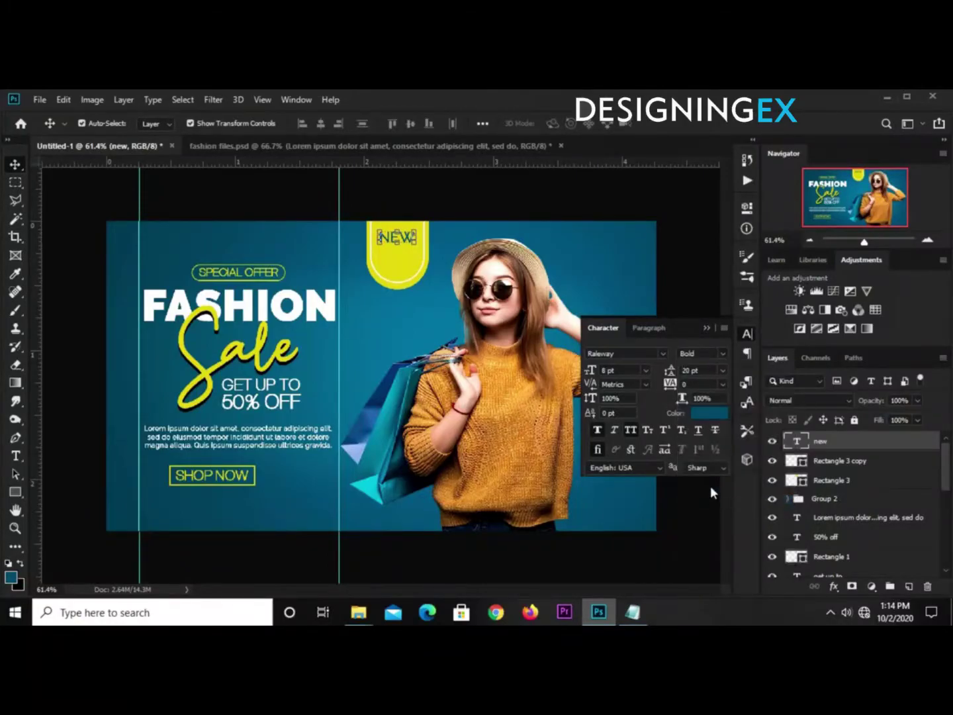
# Step: Enlarge the NEW text to about 10.21 pt within the yellow tag and duplicate it directly below
pyautogui.scroll(1, 422, 213)
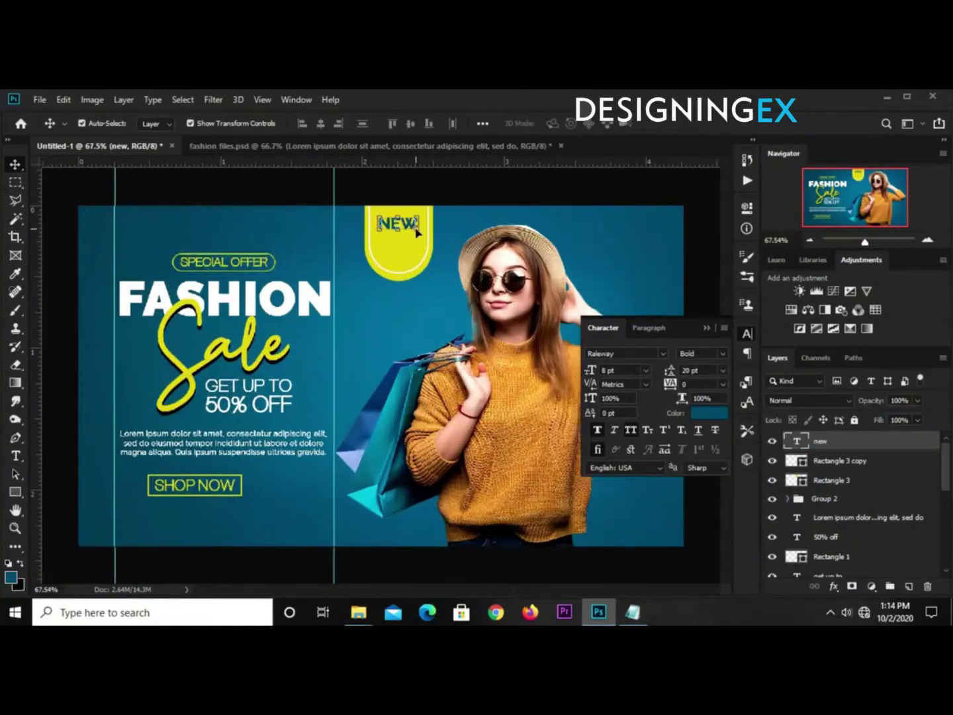
pyautogui.hotkey('ctrl', 't')
pyautogui.moveTo(417, 233); pyautogui.dragTo(381, 243)
pyautogui.press('Return')
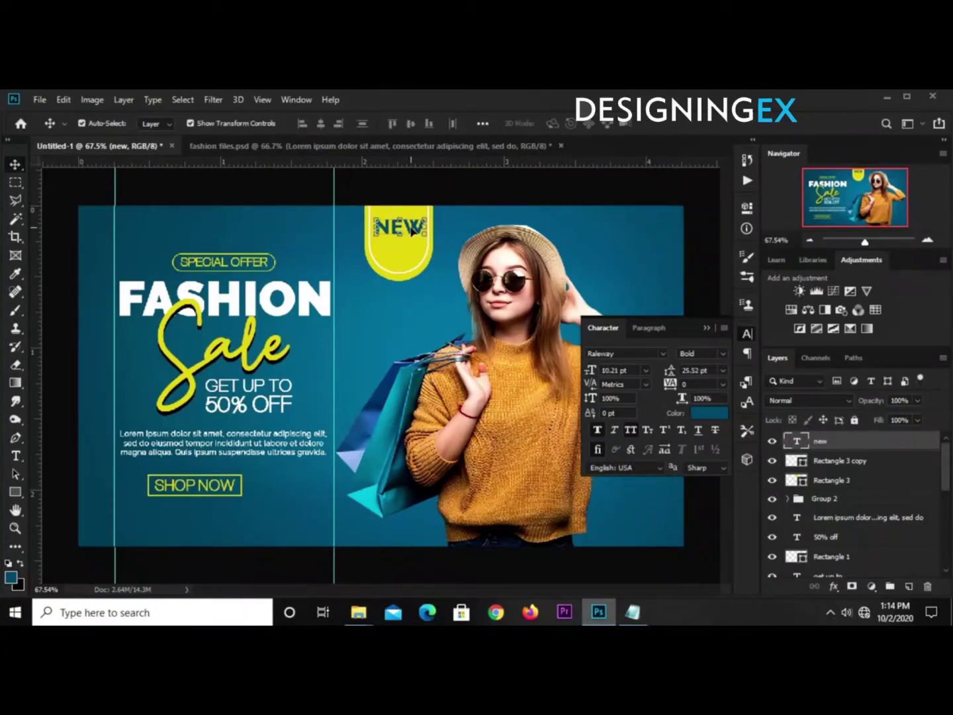
pyautogui.moveTo(411, 228); pyautogui.dragTo(410, 246)
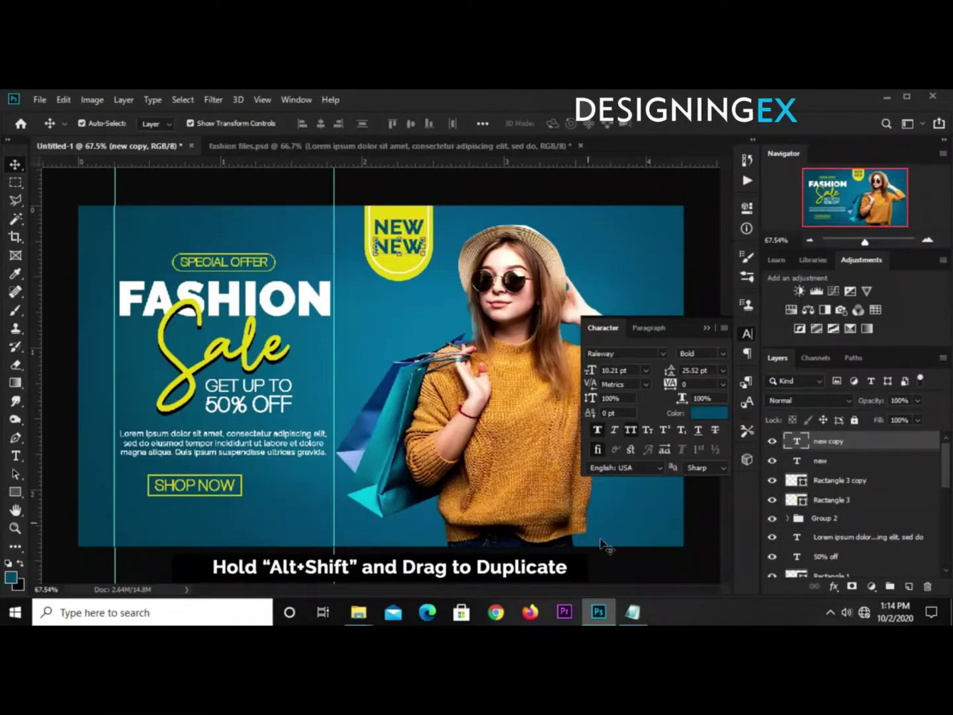
# Step: Copy the word "arrival" from the Notepad notes and return to the Photoshop banner
pyautogui.click(632, 612)
pyautogui.moveTo(527, 537); pyautogui.dragTo(489, 537)
pyautogui.click(533, 536)
pyautogui.rightClick(509, 537)
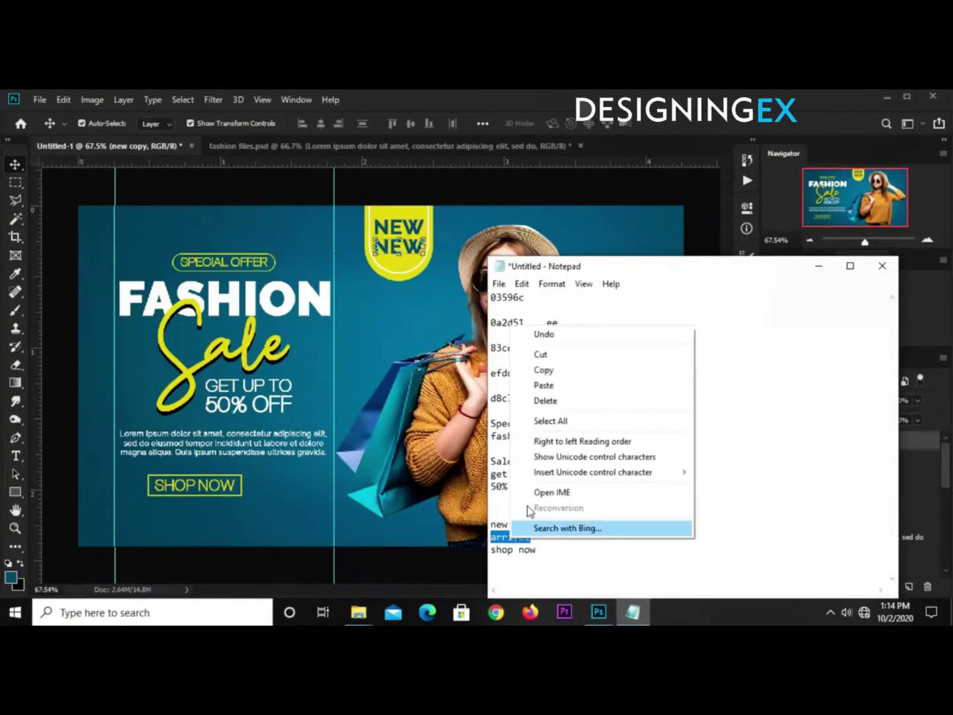
pyautogui.click(529, 369)
pyautogui.click(545, 172)
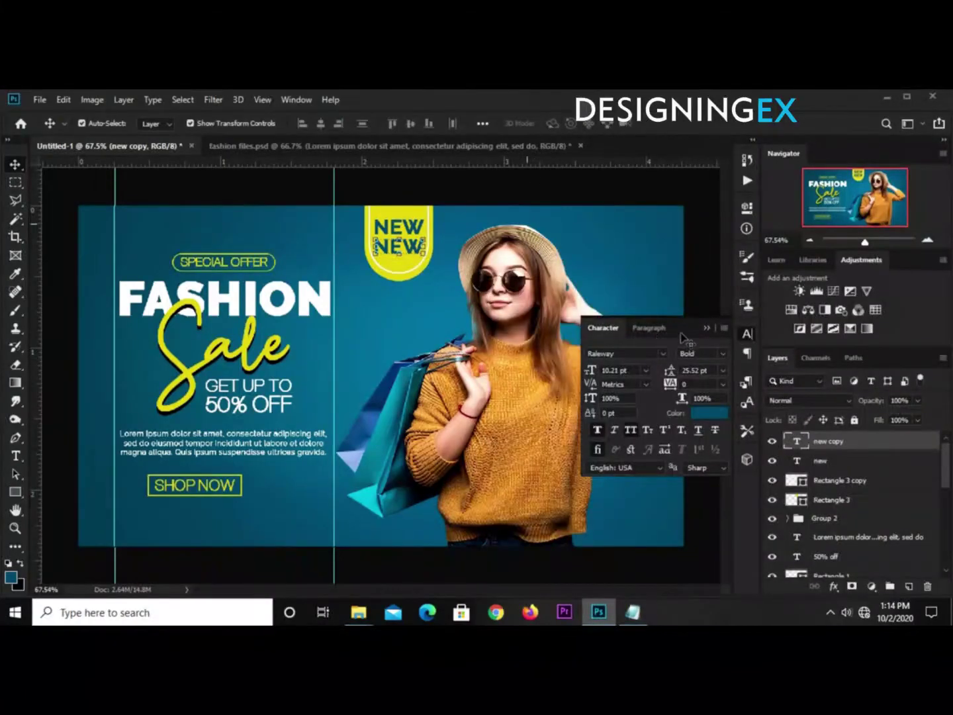
# Step: Replace the lower NEW copy's text with the copied word "arrival" and commit the edit
pyautogui.click(706, 328)
pyautogui.click(16, 456)
pyautogui.doubleClick(395, 247)
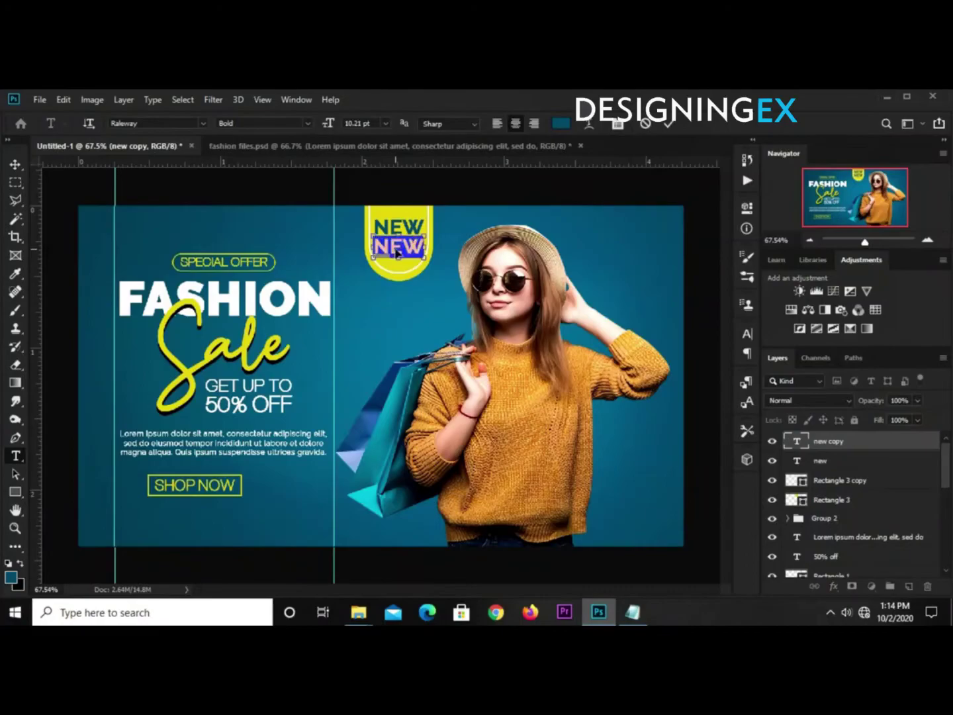
pyautogui.hotkey('ctrl', 'v')
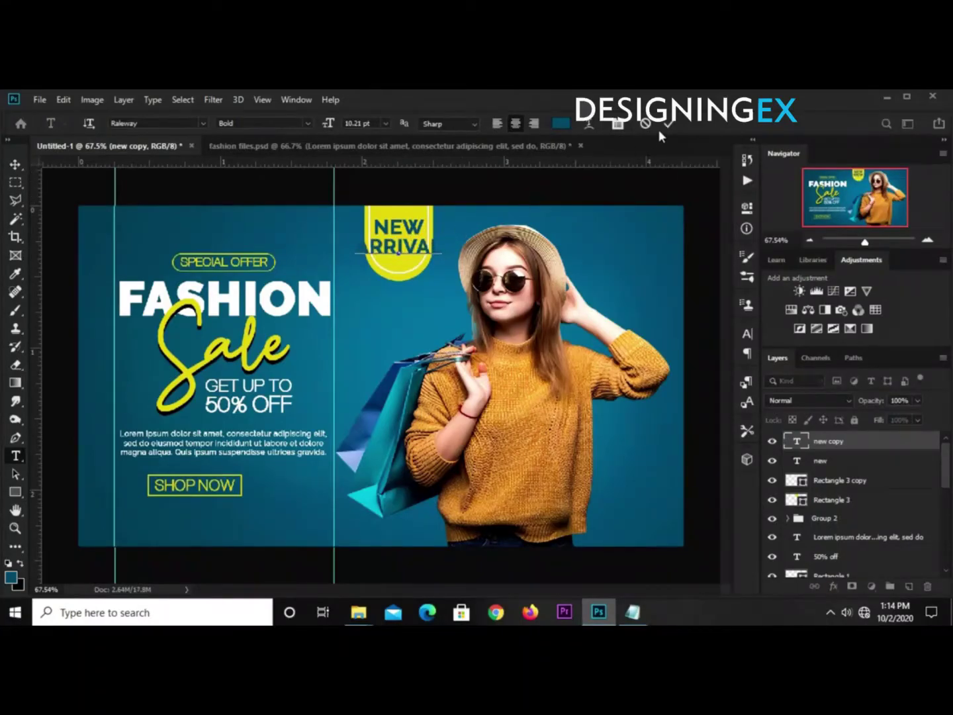
pyautogui.hotkey('ctrl', 'Return')
pyautogui.press('v')
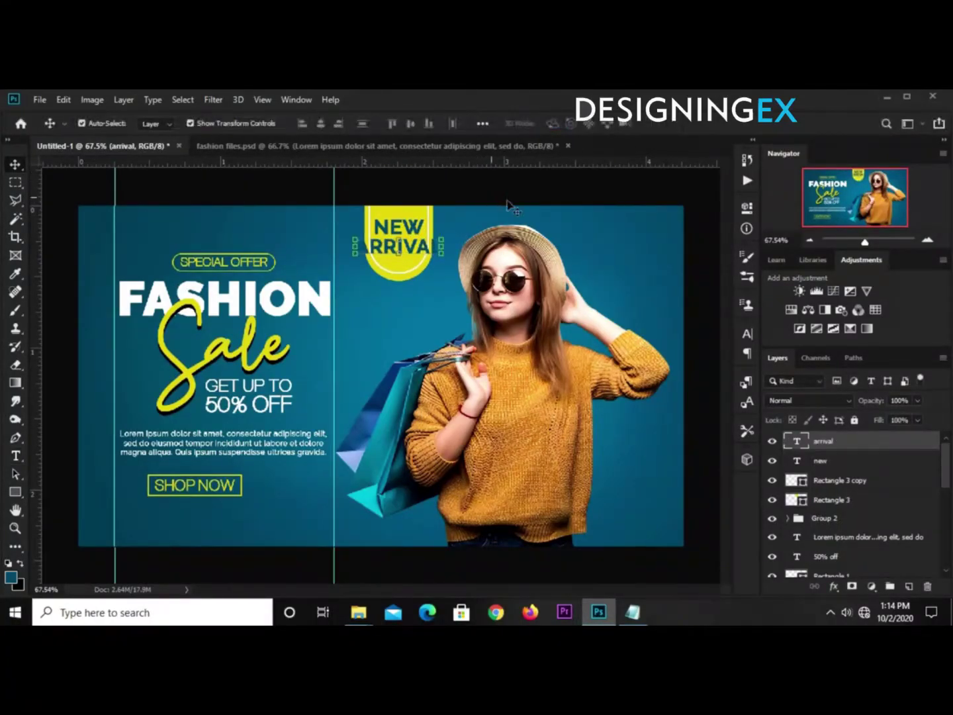
# Step: Set the ARRIVAL text's font style to Regular and collapse the character settings
pyautogui.click(746, 334)
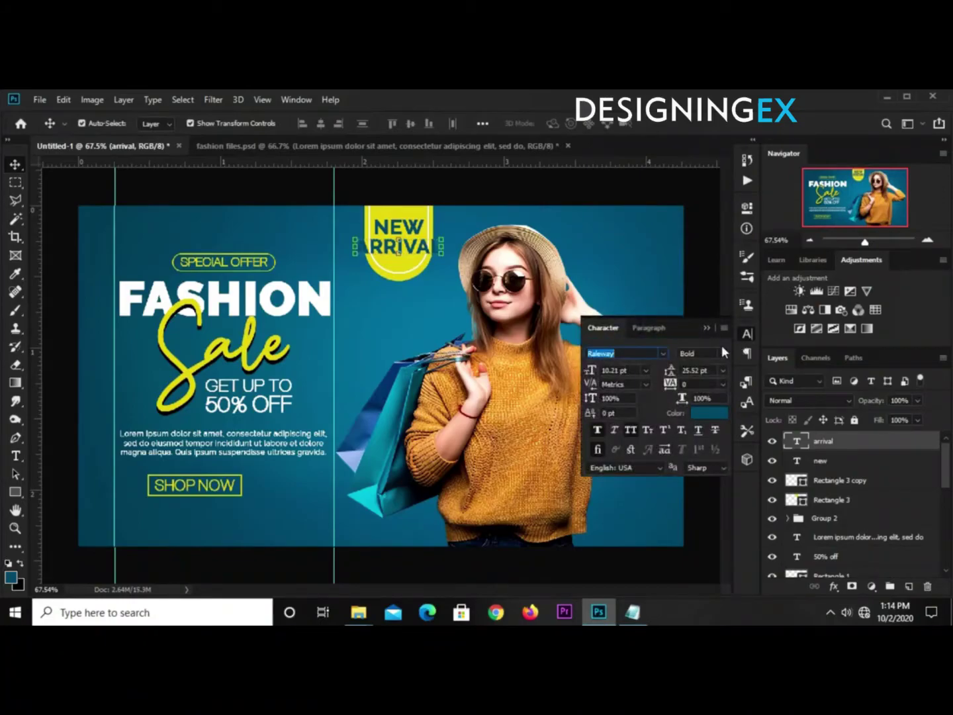
pyautogui.click(721, 350)
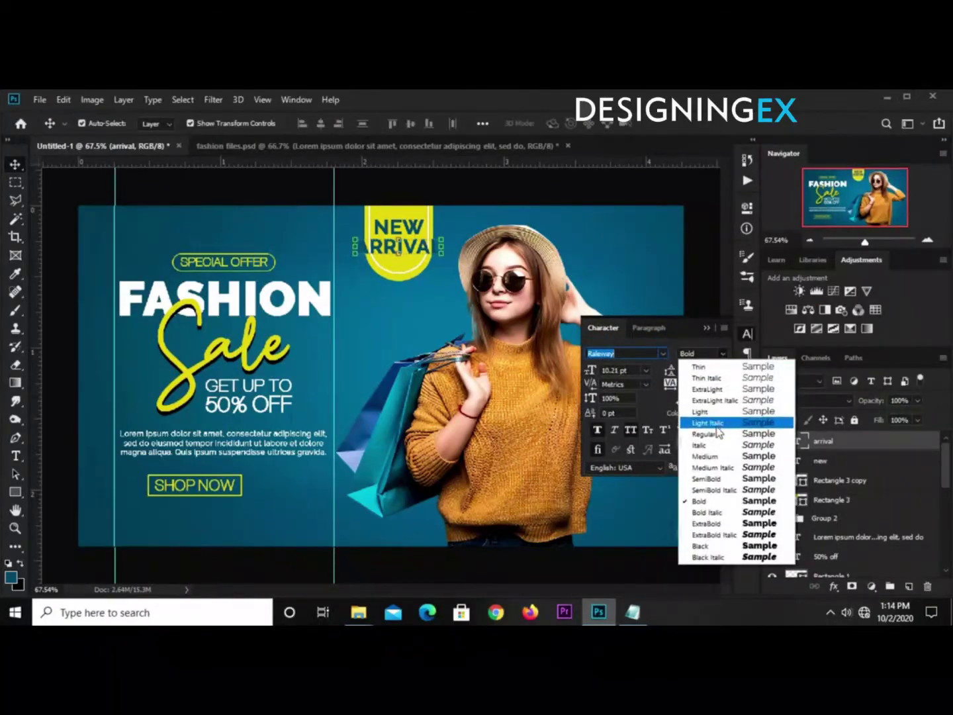
pyautogui.click(713, 434)
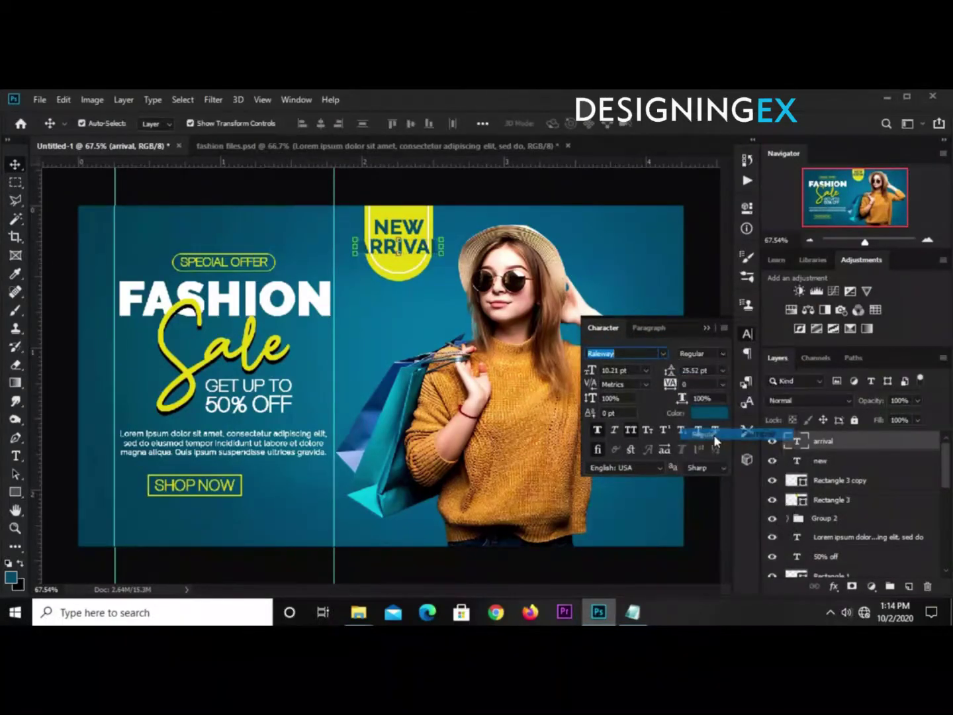
pyautogui.click(706, 328)
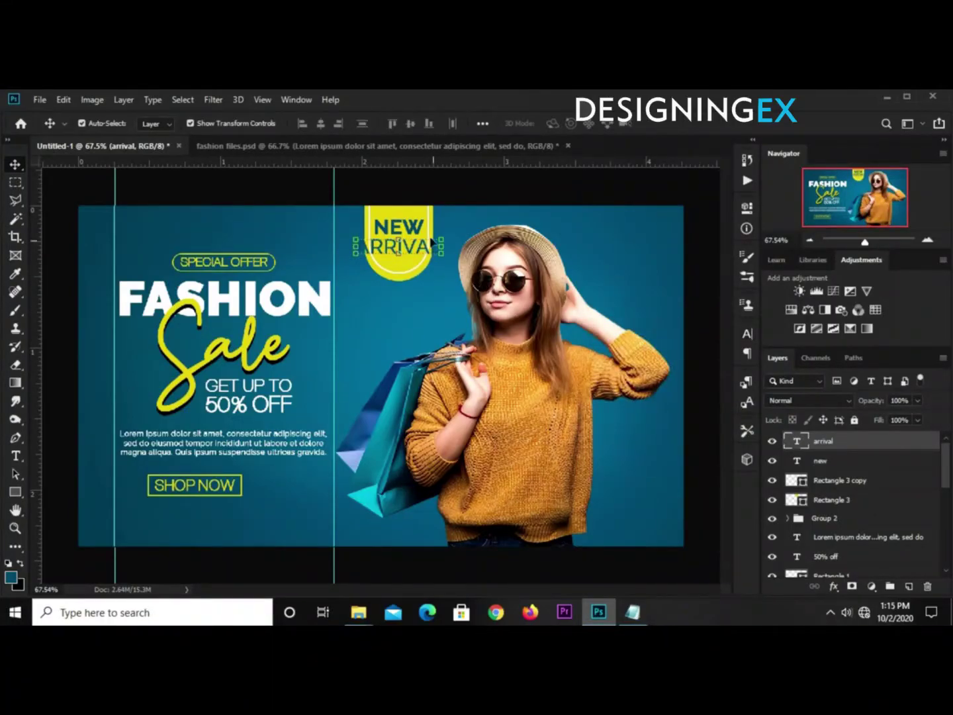
# Step: Scale the ARRIVAL text to about 59% beneath NEW, then shift NEW slightly down to tighten the pair
pyautogui.hotkey('ctrl', 't')
pyautogui.moveTo(444, 229); pyautogui.dragTo(428, 250)
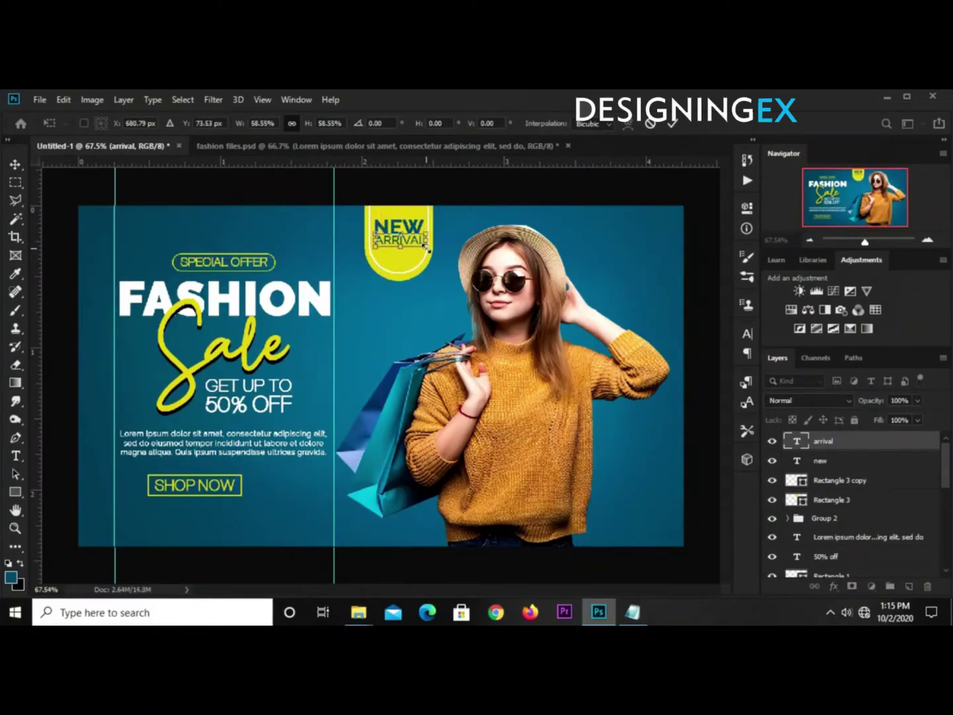
pyautogui.press('Return')
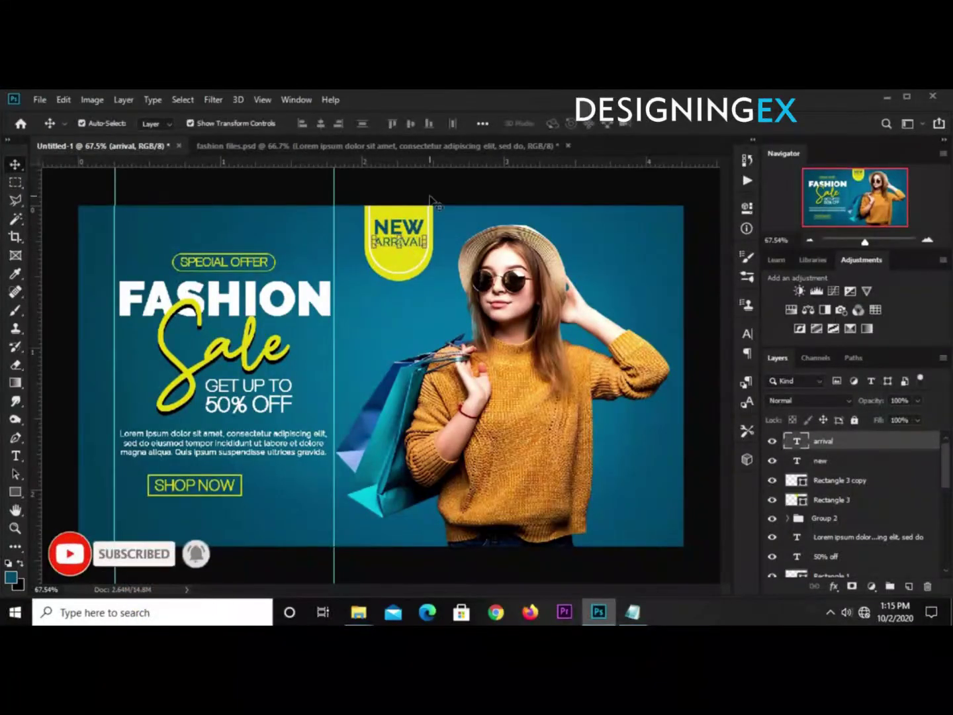
pyautogui.click(430, 196)
pyautogui.moveTo(418, 224); pyautogui.dragTo(417, 225)
pyautogui.click(433, 196)
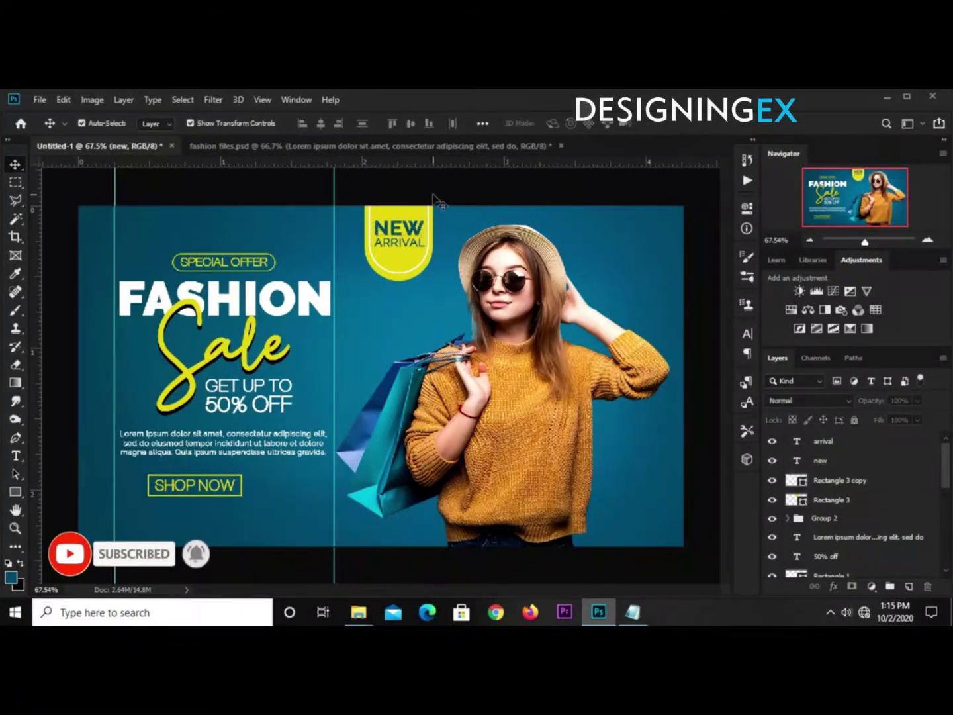
# Step: Nudge the yellow tag and its white outline together slightly upward behind the NEW ARRIVAL text, then clear the selection
pyautogui.click(396, 261)
pyautogui.keyDown('shift'); pyautogui.click(841, 480); pyautogui.keyUp('shift')
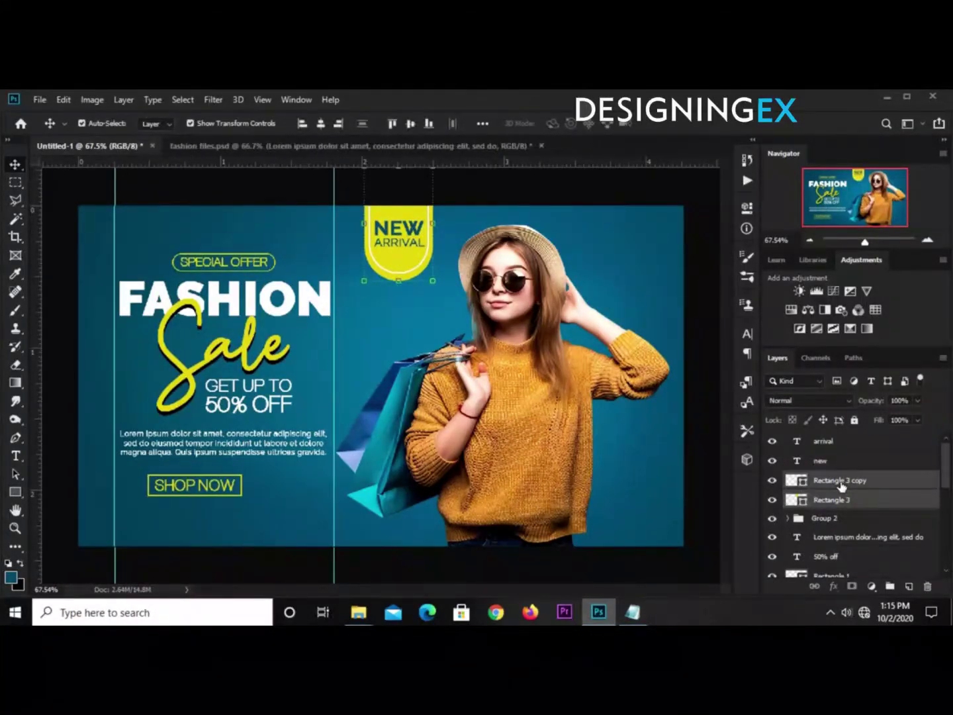
pyautogui.press('Up')
pyautogui.press('Up')
pyautogui.press('Up')
pyautogui.press('Up')
pyautogui.press('Up')
pyautogui.press('Up')
pyautogui.press('Up')
pyautogui.press('Up')
pyautogui.press('Up')
pyautogui.press('Up')
pyautogui.press('Up')
pyautogui.press('Up')
pyautogui.press('Up')
pyautogui.press('Up')
pyautogui.press('Up')
pyautogui.press('Up')
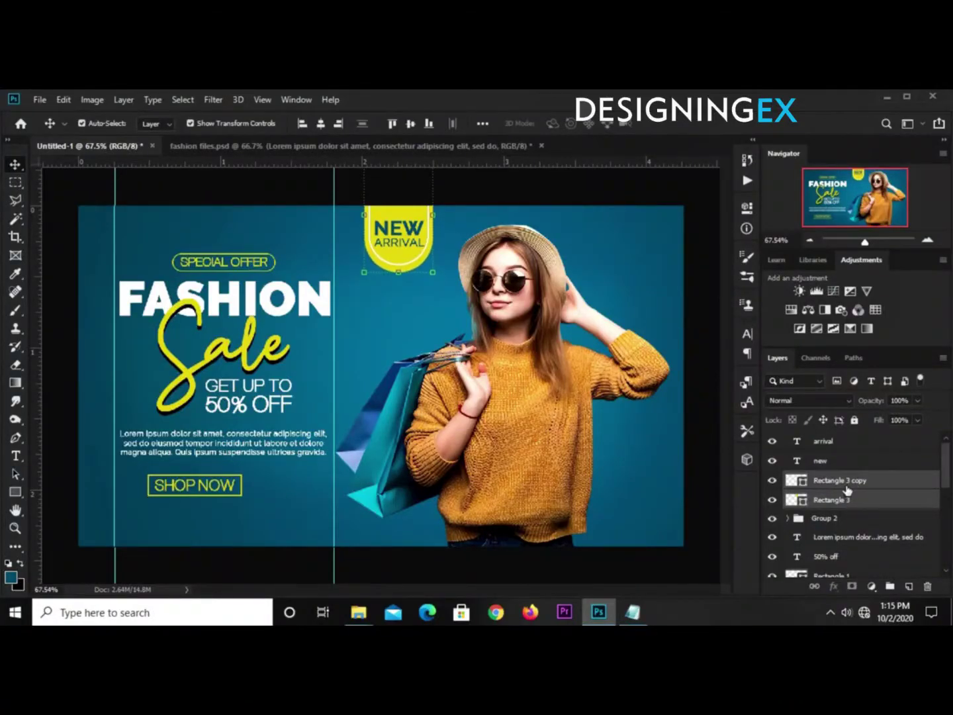
pyautogui.press('Down')
pyautogui.press('Down')
pyautogui.press('Down')
pyautogui.press('Down')
pyautogui.press('Down')
pyautogui.press('Down')
pyautogui.press('Down')
pyautogui.press('Down')
pyautogui.press('Down')
pyautogui.press('Down')
pyautogui.press('Down')
pyautogui.press('Down')
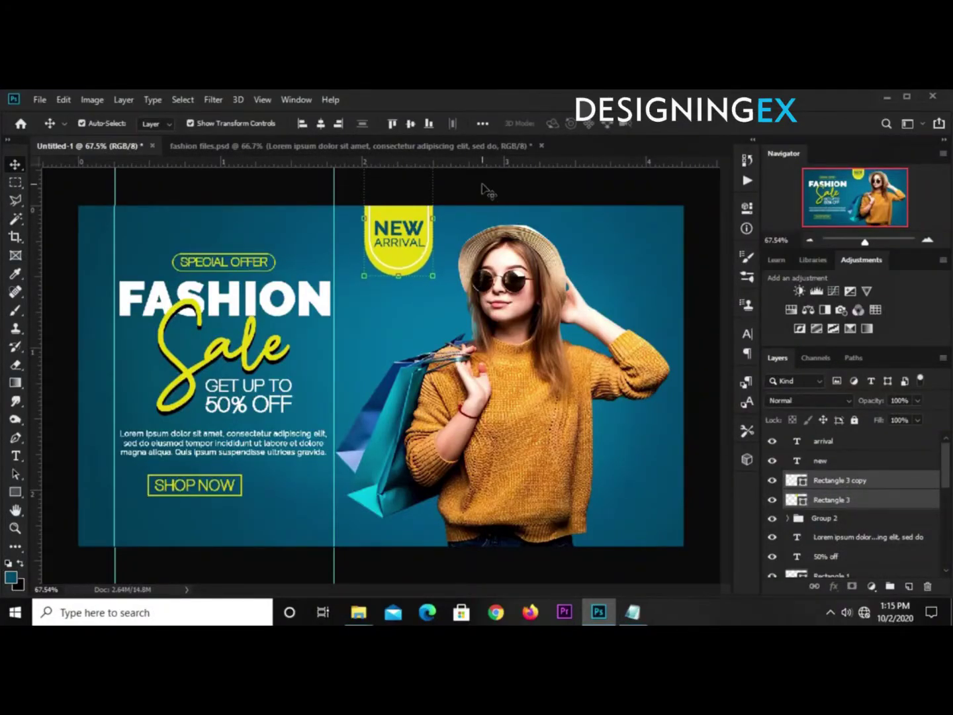
pyautogui.click(486, 191)
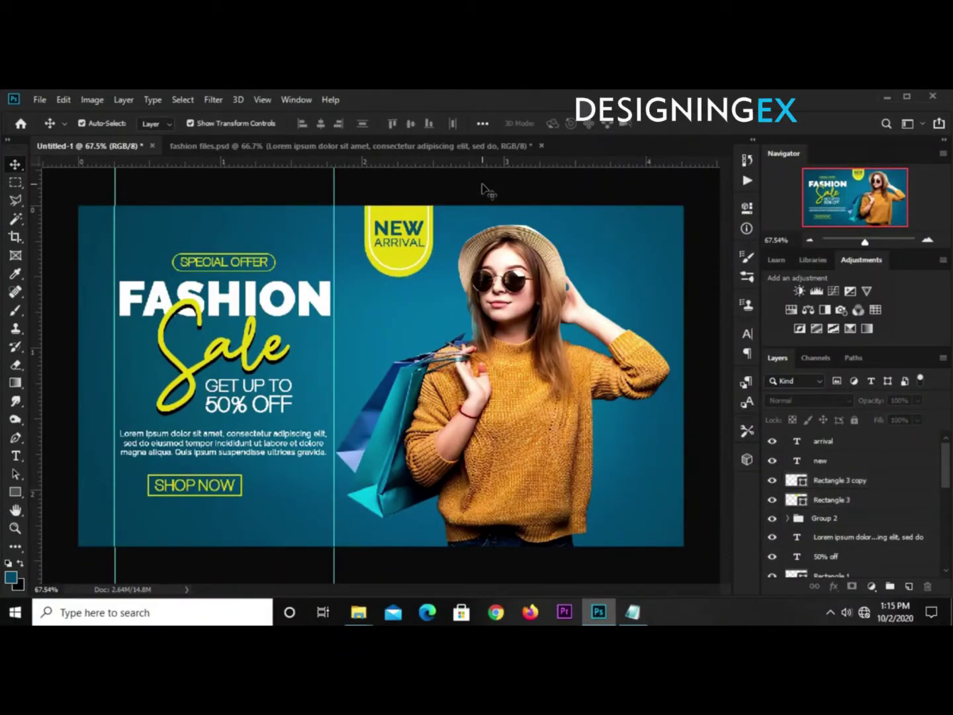
# Step: Add a Curves adjustment clipped to the shopping woman layer and pull the RGB curve's midpoint down slightly to darken her
pyautogui.click(512, 423)
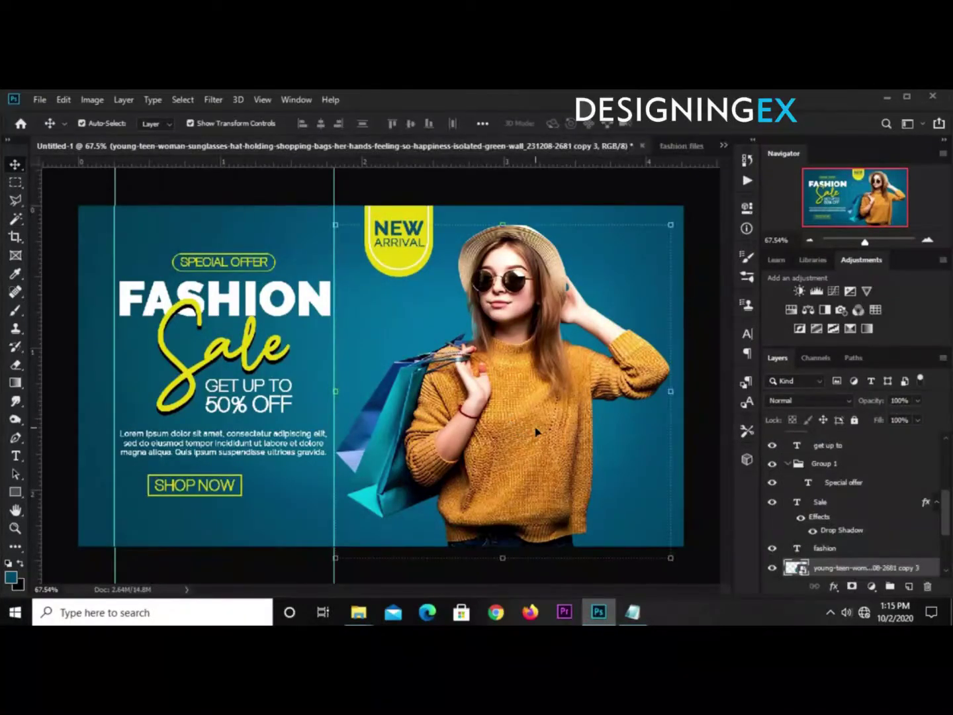
pyautogui.scroll(-2, 808, 549)
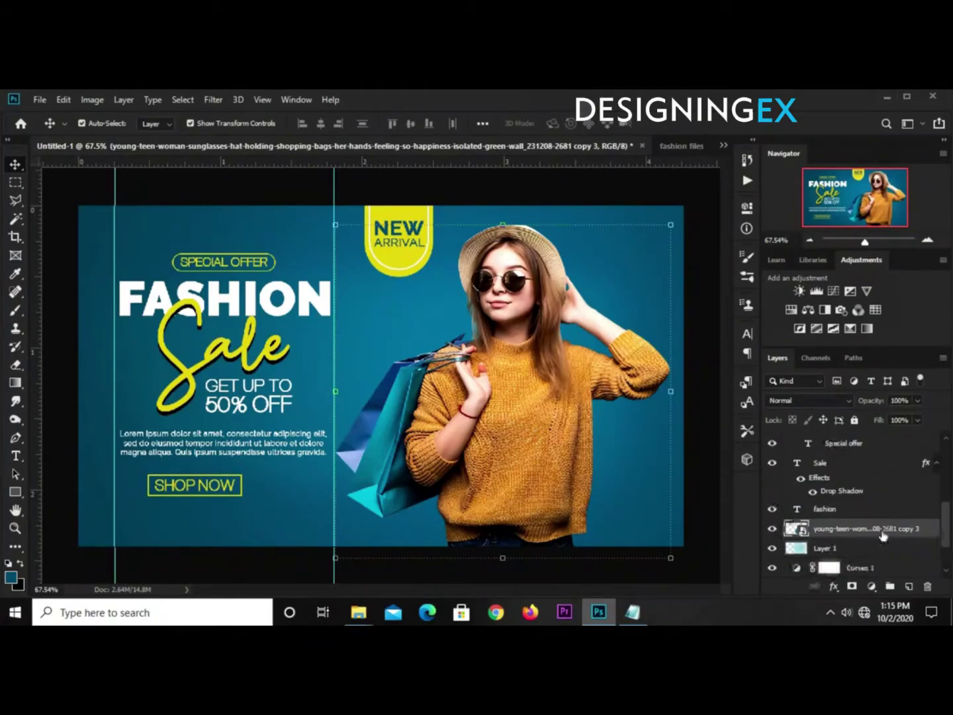
pyautogui.click(769, 529)
pyautogui.click(770, 529)
pyautogui.click(869, 586)
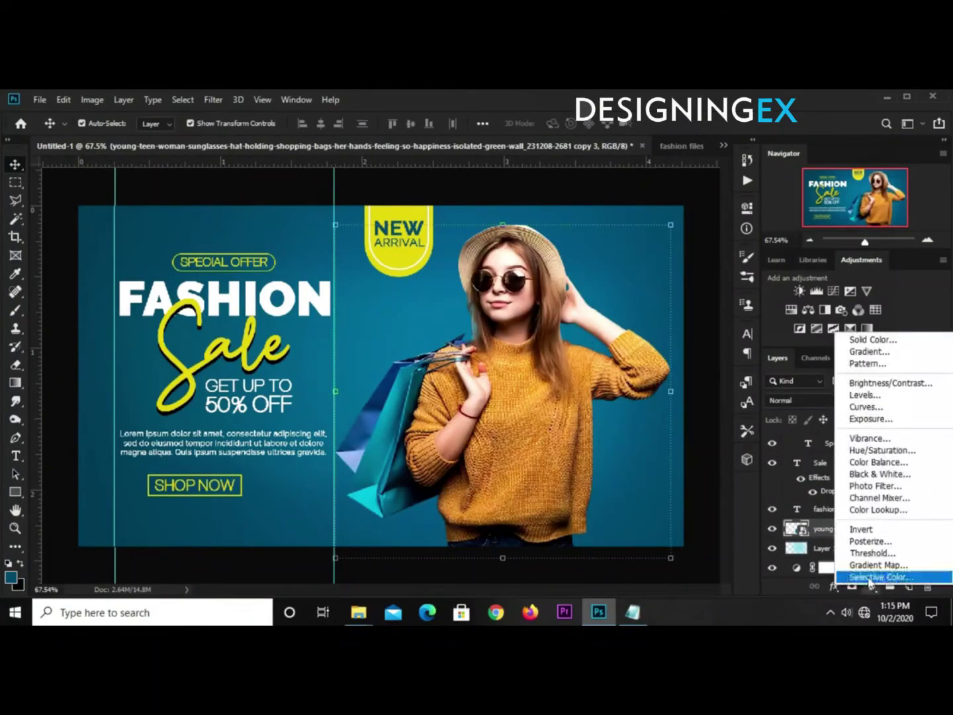
pyautogui.click(866, 409)
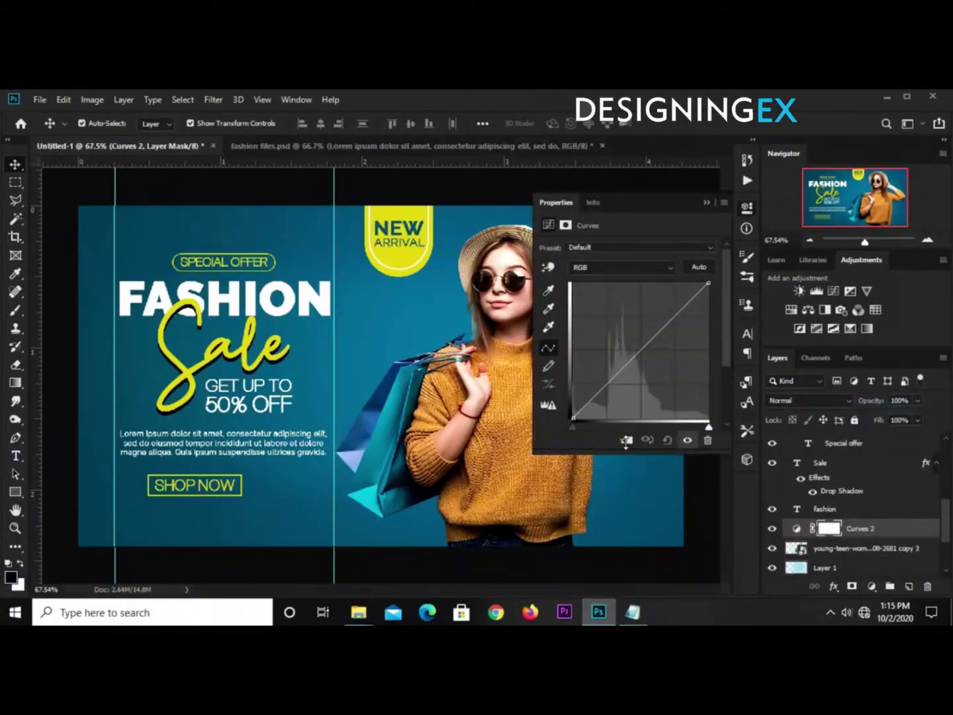
pyautogui.click(625, 439)
pyautogui.moveTo(634, 362); pyautogui.dragTo(626, 373)
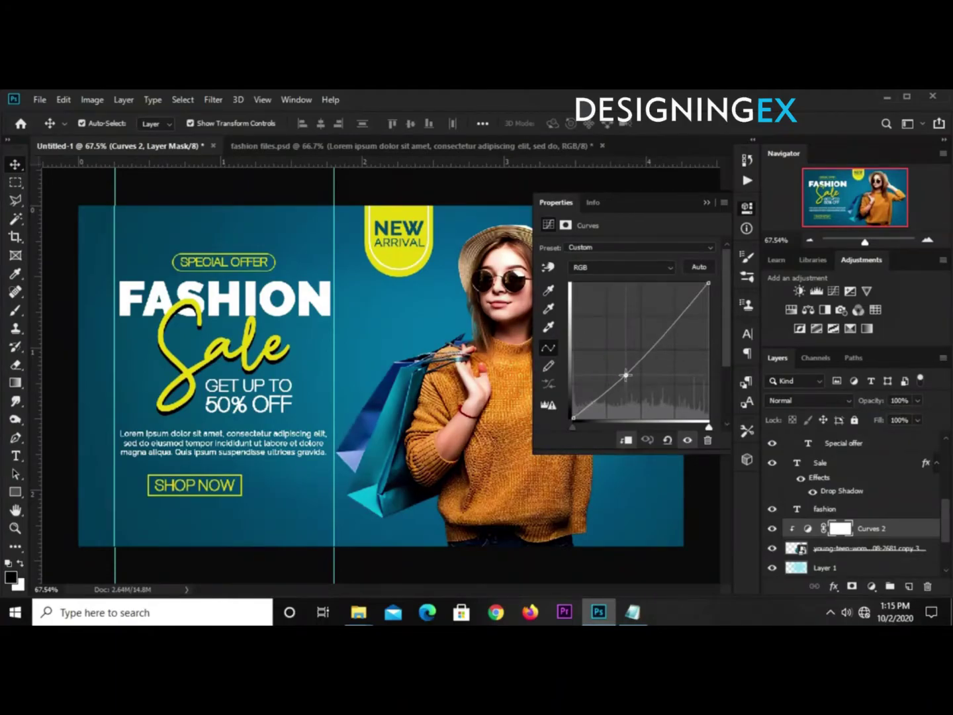
# Step: Add a Curves adjustment above all layers, lower the RGB curve slightly to darken the whole banner, and compare it with the adjustment hidden
pyautogui.click(705, 201)
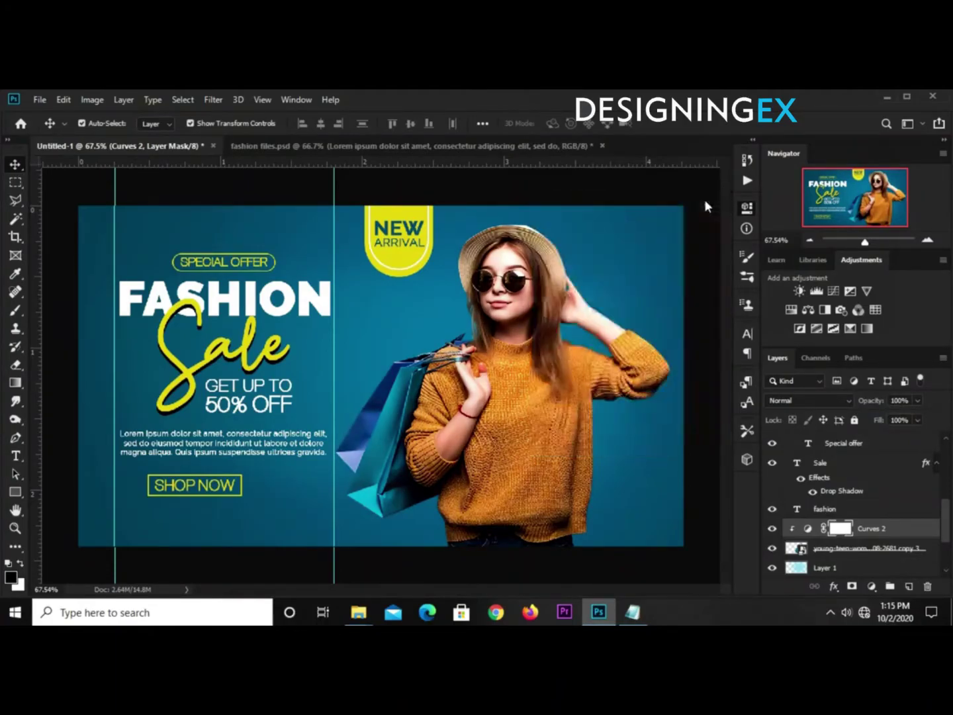
pyautogui.click(627, 198)
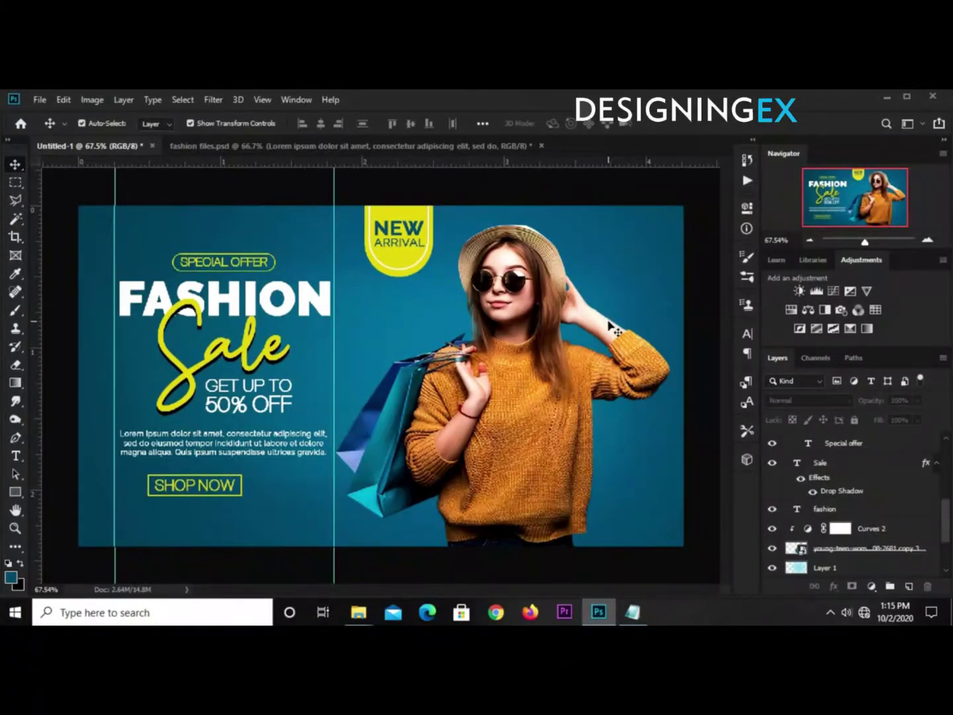
pyautogui.scroll(-3, 827, 481)
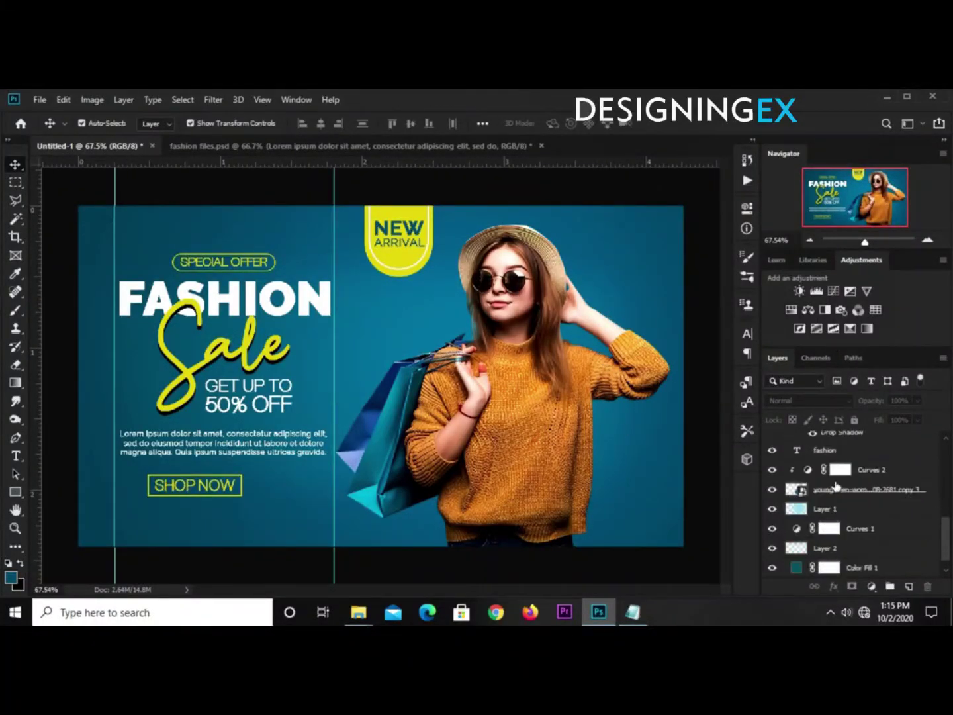
pyautogui.scroll(5, 836, 486)
pyautogui.click(872, 586)
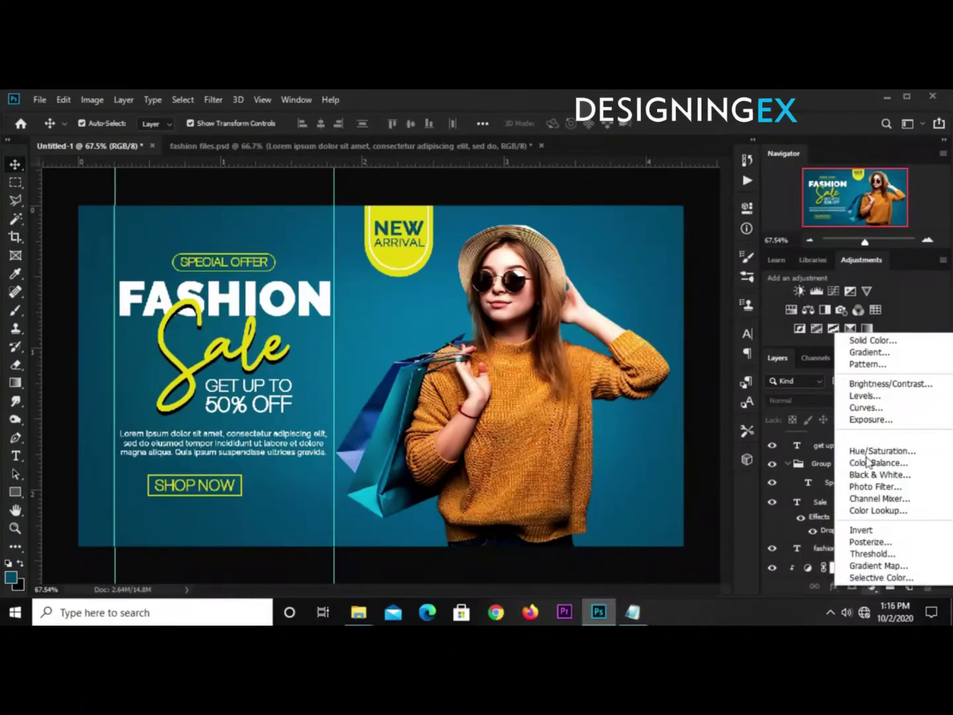
pyautogui.click(865, 407)
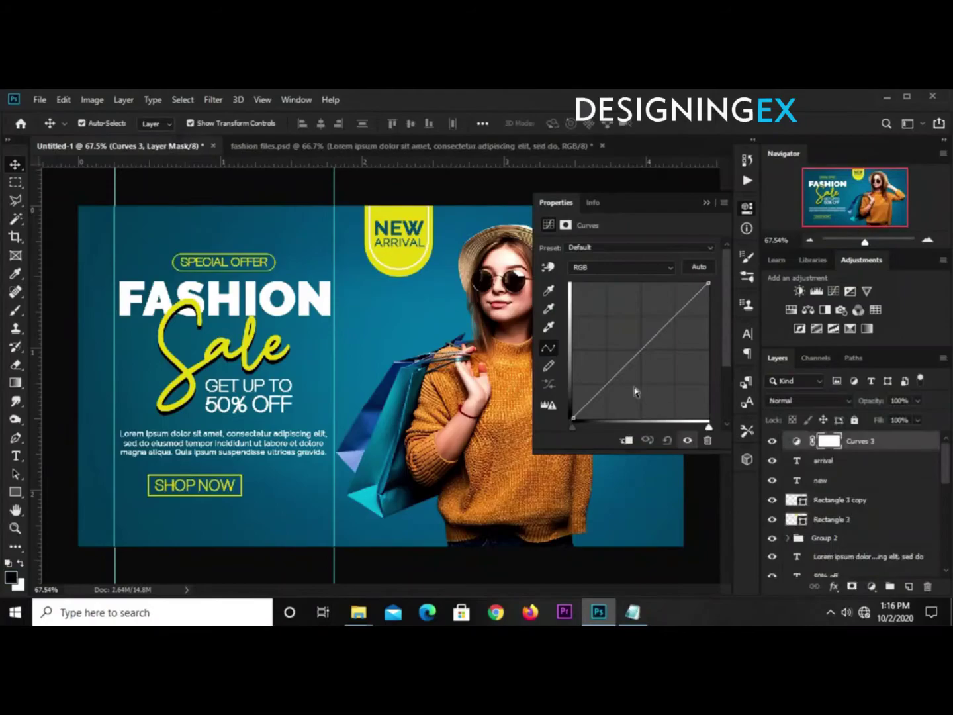
pyautogui.click(617, 376)
pyautogui.moveTo(616, 376); pyautogui.dragTo(620, 378)
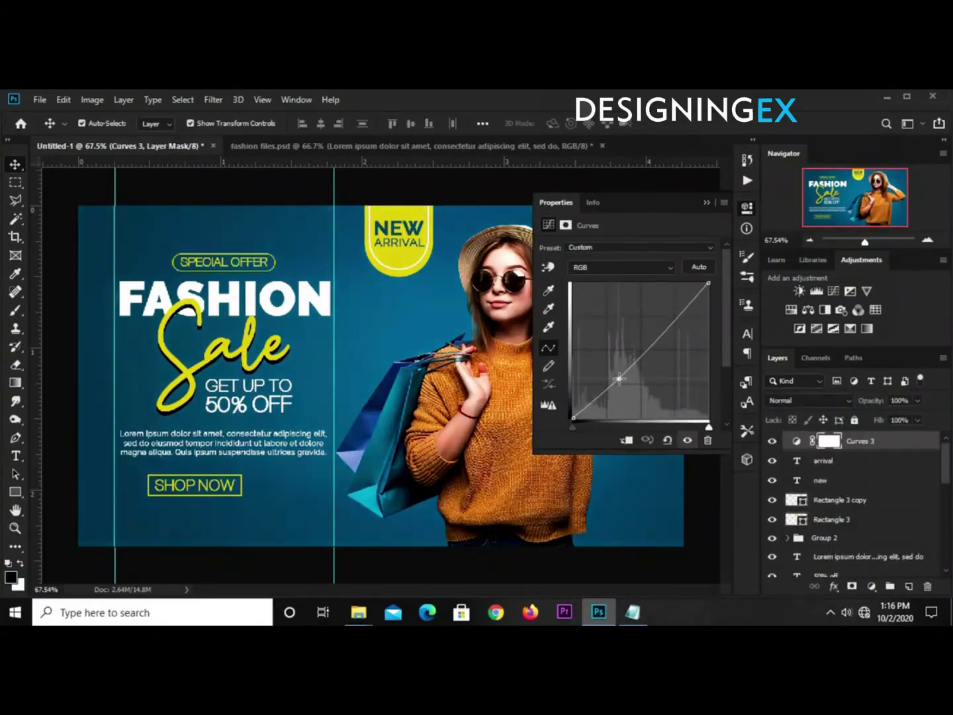
pyautogui.click(705, 202)
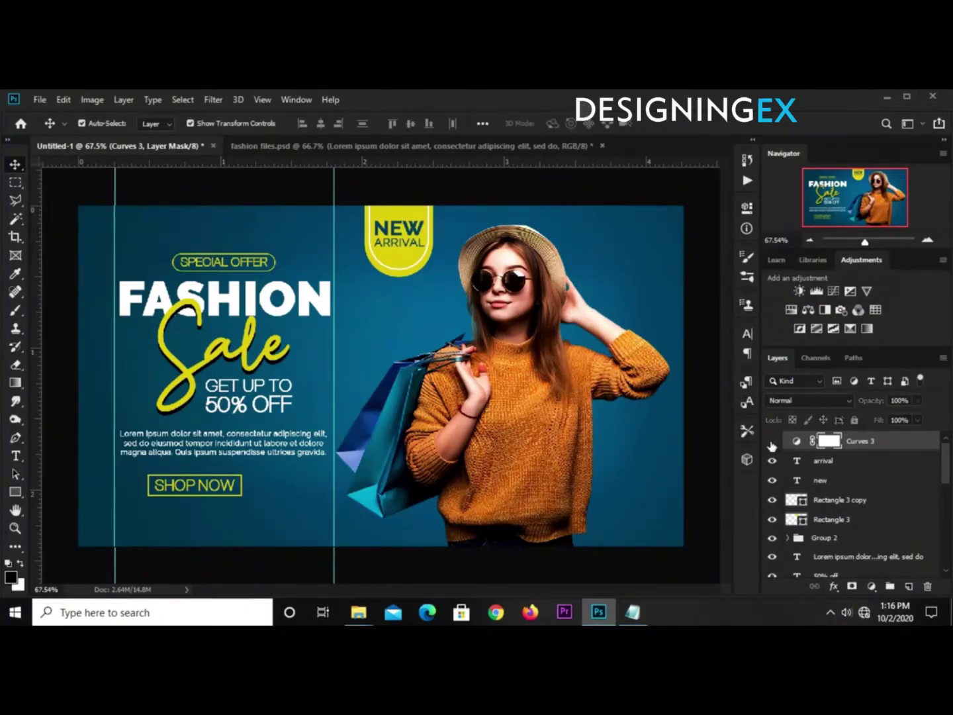
pyautogui.click(772, 441)
pyautogui.click(771, 440)
pyautogui.click(626, 561)
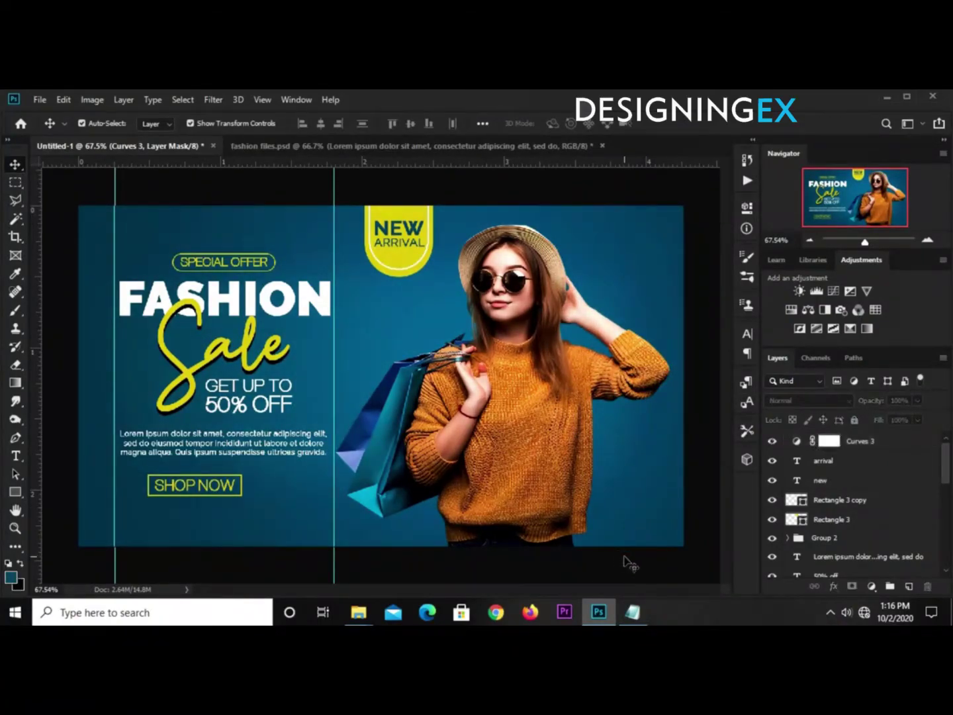
# Step: Add a pattern fill layer with the small black dots on white pattern and move it between Curves 1 and Layer 2
pyautogui.click(871, 586)
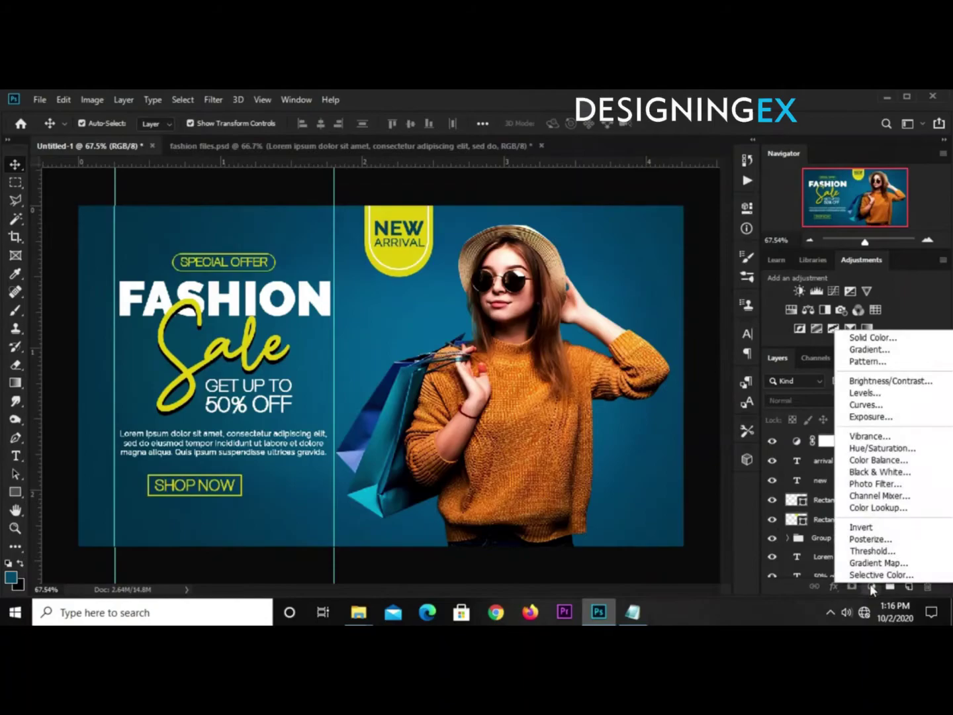
pyautogui.click(860, 360)
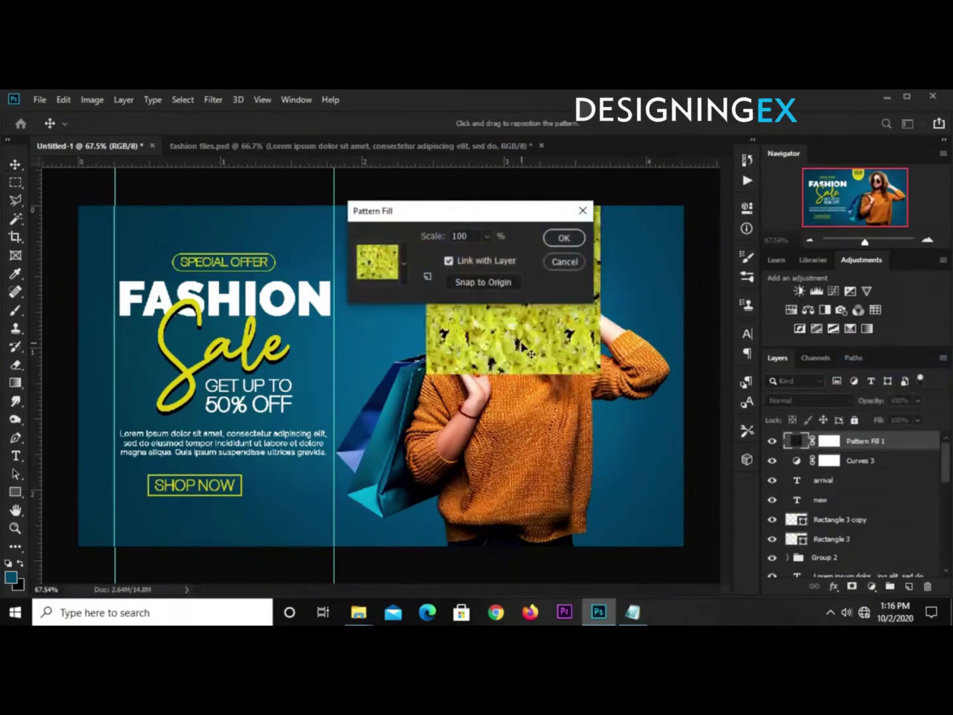
pyautogui.click(397, 270)
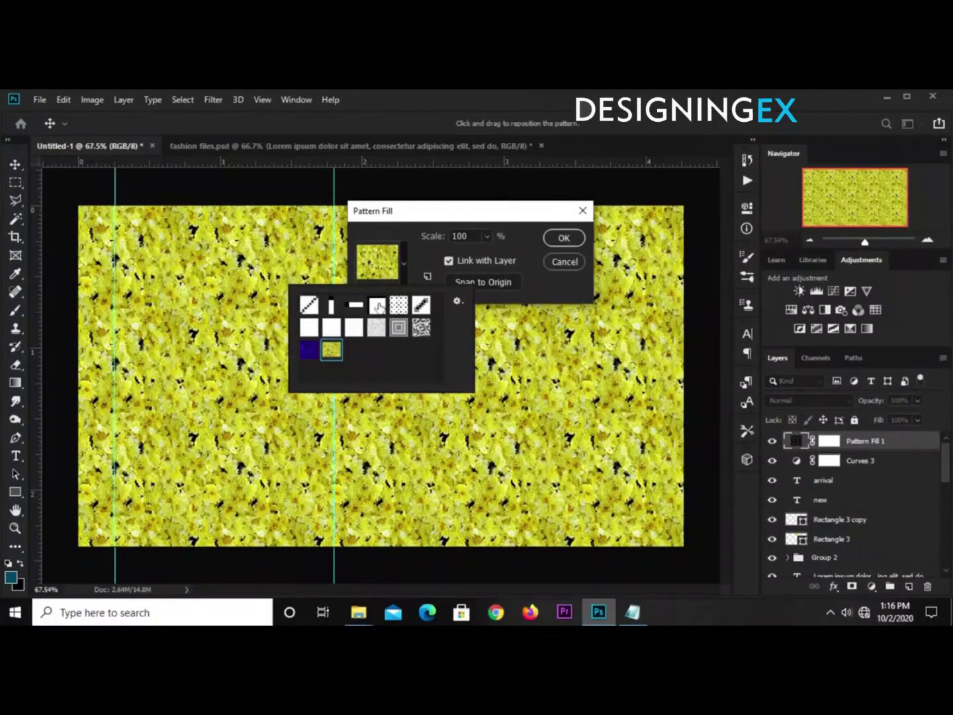
pyautogui.click(398, 306)
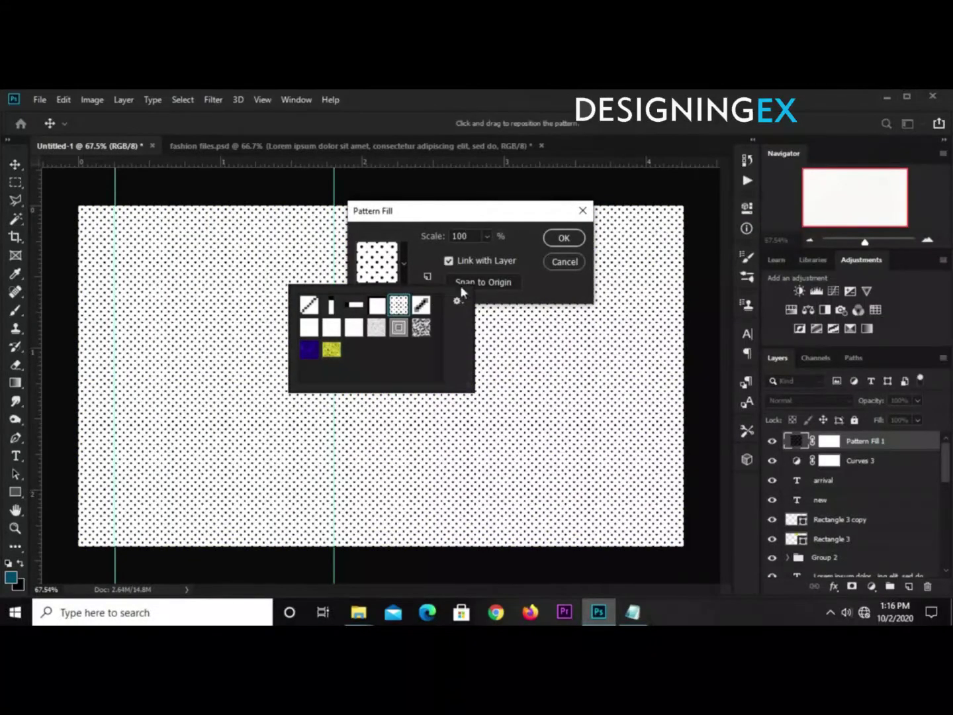
pyautogui.click(505, 242)
pyautogui.click(549, 238)
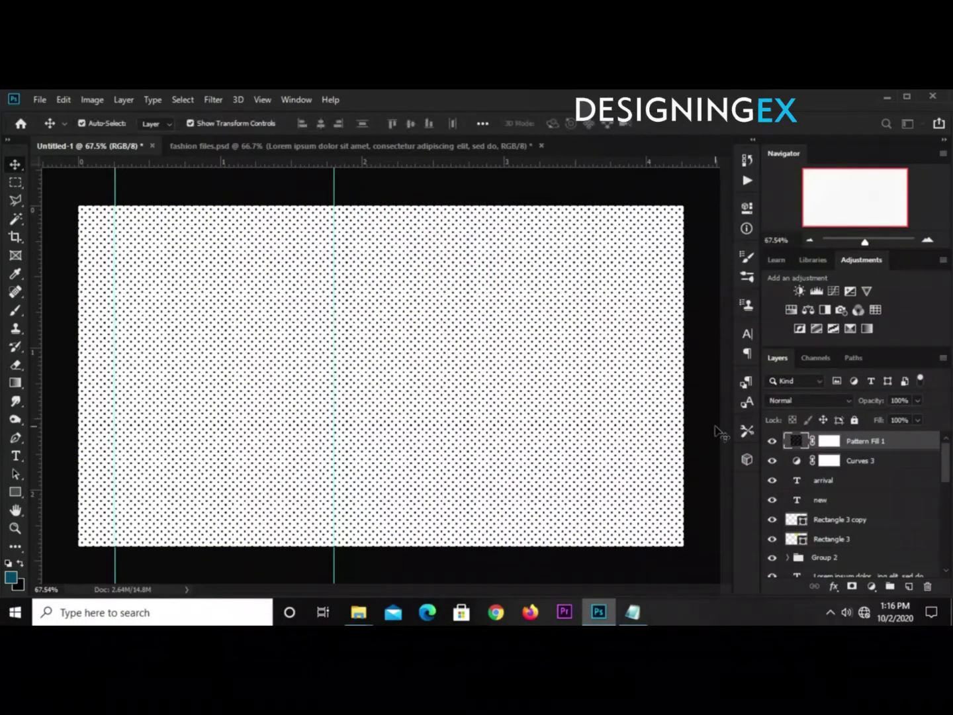
pyautogui.moveTo(861, 442); pyautogui.dragTo(850, 540)
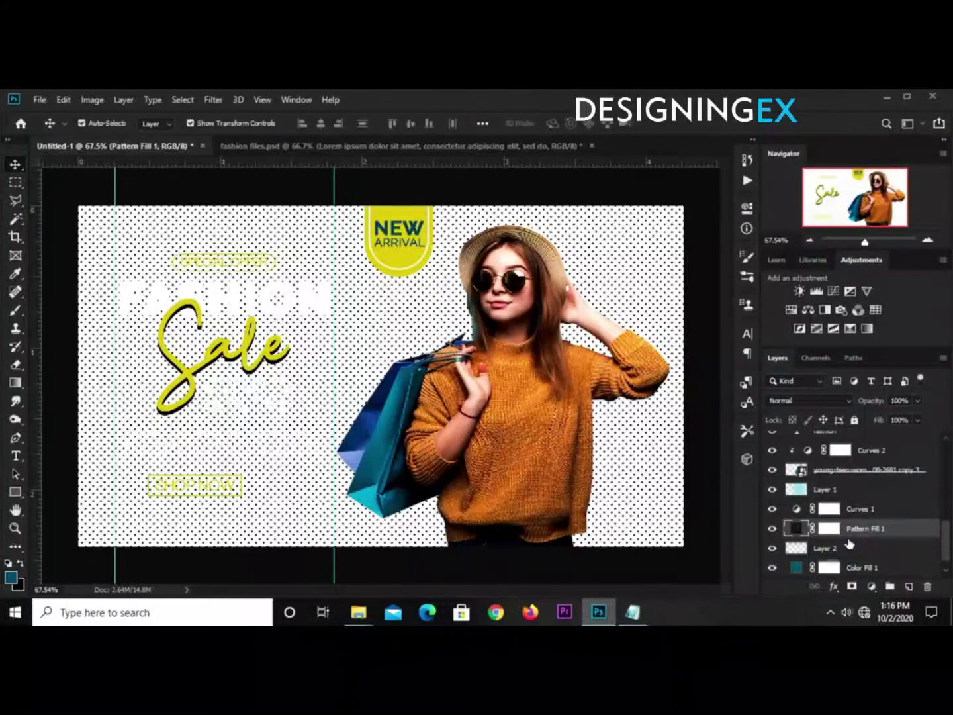
# Step: Set the dotted pattern fill layer's blend mode to Soft Light and its opacity to 14%
pyautogui.click(792, 398)
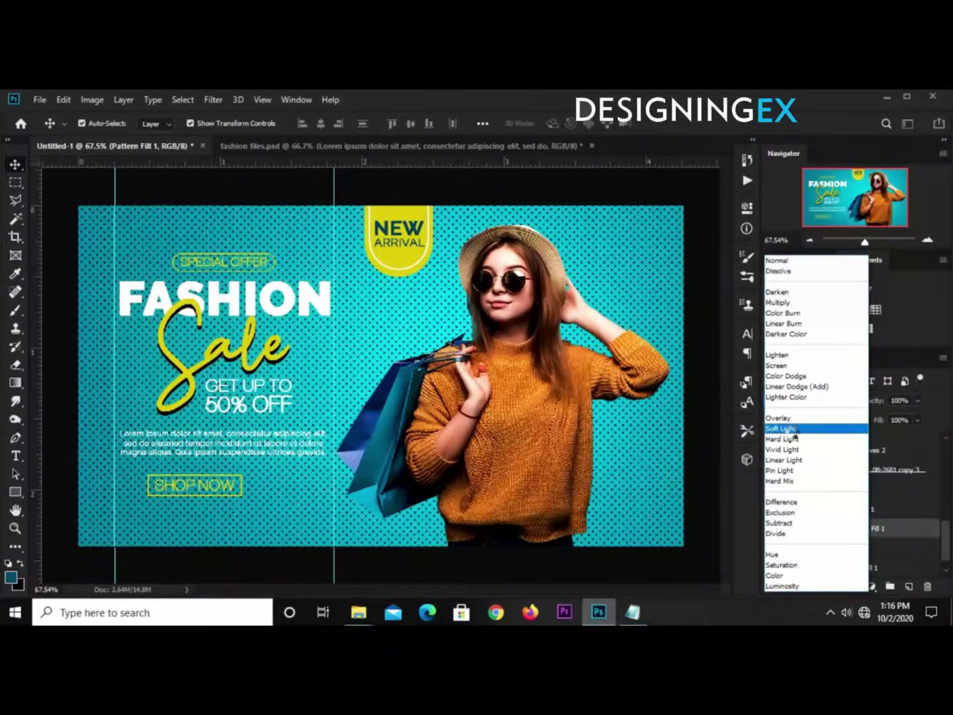
pyautogui.click(787, 429)
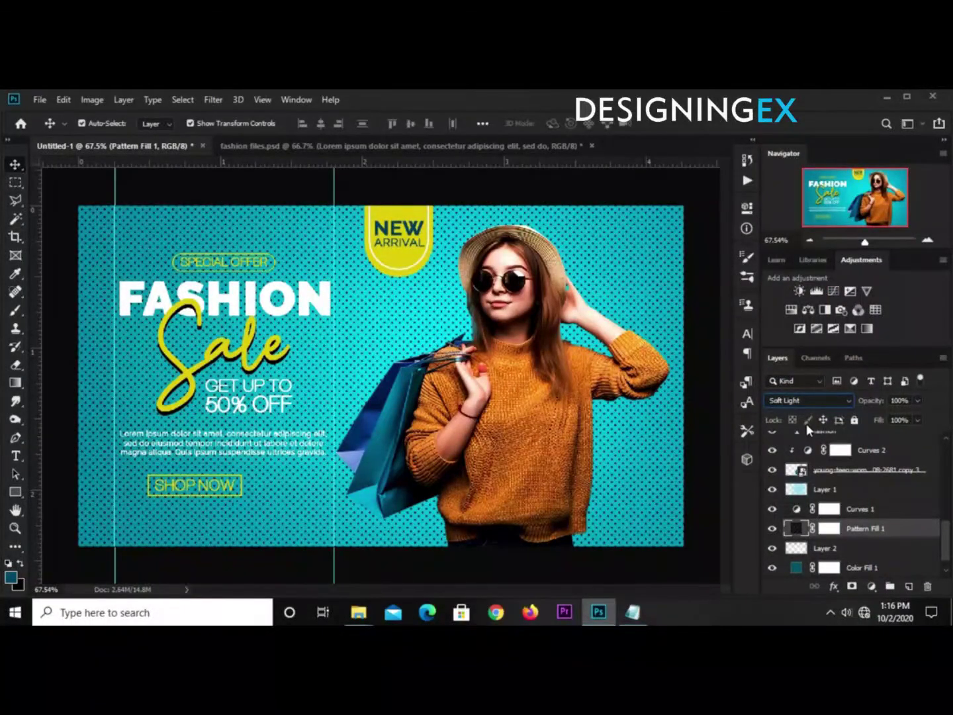
pyautogui.moveTo(923, 398); pyautogui.dragTo(860, 420)
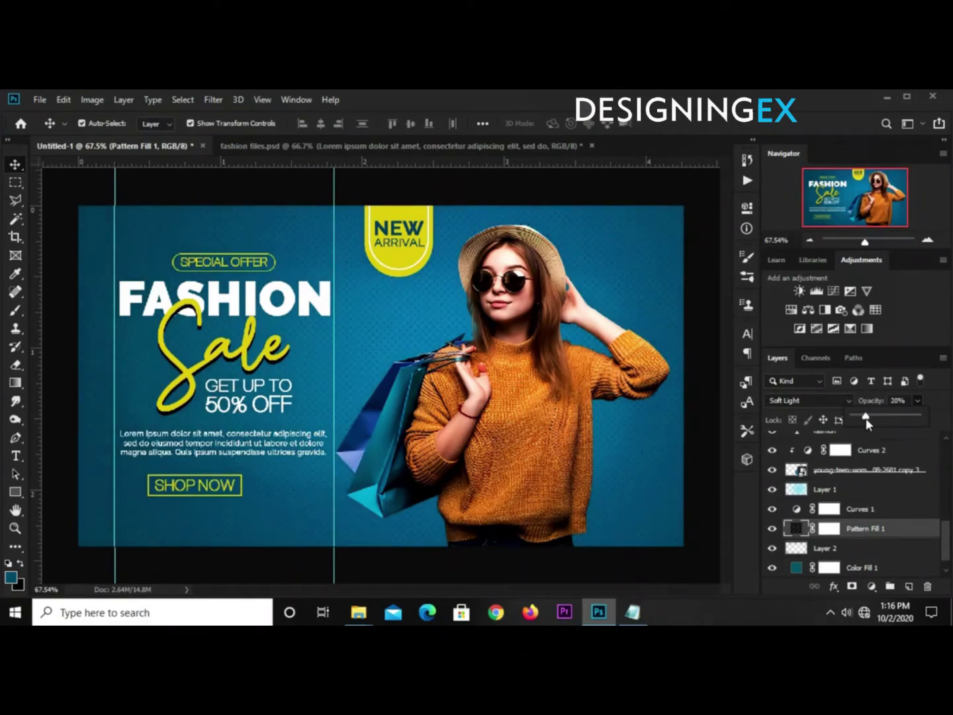
pyautogui.moveTo(867, 423); pyautogui.dragTo(864, 424)
pyautogui.click(672, 559)
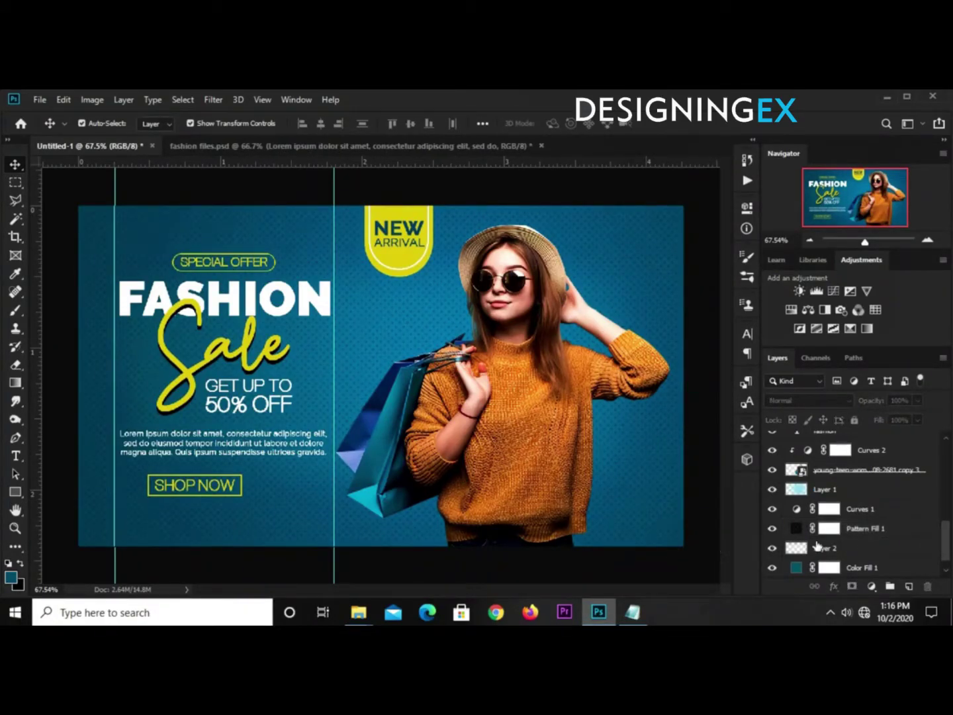
# Step: Draw a black-to-transparent linear gradient on the pattern fill's layer mask from the canvas's right edge to its left edge, then deselect the layer
pyautogui.click(884, 529)
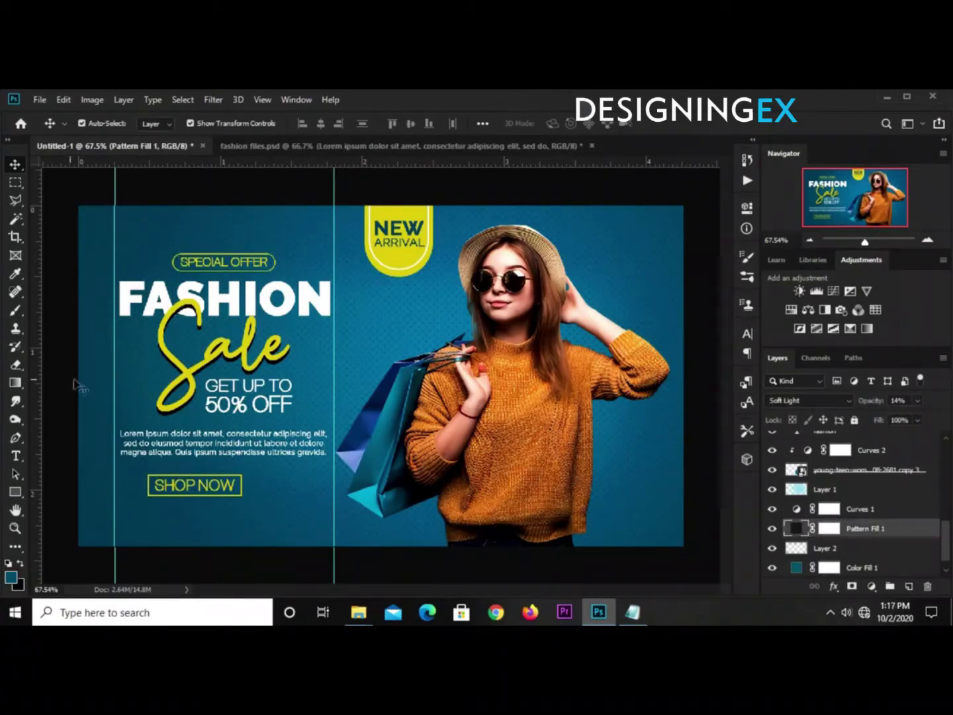
pyautogui.rightClick(18, 384)
pyautogui.click(39, 383)
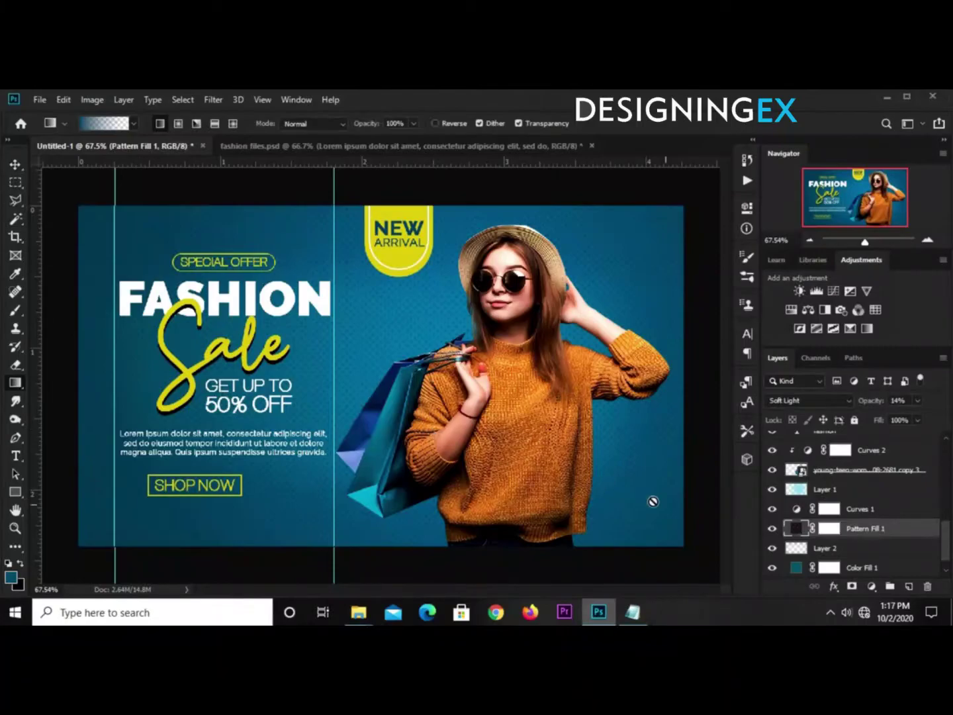
pyautogui.click(829, 527)
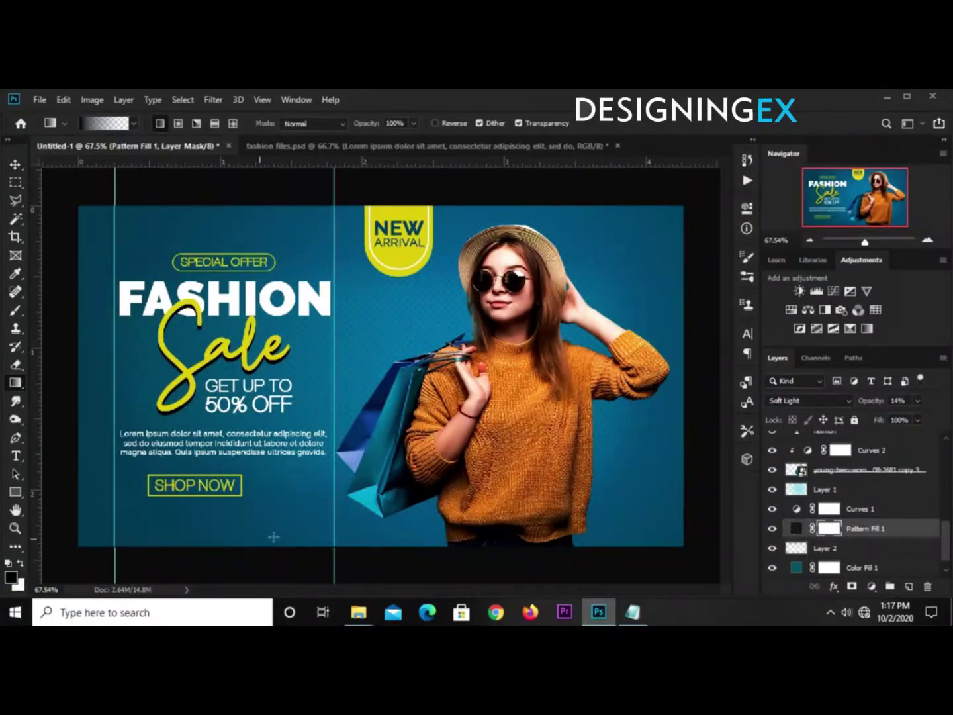
pyautogui.click(12, 578)
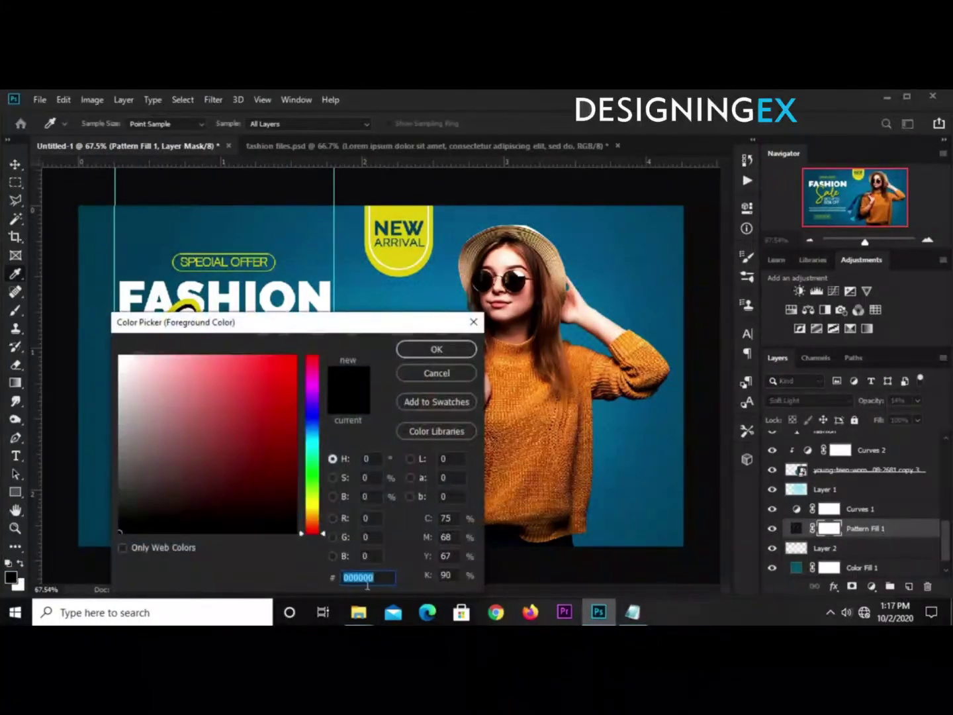
pyautogui.click(419, 351)
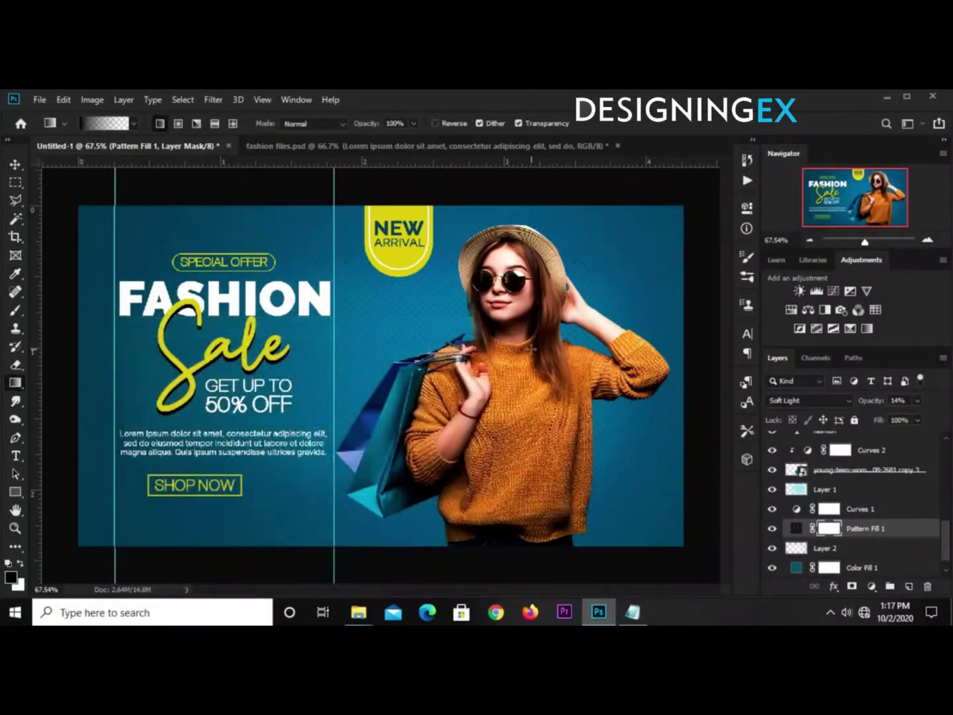
pyautogui.scroll(-1, 524, 346)
pyautogui.moveTo(659, 377); pyautogui.dragTo(75, 389)
pyautogui.click(15, 170)
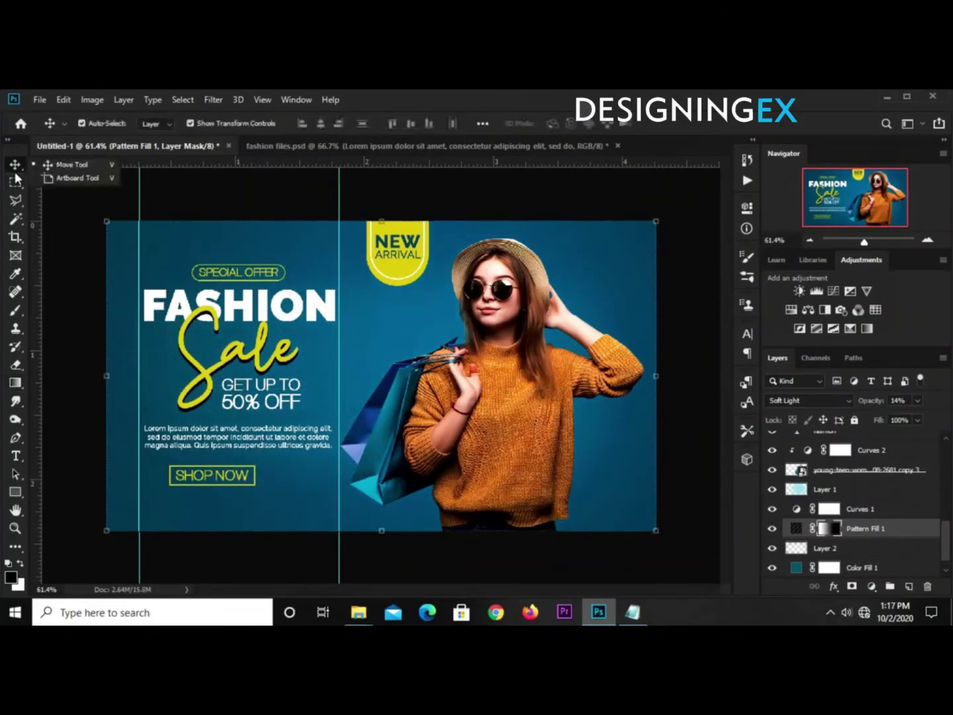
pyautogui.click(30, 168)
pyautogui.click(56, 237)
pyautogui.click(97, 252)
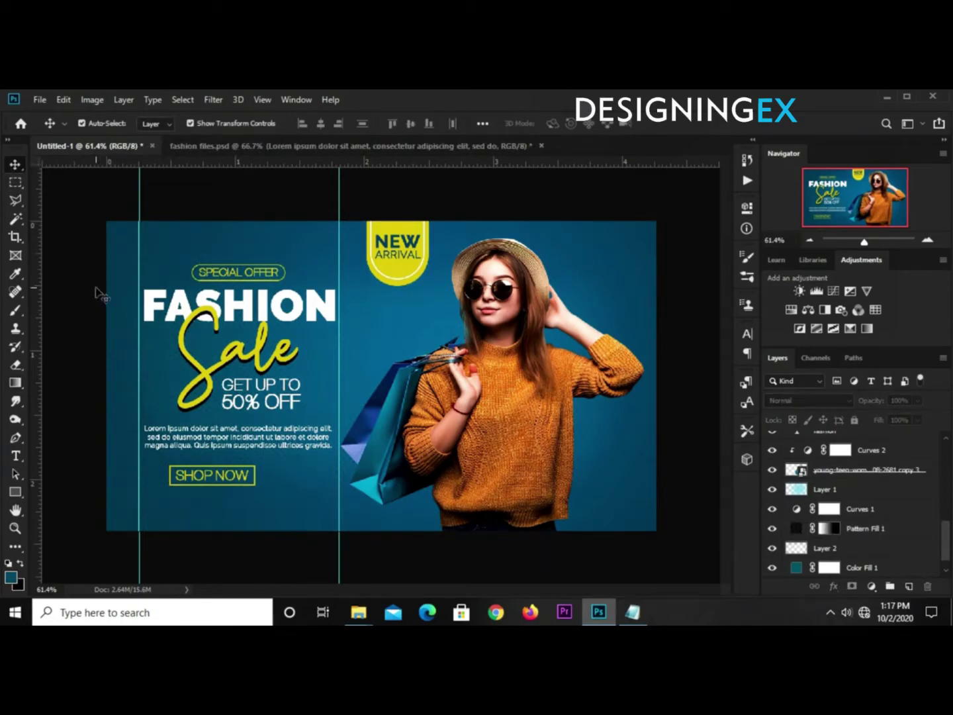
# Step: Make a rectangular selection spanning the two vertical guides and centre the SHOP NOW button group horizontally within it
pyautogui.click(20, 184)
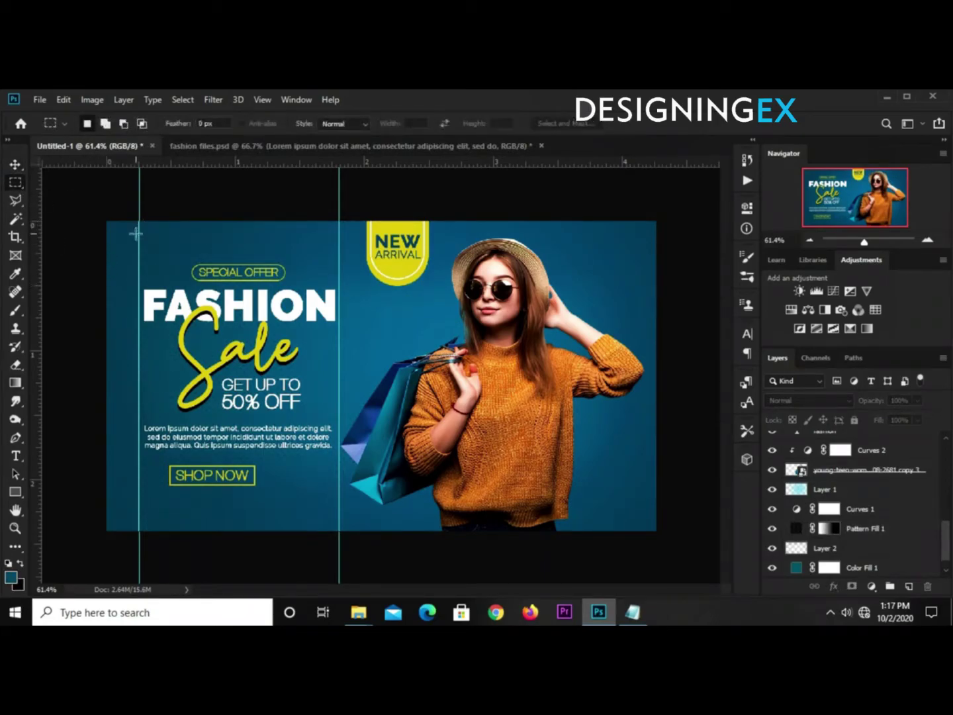
pyautogui.moveTo(138, 239); pyautogui.dragTo(335, 334)
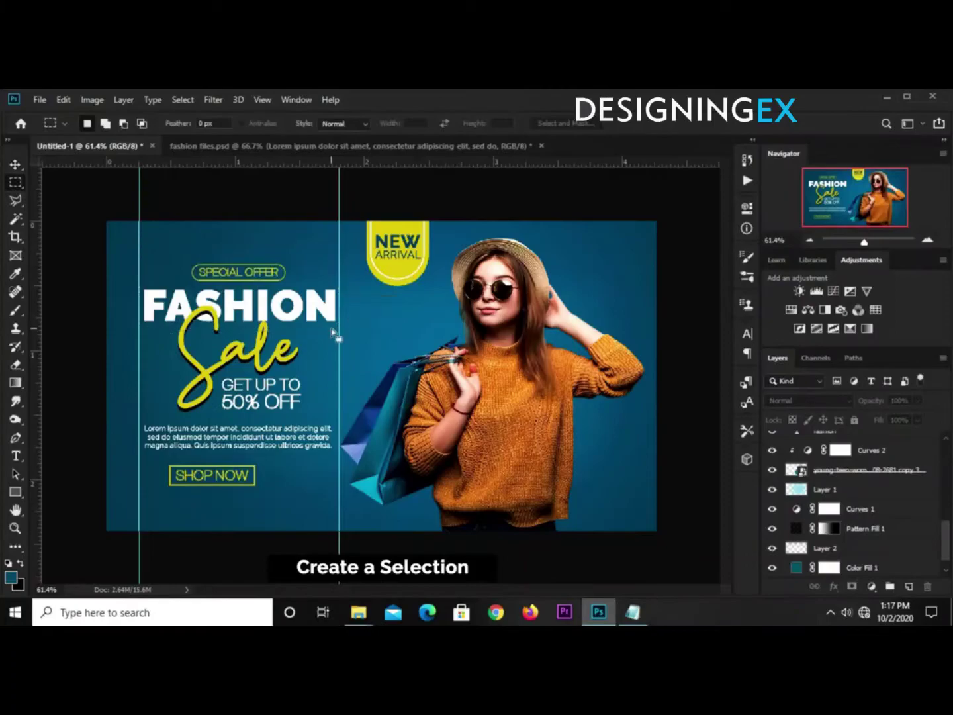
pyautogui.click(15, 164)
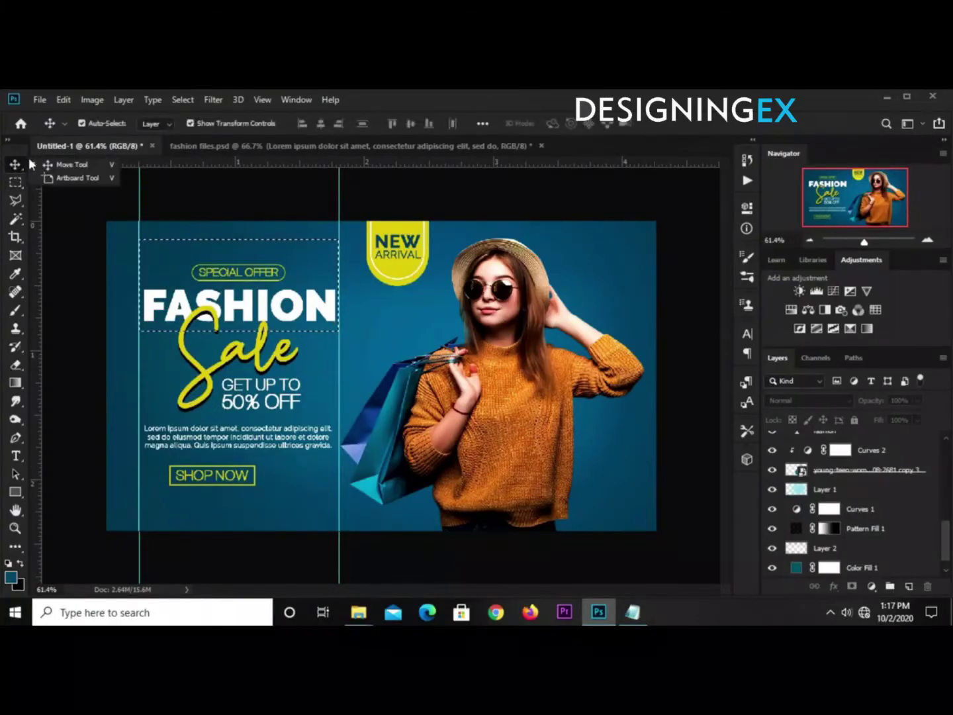
pyautogui.click(247, 472)
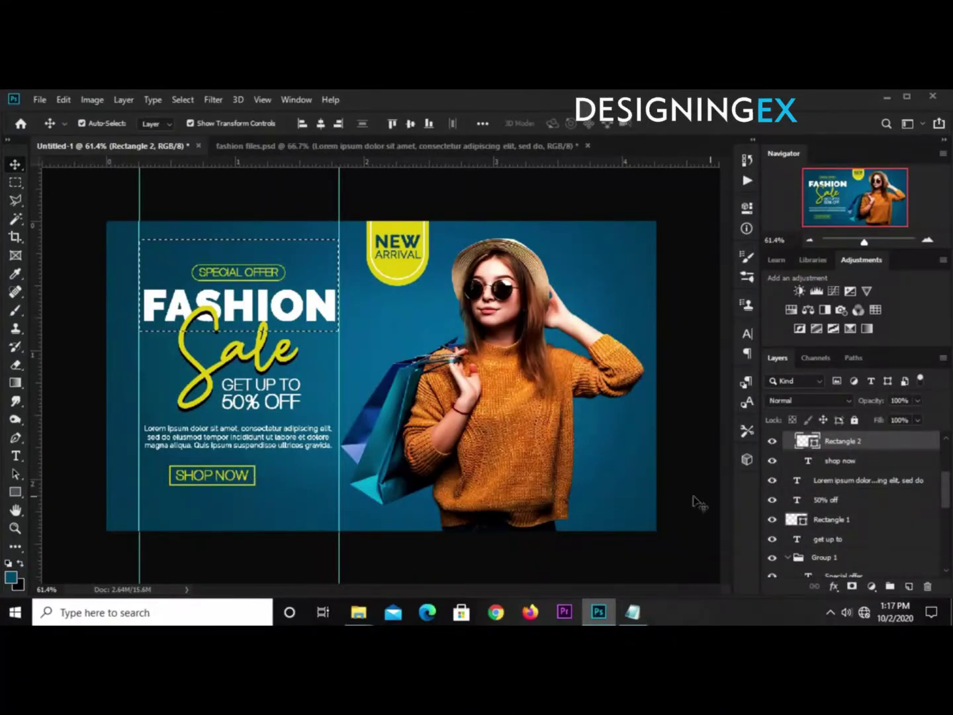
pyautogui.scroll(1, 839, 477)
pyautogui.click(836, 443)
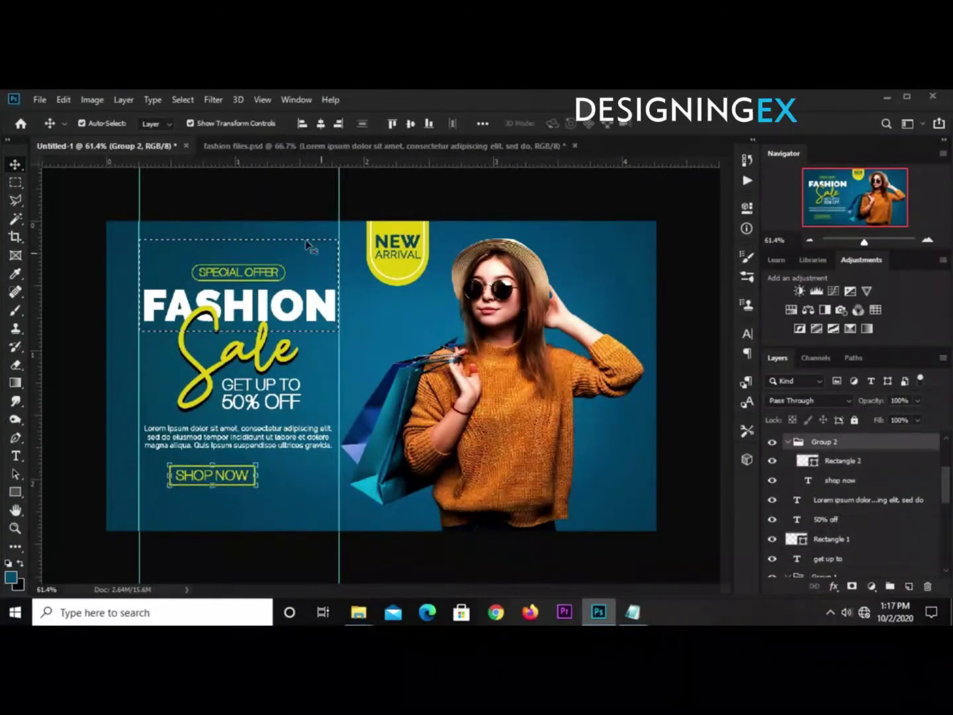
pyautogui.click(319, 123)
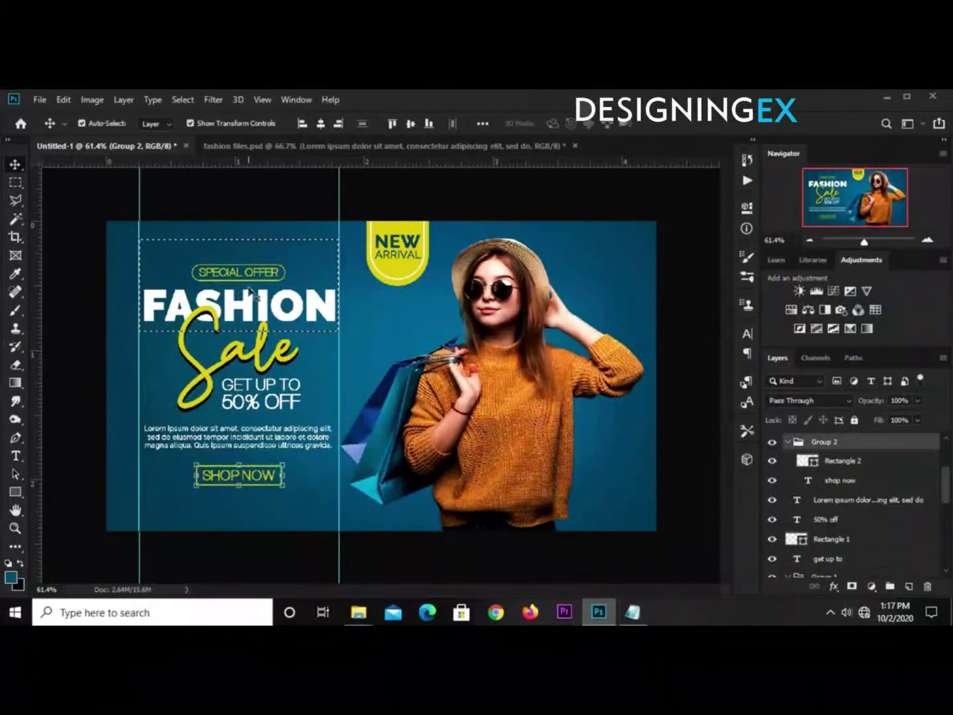
# Step: Centre the Lorem ipsum paragraph horizontally within the selection between the guides, then clear the selection
pyautogui.click(240, 444)
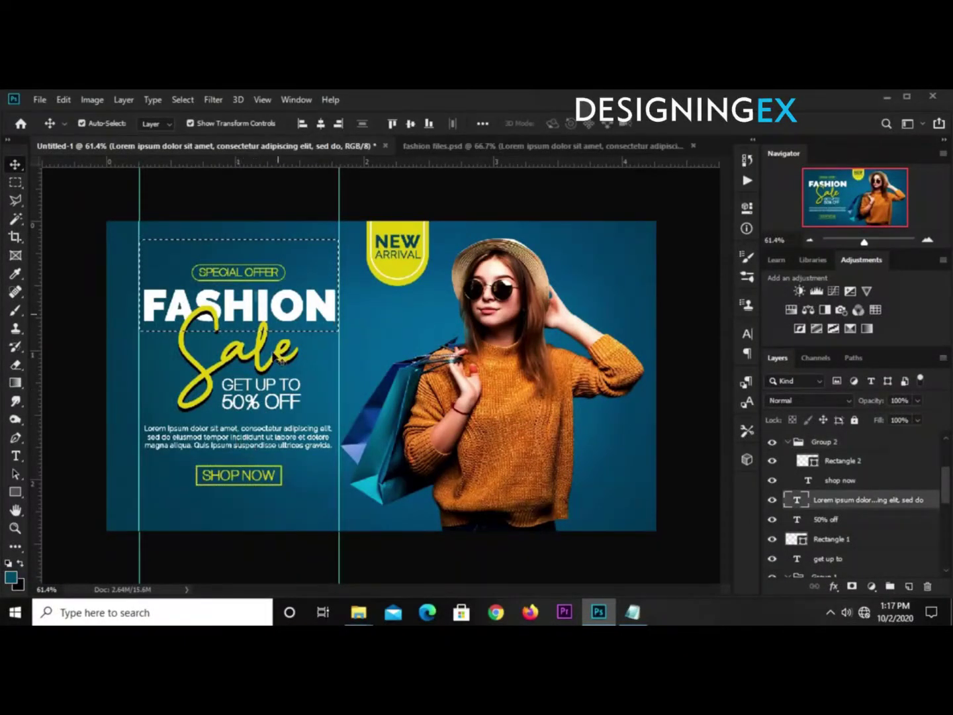
pyautogui.click(322, 126)
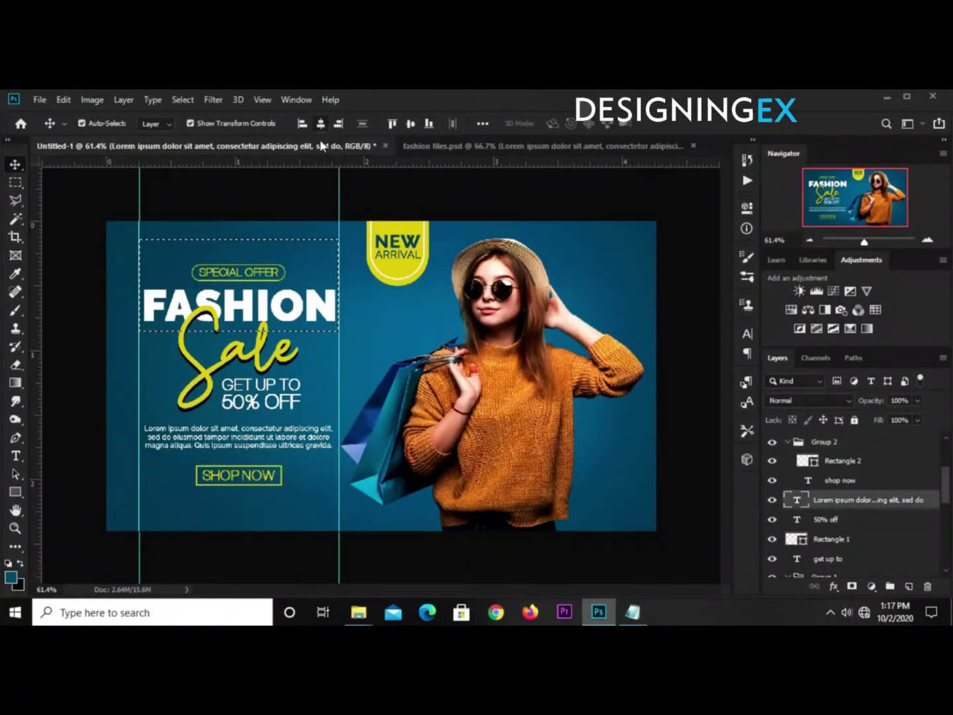
pyautogui.hotkey('ctrl', 'd')
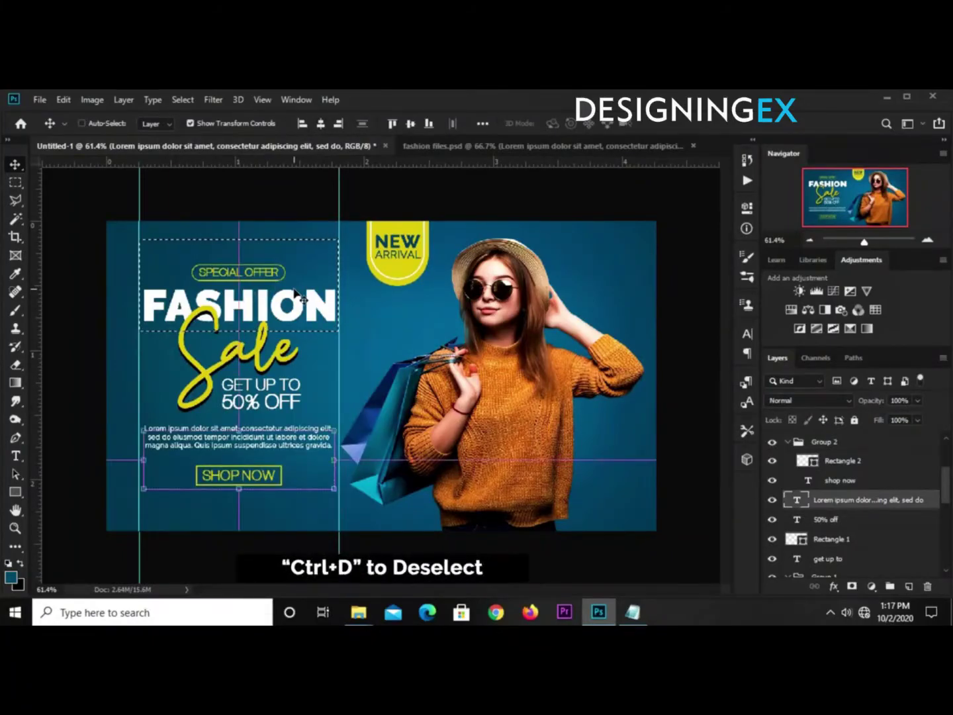
pyautogui.click(258, 206)
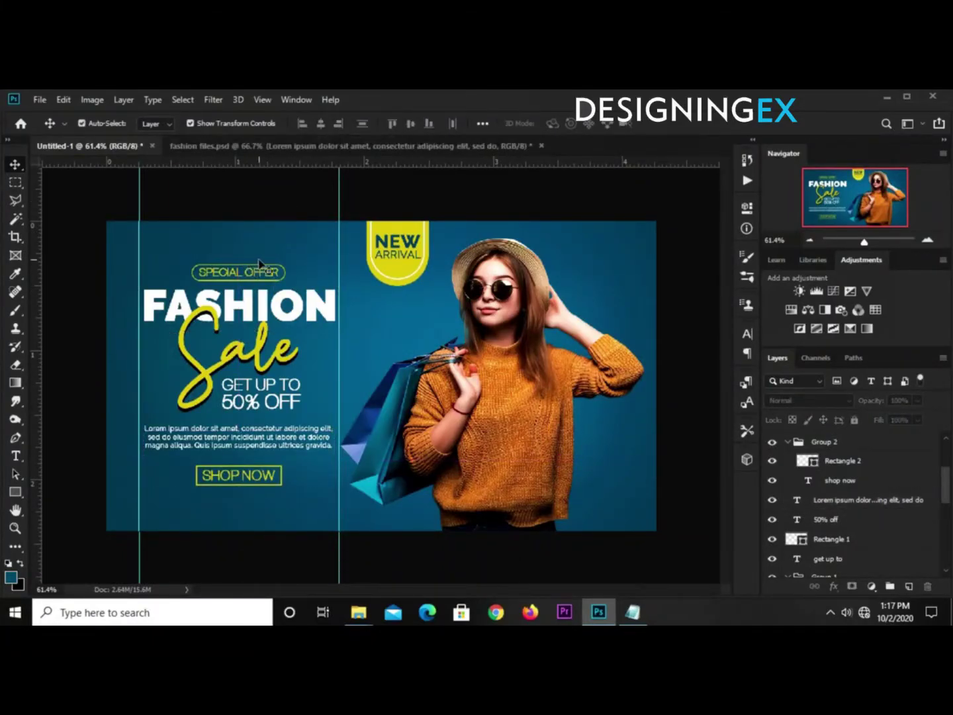
# Step: Adjust the opacity of Layer 2, just below the pattern fill, then deselect the layer
pyautogui.scroll(-10, 819, 490)
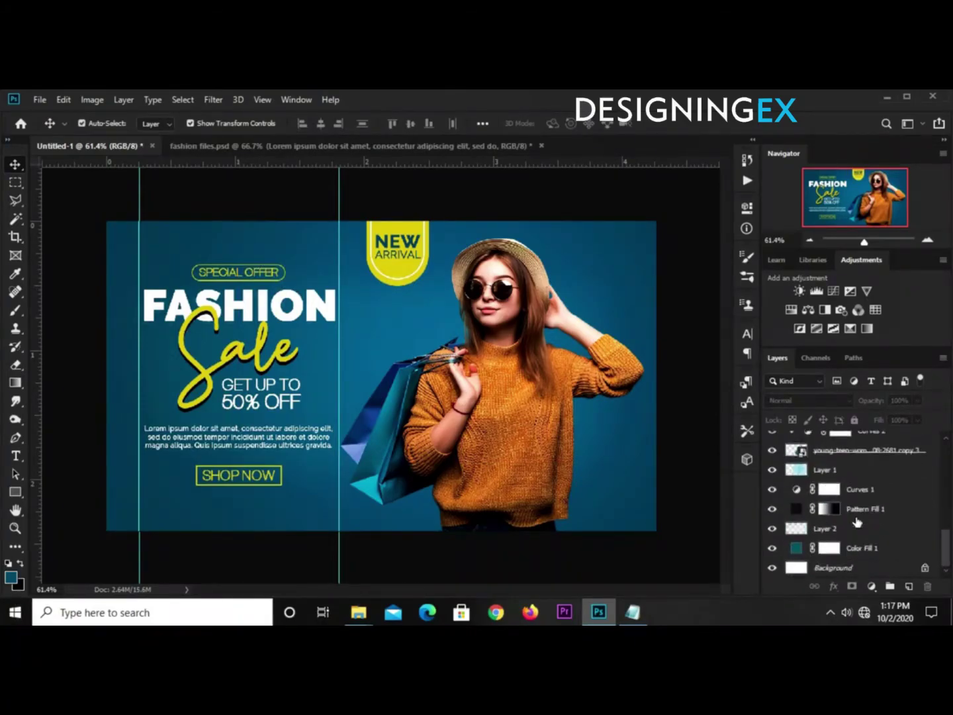
pyautogui.click(858, 527)
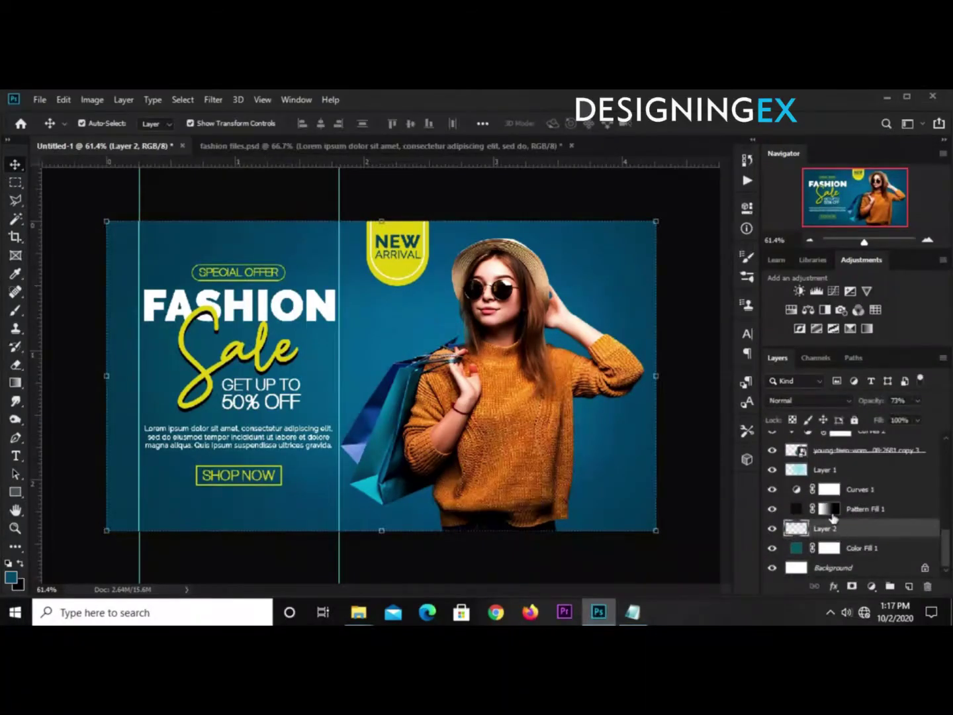
pyautogui.moveTo(919, 420); pyautogui.dragTo(929, 418)
pyautogui.click(682, 297)
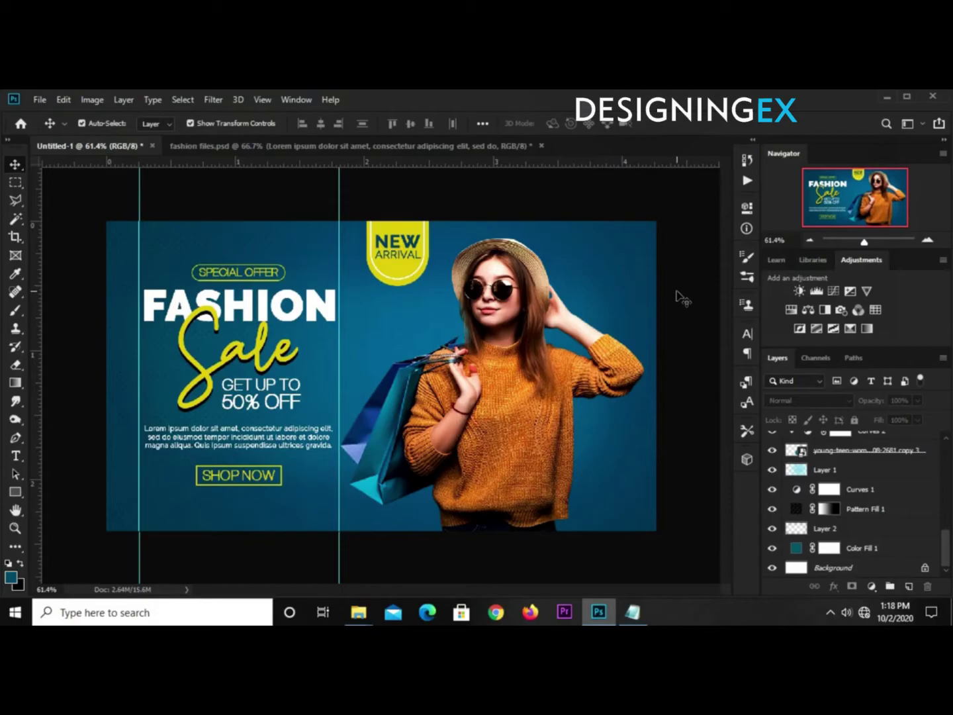
# Step: Create a new layer and draw a wavy Pen tool path from the sweater's lower part past the canvas's right edge
pyautogui.click(909, 587)
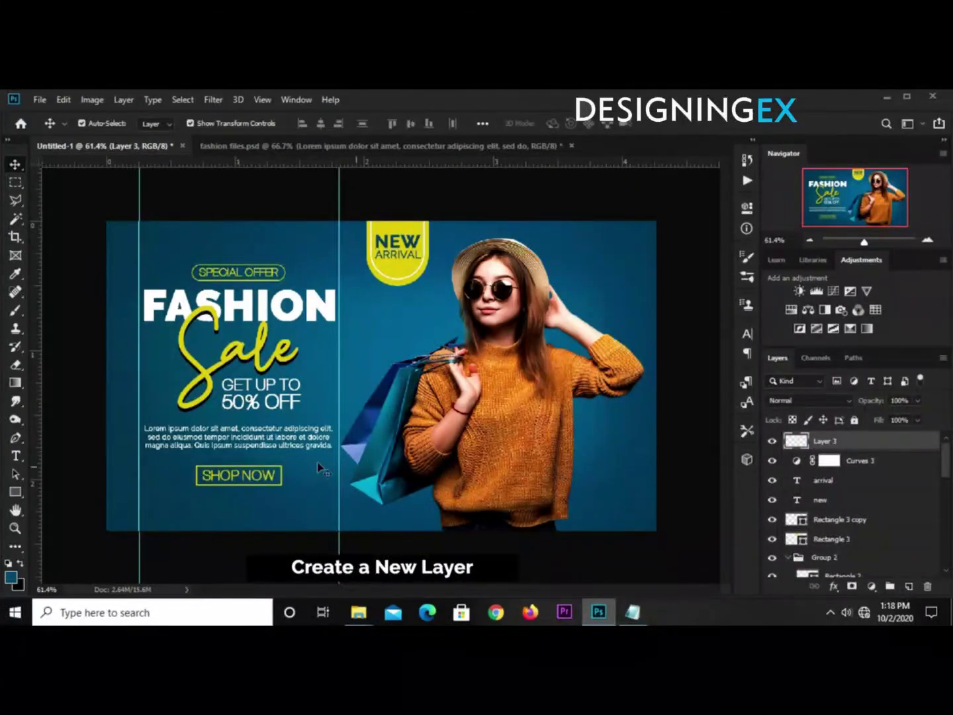
pyautogui.moveTo(14, 437); pyautogui.dragTo(62, 448)
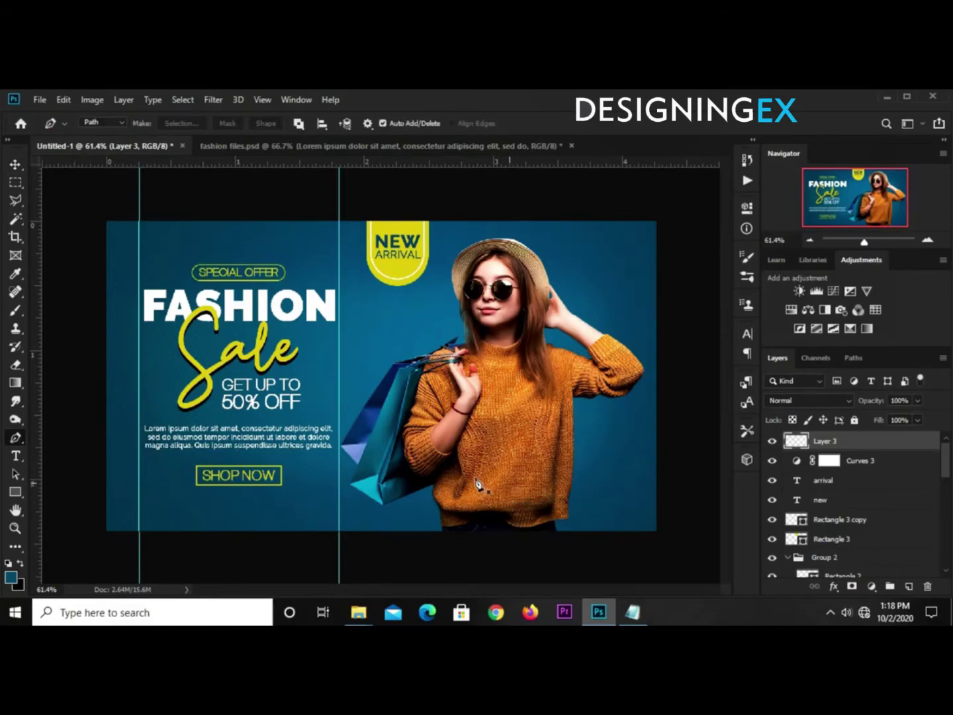
pyautogui.click(106, 125)
pyautogui.click(106, 145)
pyautogui.click(532, 477)
pyautogui.moveTo(612, 491); pyautogui.dragTo(651, 455)
pyautogui.click(683, 475)
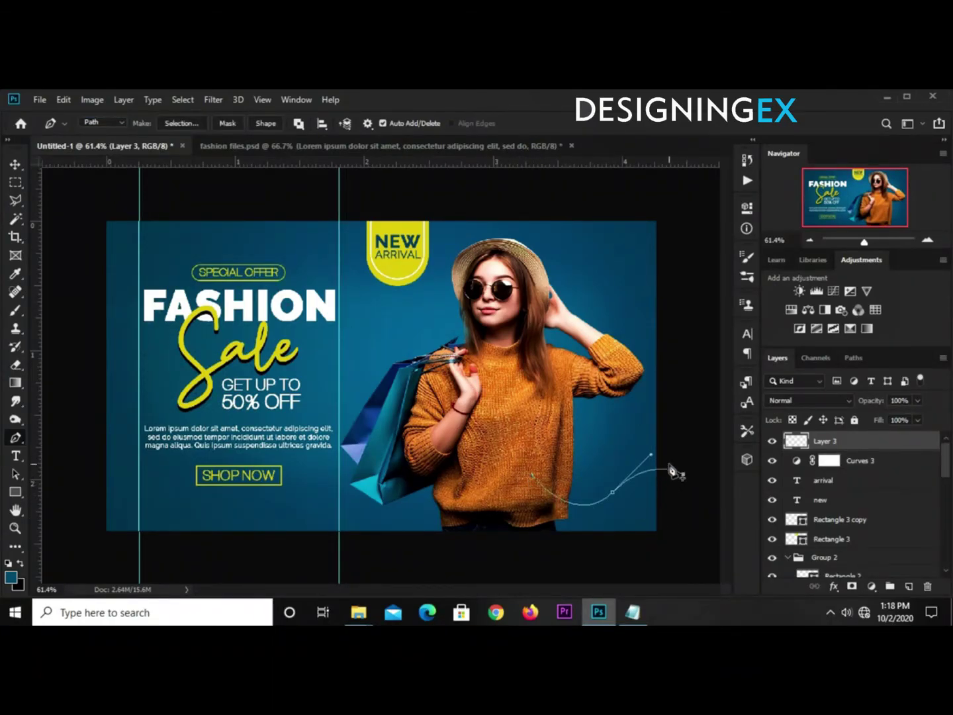
# Step: Set up a 17 px round brush with 100% hardness and white as the foreground colour
pyautogui.click(15, 310)
pyautogui.click(51, 306)
pyautogui.click(90, 123)
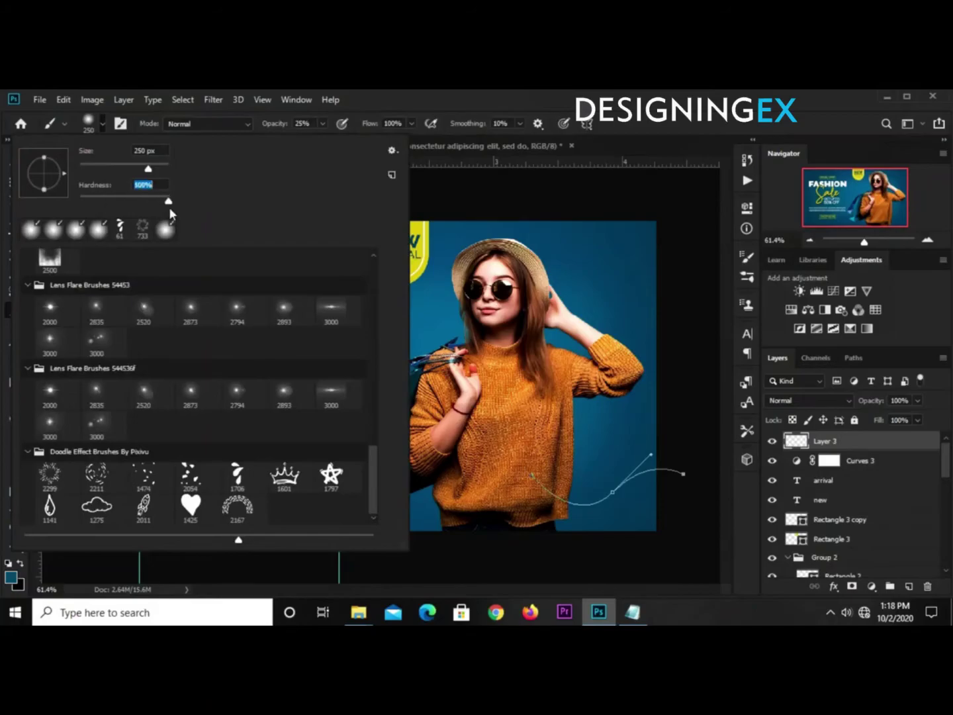
pyautogui.write('17')
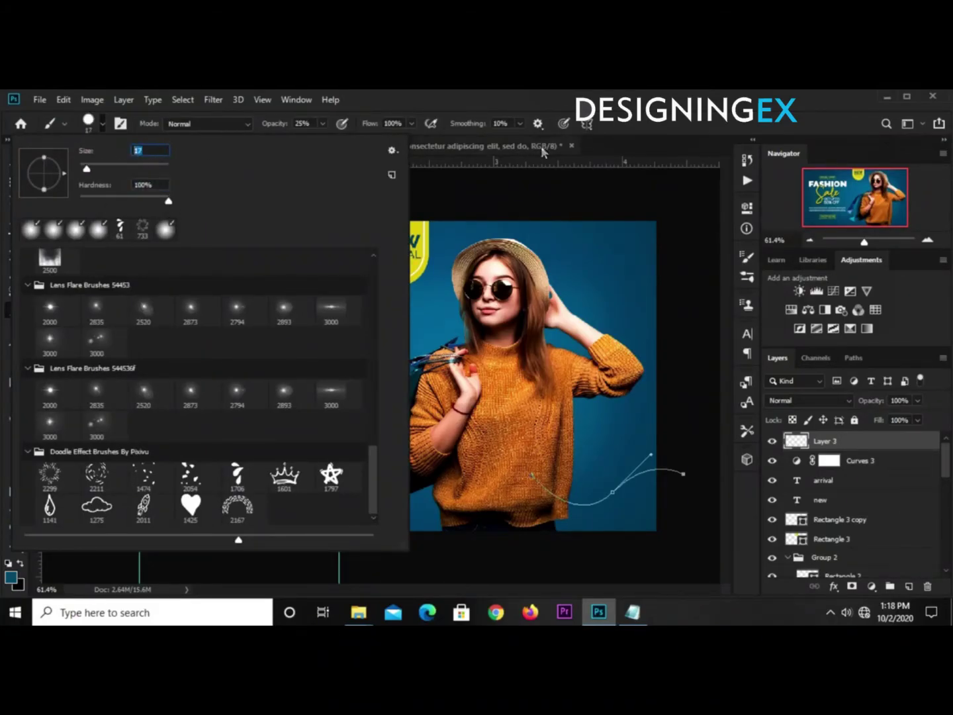
pyautogui.press('Return')
pyautogui.click(9, 564)
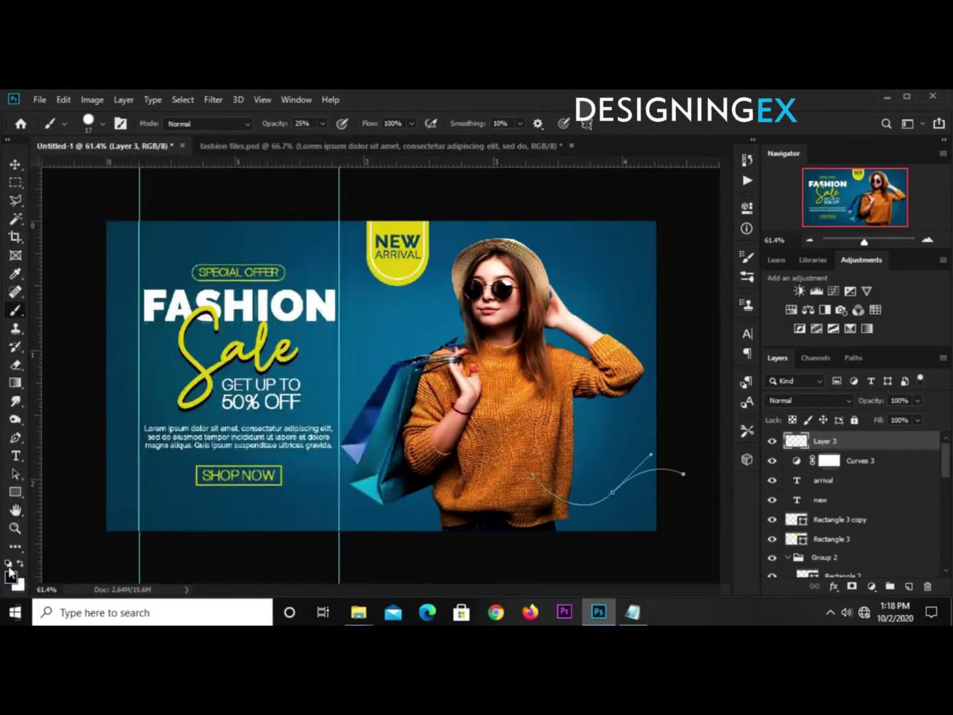
pyautogui.click(20, 563)
# Step: Try stroking the wavy work path with the Brush at 25% opacity, then undo the stroke
pyautogui.click(854, 360)
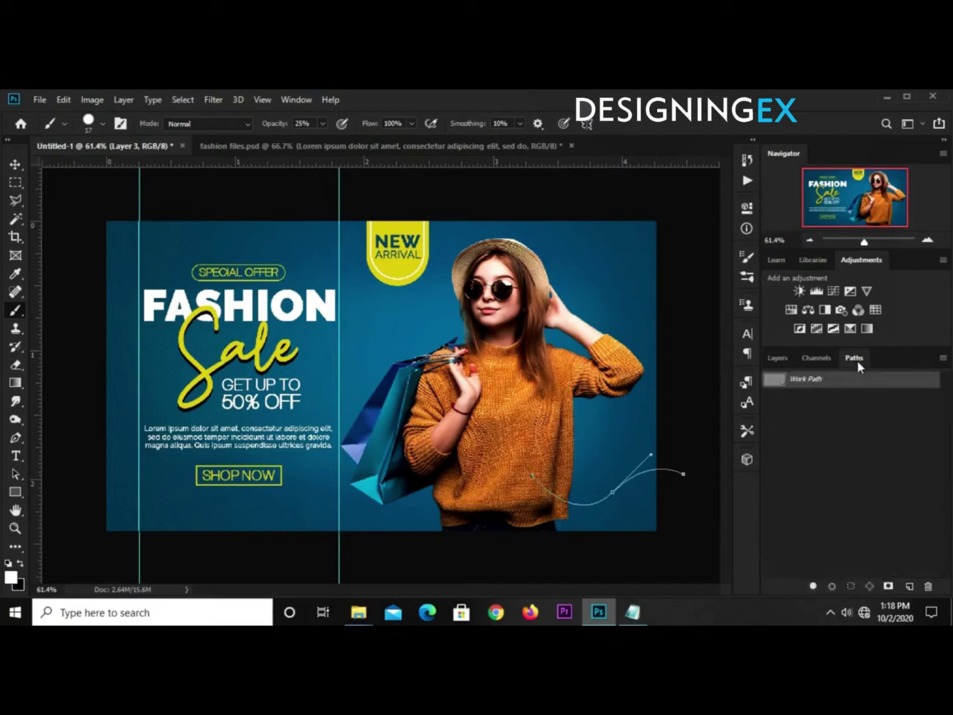
pyautogui.click(773, 358)
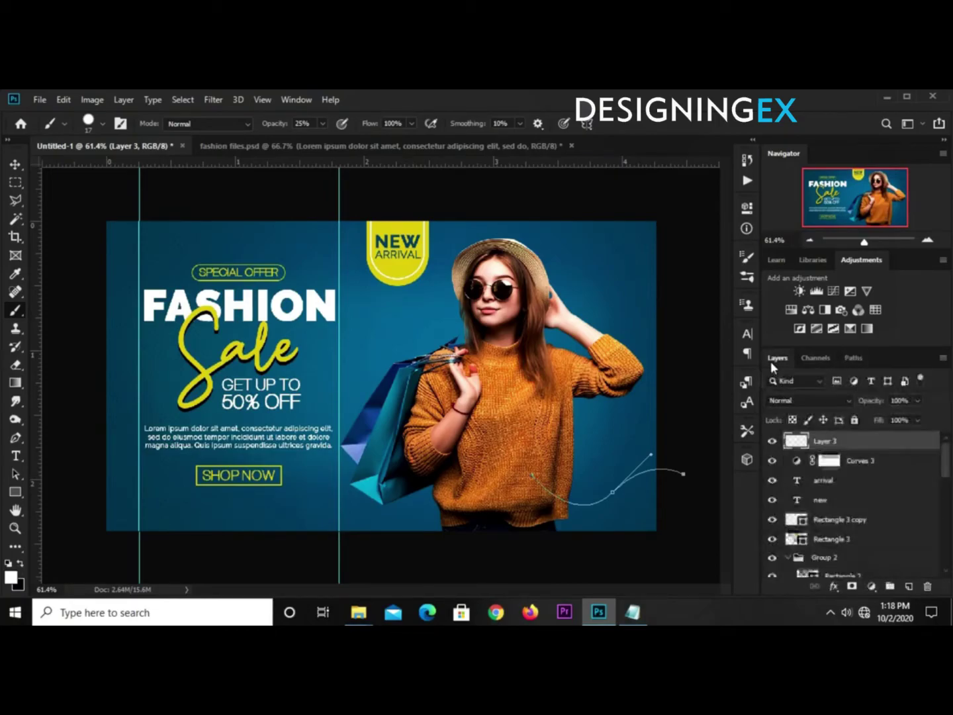
pyautogui.click(848, 357)
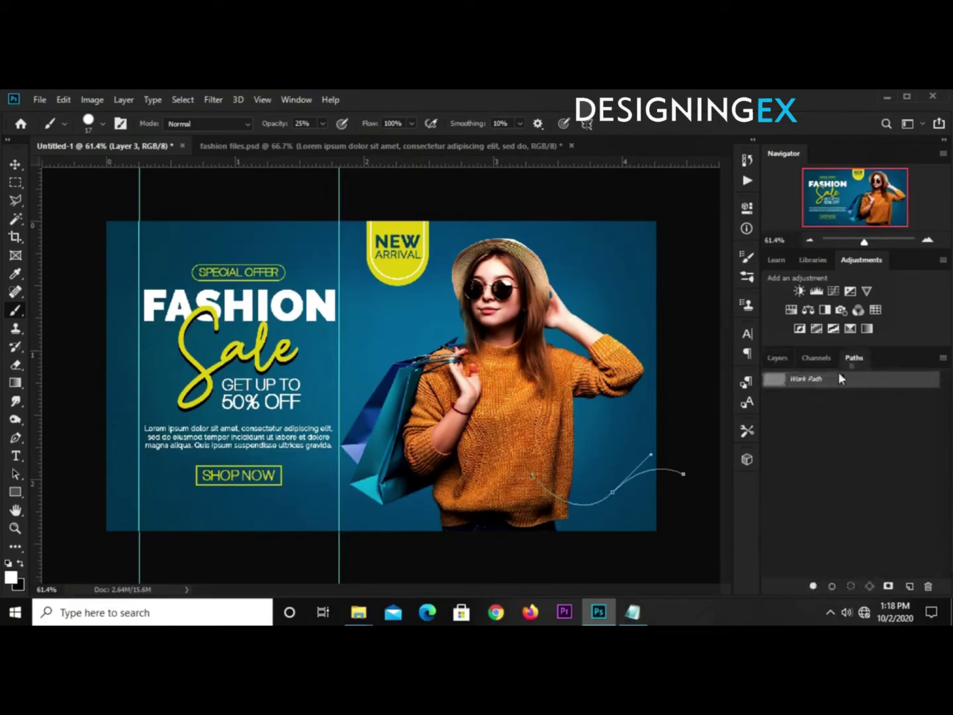
pyautogui.rightClick(798, 381)
pyautogui.click(814, 450)
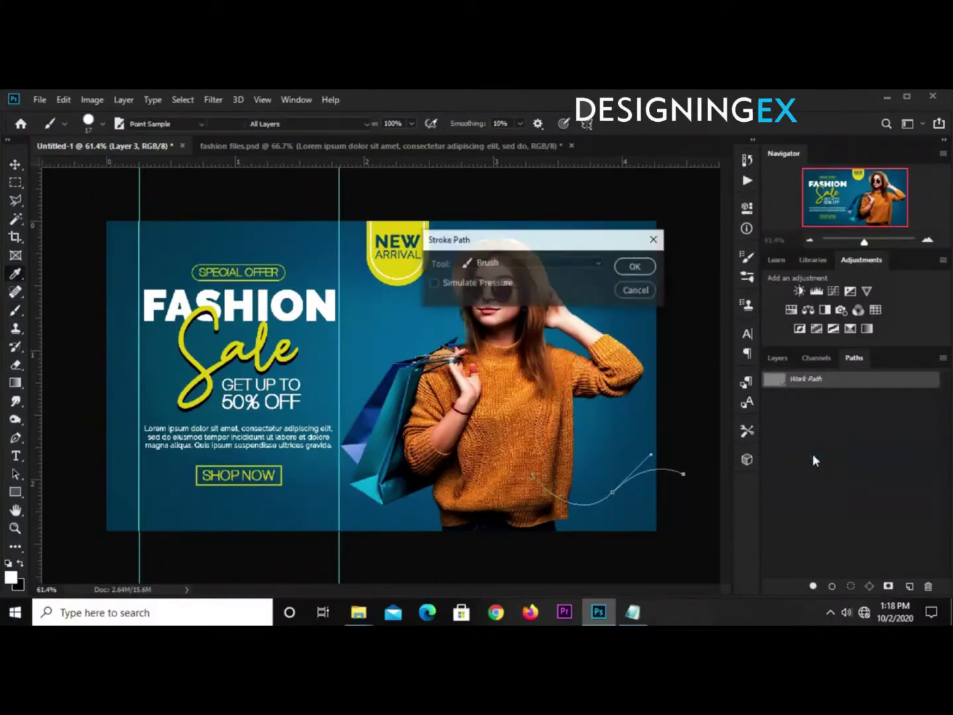
pyautogui.click(491, 265)
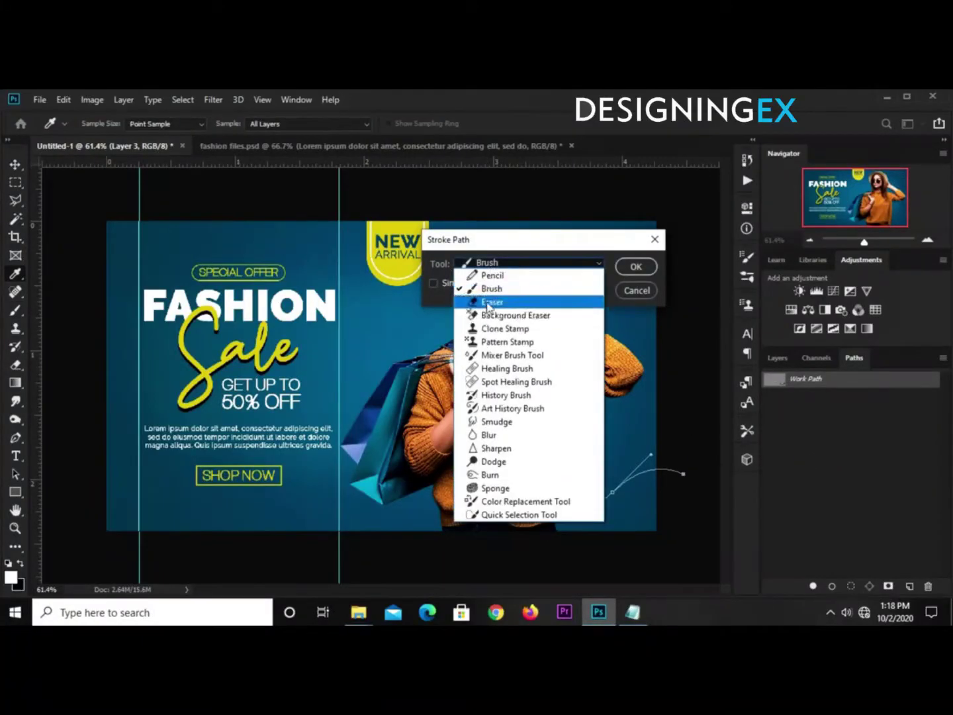
pyautogui.click(497, 288)
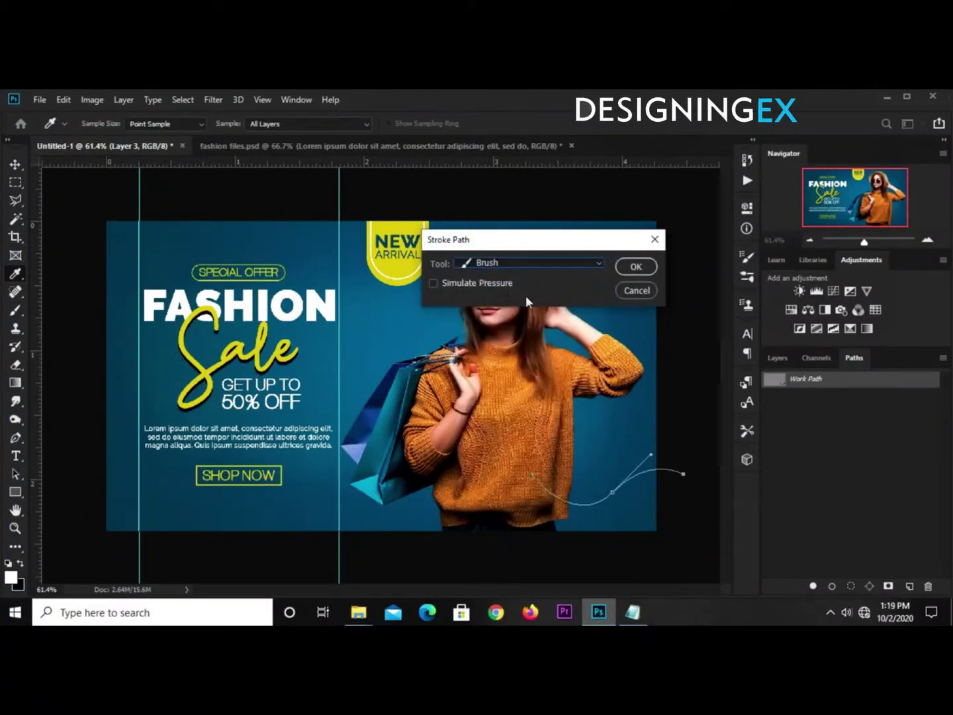
pyautogui.click(625, 265)
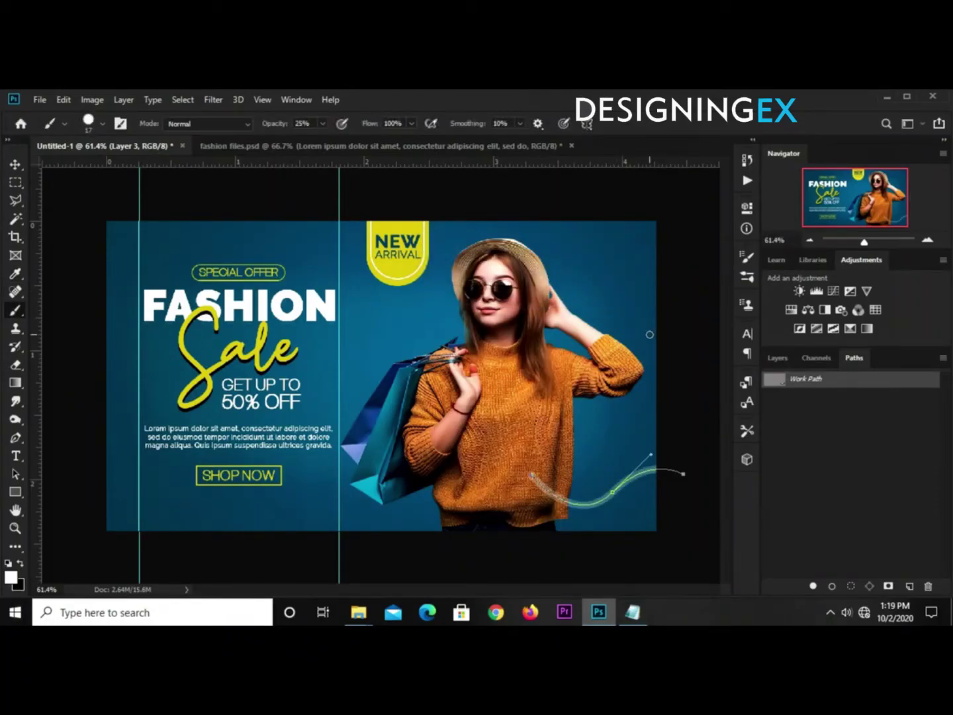
pyautogui.hotkey('ctrl', 'z')
# Step: Stroke the wavy work path with the Brush at 100% opacity without simulated pressure, then delete the path
pyautogui.click(319, 127)
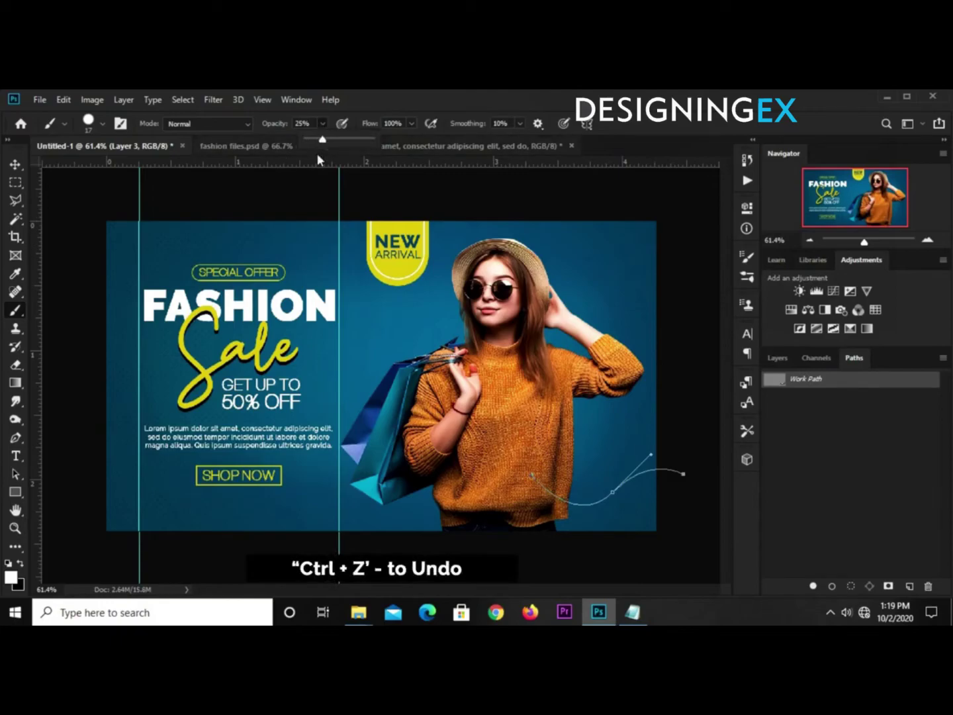
pyautogui.moveTo(323, 139); pyautogui.dragTo(384, 141)
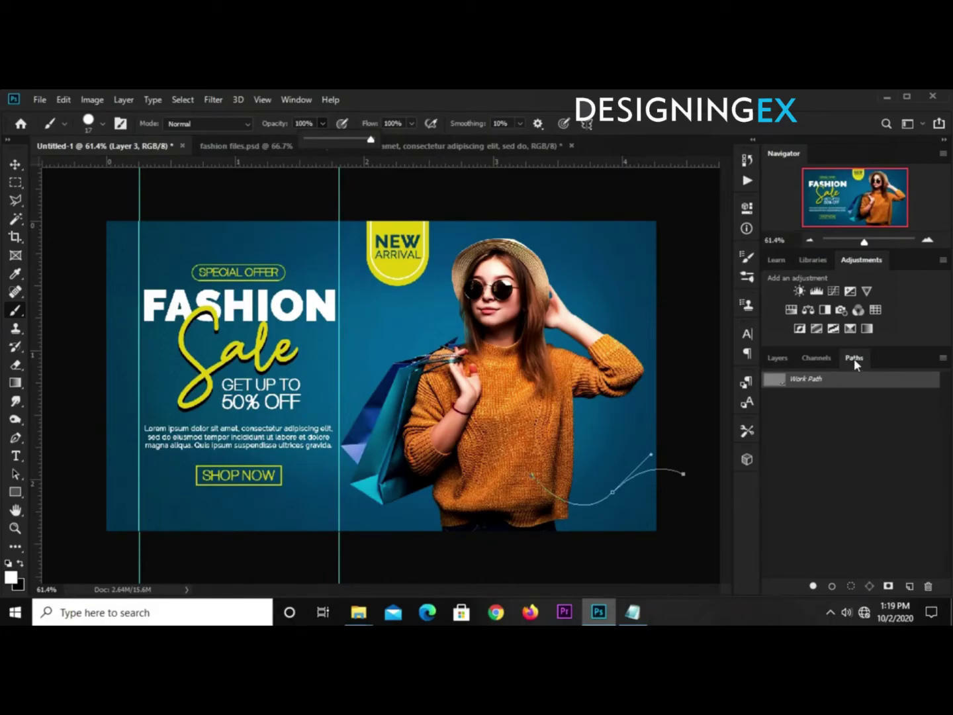
pyautogui.rightClick(837, 378)
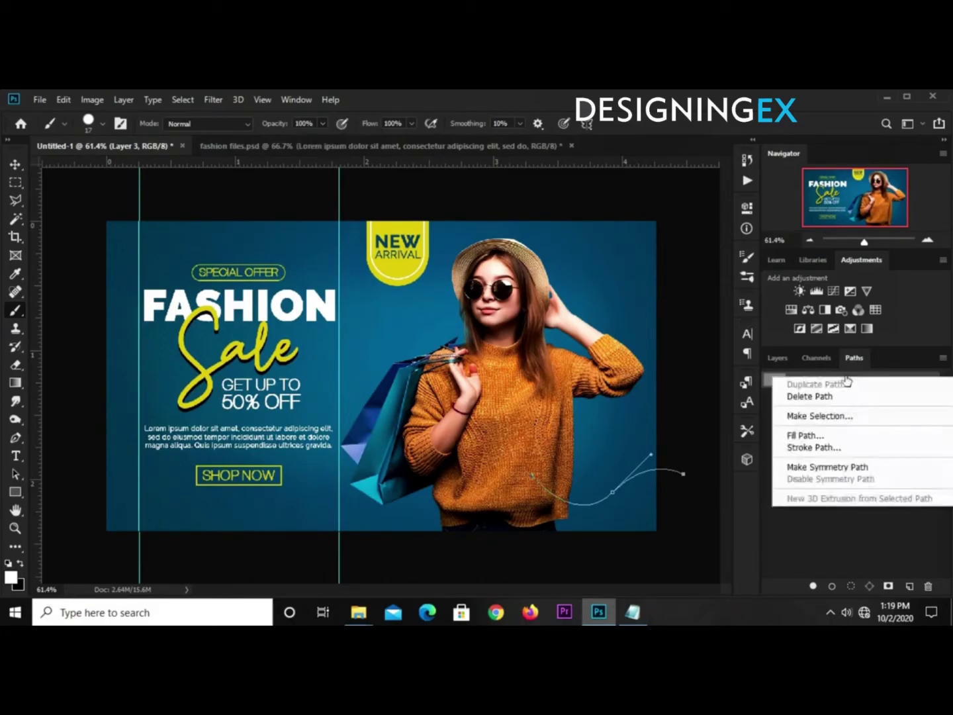
pyautogui.click(824, 449)
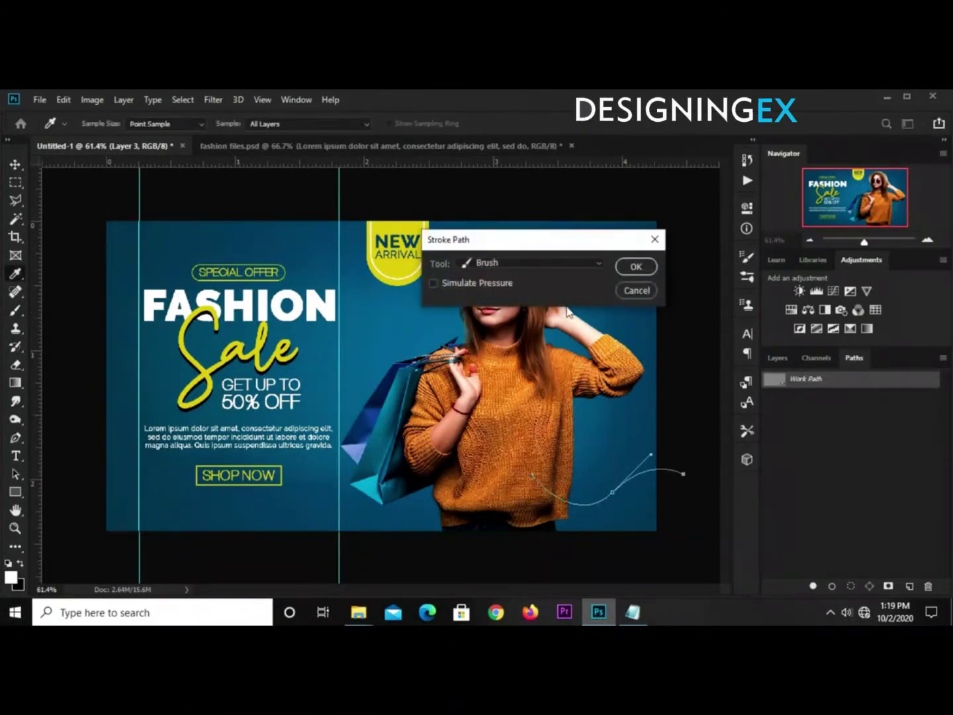
pyautogui.click(556, 263)
pyautogui.click(533, 287)
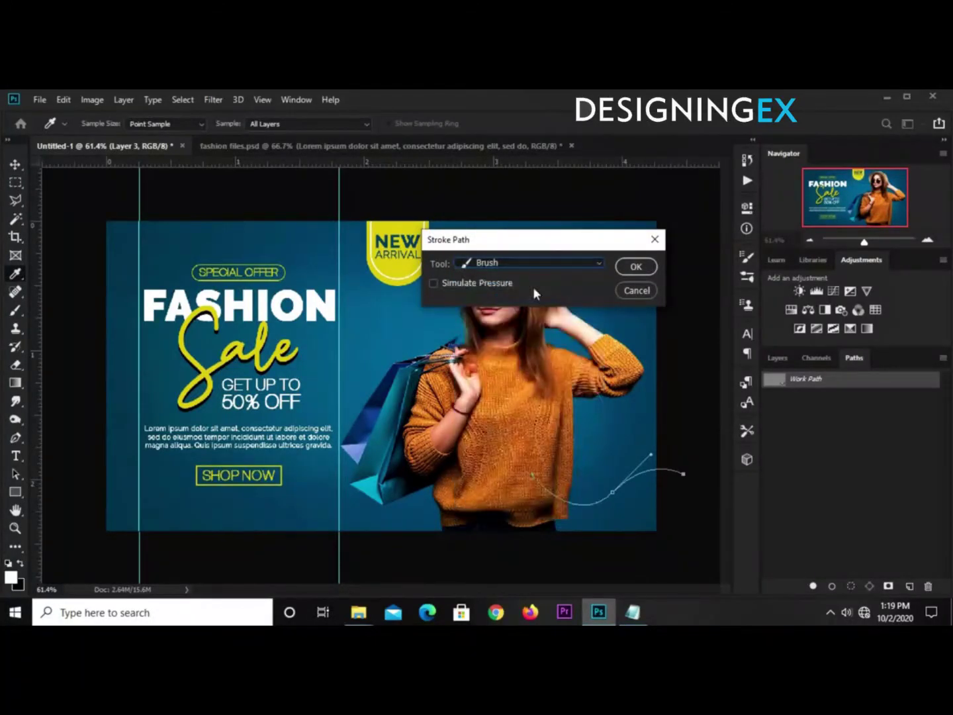
pyautogui.click(635, 267)
pyautogui.press('b')
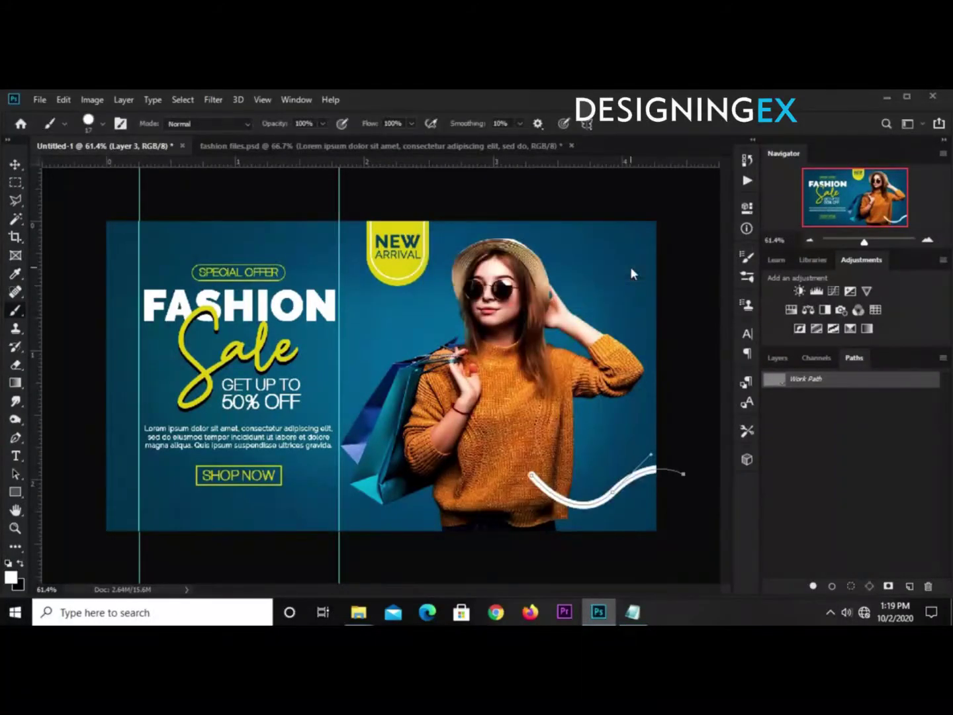
pyautogui.rightClick(807, 381)
pyautogui.click(795, 395)
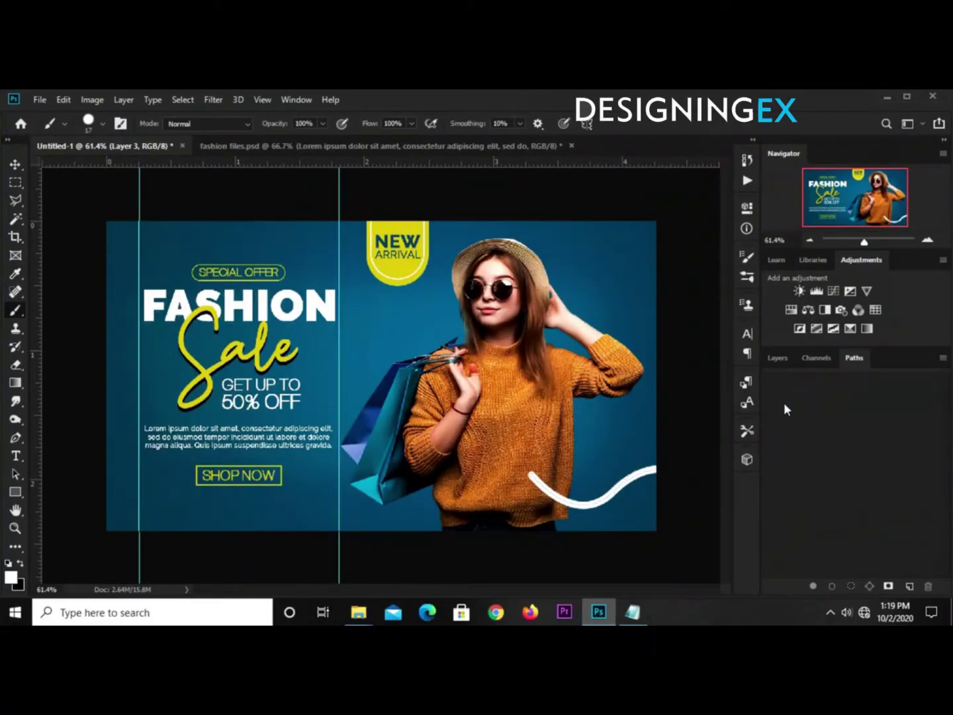
# Step: Move the wave layer behind the woman, placing it between the Curves 1 and Pattern Fill 1 layers
pyautogui.click(16, 163)
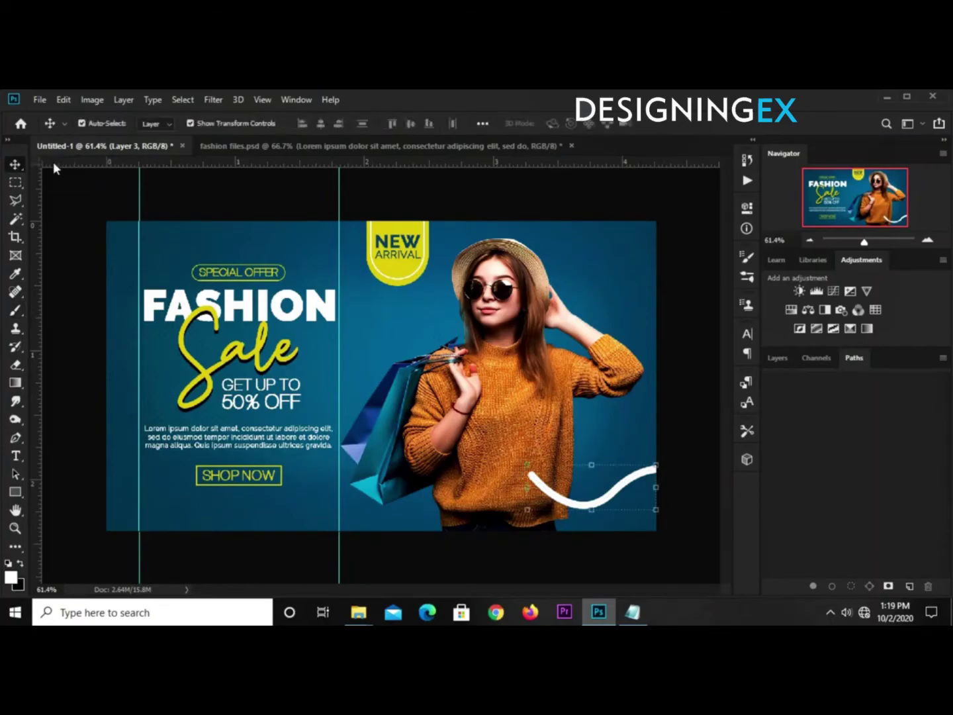
pyautogui.click(775, 359)
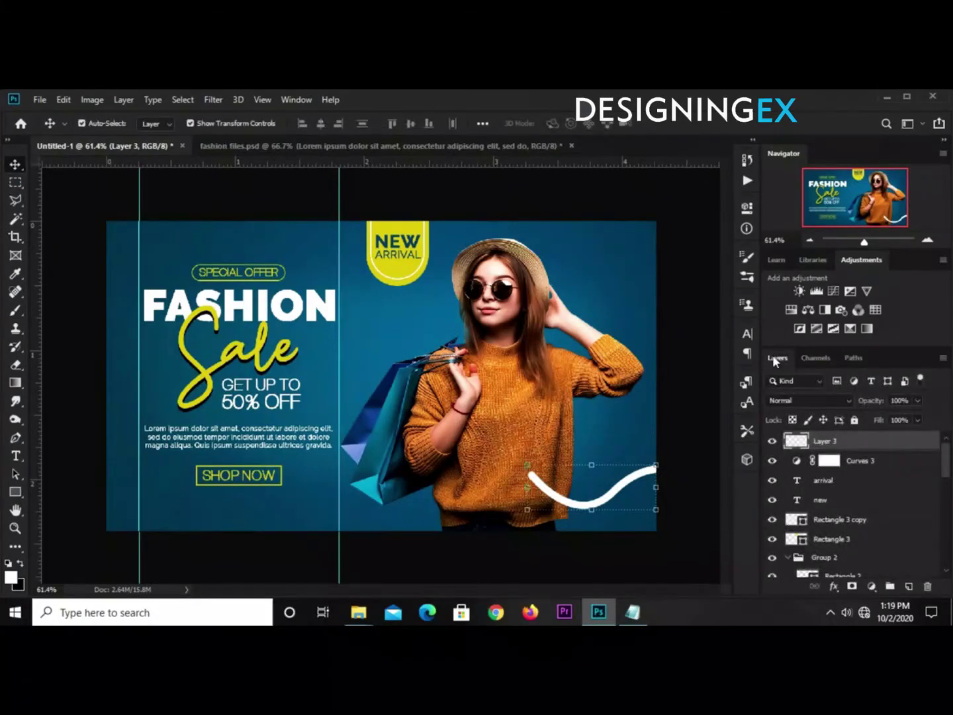
pyautogui.click(773, 440)
pyautogui.click(772, 441)
pyautogui.moveTo(863, 442); pyautogui.dragTo(853, 538)
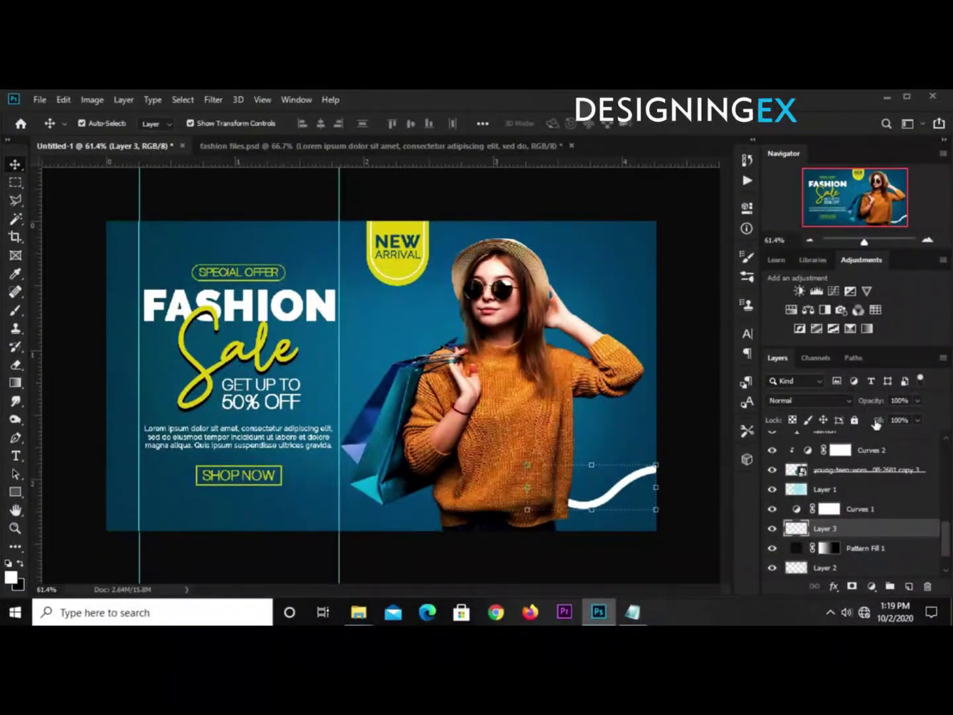
# Step: Set the wave layer's blend mode to Soft Light and its opacity to 46%
pyautogui.click(797, 399)
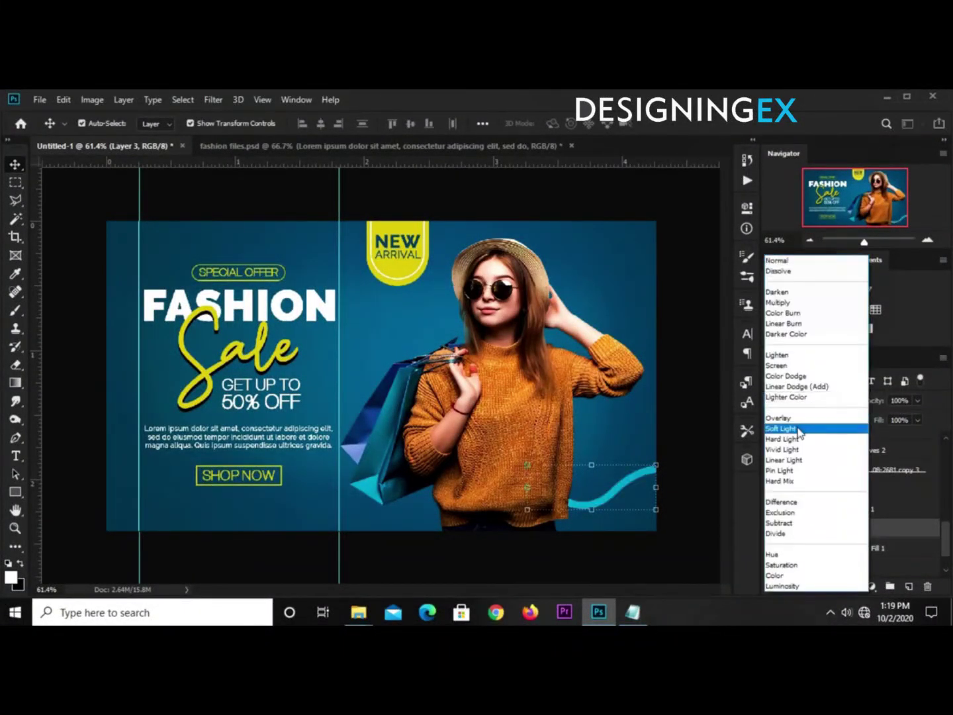
pyautogui.click(797, 428)
pyautogui.moveTo(917, 418); pyautogui.dragTo(884, 420)
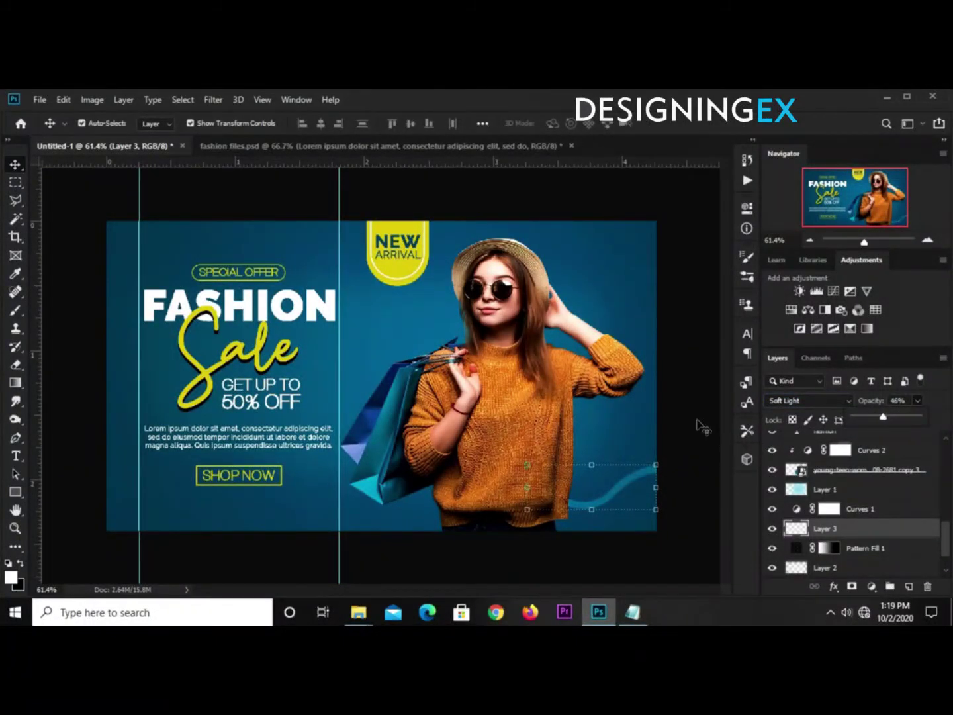
# Step: Duplicate the wave layer and move the copy straight up by about 0.13 in
pyautogui.click(638, 479)
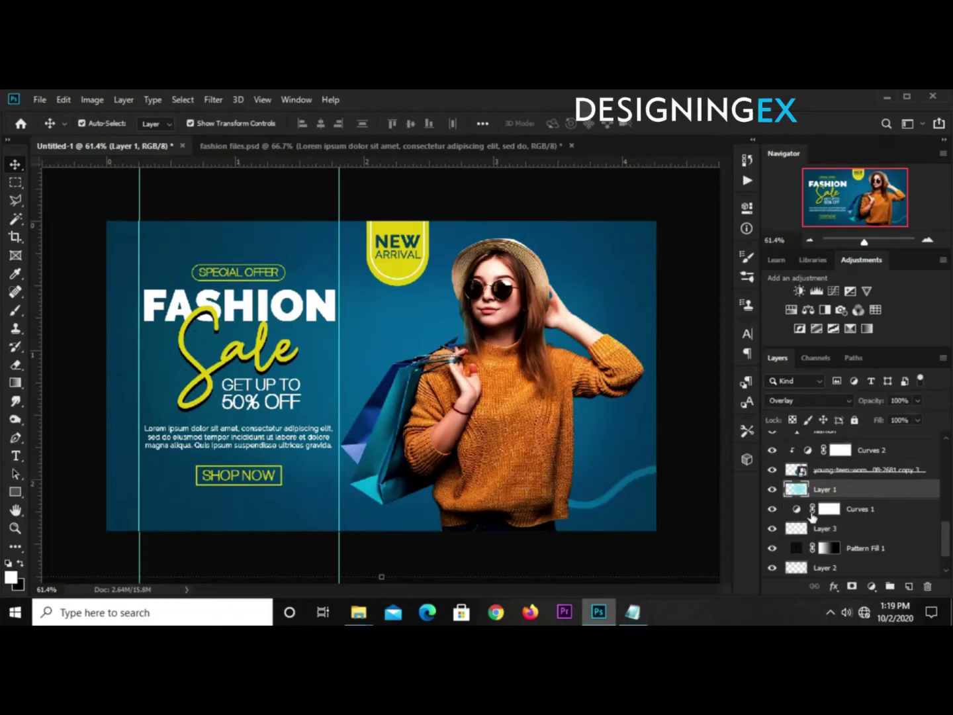
pyautogui.click(847, 530)
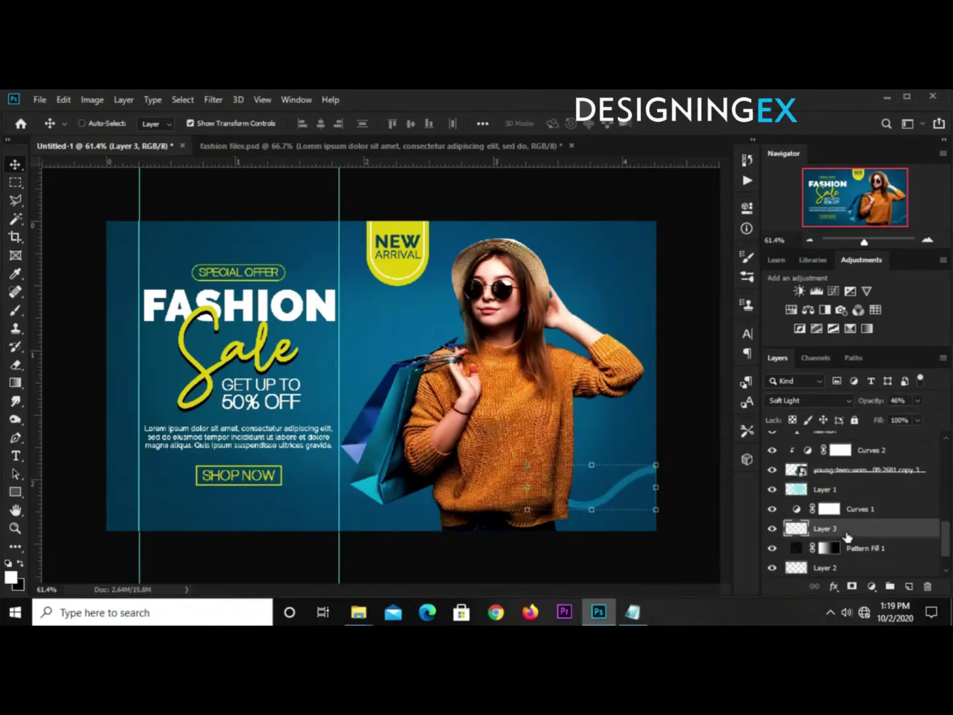
pyautogui.hotkey('ctrl', 'j')
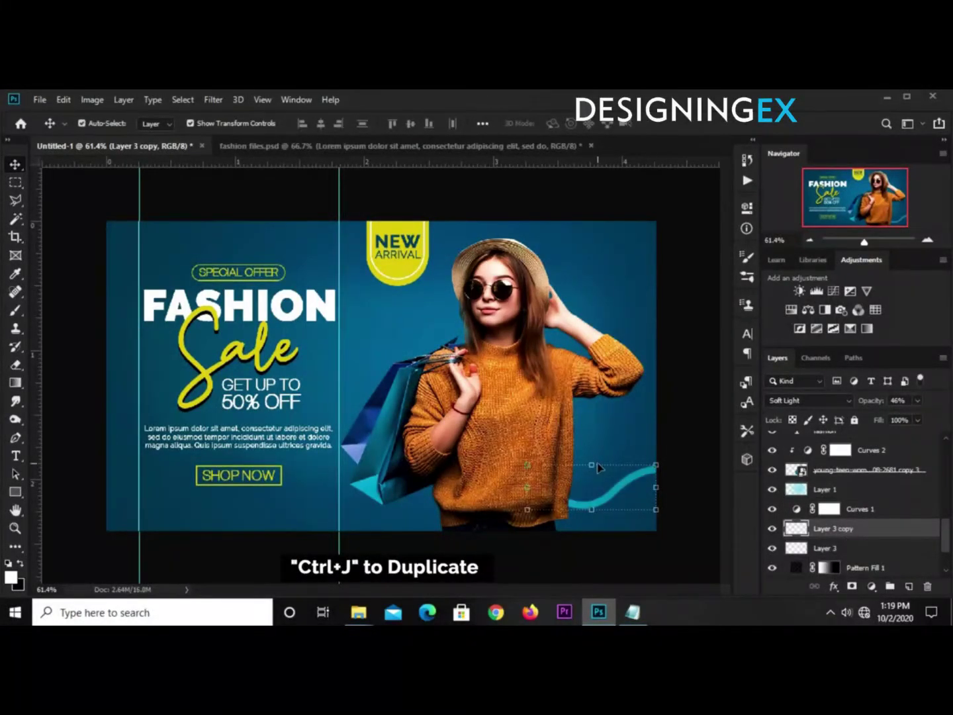
pyautogui.hotkey('ctrl', 't')
pyautogui.moveTo(597, 468)
pyautogui.mouseDown()
pyautogui.moveTo(603, 503)
pyautogui.moveTo(600, 471)
pyautogui.mouseUp()
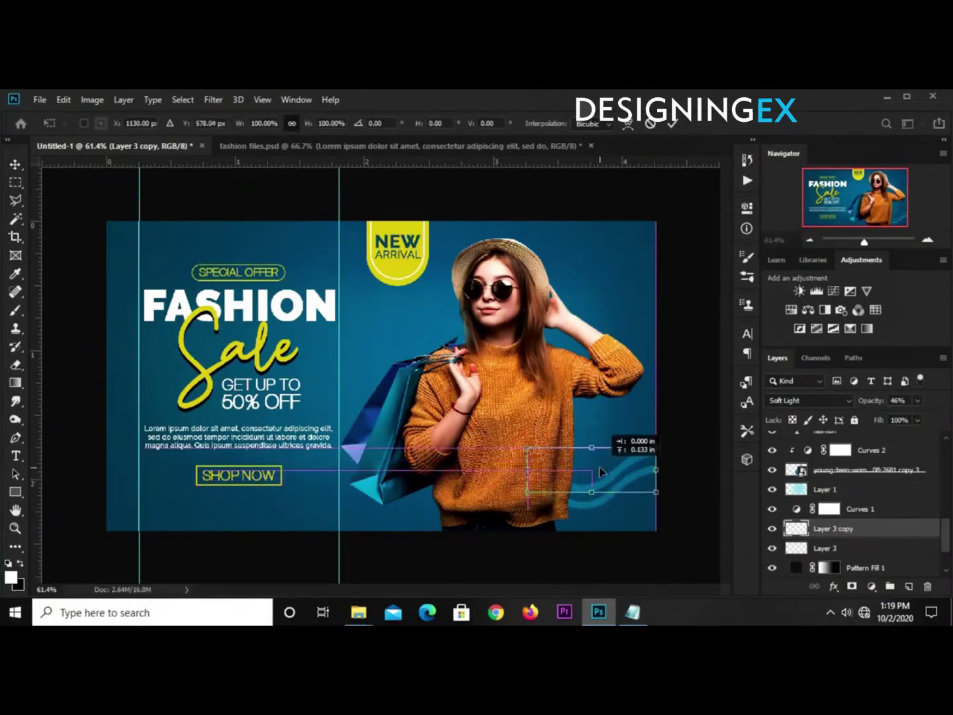
pyautogui.press('Return')
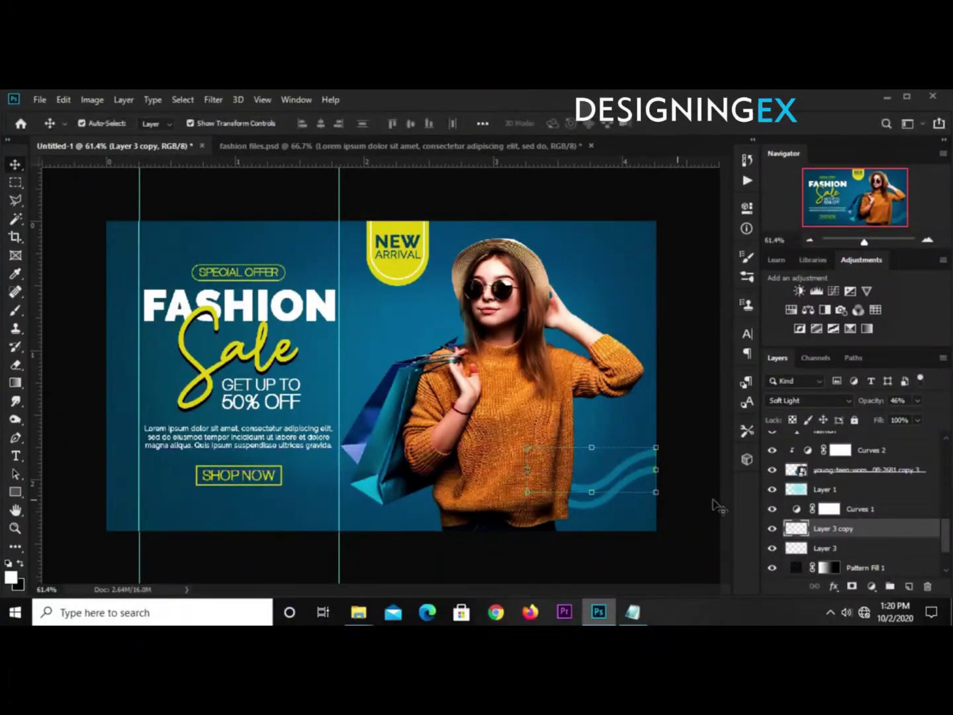
# Step: Duplicate the upper wave and move the new copy straight up to make a third, evenly spaced wave line
pyautogui.hotkey('ctrl', 'j')
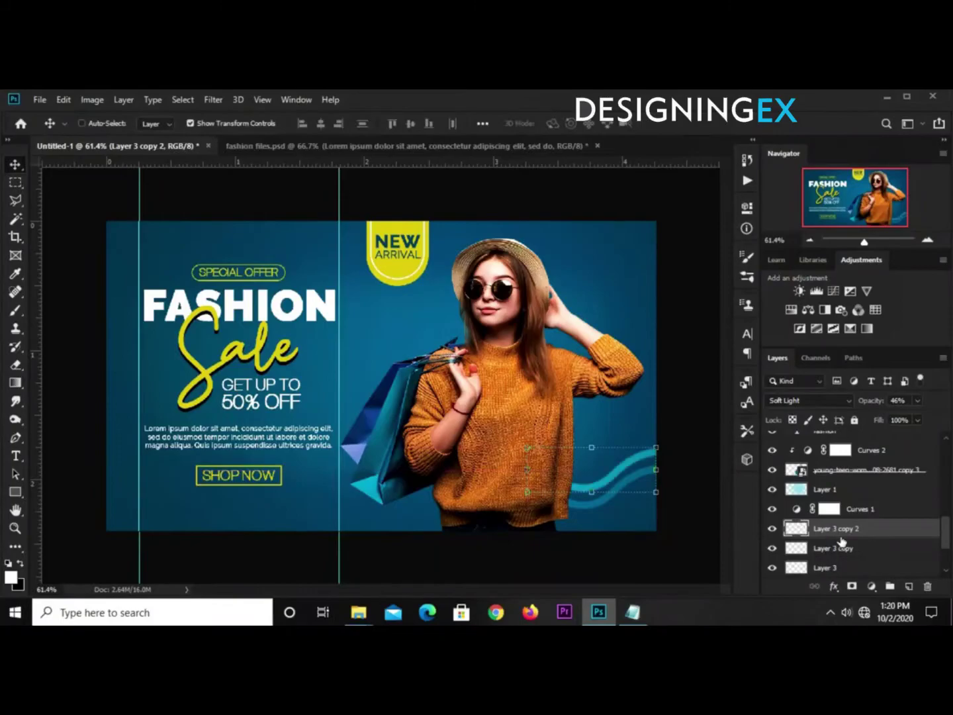
pyautogui.hotkey('ctrl', 't')
pyautogui.moveTo(606, 465); pyautogui.dragTo(604, 447)
pyautogui.press('Return')
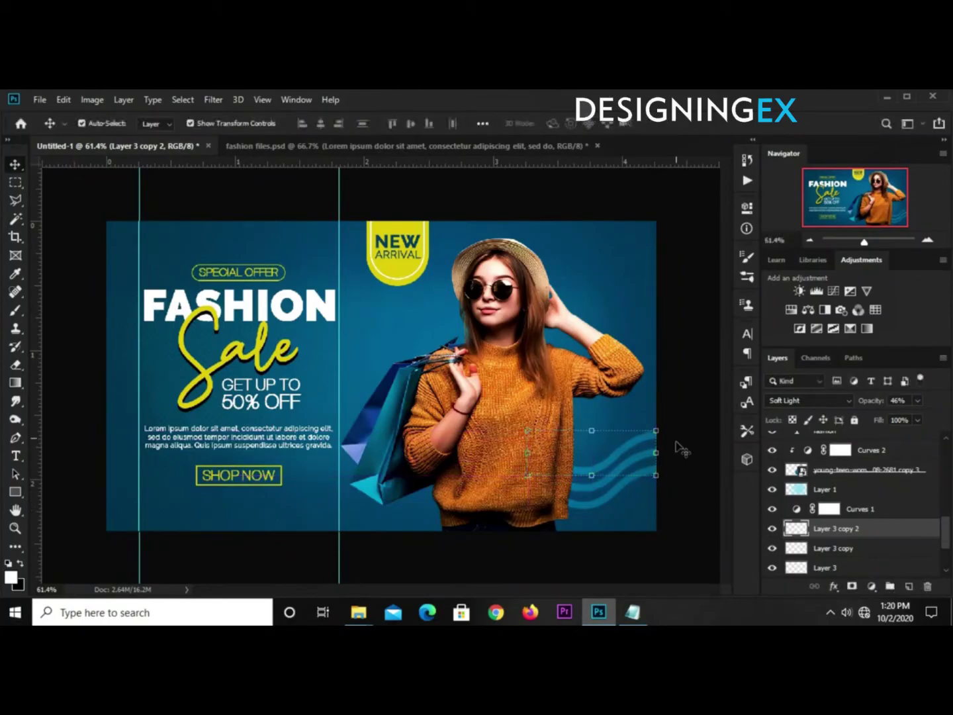
# Step: Group the three wave layers and toggle the group's visibility to check its effect
pyautogui.click(677, 378)
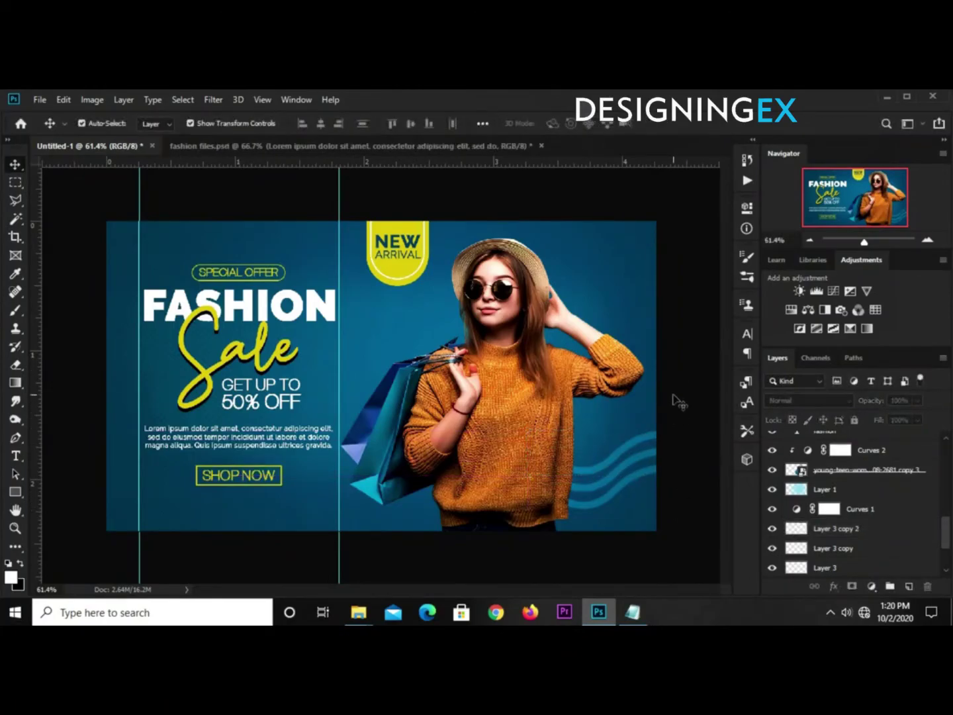
pyautogui.click(852, 535)
pyautogui.scroll(-1, 847, 540)
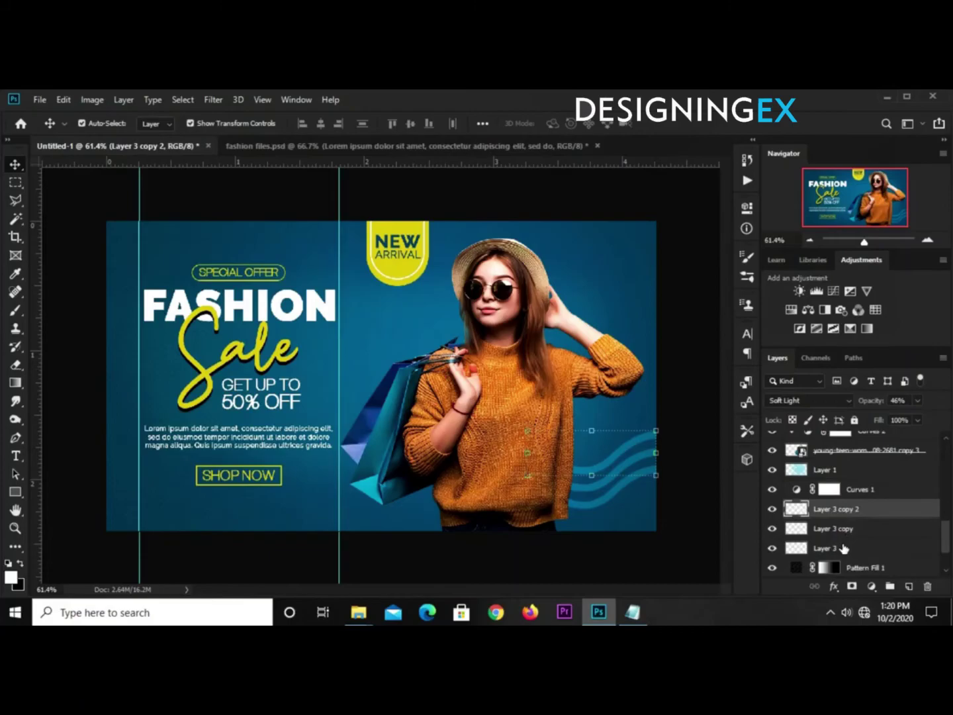
pyautogui.keyDown('shift'); pyautogui.click(841, 551); pyautogui.keyUp('shift')
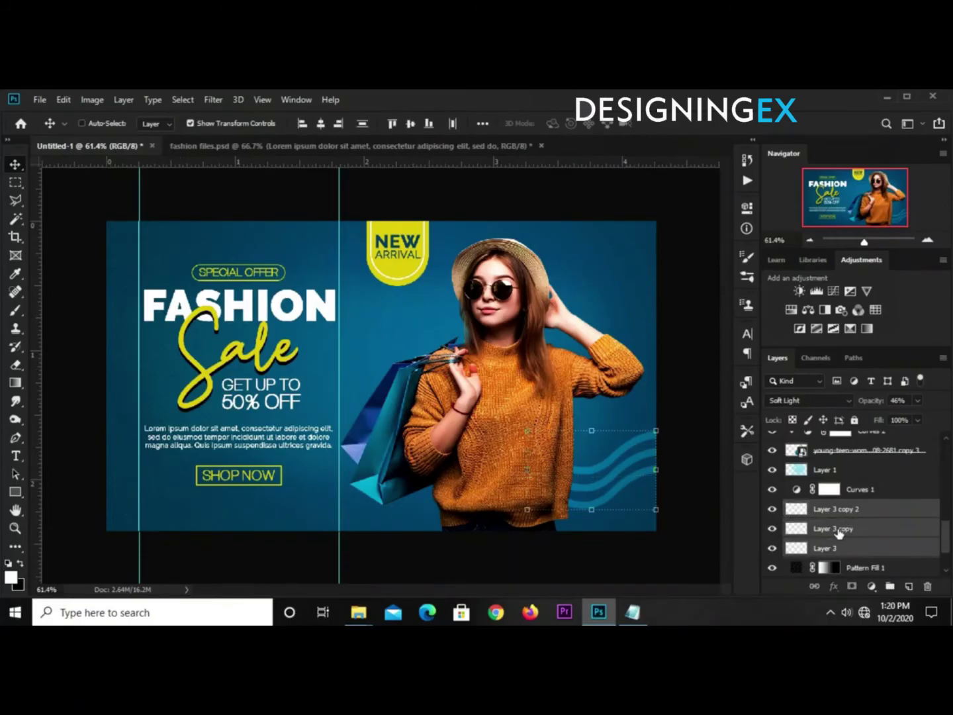
pyautogui.hotkey('ctrl', 'g')
pyautogui.click(772, 509)
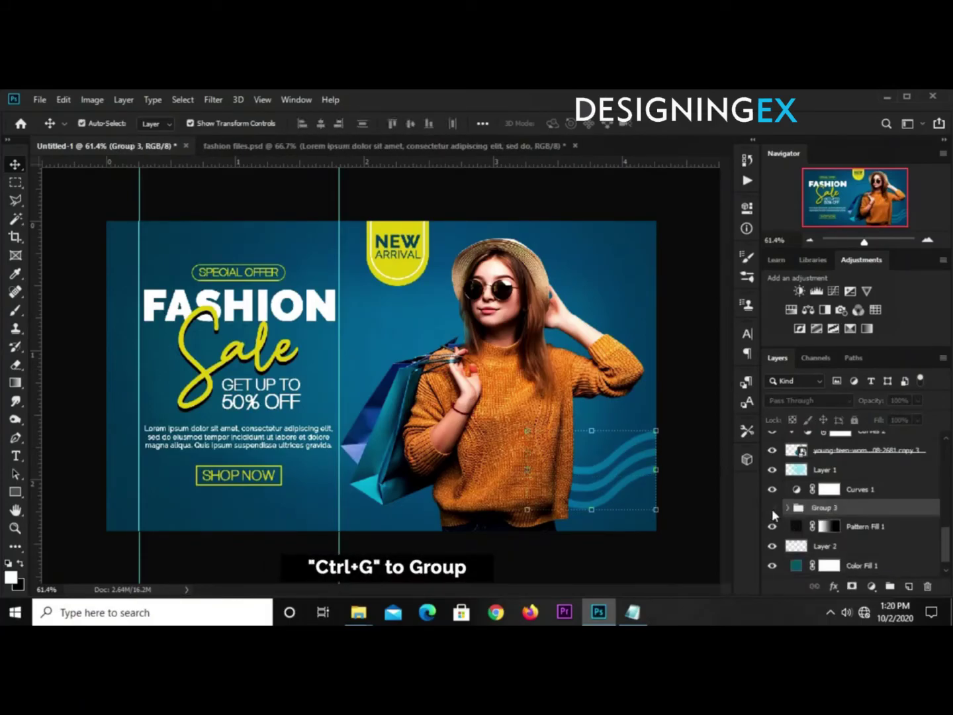
pyautogui.click(771, 508)
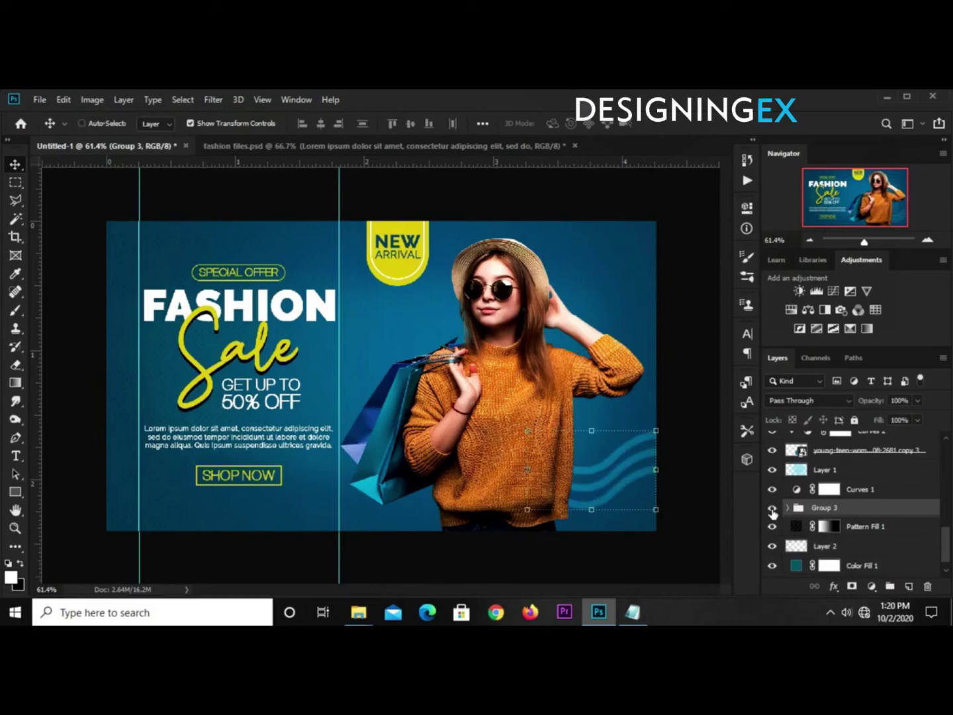
# Step: Duplicate the wave group, move the copy up to the banner's top edge behind the woman, and flip it vertically
pyautogui.hotkey('ctrl', 'j')
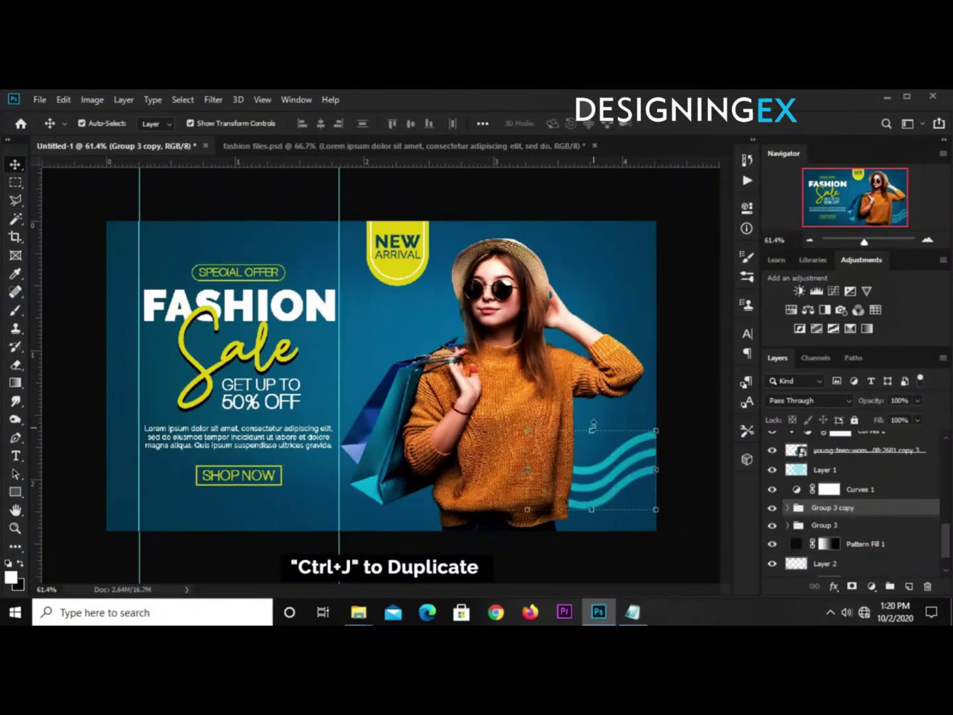
pyautogui.hotkey('ctrl', 't')
pyautogui.moveTo(605, 465); pyautogui.dragTo(577, 239)
pyautogui.rightClick(577, 241)
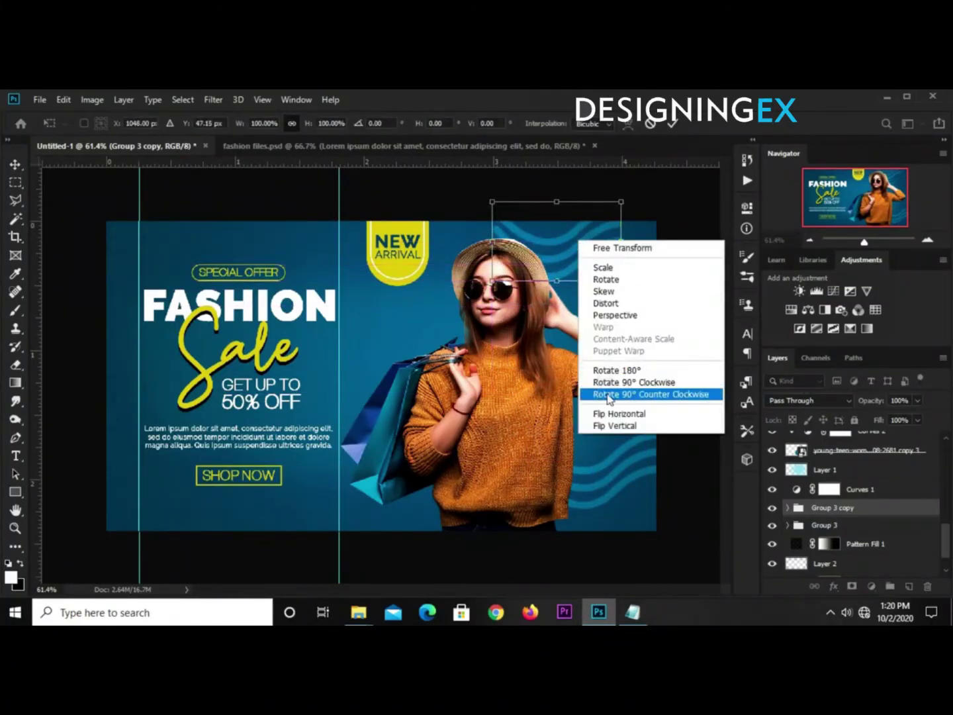
pyautogui.click(613, 425)
# Step: Rotate the flipped wave group to about 118° and position it beside the woman's hat, running off the banner's top edge
pyautogui.moveTo(637, 226); pyautogui.dragTo(545, 268)
pyautogui.moveTo(661, 291); pyautogui.dragTo(662, 241)
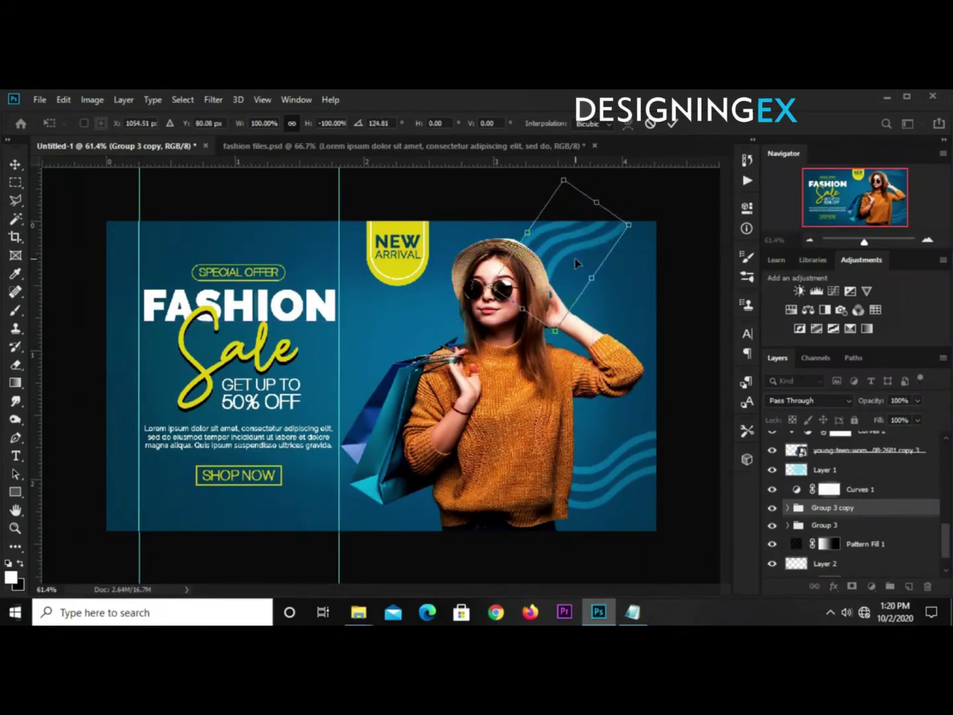
pyautogui.moveTo(575, 253); pyautogui.dragTo(576, 260)
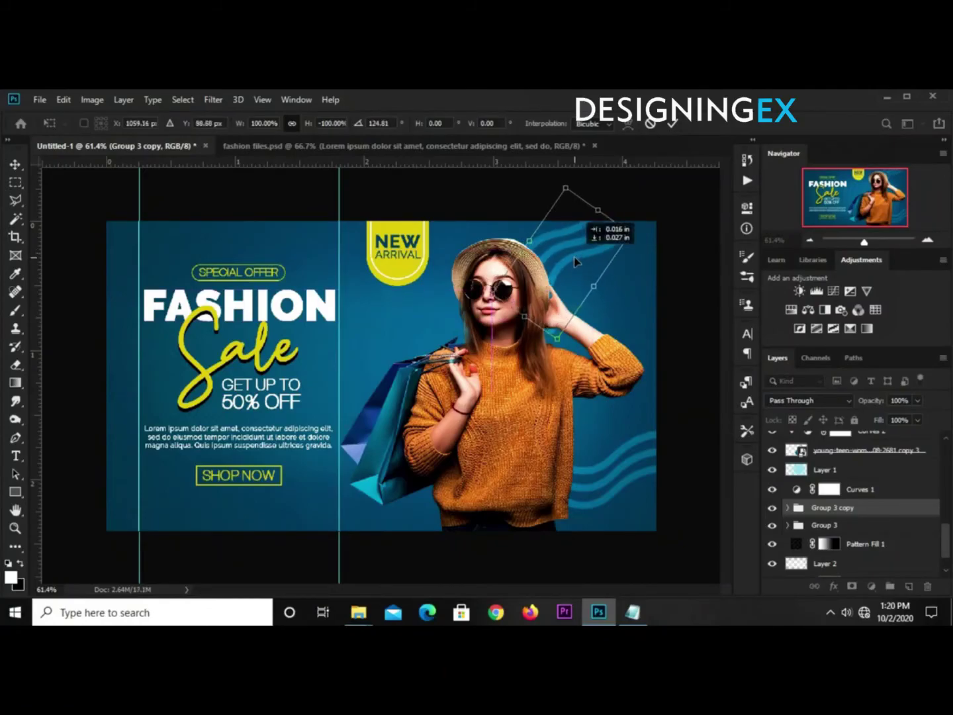
pyautogui.moveTo(658, 243); pyautogui.dragTo(658, 231)
pyautogui.moveTo(577, 257); pyautogui.dragTo(574, 250)
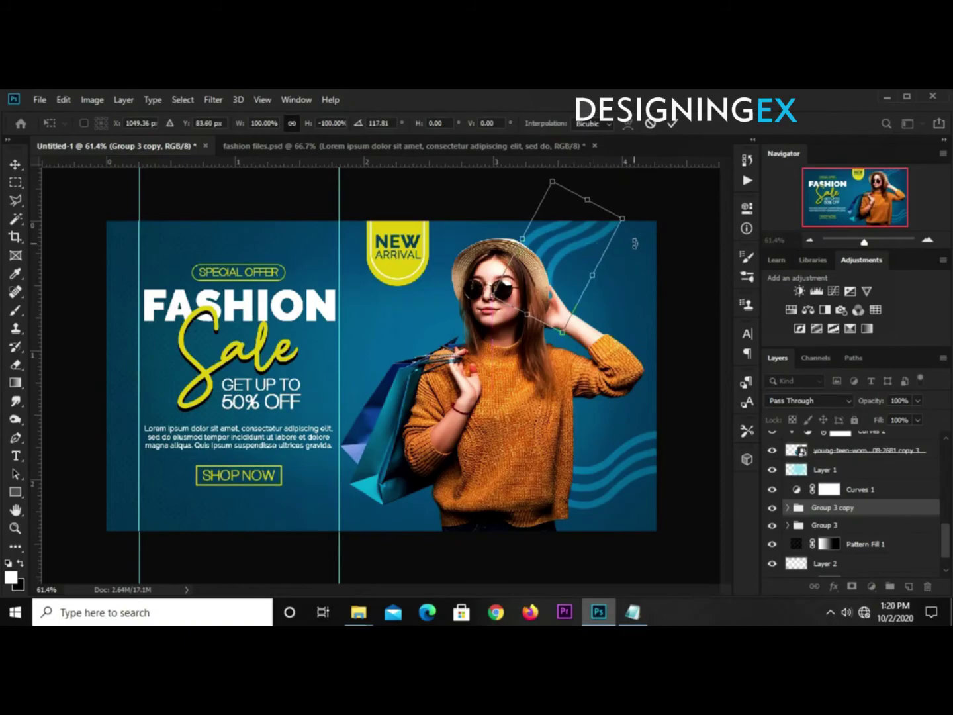
pyautogui.click(671, 124)
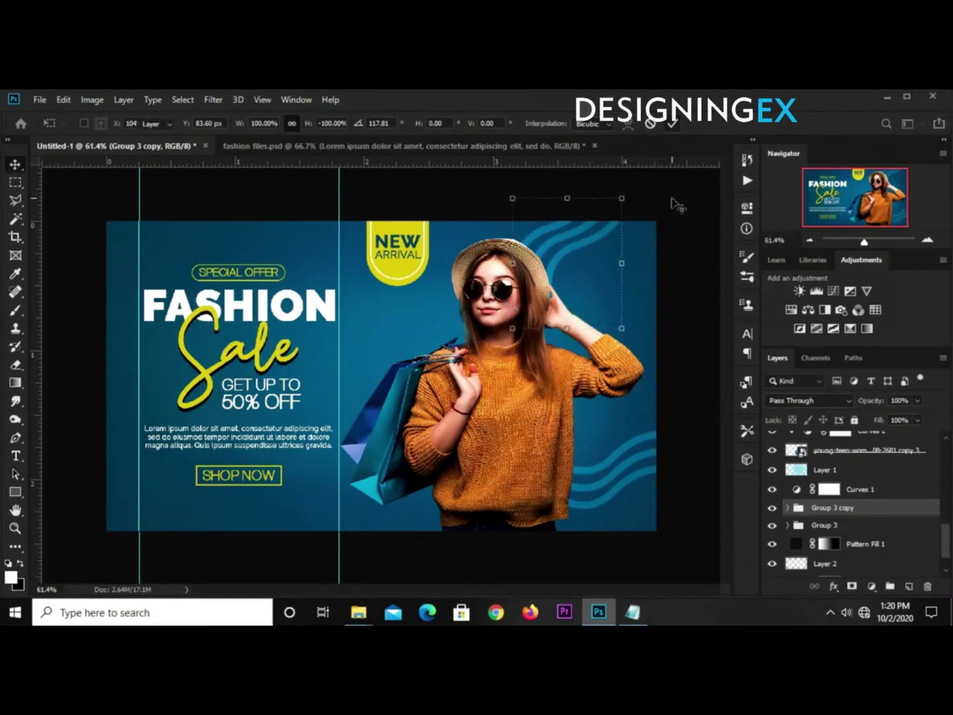
# Step: Deselect the wave group and clear the vertical guides from the canvas
pyautogui.click(669, 200)
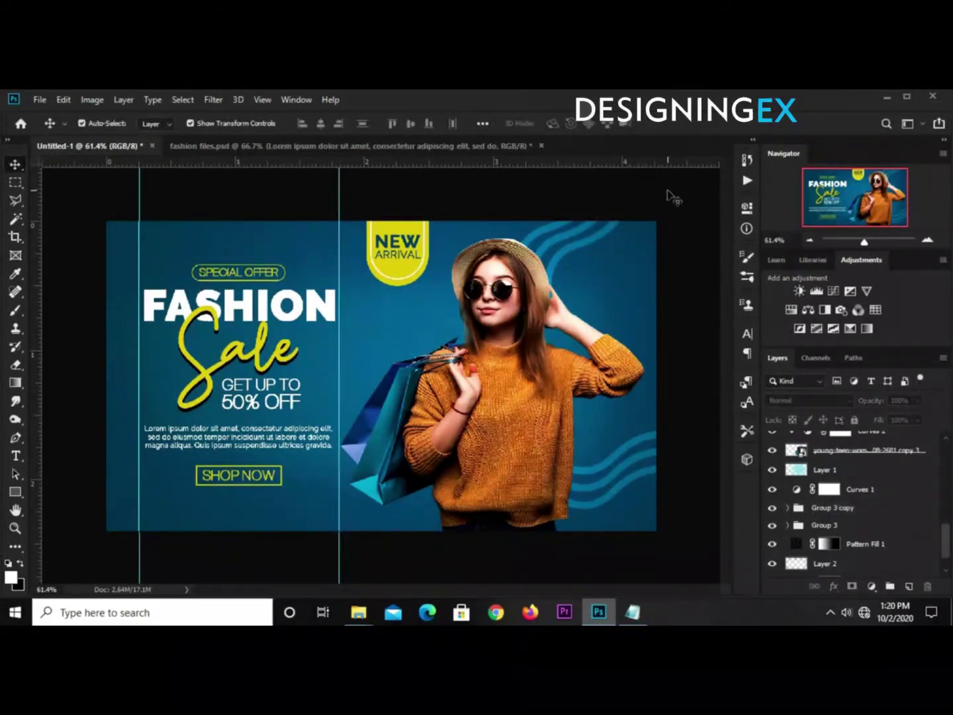
pyautogui.click(261, 98)
pyautogui.click(306, 438)
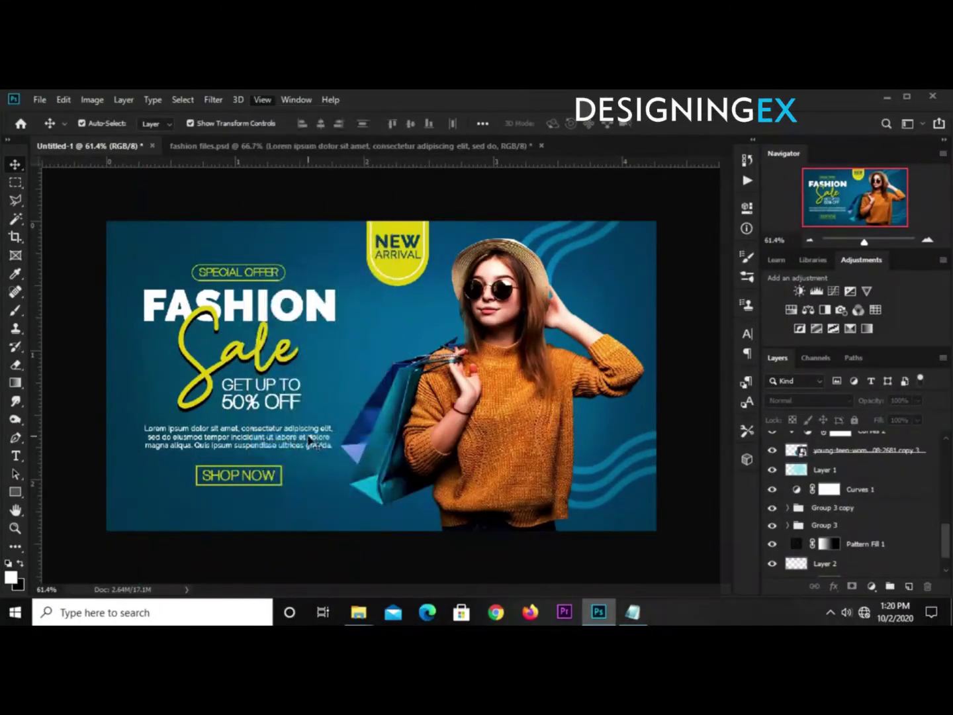
# Step: Slightly lower the opacity of the Curves 2 adjustment clipped to the woman
pyautogui.click(497, 402)
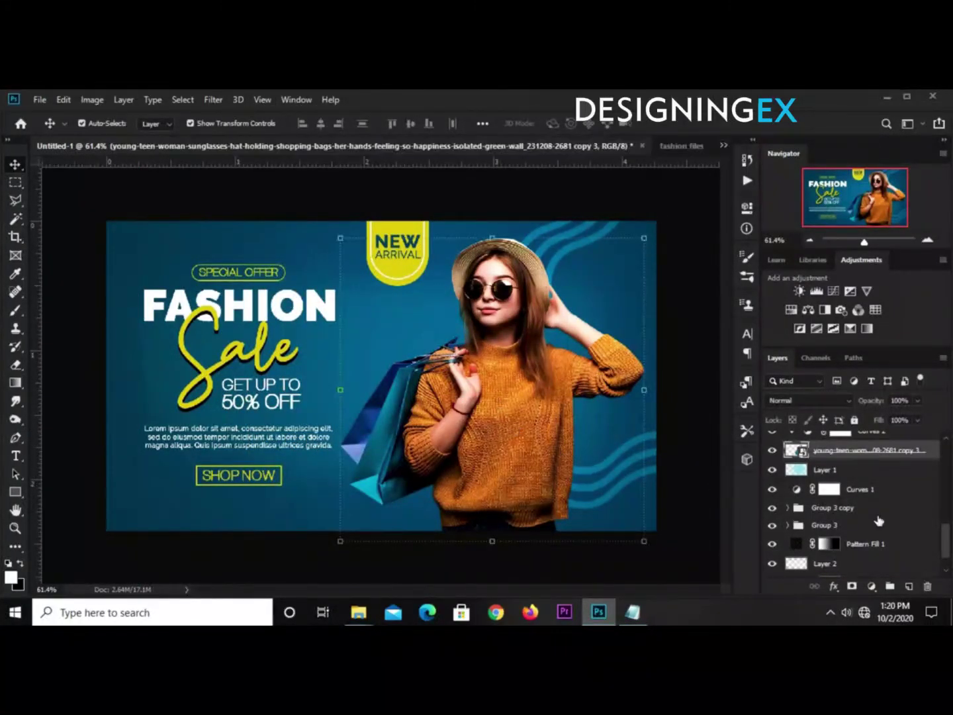
pyautogui.scroll(1, 881, 491)
pyautogui.click(886, 456)
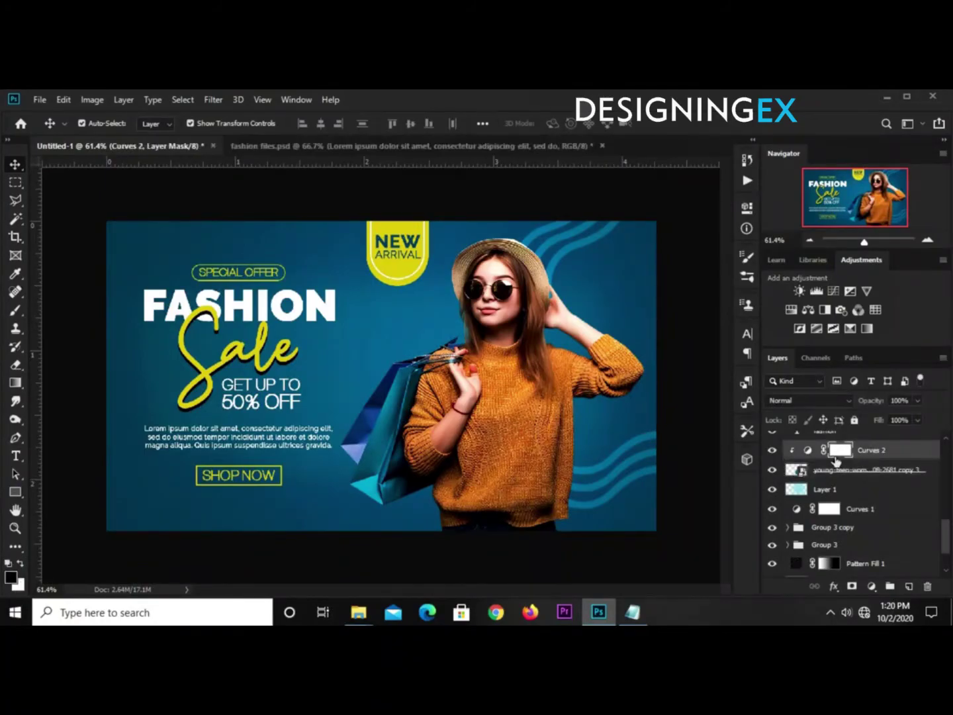
pyautogui.click(918, 401)
pyautogui.moveTo(891, 419); pyautogui.dragTo(882, 418)
pyautogui.click(712, 522)
# Step: Pull the midtone point of the Curves 3 adjustment slightly down to darken the whole banner
pyautogui.scroll(6, 879, 501)
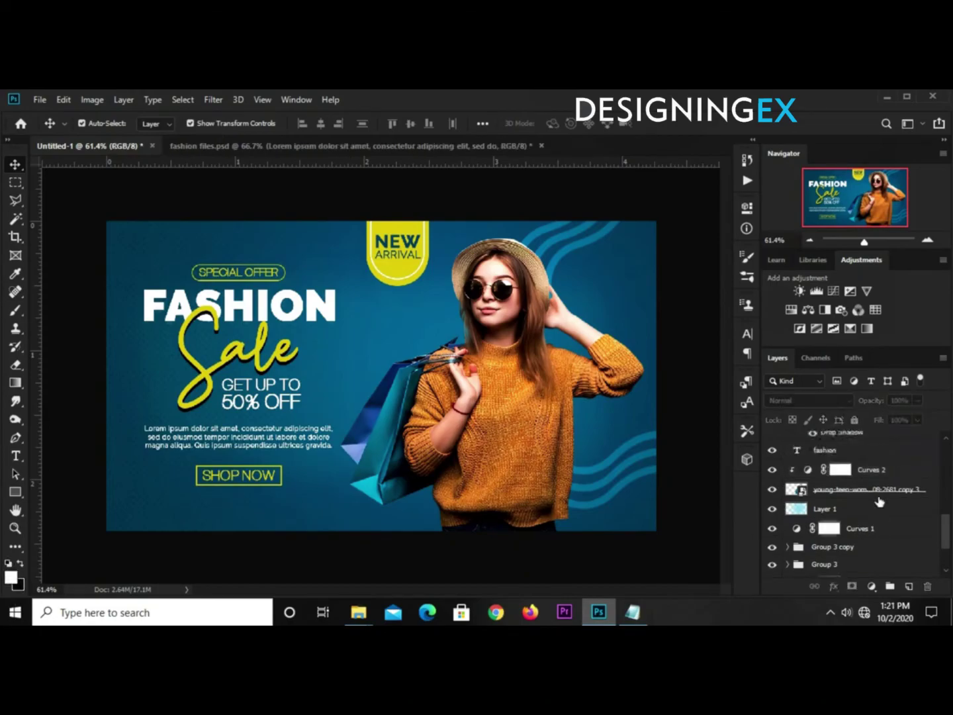
pyautogui.scroll(8, 878, 502)
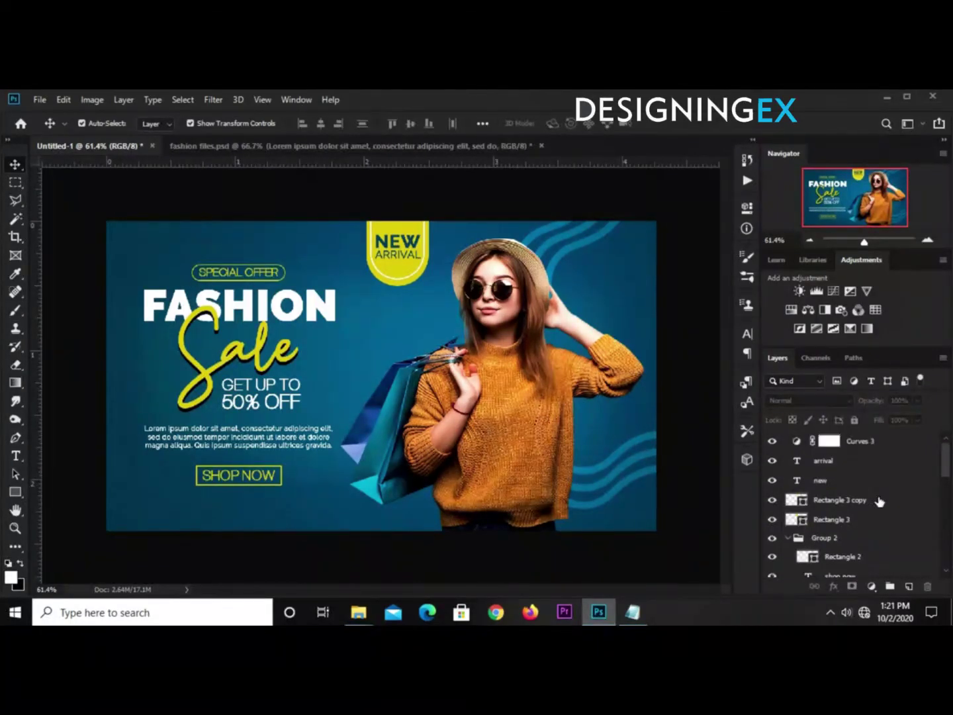
pyautogui.click(861, 441)
pyautogui.doubleClick(795, 440)
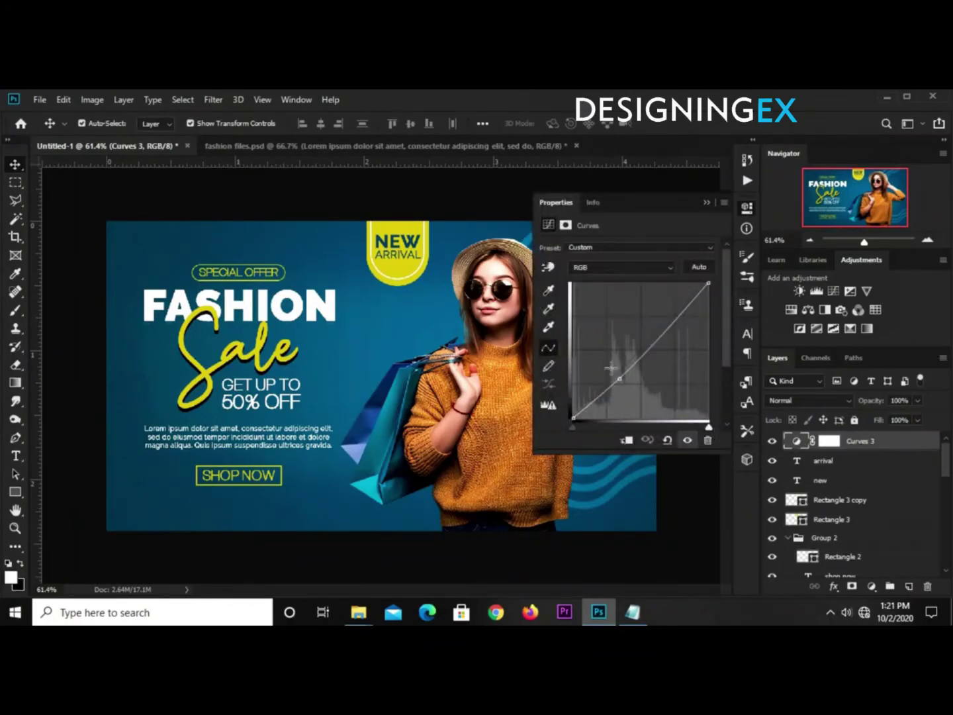
pyautogui.moveTo(619, 378); pyautogui.dragTo(622, 384)
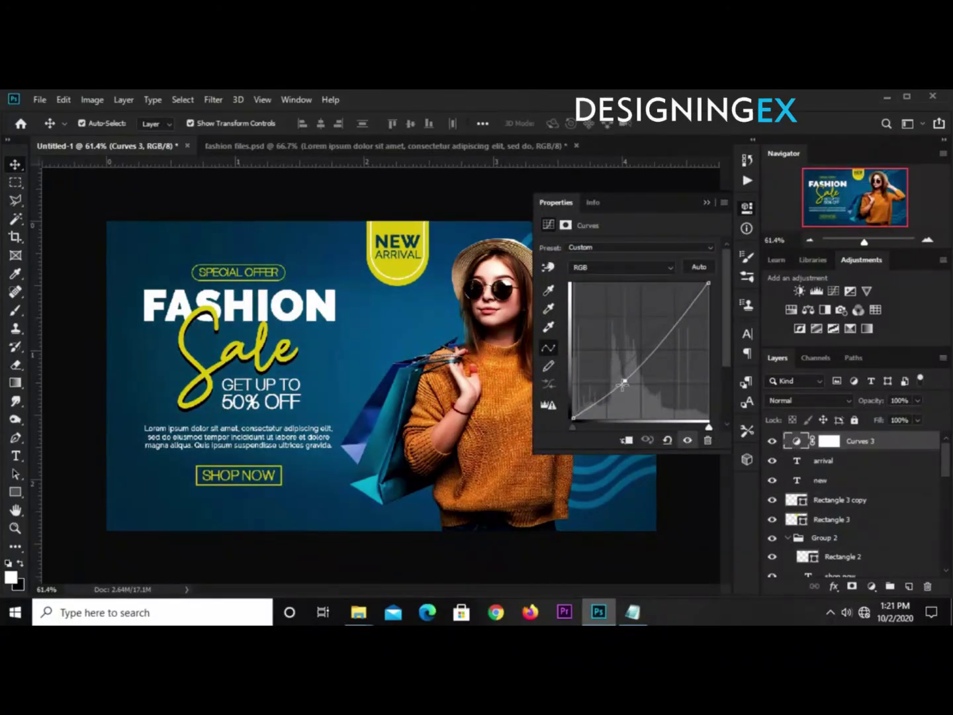
pyautogui.click(706, 205)
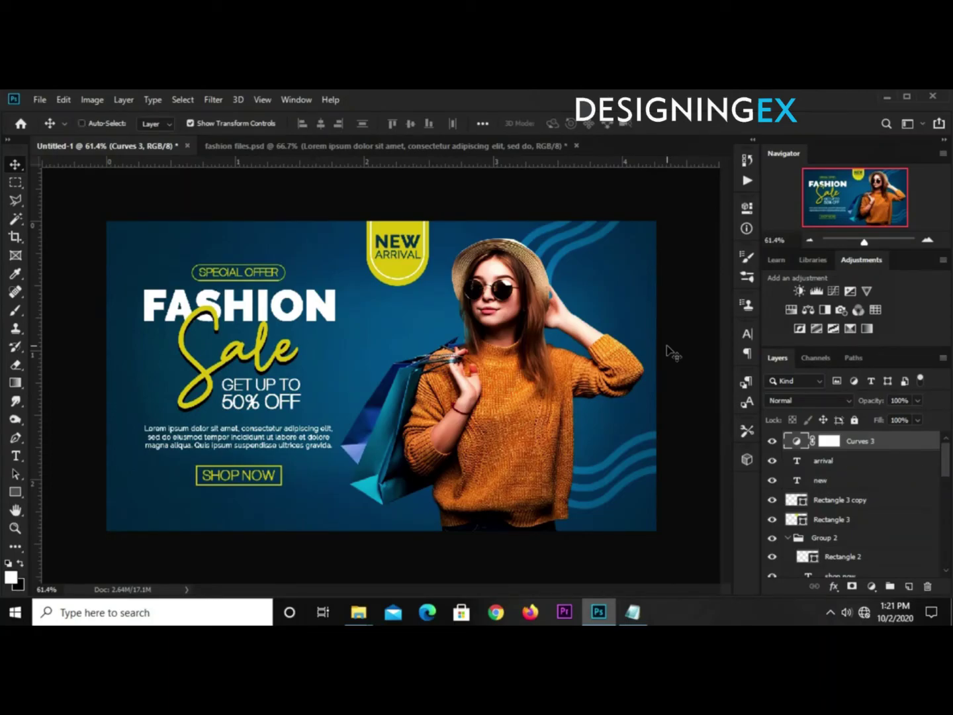
pyautogui.hotkey('ctrl', '0')
pyautogui.hotkey('ctrl', '-')
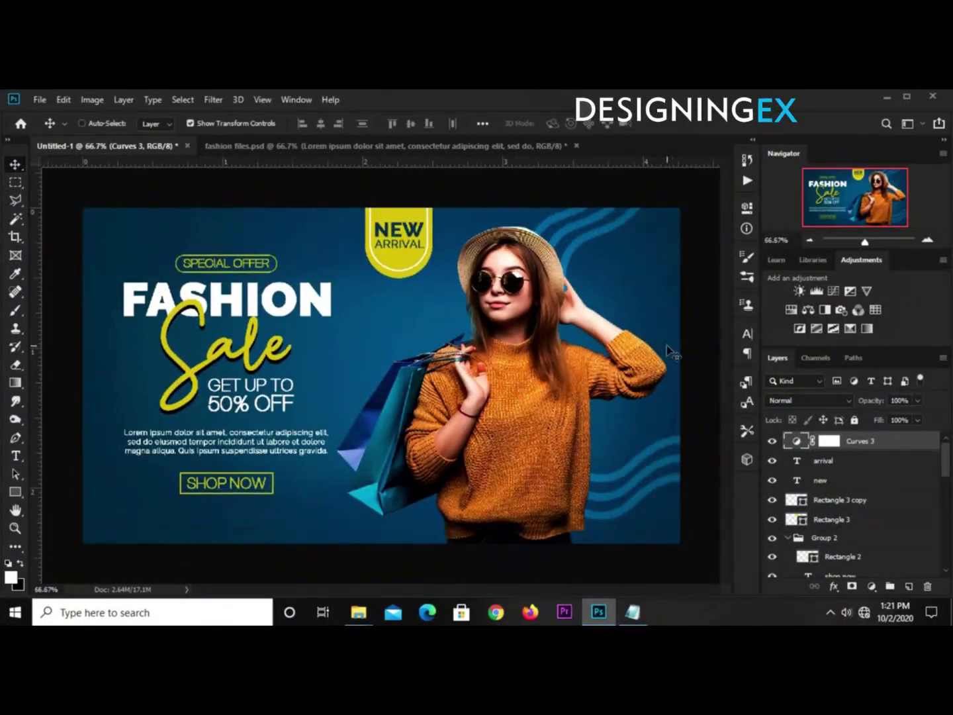